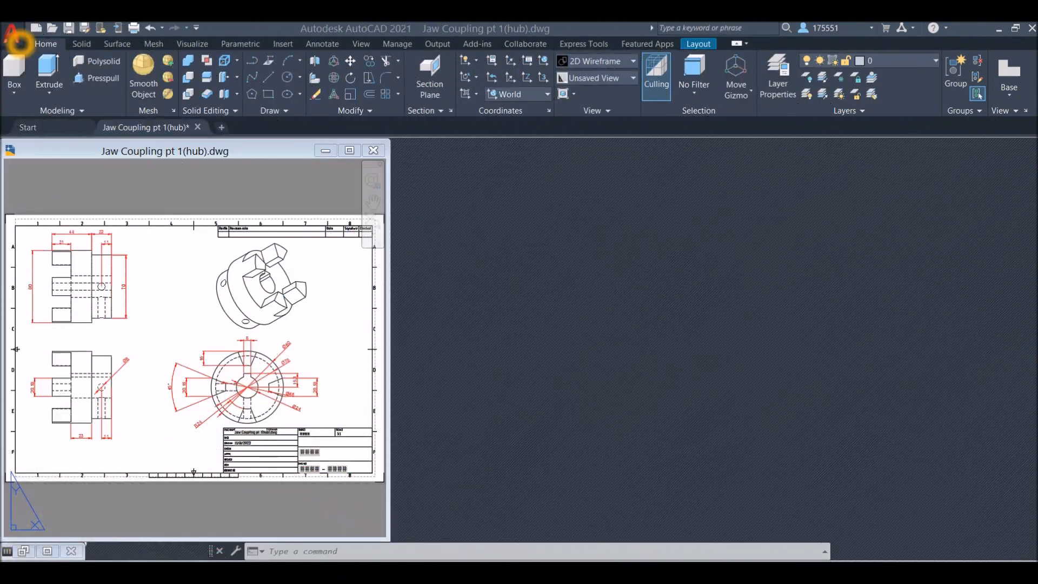
Create a new drawing from the acadiso3D template and set its view to parallel projection
{"action": "left_click", "coordinate": [16, 37]}
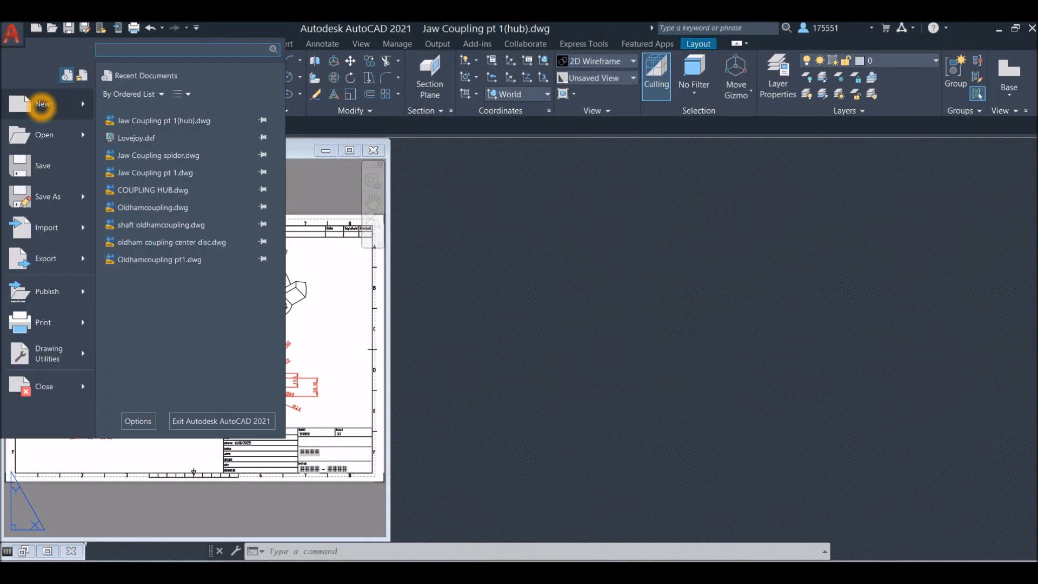
{"action": "left_click", "coordinate": [42, 103]}
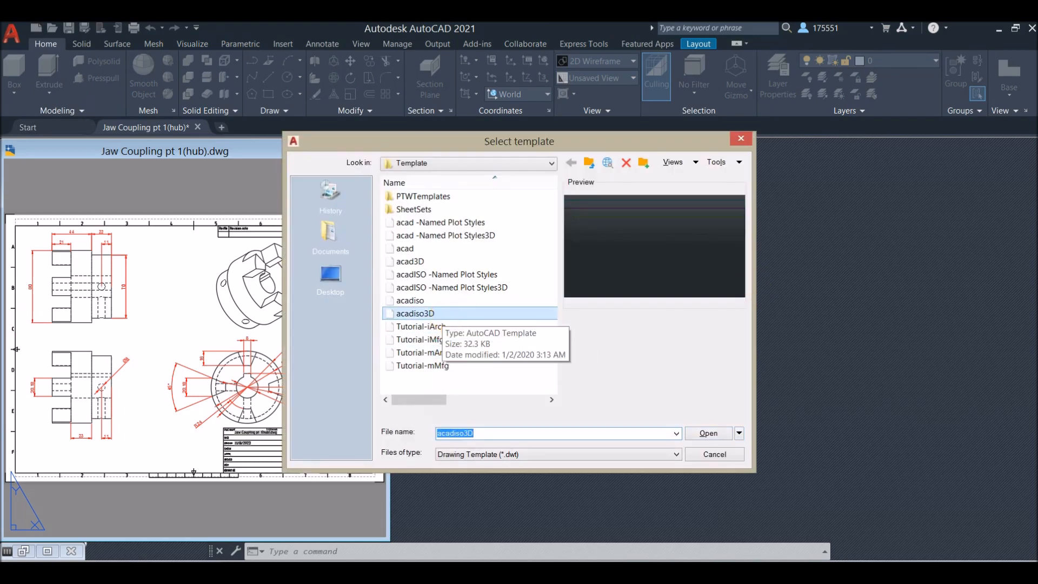
{"action": "left_click", "coordinate": [449, 313]}
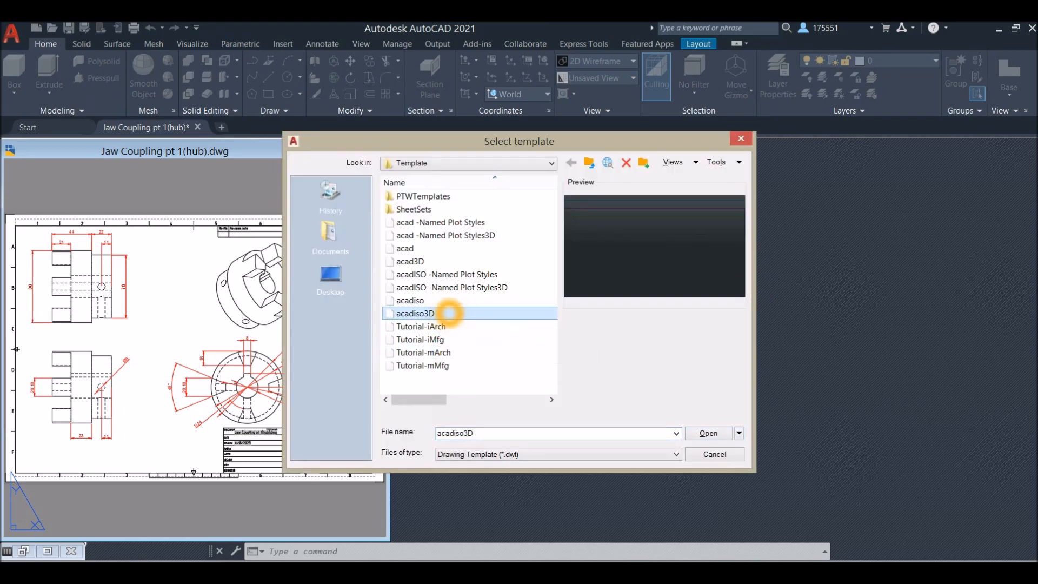
{"action": "left_click", "coordinate": [706, 432]}
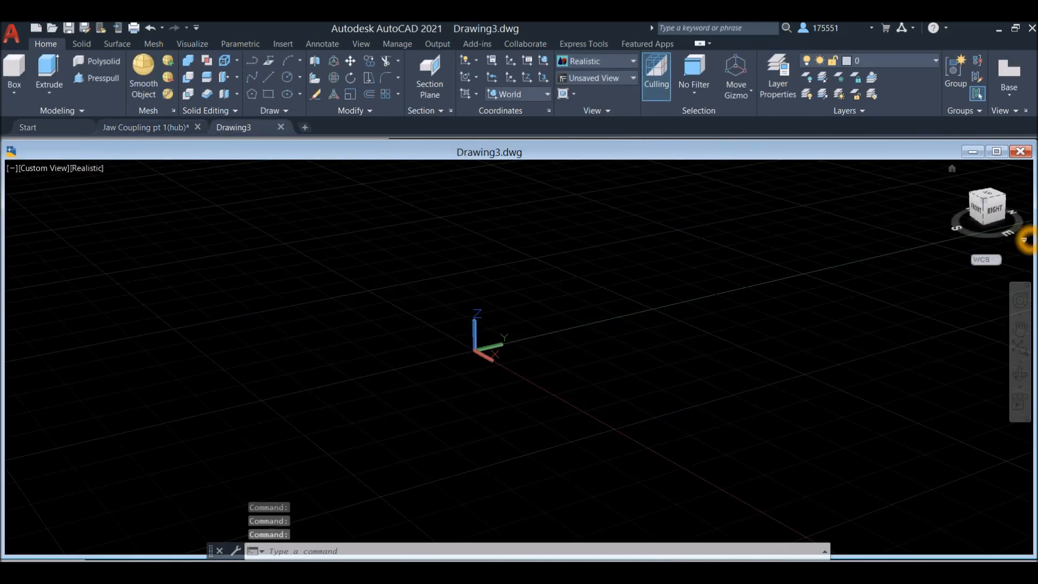
{"action": "left_click", "coordinate": [1024, 240]}
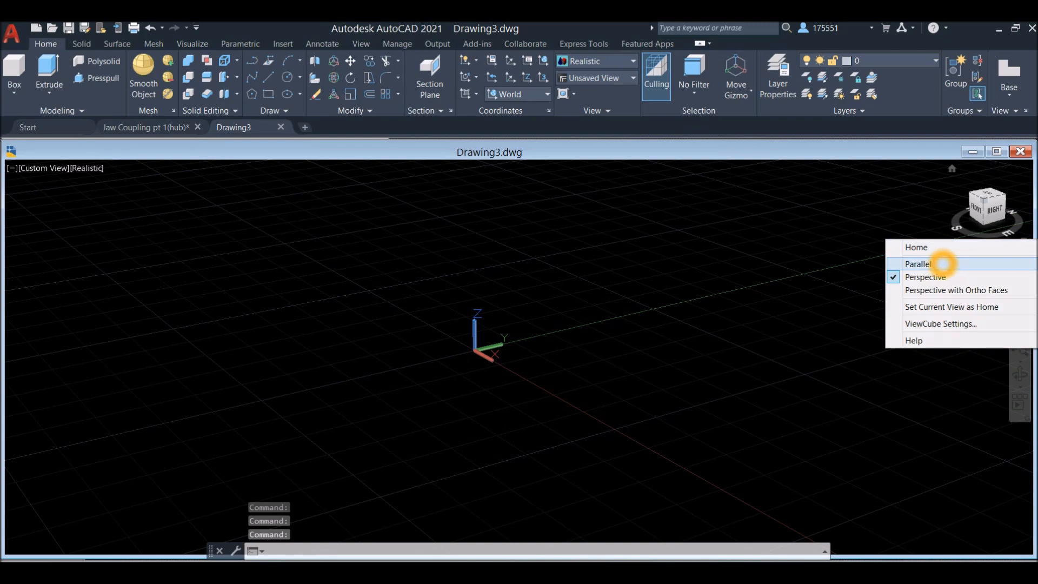
{"action": "left_click", "coordinate": [944, 264]}
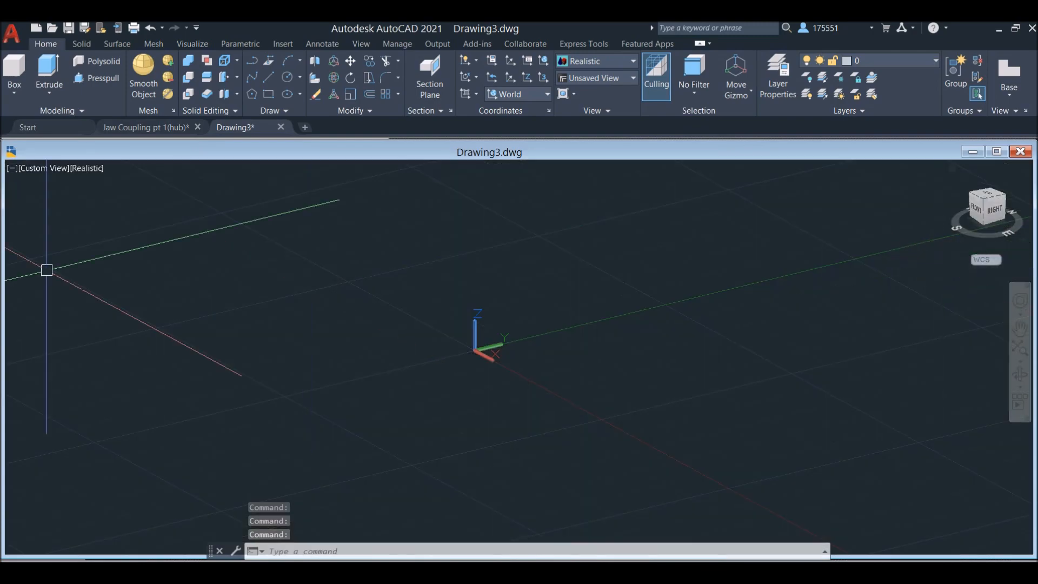
Arrange the Jaw Coupling pt 1(hub) reference drawing and the new drawing side by side, giving the new drawing the larger area
{"action": "mouse_move", "coordinate": [2, 272]}
{"action": "left_mouse_down"}
{"action": "mouse_move", "coordinate": [434, 297]}
{"action": "mouse_move", "coordinate": [81, 292]}
{"action": "mouse_move", "coordinate": [7, 287]}
{"action": "mouse_move", "coordinate": [367, 280]}
{"action": "mouse_move", "coordinate": [522, 292]}
{"action": "mouse_move", "coordinate": [408, 296]}
{"action": "left_mouse_up"}
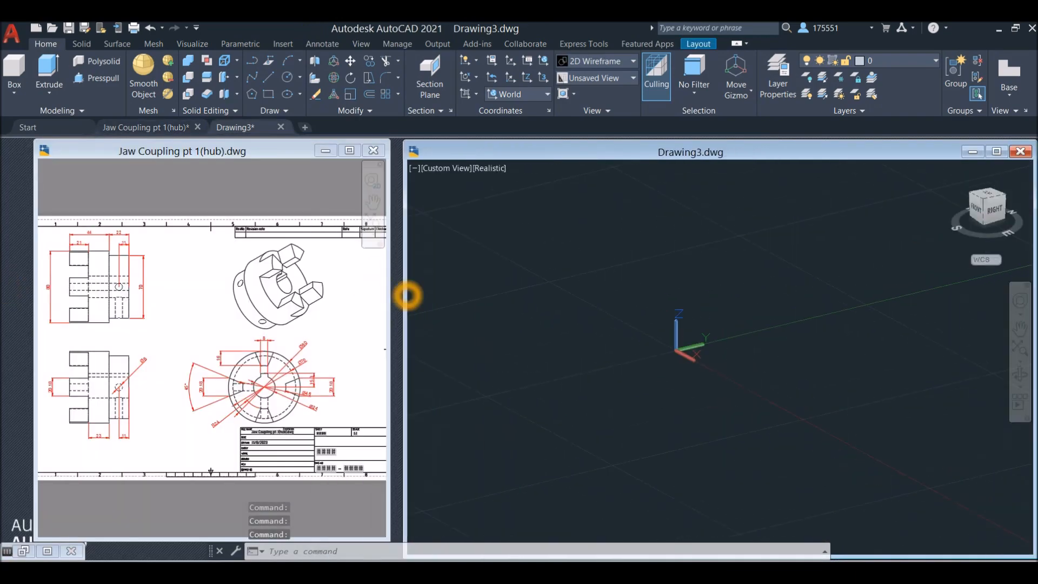
{"action": "left_click_drag", "start_coordinate": [179, 151], "coordinate": [145, 149]}
{"action": "left_click_drag", "start_coordinate": [405, 205], "coordinate": [361, 211]}
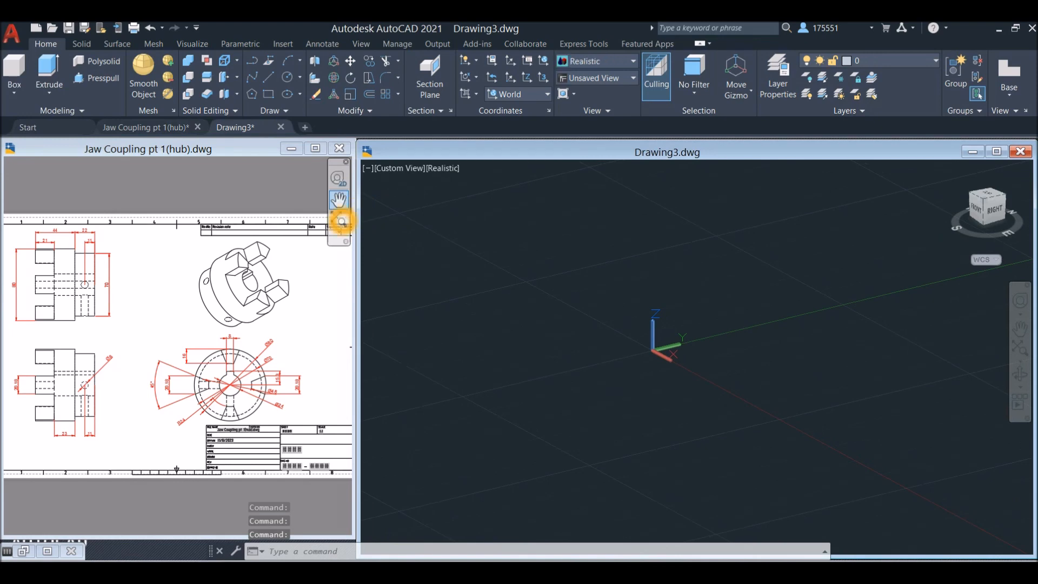
{"action": "left_click", "coordinate": [342, 221]}
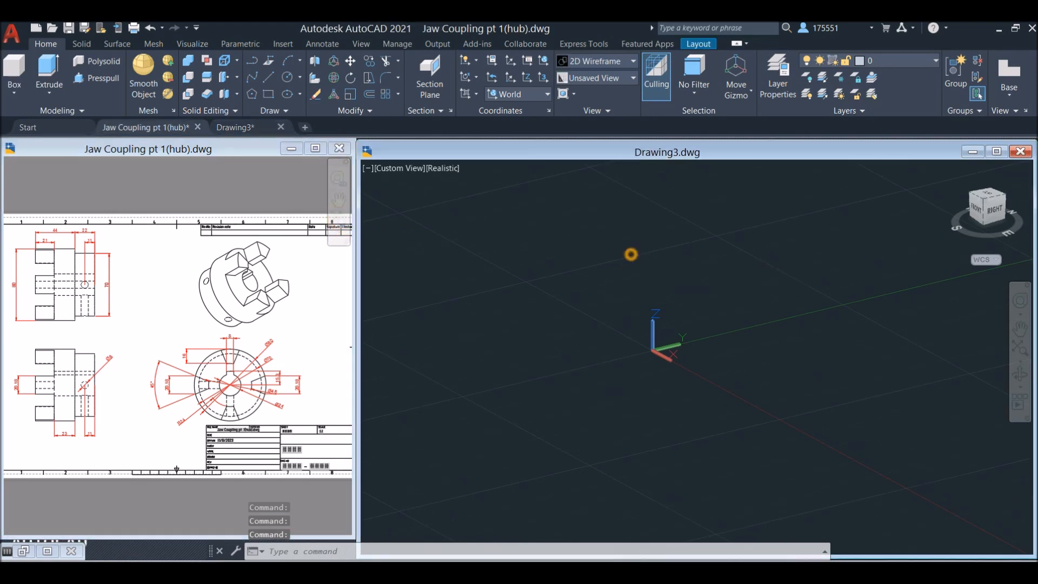
Switch the new drawing to the Right view
{"action": "left_click", "coordinate": [631, 254]}
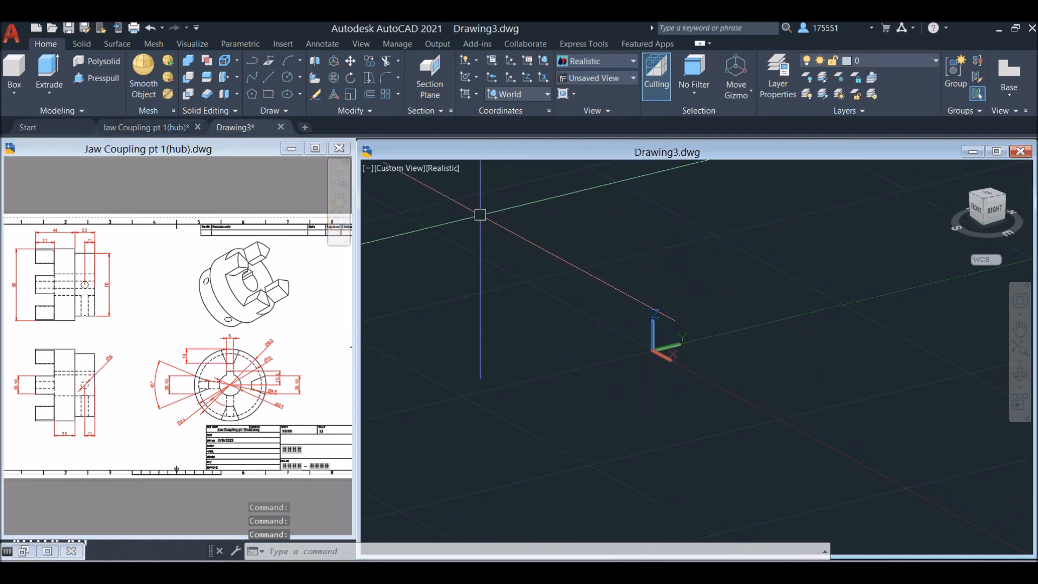
{"action": "left_click", "coordinate": [409, 168]}
{"action": "left_click", "coordinate": [438, 238]}
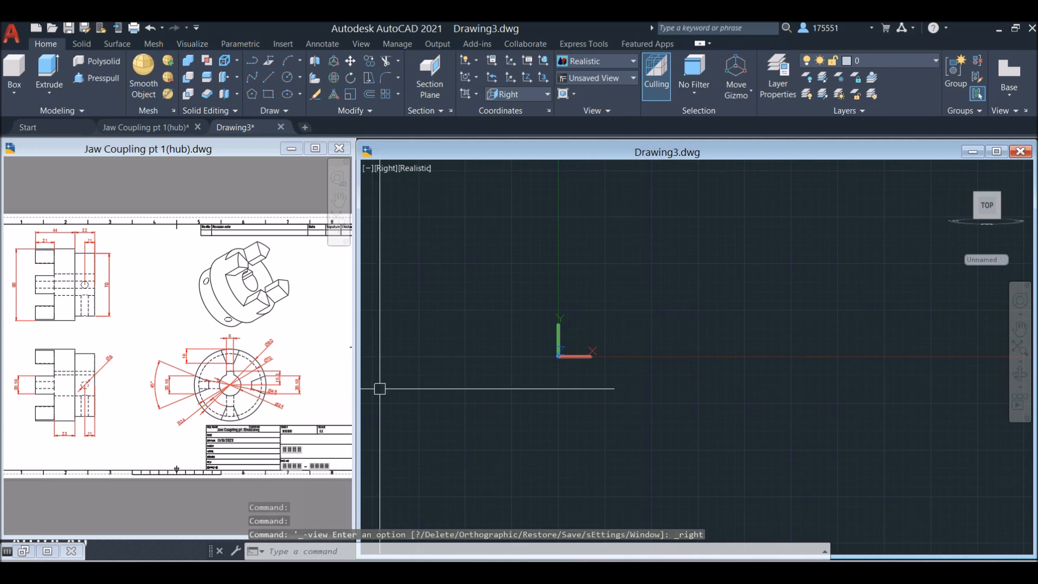
Draw the hub's outer circle with a diameter of 80 in the new drawing, following the reference front view
{"action": "left_click", "coordinate": [268, 406]}
{"action": "scroll", "coordinate": [268, 406], "scroll_direction": "up", "scroll_amount": 4}
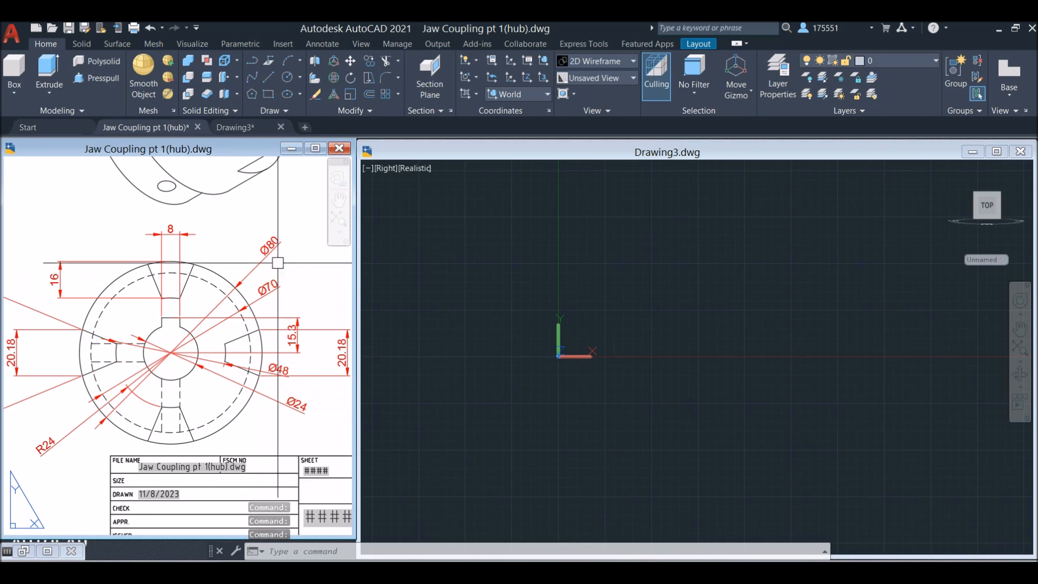
{"action": "left_click", "coordinate": [571, 292]}
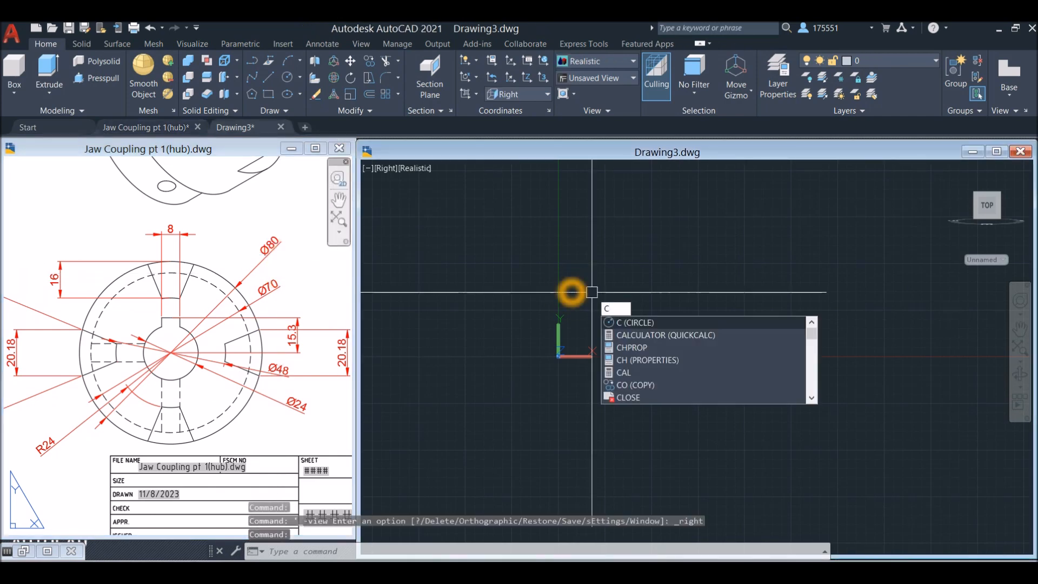
{"action": "key", "text": "Return"}
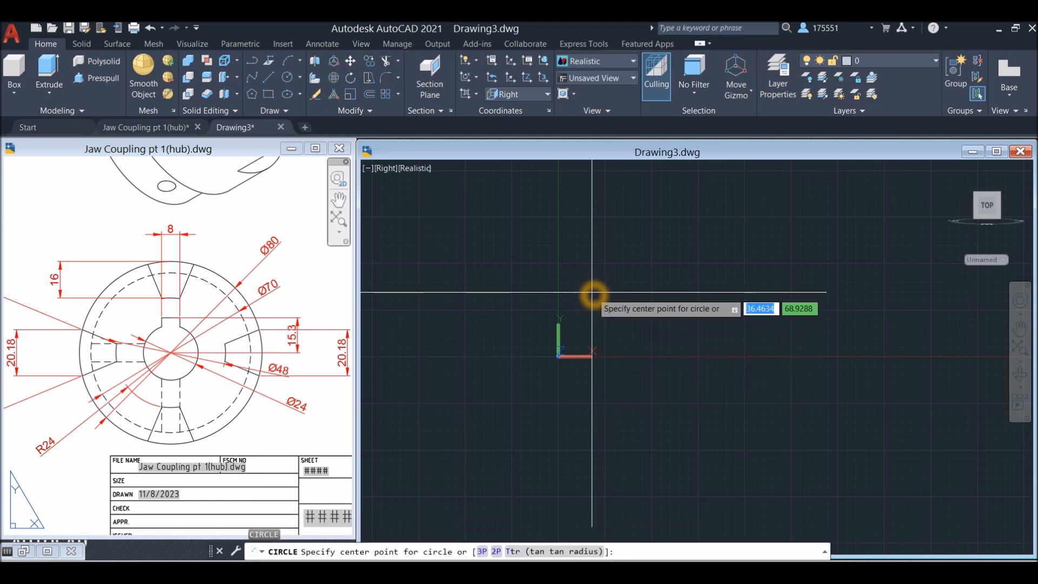
{"action": "left_click", "coordinate": [635, 285]}
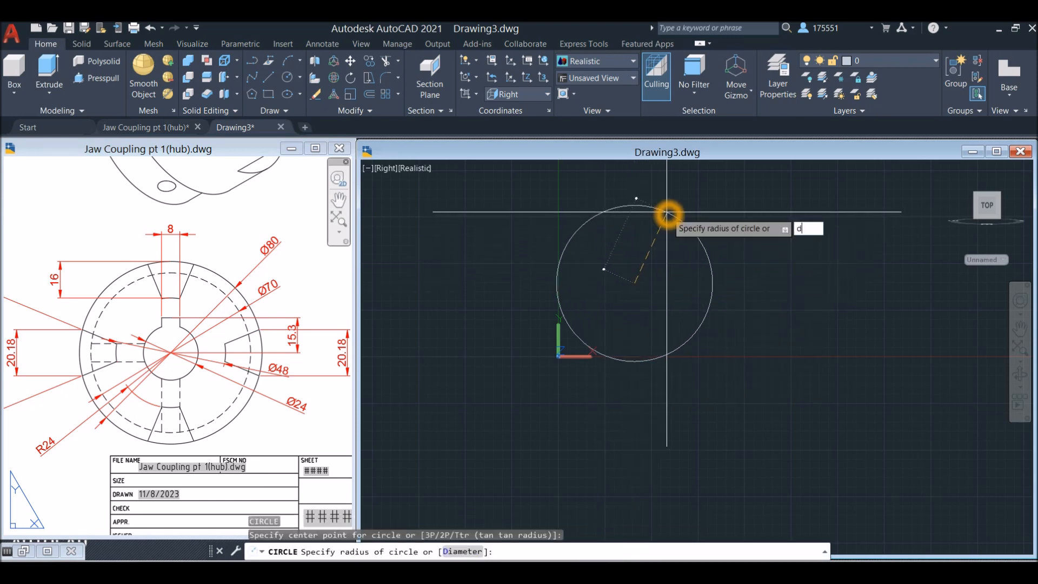
{"action": "type", "text": "d"}
{"action": "key", "text": "Return"}
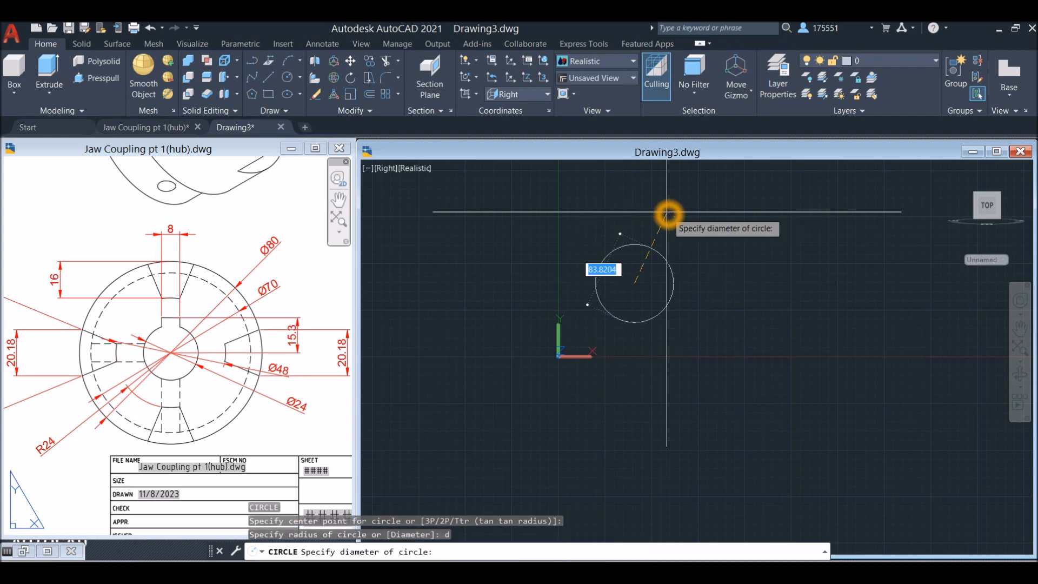
{"action": "key", "text": "Return"}
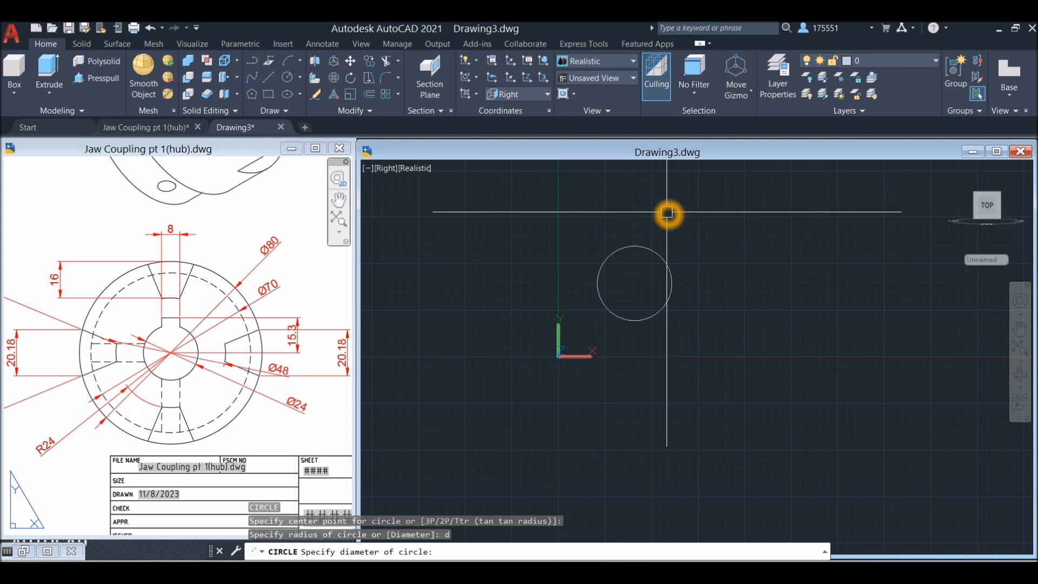
Draw a circle with a diameter of 70 concentric with the outer circle
{"action": "scroll", "coordinate": [642, 265], "scroll_direction": "up", "scroll_amount": 4}
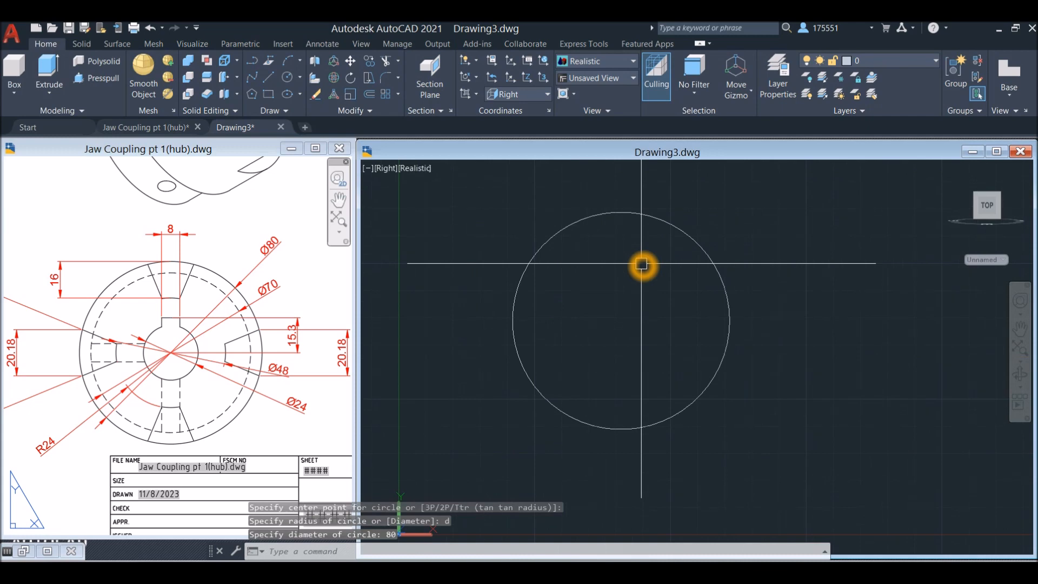
{"action": "type", "text": "c"}
{"action": "key", "text": "Return"}
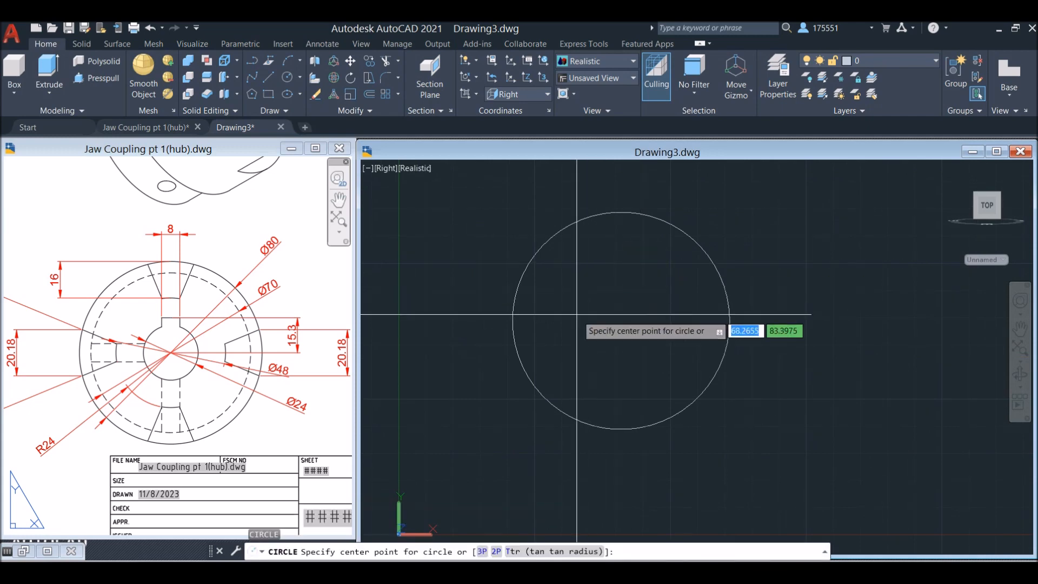
{"action": "left_click", "coordinate": [617, 327]}
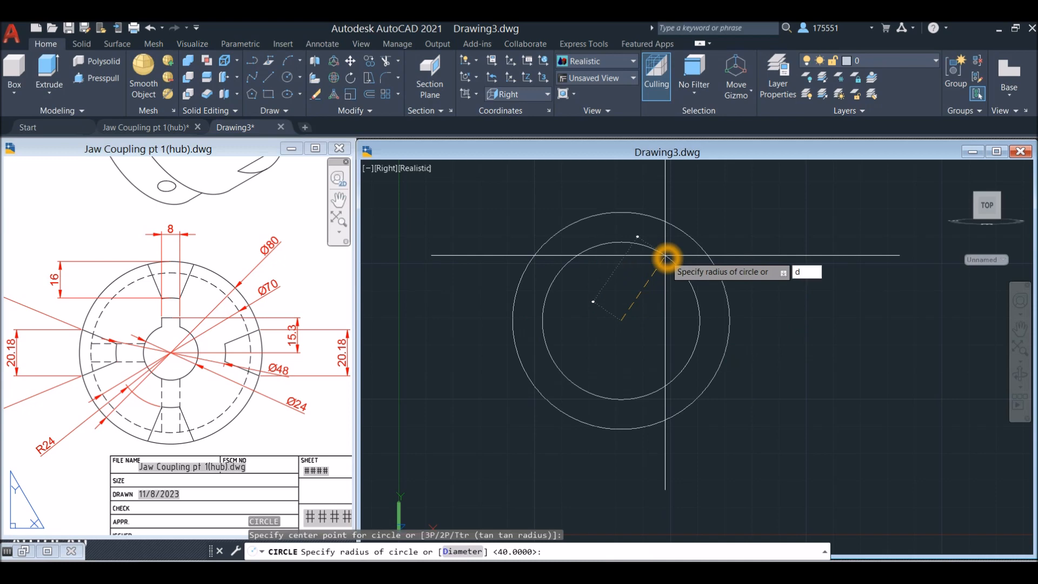
{"action": "key", "text": "Return"}
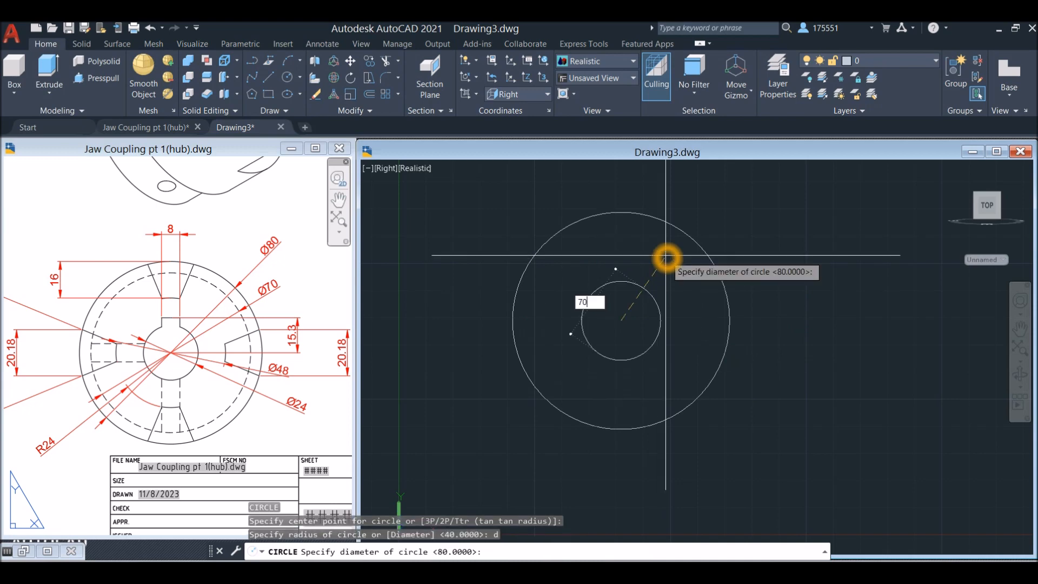
{"action": "type", "text": "70"}
{"action": "key", "text": "Return"}
{"action": "right_click", "coordinate": [667, 257]}
{"action": "left_click", "coordinate": [682, 263]}
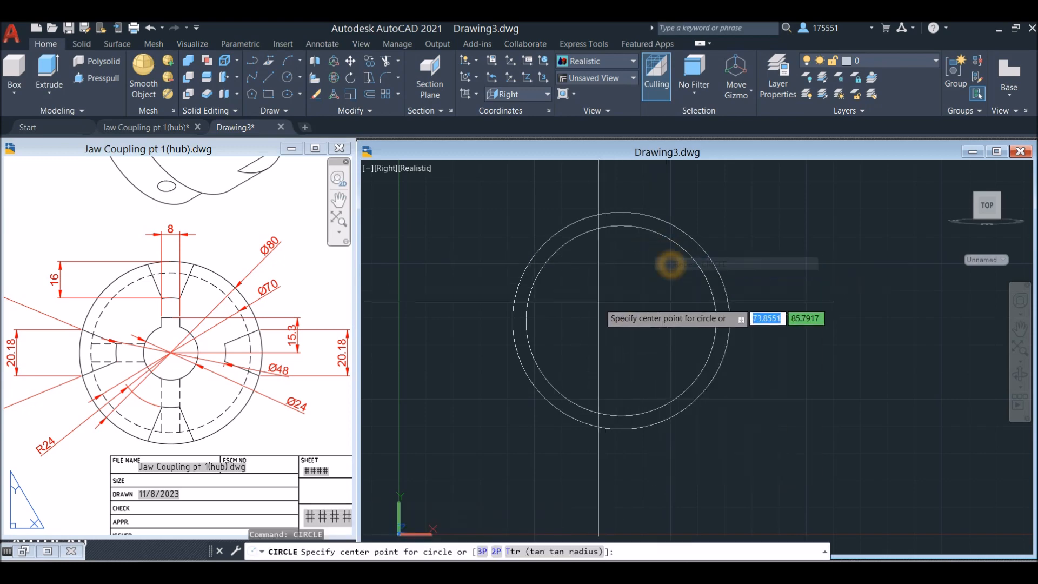
{"action": "left_click", "coordinate": [622, 320]}
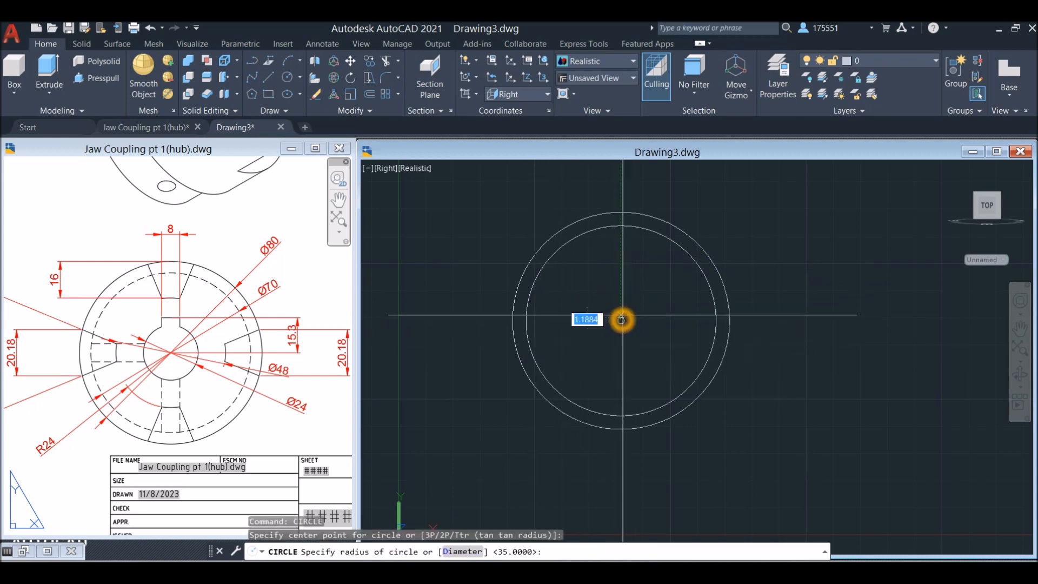
{"action": "key", "text": "Escape"}
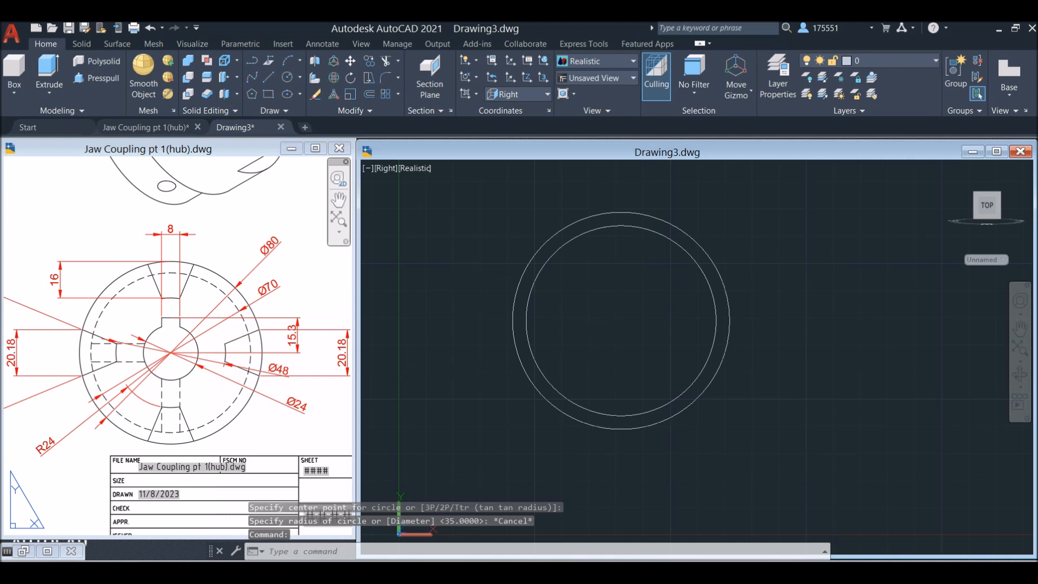
Draw a circle with a diameter of 48 at the common centre of the existing circles
{"action": "type", "text": "c"}
{"action": "key", "text": "Return"}
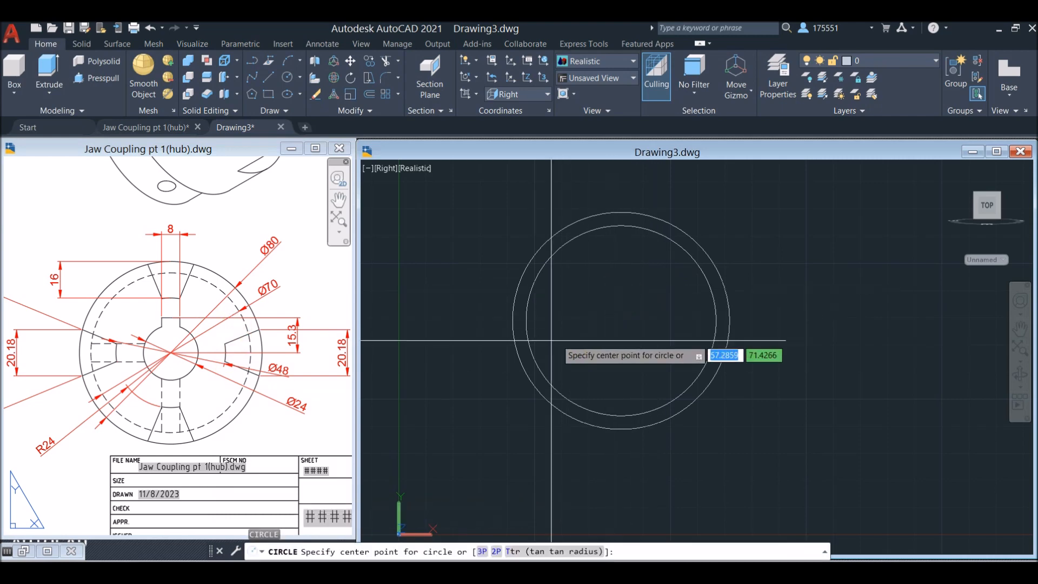
{"action": "left_click", "coordinate": [620, 321]}
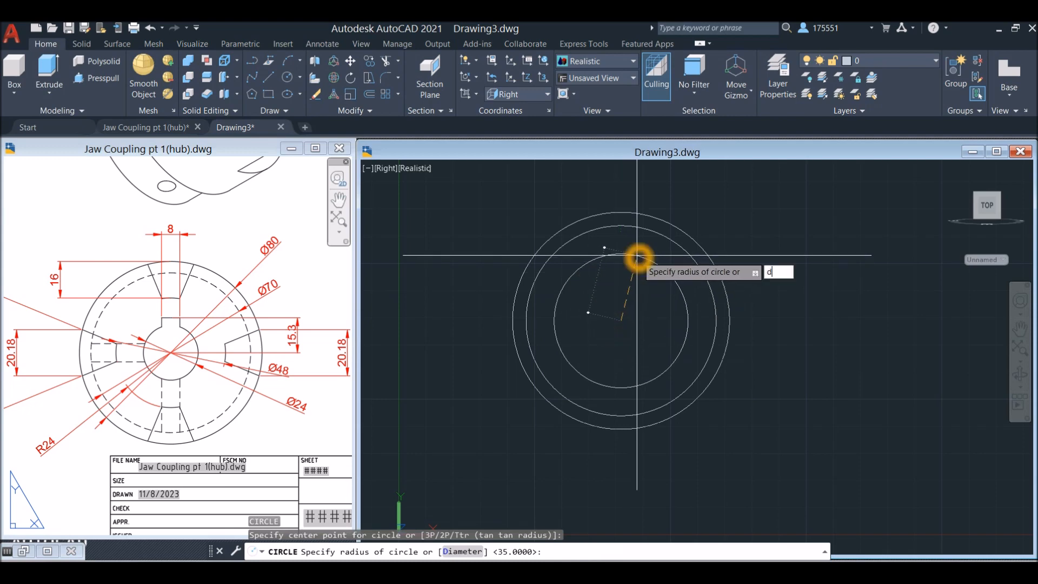
{"action": "key", "text": "Return"}
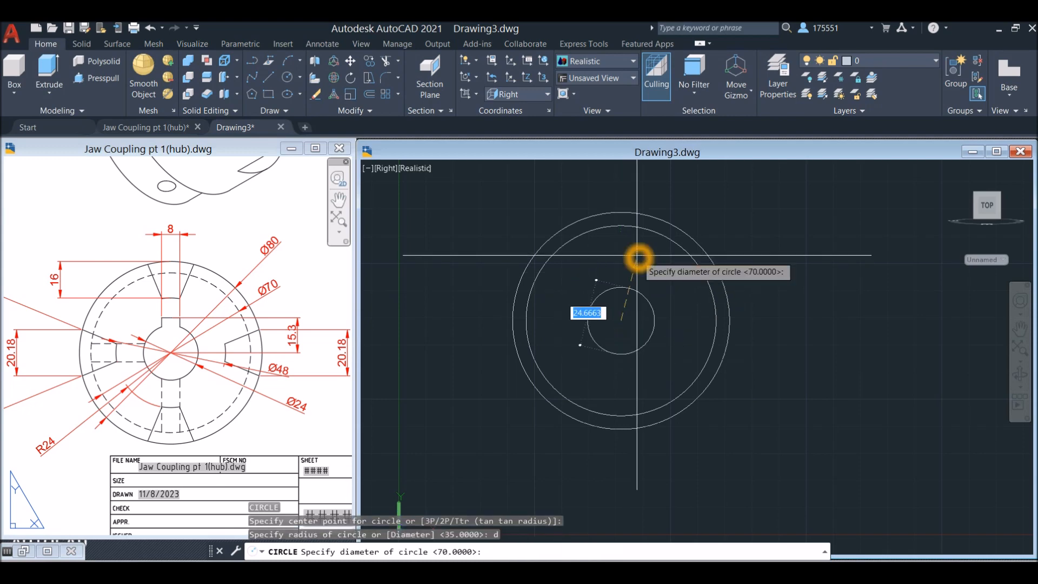
{"action": "key", "text": "Return"}
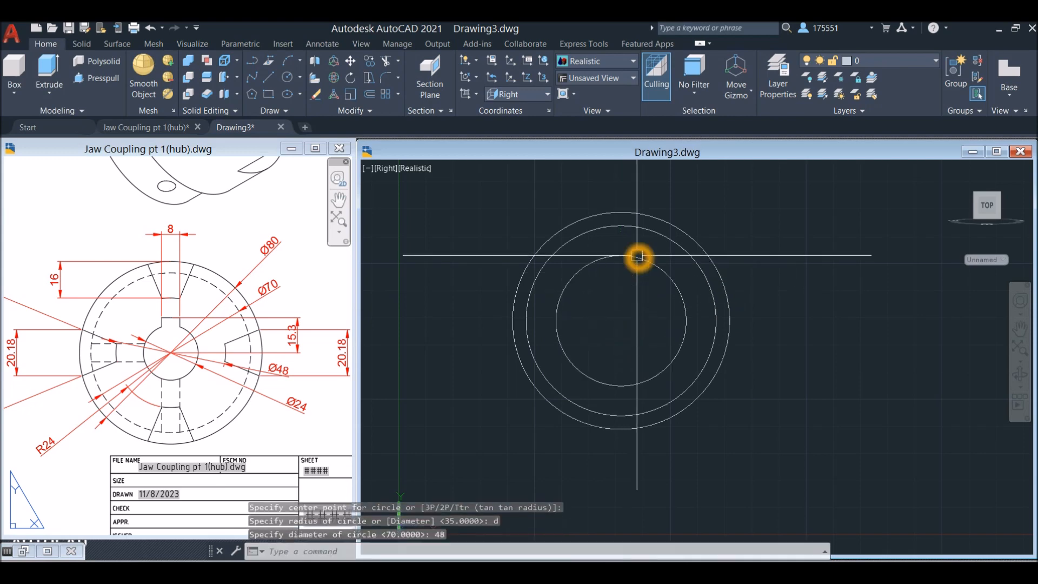
Check the bore in the reference drawing and draw its circle with a diameter of 24 at the common centre
{"action": "left_click", "coordinate": [203, 357]}
{"action": "scroll", "coordinate": [203, 352], "scroll_direction": "up", "scroll_amount": 4}
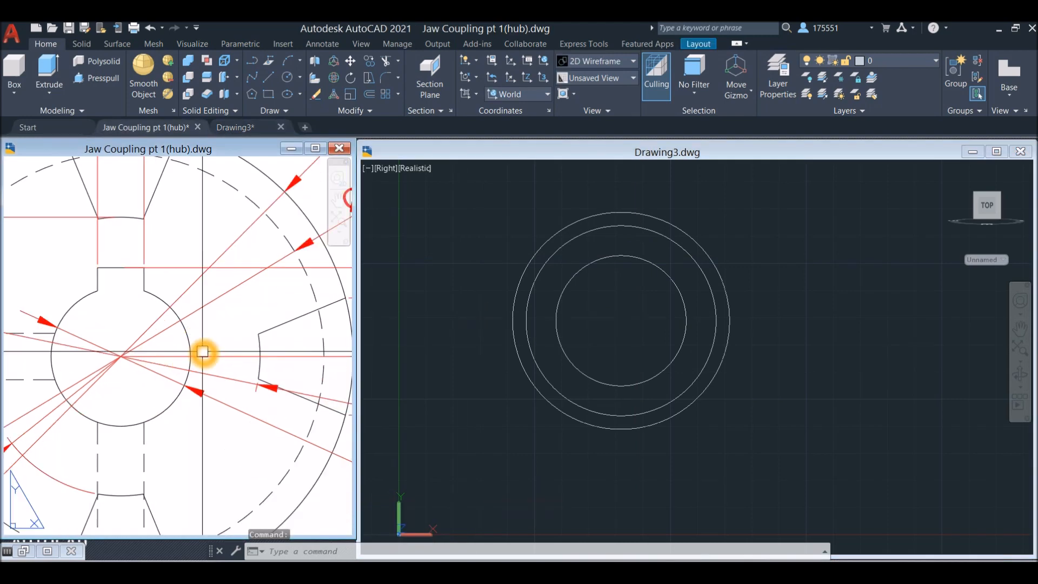
{"action": "scroll", "coordinate": [190, 338], "scroll_direction": "down", "scroll_amount": 3}
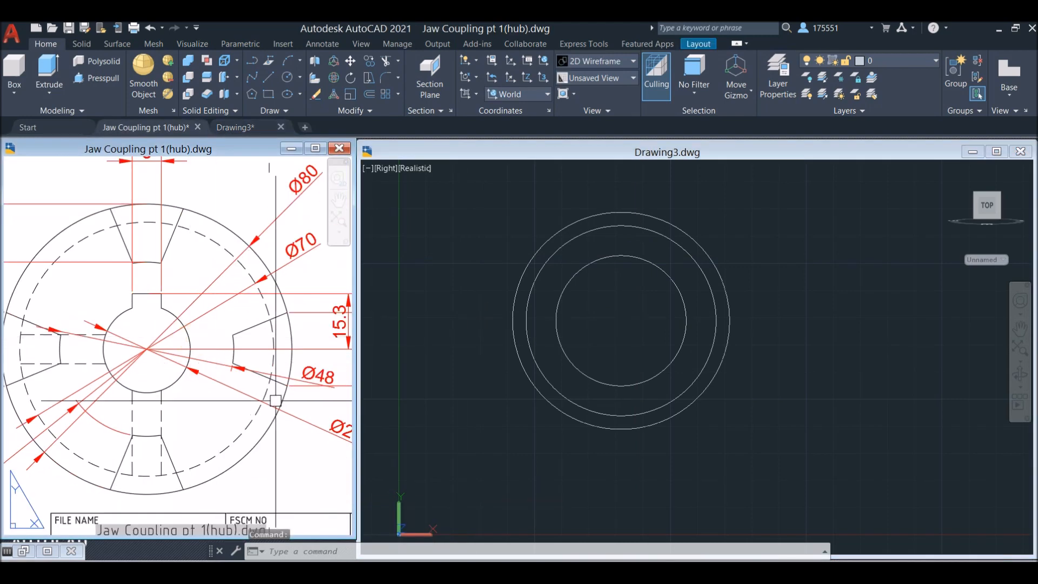
{"action": "scroll", "coordinate": [275, 401], "scroll_direction": "down", "scroll_amount": 4}
{"action": "left_click", "coordinate": [550, 308]}
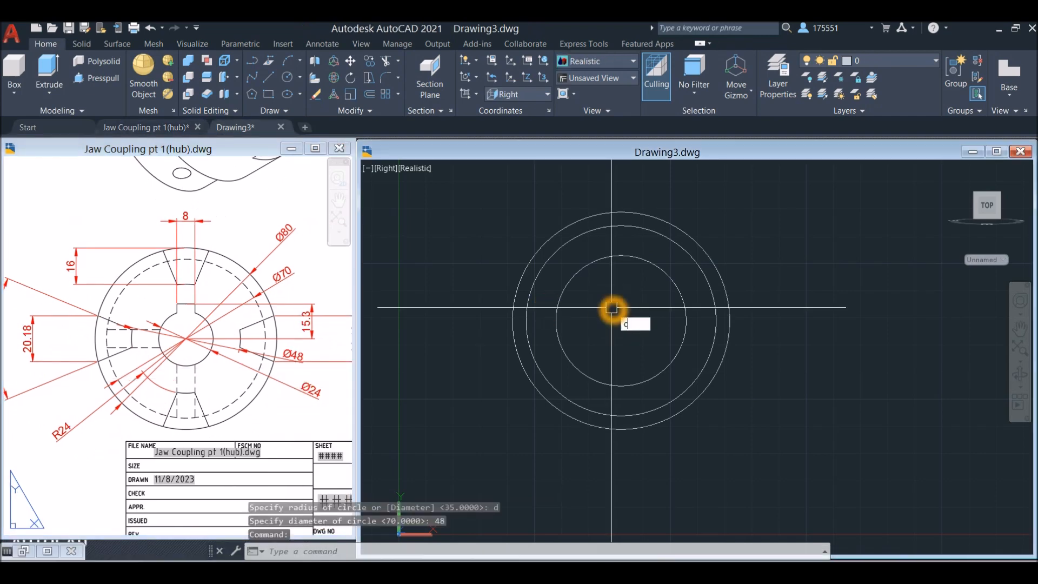
{"action": "key", "text": "Return"}
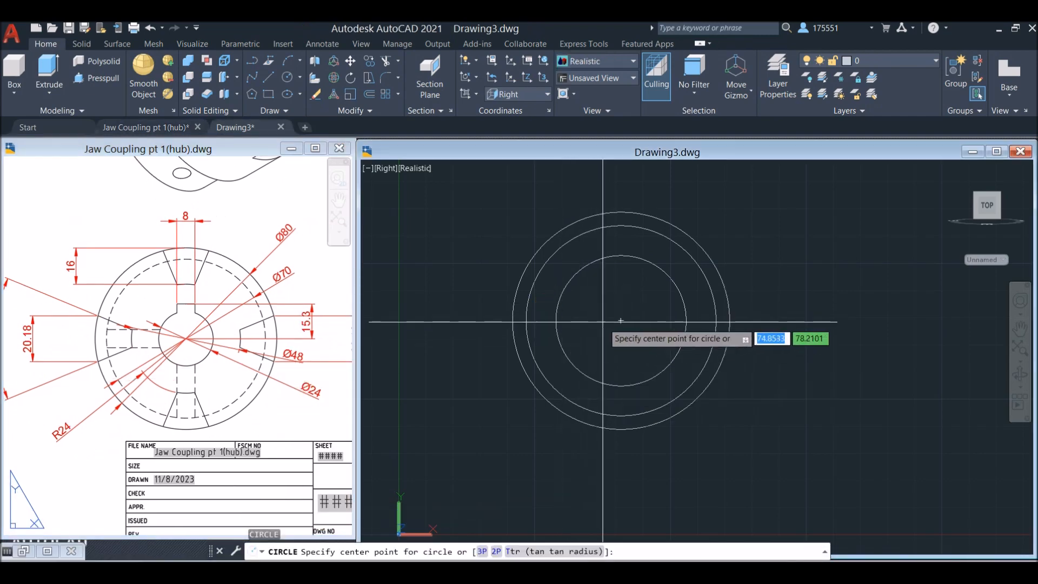
{"action": "left_click", "coordinate": [621, 321]}
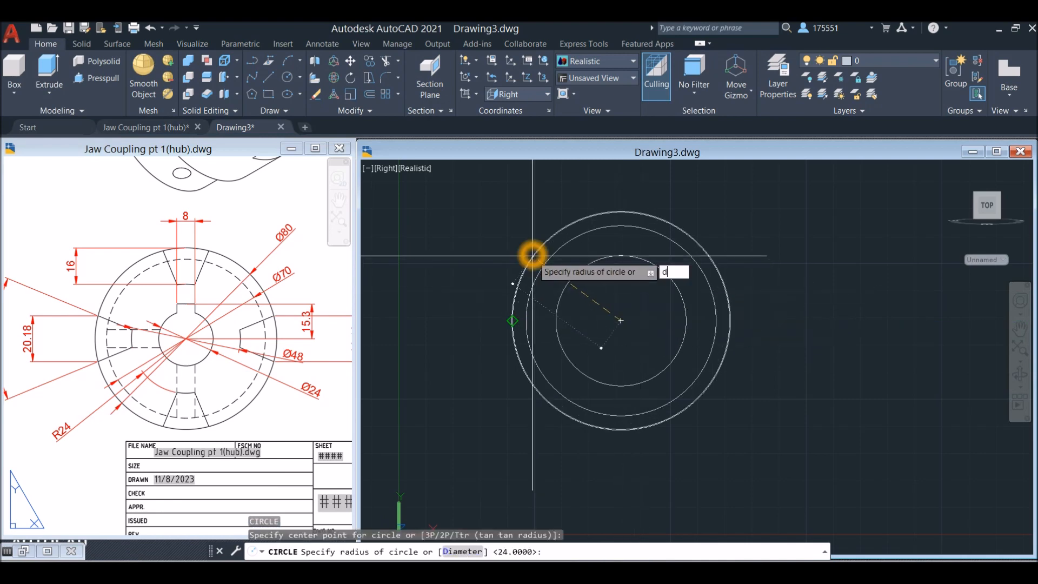
{"action": "type", "text": "d"}
{"action": "key", "text": "Return"}
{"action": "type", "text": "24"}
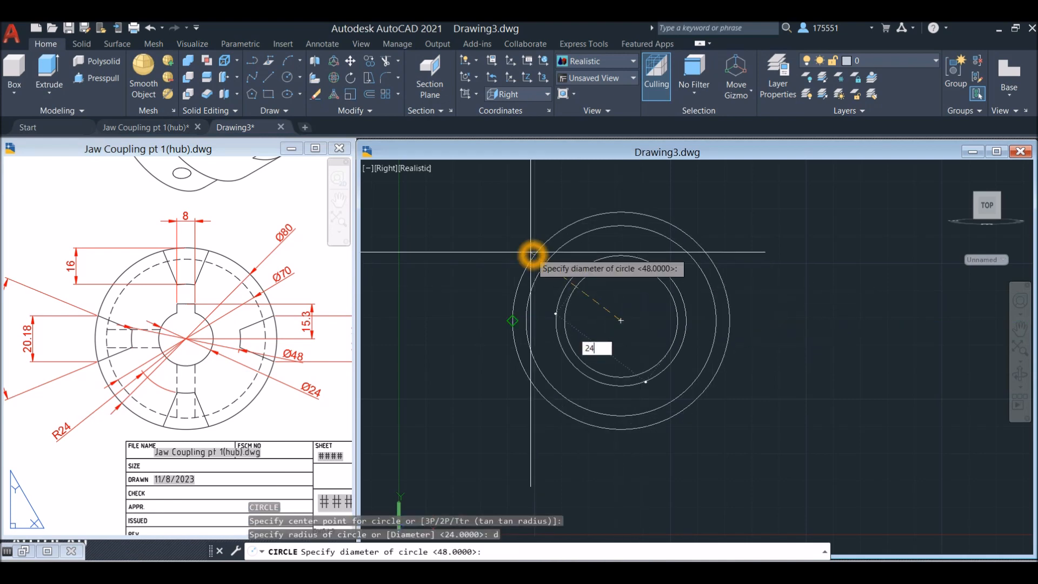
{"action": "key", "text": "Return"}
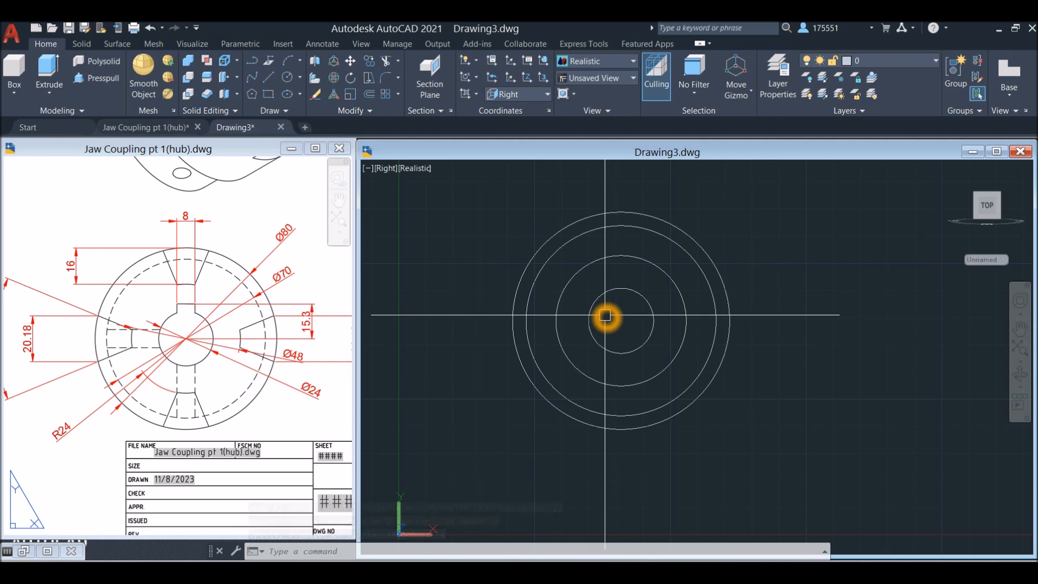
Check the keyway height in the reference drawing and draw a vertical line 15.3 long upward from the circles' common centre
{"action": "left_click", "coordinate": [237, 377]}
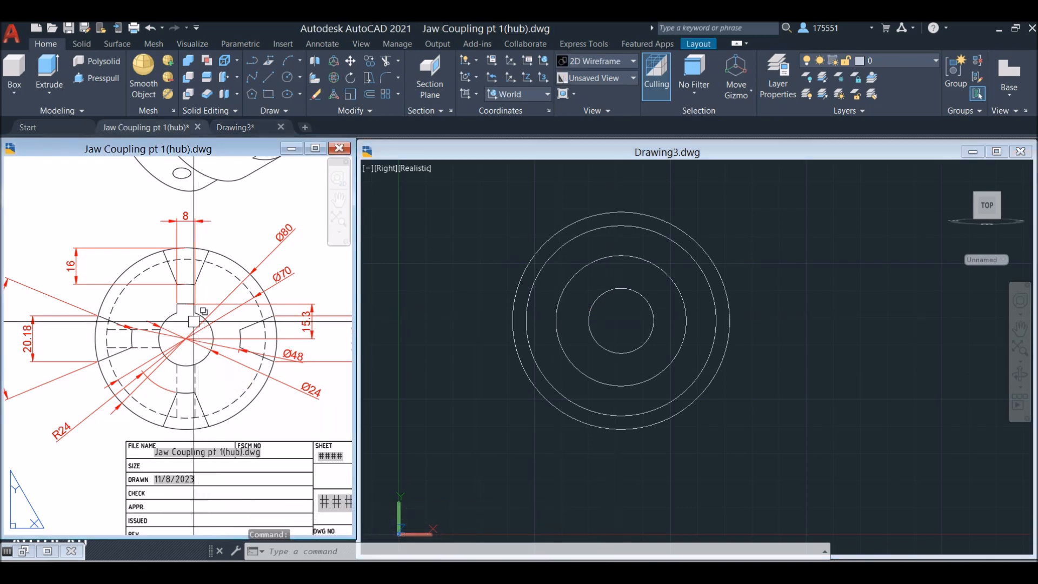
{"action": "scroll", "coordinate": [191, 318], "scroll_direction": "up", "scroll_amount": 4}
{"action": "mouse_move", "coordinate": [256, 297]}
{"action": "middle_mouse_down"}
{"action": "mouse_move", "coordinate": [99, 352]}
{"action": "mouse_move", "coordinate": [58, 346]}
{"action": "mouse_move", "coordinate": [155, 320]}
{"action": "mouse_move", "coordinate": [100, 317]}
{"action": "mouse_move", "coordinate": [120, 315]}
{"action": "middle_mouse_up"}
{"action": "scroll", "coordinate": [120, 315], "scroll_direction": "down", "scroll_amount": 2}
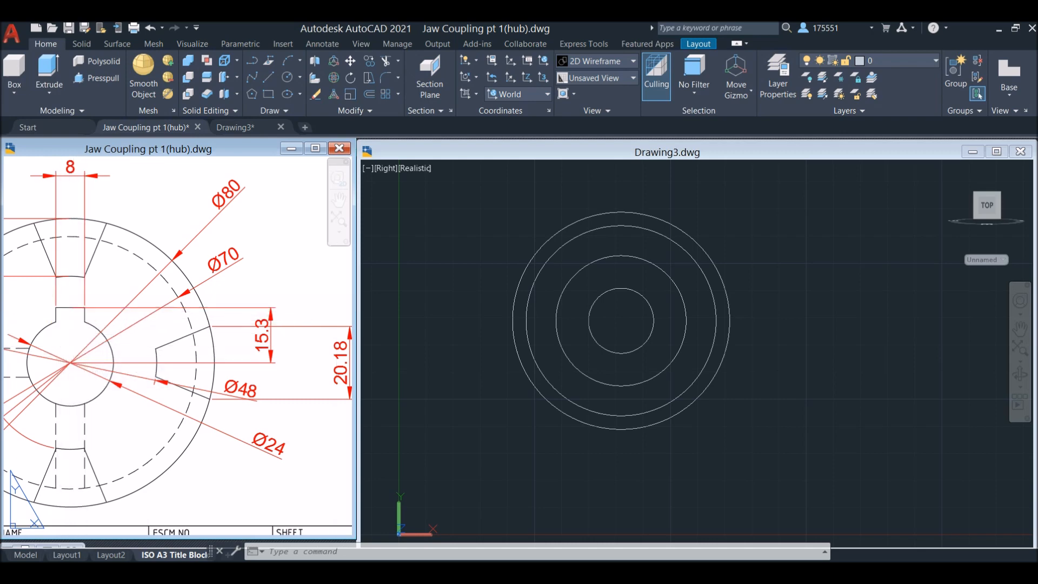
{"action": "left_click", "coordinate": [755, 299]}
{"action": "type", "text": "l"}
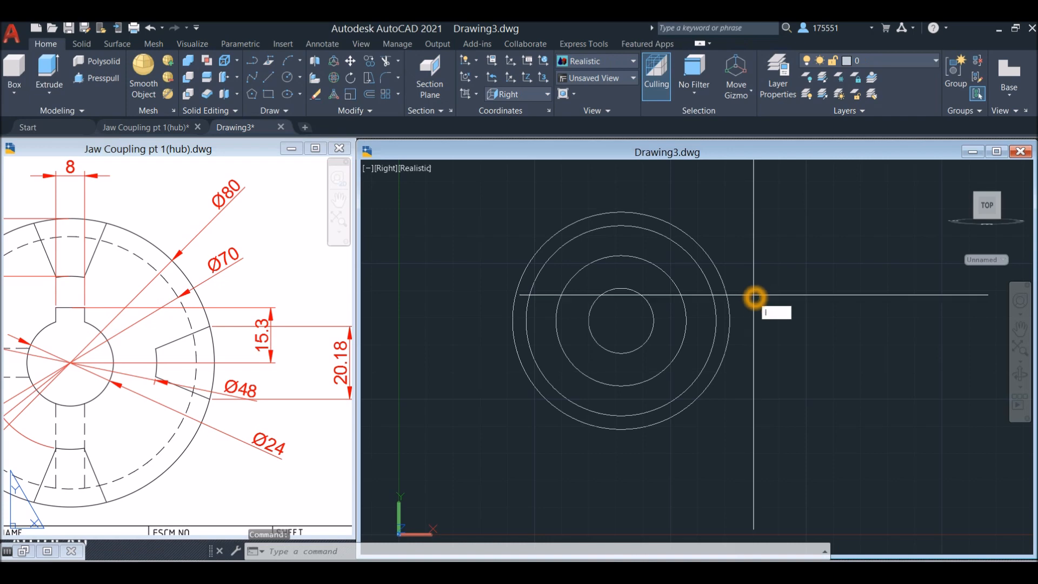
{"action": "key", "text": "Return"}
{"action": "left_click", "coordinate": [621, 320]}
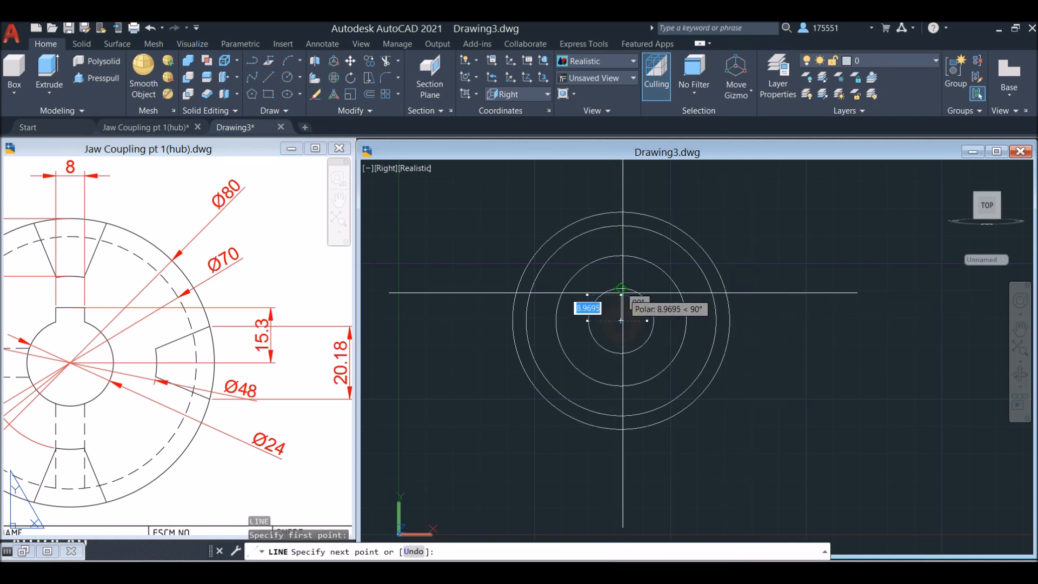
{"action": "left_click", "coordinate": [623, 187]}
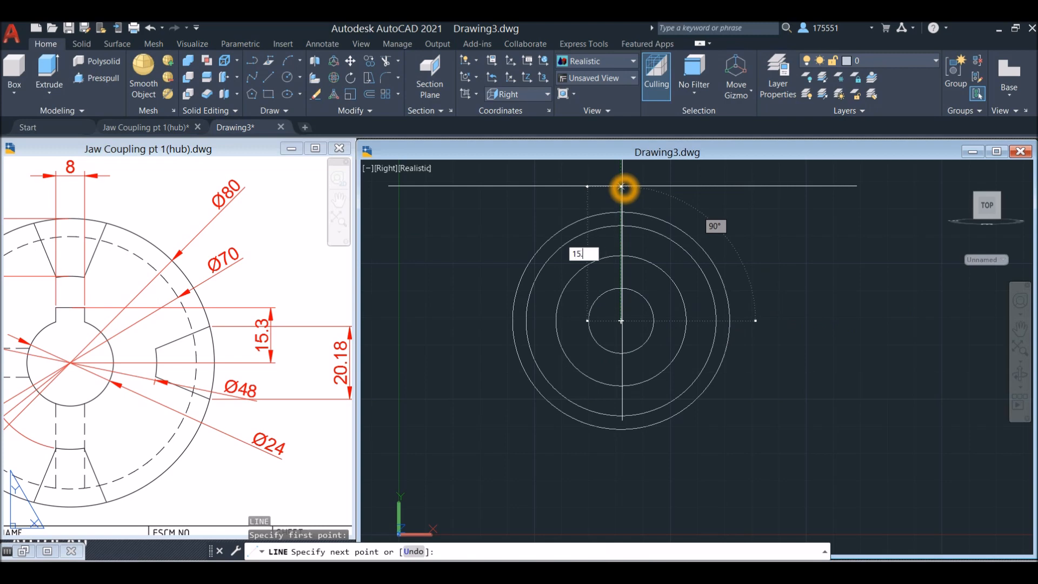
{"action": "key", "text": "Return"}
{"action": "right_click", "coordinate": [777, 227]}
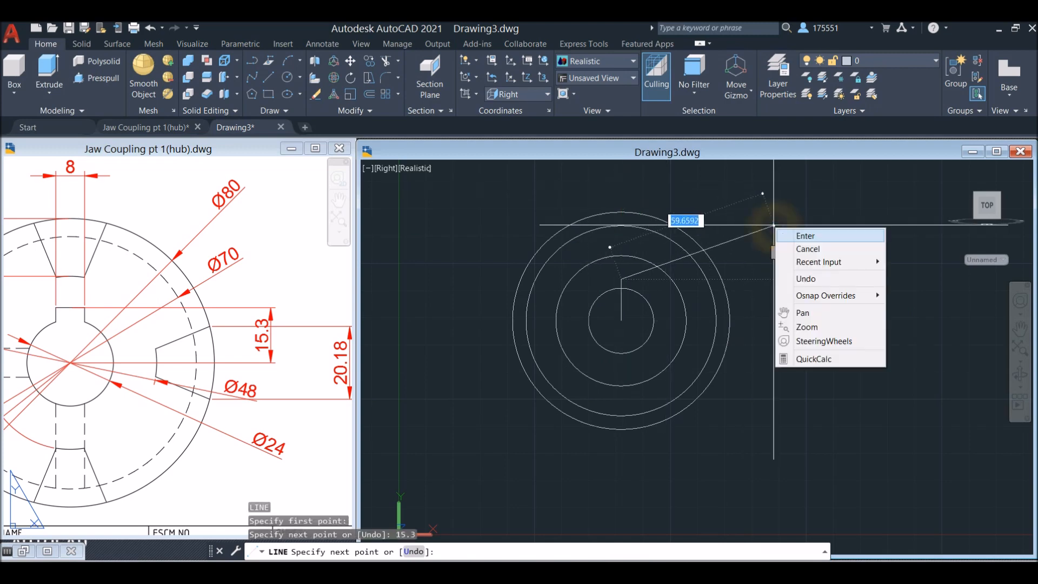
{"action": "left_click", "coordinate": [798, 240]}
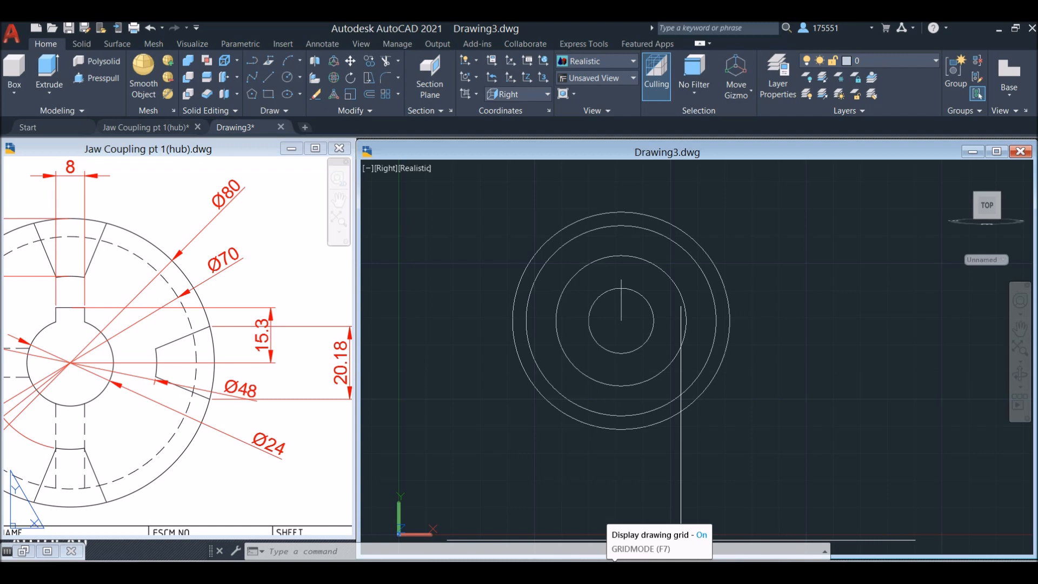
Turn off the drawing grid and check the keyway width dimension in the reference drawing
{"action": "left_click", "coordinate": [615, 552]}
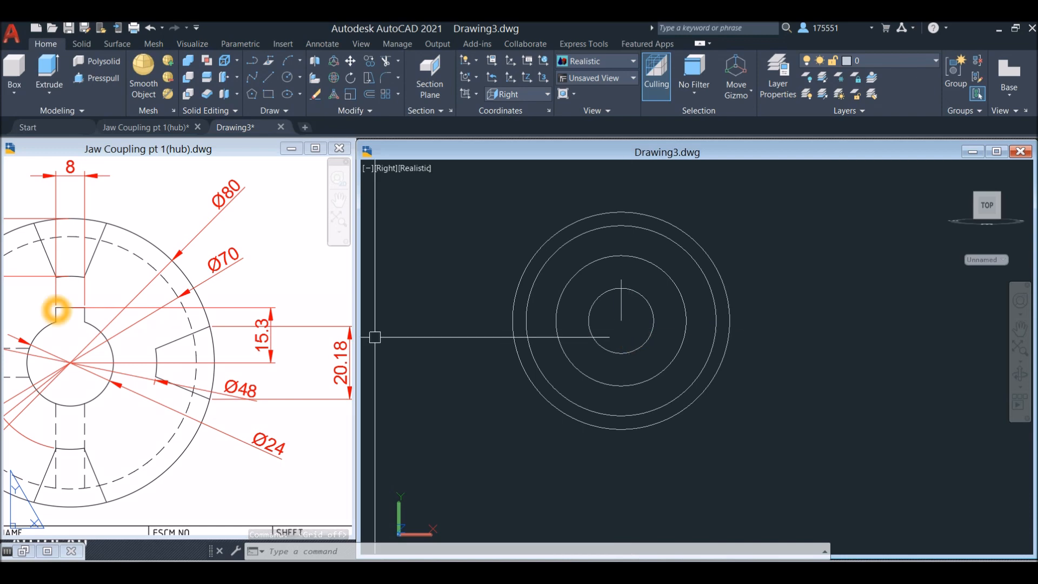
{"action": "left_click", "coordinate": [71, 168]}
{"action": "left_click", "coordinate": [70, 169]}
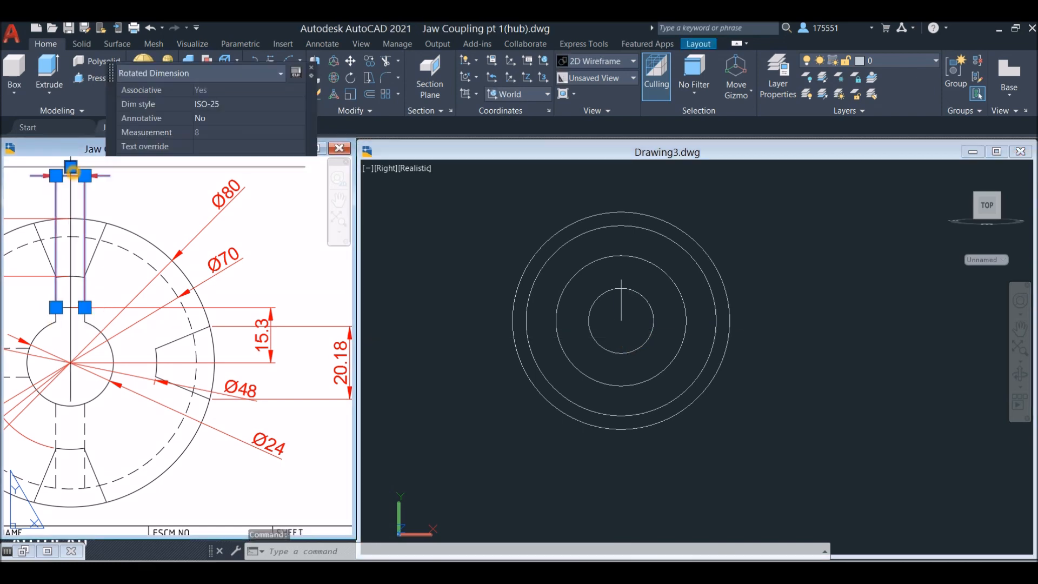
{"action": "left_click", "coordinate": [699, 269]}
{"action": "left_click", "coordinate": [746, 232]}
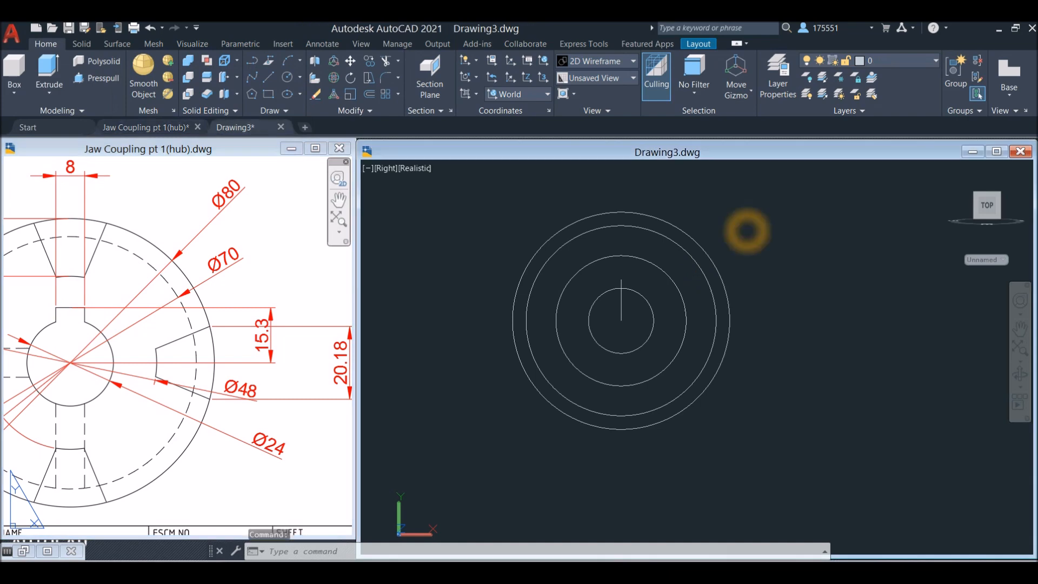
Offset the vertical centre line by 4 to both sides to form the keyway's side lines
{"action": "scroll", "coordinate": [636, 296], "scroll_direction": "up", "scroll_amount": 2}
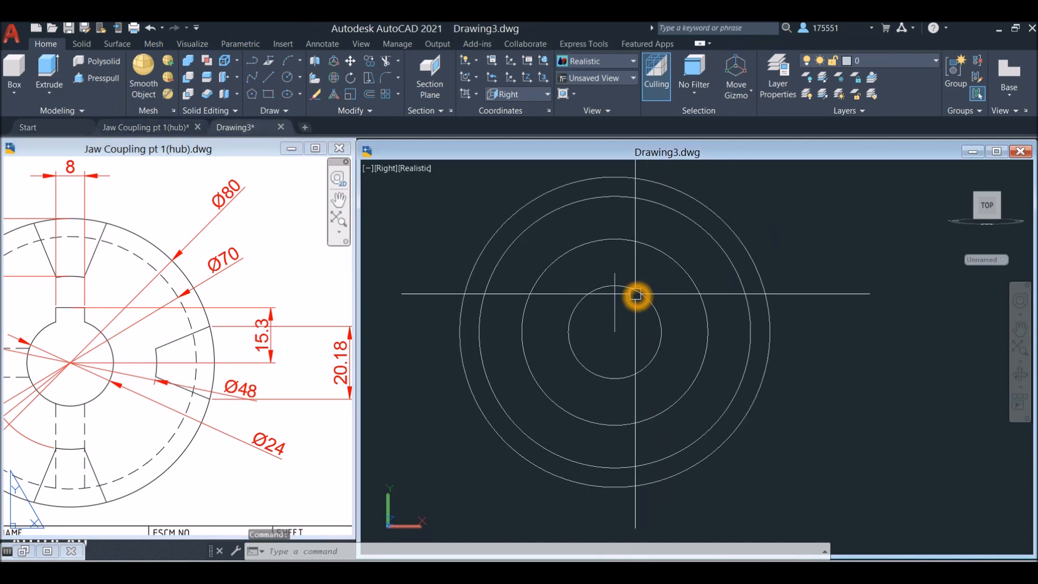
{"action": "type", "text": "o"}
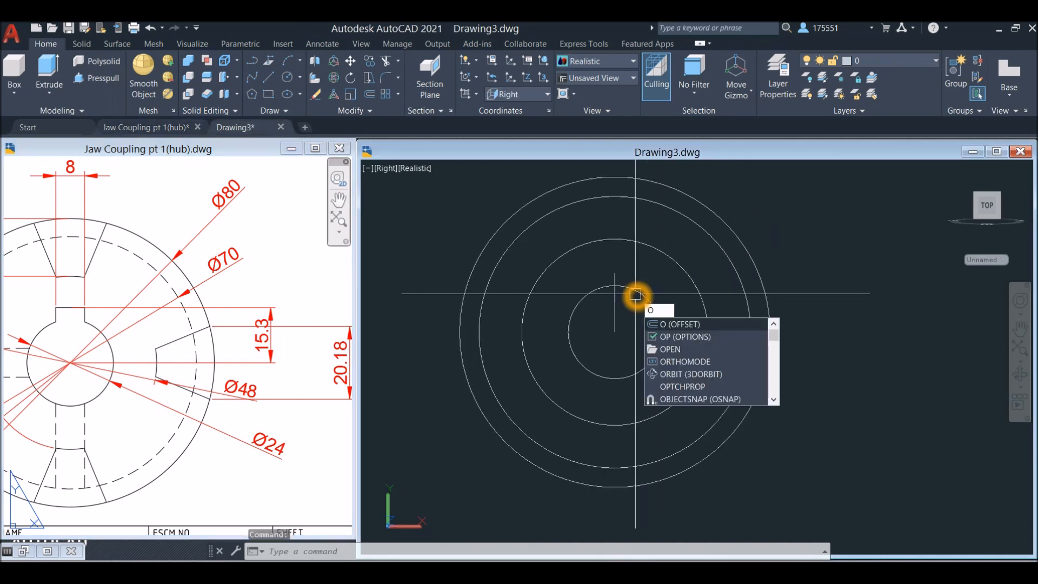
{"action": "key", "text": "Return"}
{"action": "type", "text": "4"}
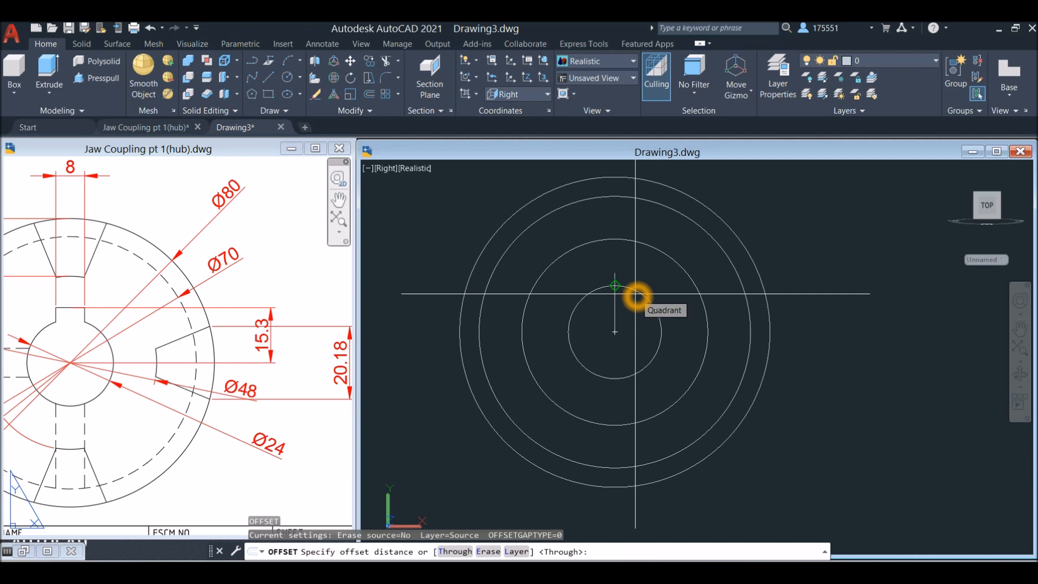
{"action": "key", "text": "Return"}
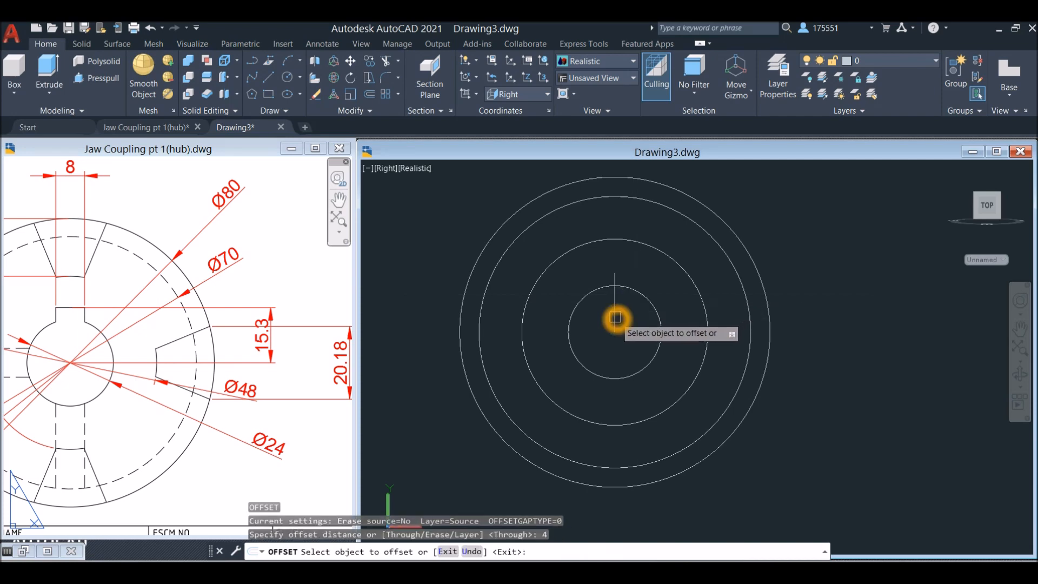
{"action": "scroll", "coordinate": [616, 316], "scroll_direction": "up", "scroll_amount": 2}
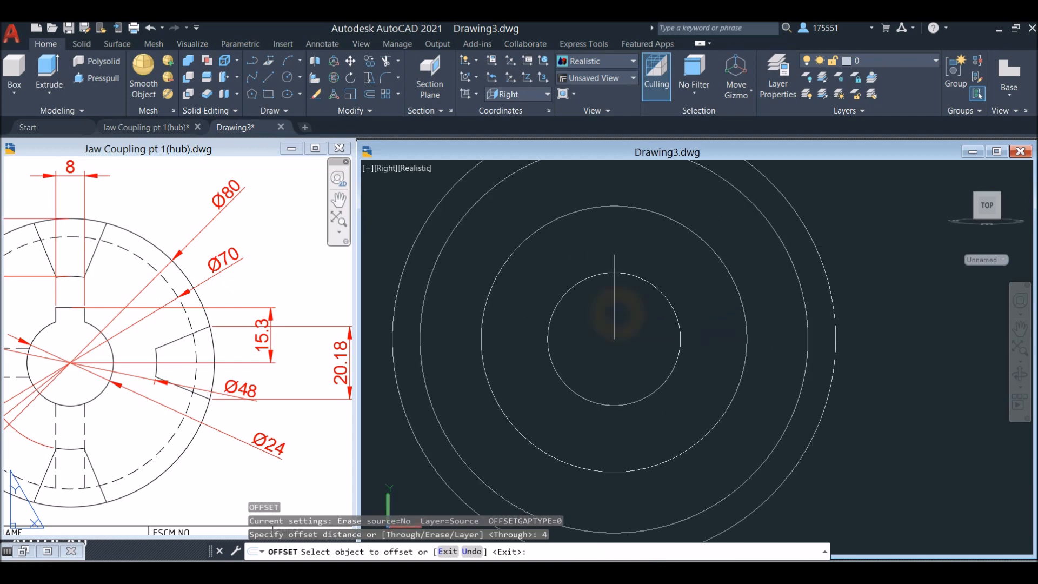
{"action": "left_click", "coordinate": [614, 313]}
{"action": "left_click", "coordinate": [656, 318]}
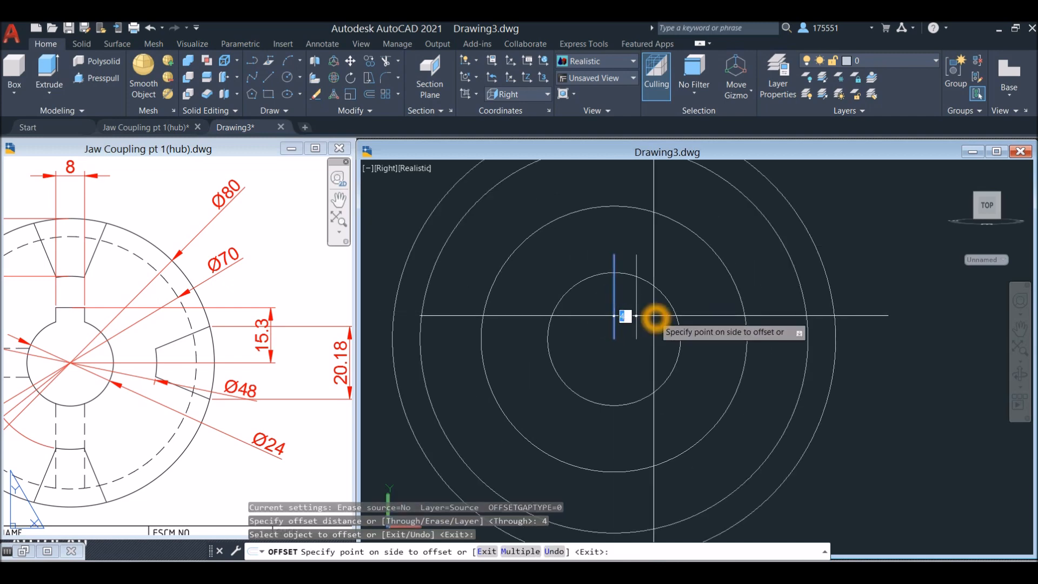
{"action": "left_click", "coordinate": [610, 318]}
{"action": "left_click", "coordinate": [571, 318]}
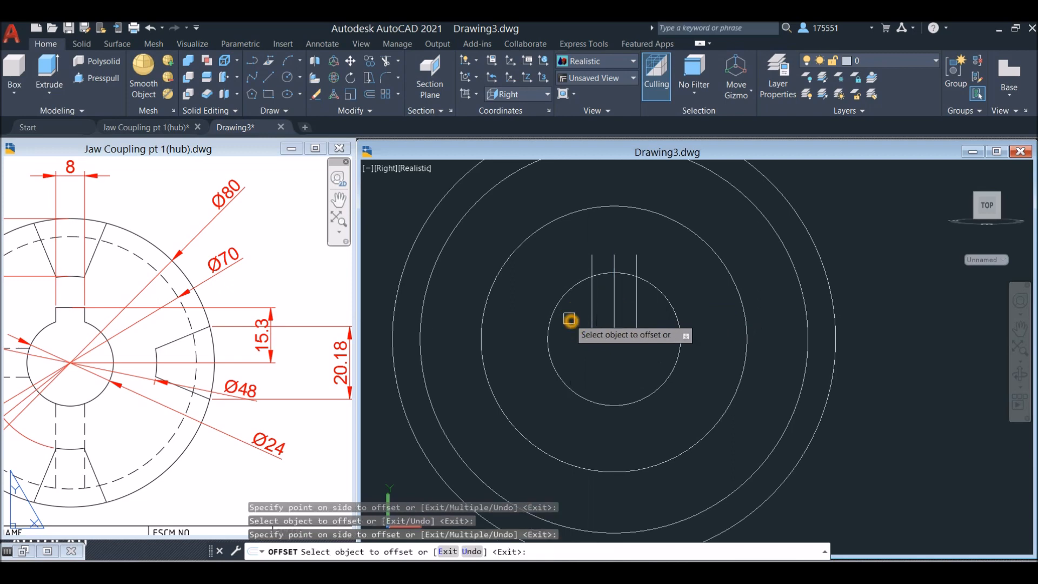
{"action": "right_click", "coordinate": [570, 318]}
{"action": "left_click", "coordinate": [594, 327]}
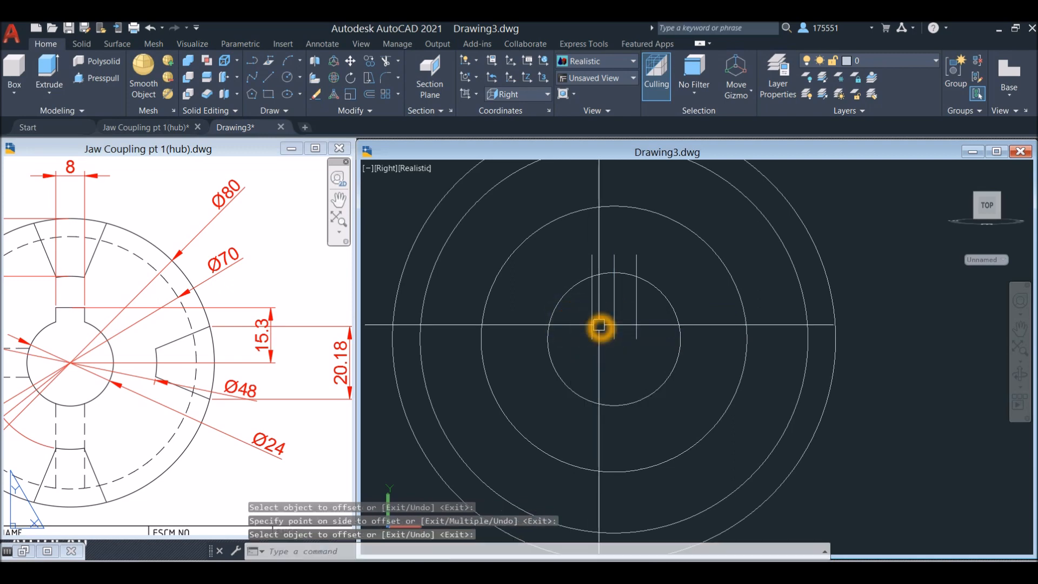
Draw a horizontal line joining the upper ends of the two offset lines to close the keyway
{"action": "type", "text": "l"}
{"action": "key", "text": "Return"}
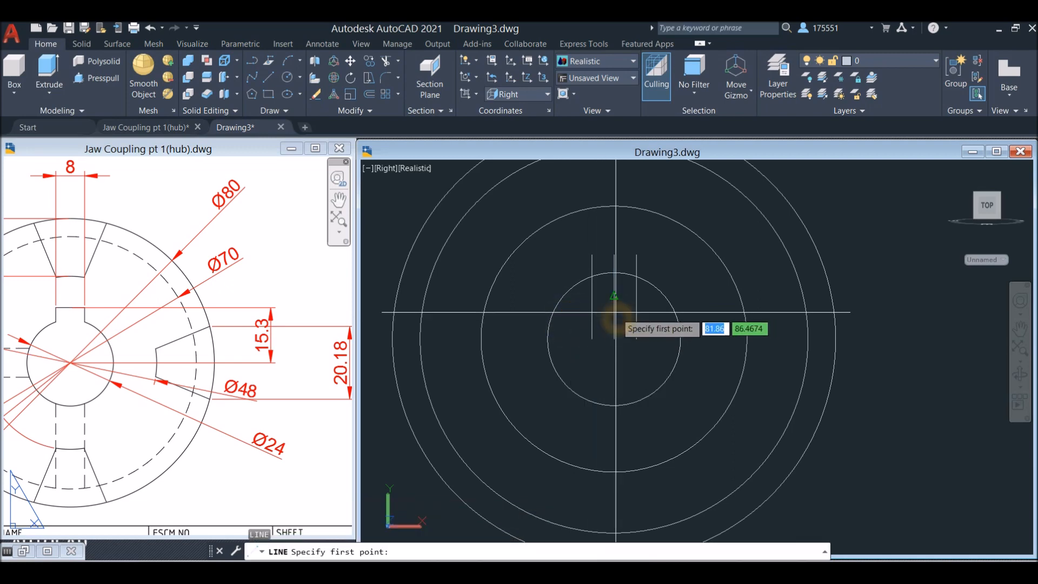
{"action": "left_click", "coordinate": [593, 254]}
{"action": "left_click", "coordinate": [638, 259]}
{"action": "right_click", "coordinate": [685, 262]}
{"action": "left_click", "coordinate": [698, 265]}
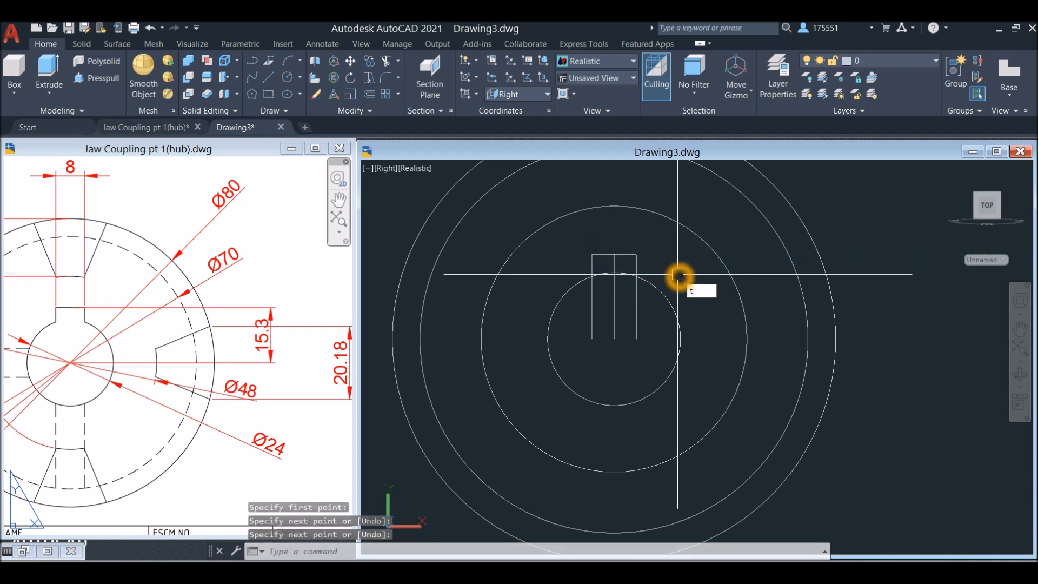
Trim the side lines inside the bore, the centre line and the bore arc between the sides, leaving an open keyway outline
{"action": "key", "text": "Return"}
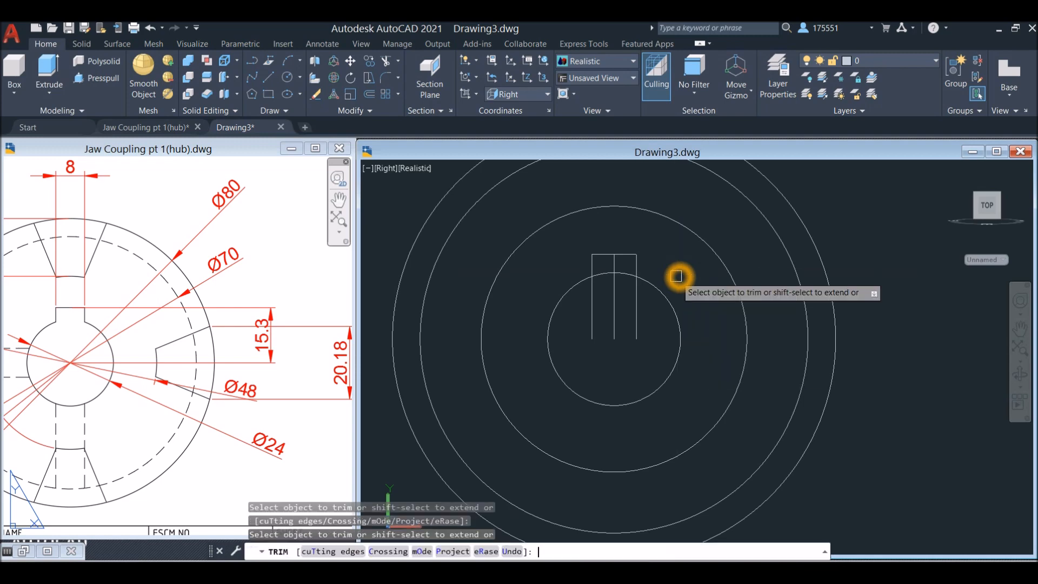
{"action": "left_click_drag", "start_coordinate": [652, 344], "coordinate": [629, 313]}
{"action": "left_click", "coordinate": [592, 303]}
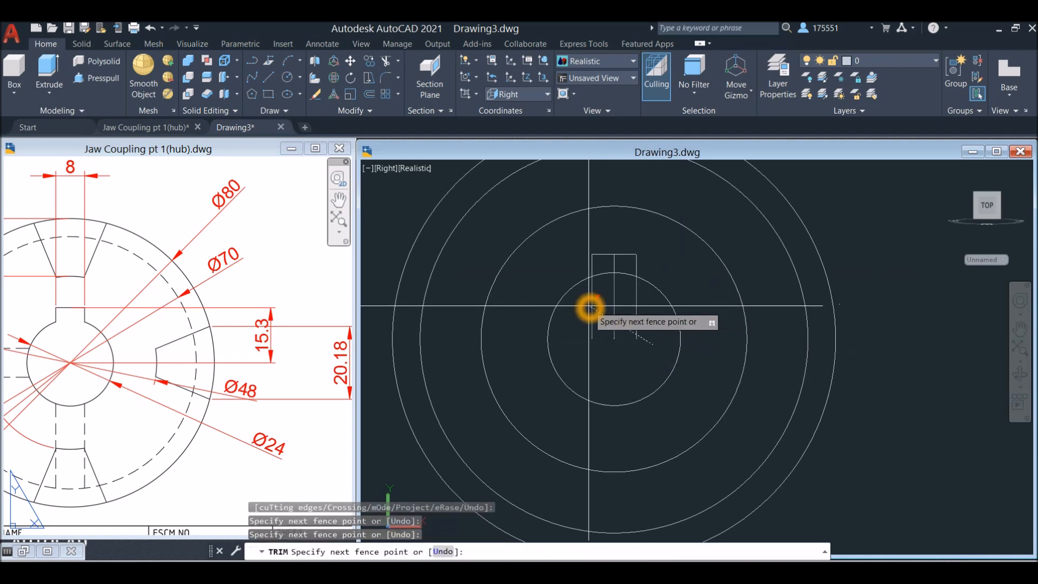
{"action": "key", "text": "Return"}
{"action": "left_click", "coordinate": [613, 265]}
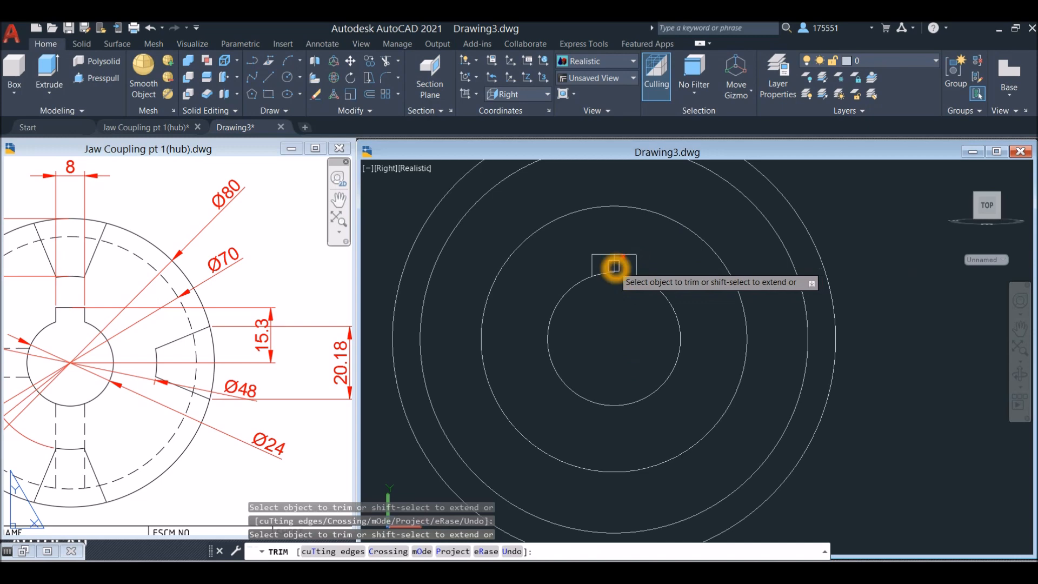
{"action": "left_click", "coordinate": [603, 276]}
{"action": "right_click", "coordinate": [619, 295]}
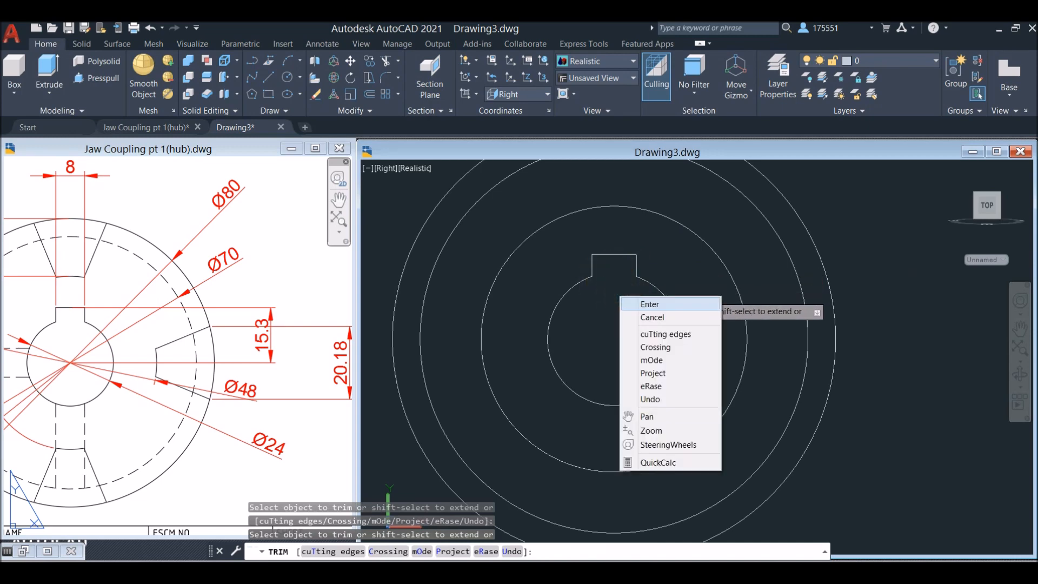
{"action": "left_click", "coordinate": [643, 305]}
{"action": "scroll", "coordinate": [622, 308], "scroll_direction": "down", "scroll_amount": 3}
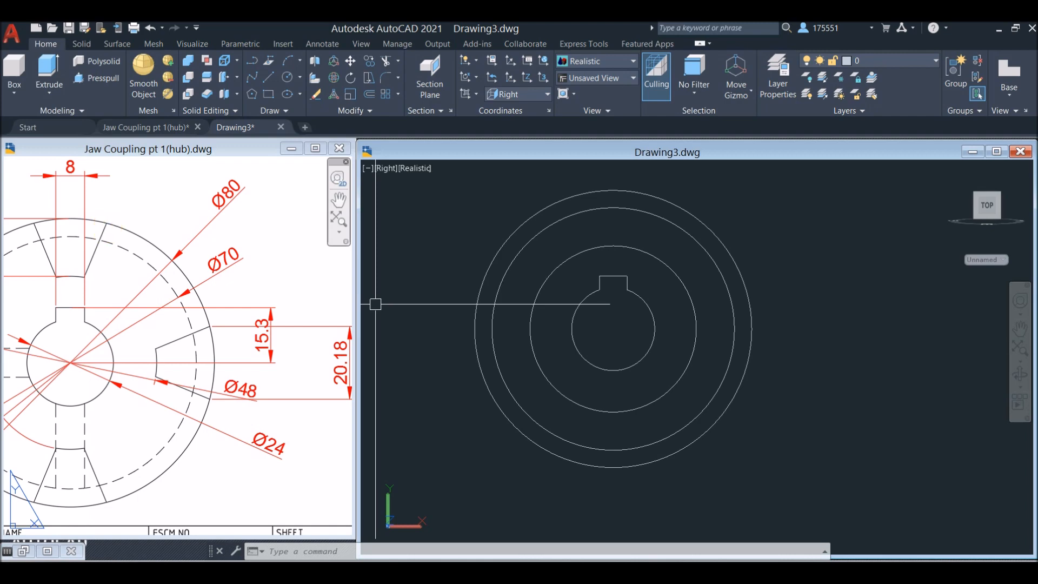
Examine the jaw angle and slot dimensions in the reference drawing's front view
{"action": "left_click", "coordinate": [109, 283]}
{"action": "middle_click_drag", "start_coordinate": [110, 284], "coordinate": [288, 283]}
{"action": "middle_click_drag", "start_coordinate": [303, 357], "coordinate": [127, 359]}
{"action": "scroll", "coordinate": [132, 349], "scroll_direction": "down", "scroll_amount": 3}
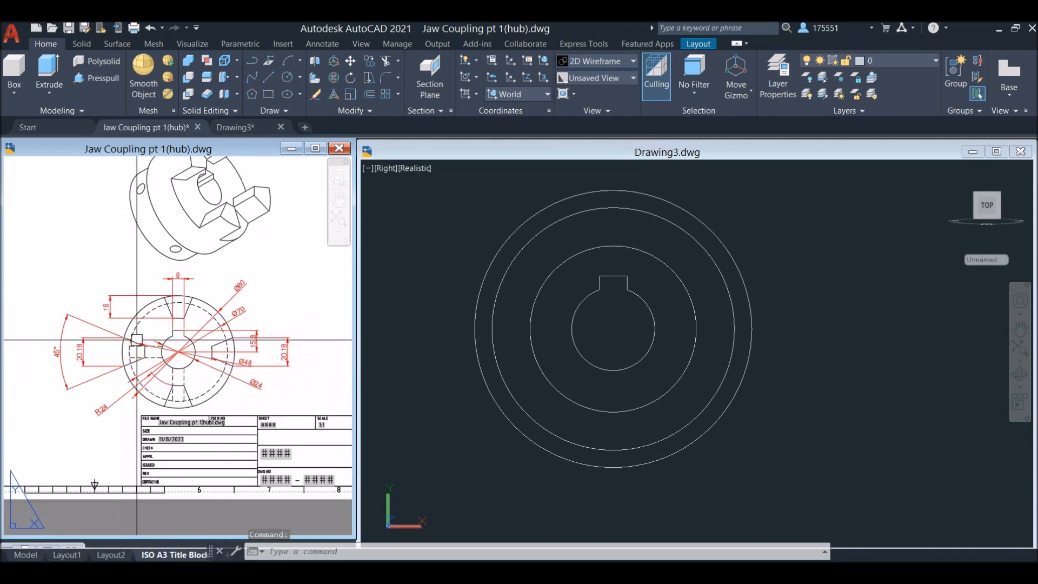
{"action": "left_click", "coordinate": [60, 354]}
{"action": "key", "text": "Escape"}
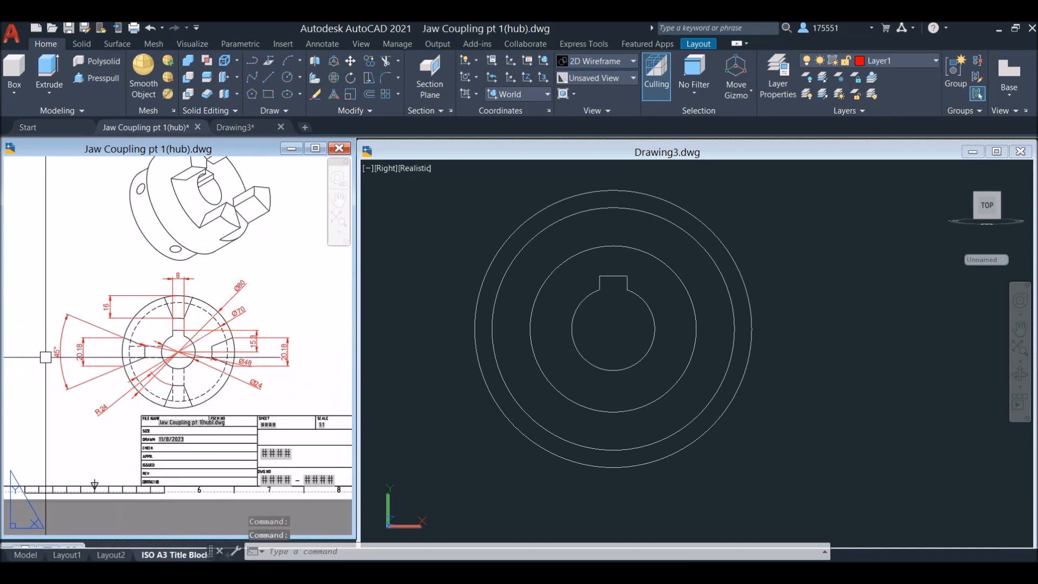
{"action": "left_click", "coordinate": [271, 306]}
{"action": "scroll", "coordinate": [206, 313], "scroll_direction": "up", "scroll_amount": 3}
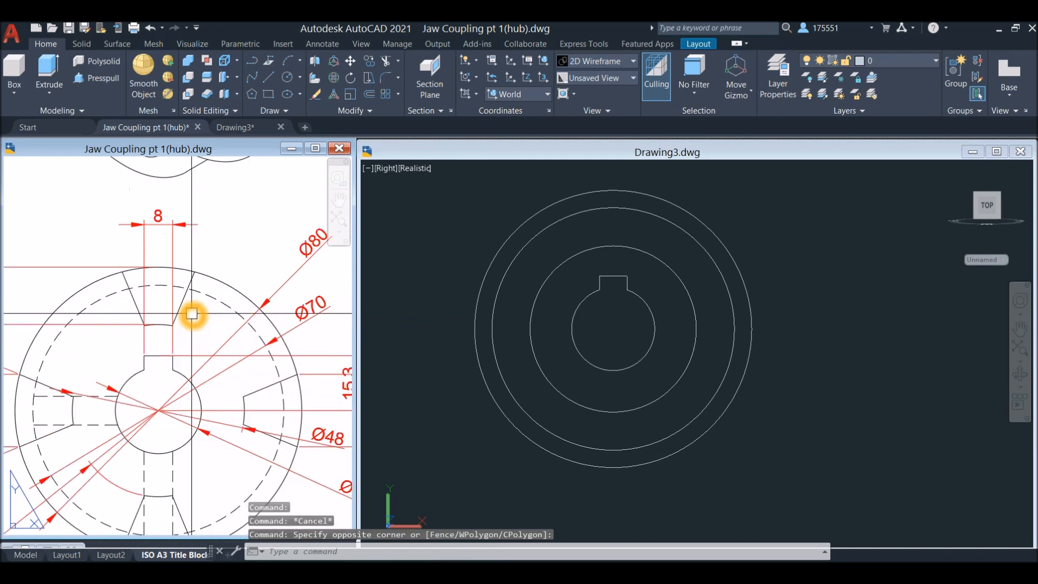
Draw a vertical line from the keyway's upper right corner up past the outer circle
{"action": "left_click", "coordinate": [643, 280]}
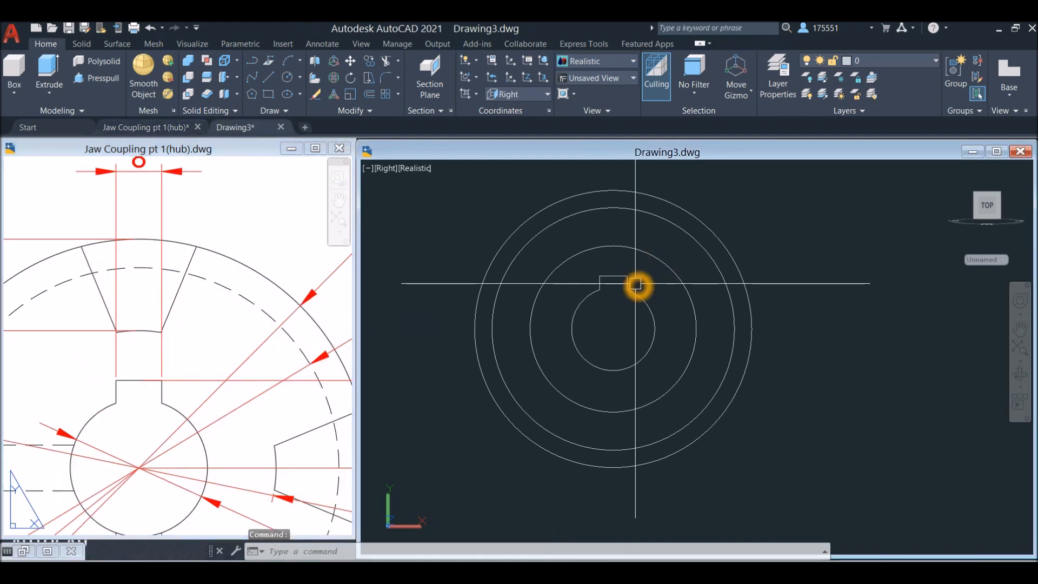
{"action": "type", "text": "l"}
{"action": "key", "text": "Return"}
{"action": "left_click", "coordinate": [626, 276]}
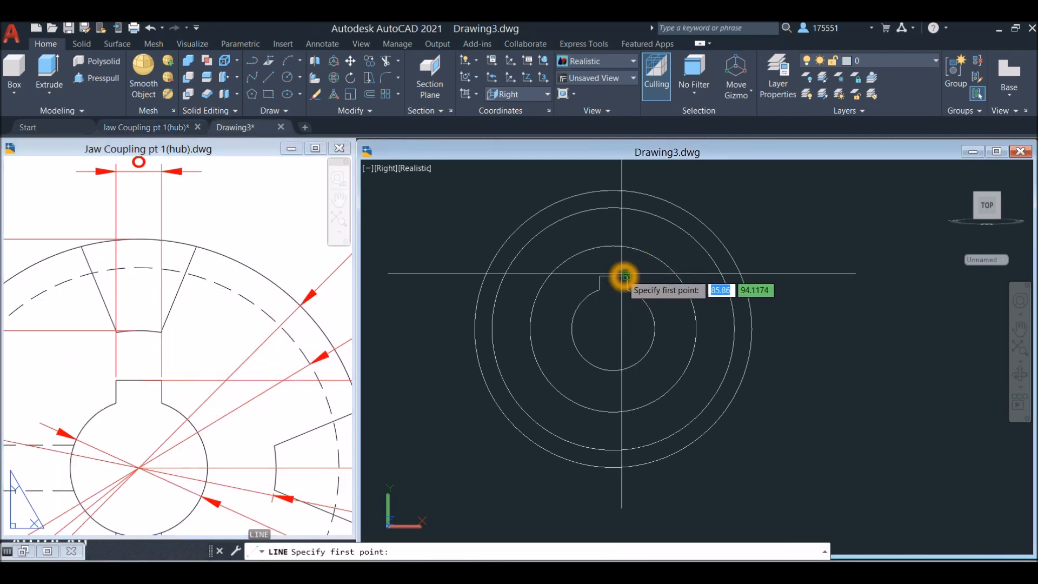
{"action": "left_click", "coordinate": [627, 173]}
{"action": "right_click", "coordinate": [666, 174]}
{"action": "left_click", "coordinate": [693, 180]}
Draw a matching vertical line from the keyway's upper left corner up past the outer circle
{"action": "right_click", "coordinate": [672, 182]}
{"action": "left_click", "coordinate": [687, 193]}
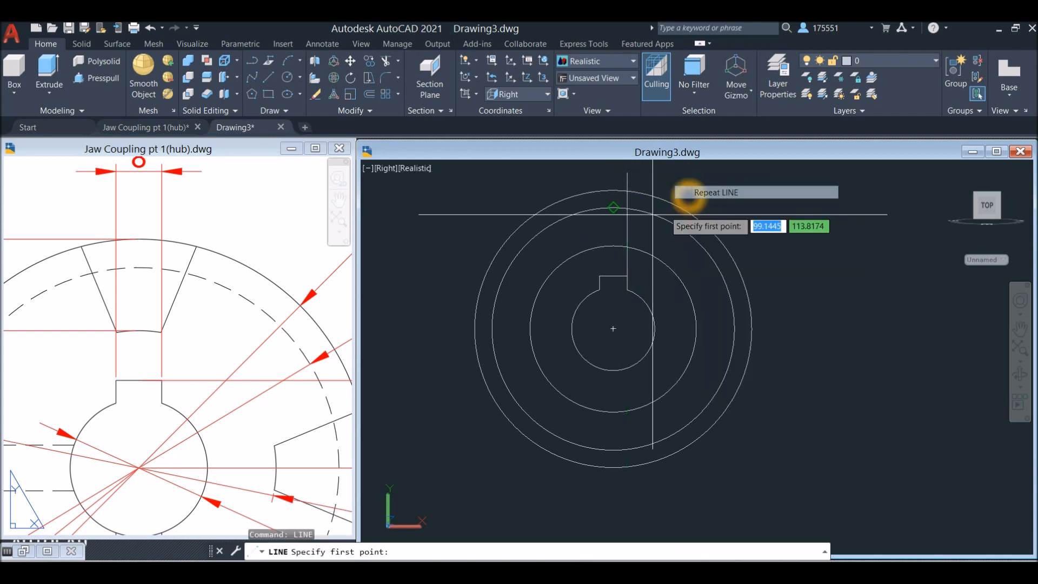
{"action": "left_click", "coordinate": [600, 274]}
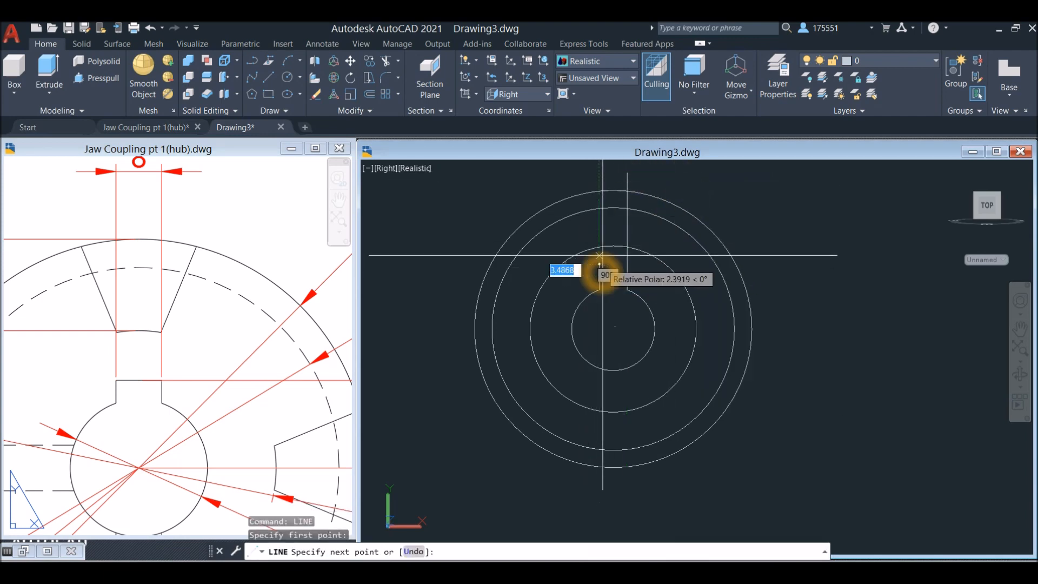
{"action": "right_click", "coordinate": [600, 173]}
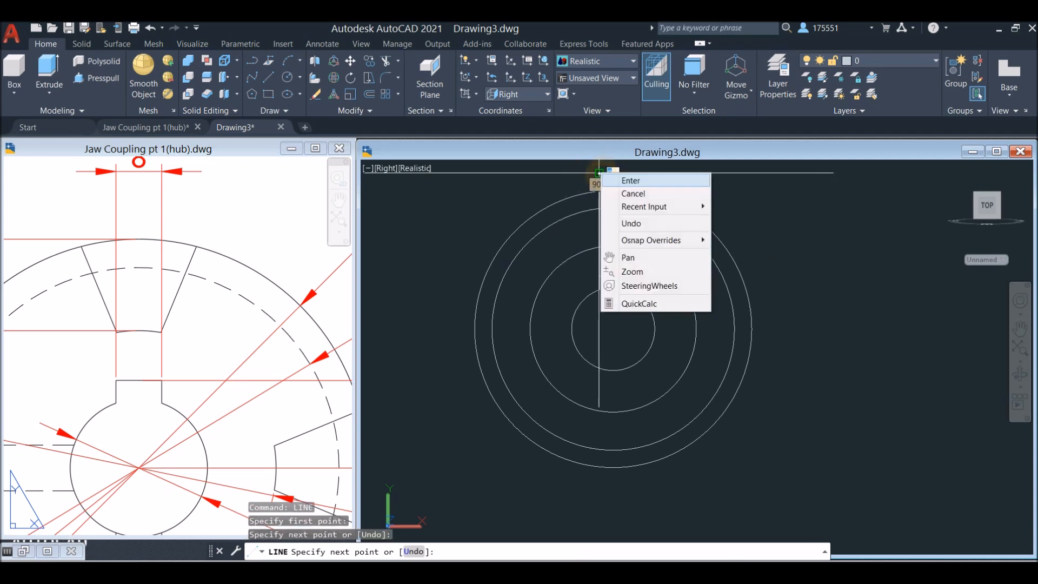
{"action": "left_click", "coordinate": [631, 181]}
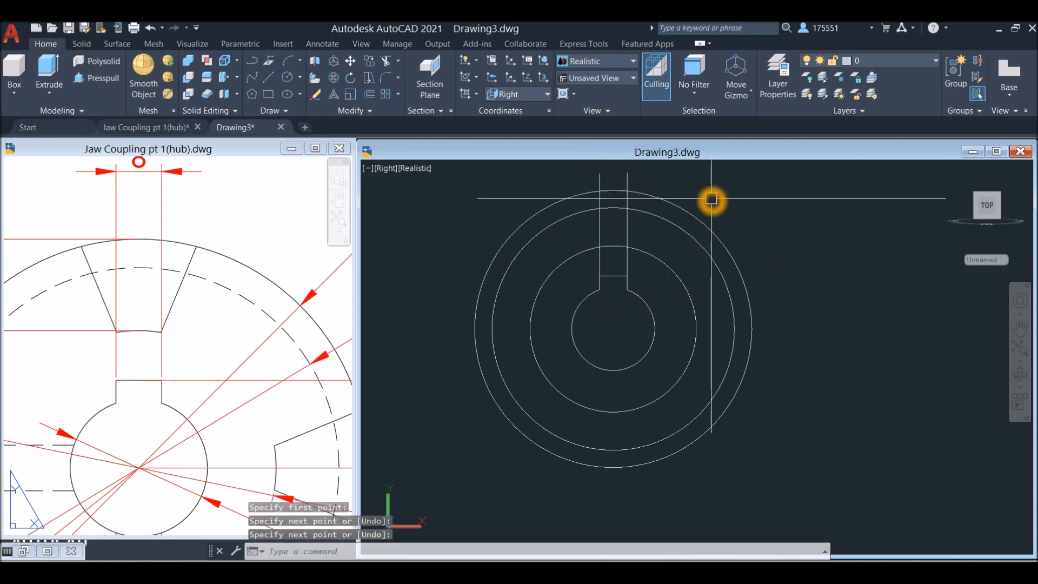
{"action": "type", "text": "l"}
{"action": "key", "text": "Return"}
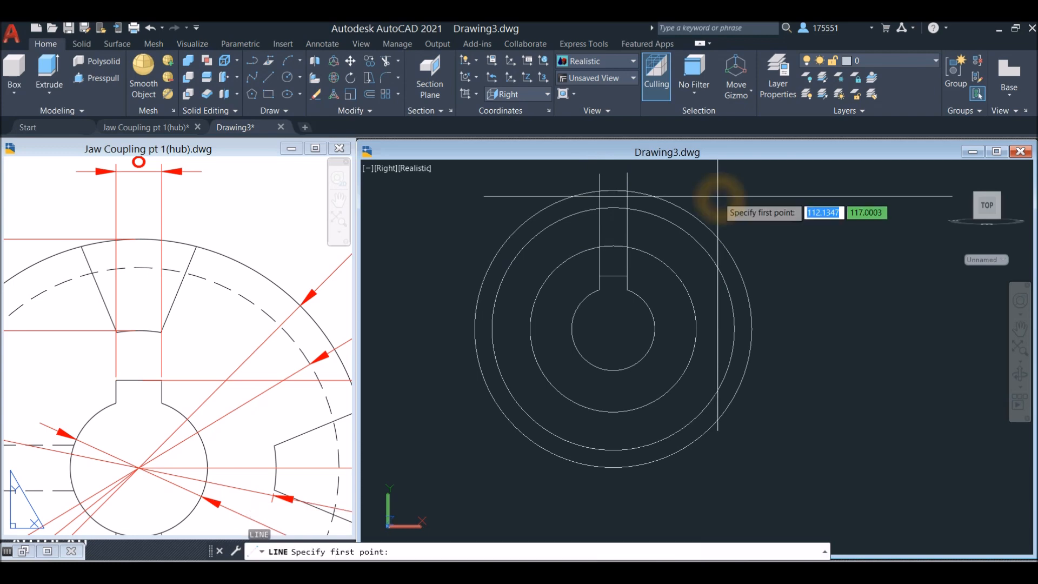
{"action": "left_click", "coordinate": [627, 246]}
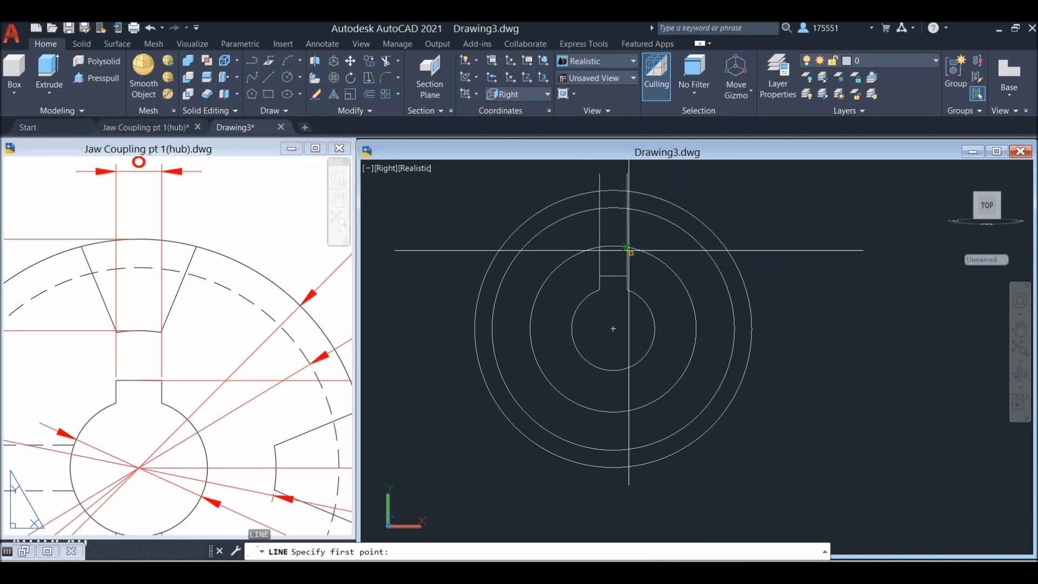
{"action": "middle_click_drag", "start_coordinate": [663, 231], "coordinate": [627, 287]}
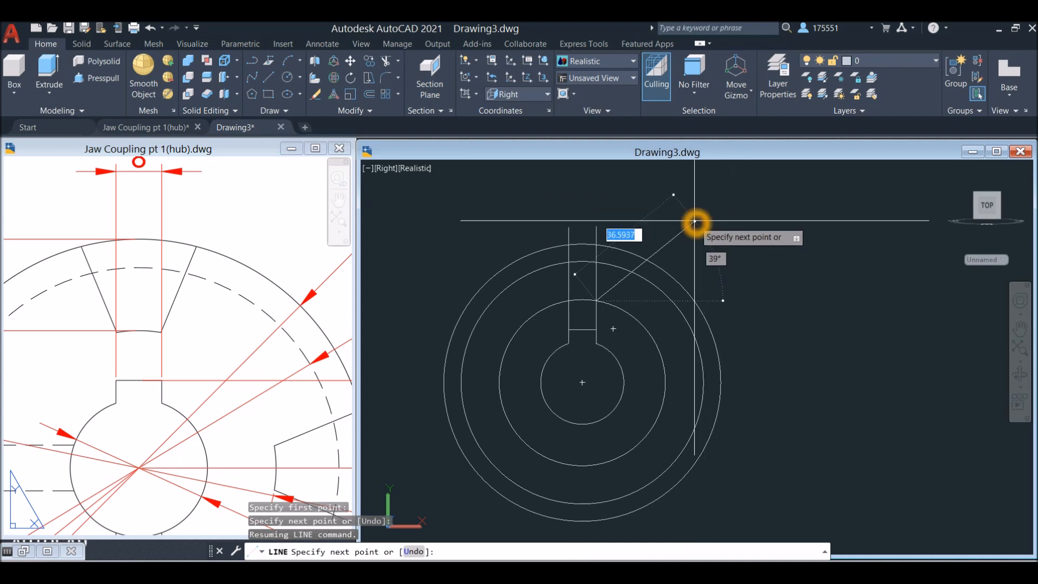
{"action": "key", "text": "Escape"}
Calculate the slanted jaw line's angle as 90-22.5 with the built-in calculator and close it
{"action": "type", "text": "CA"}
{"action": "left_click", "coordinate": [822, 272]}
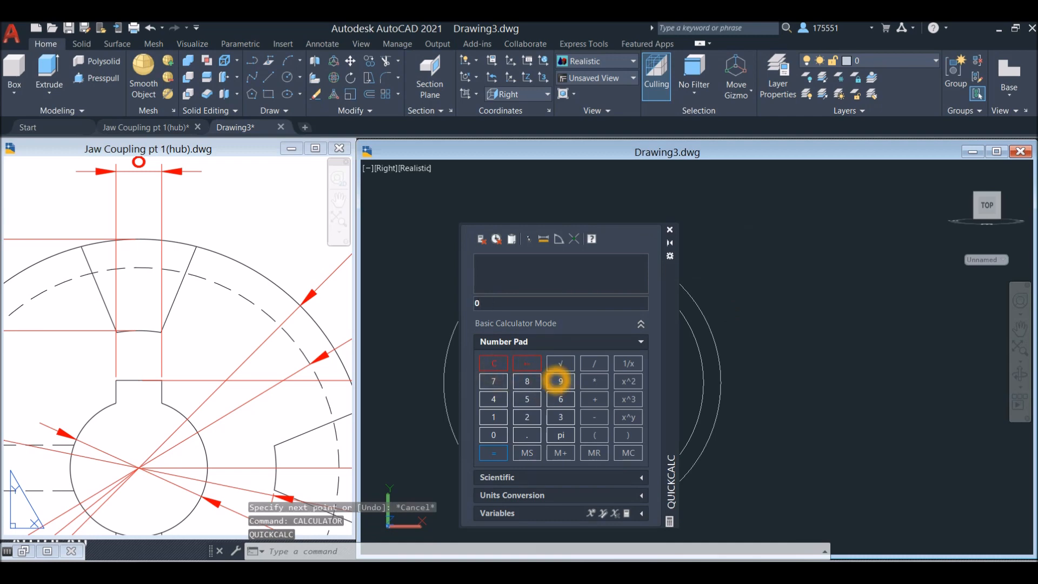
{"action": "type", "text": "0"}
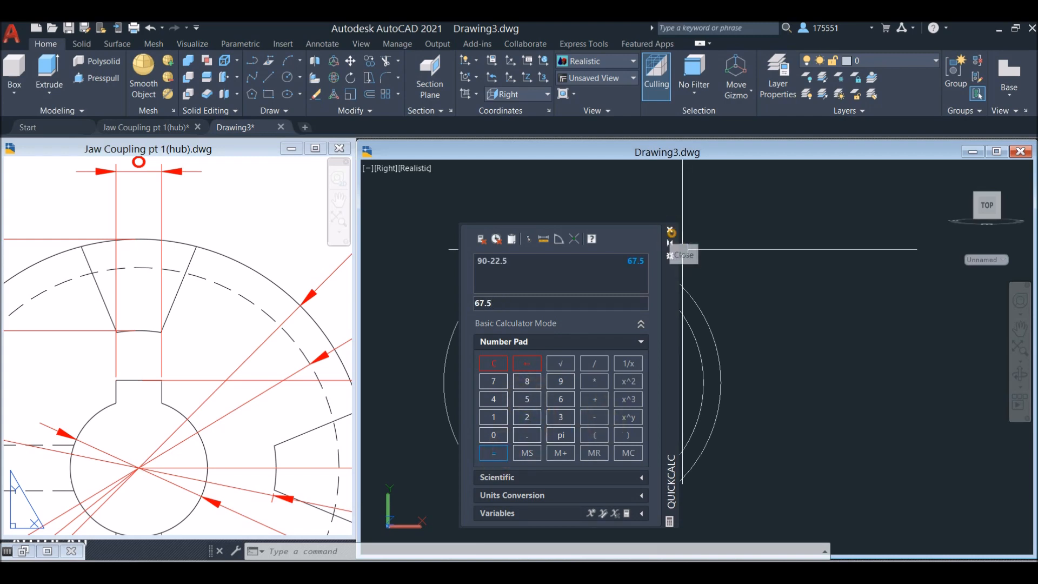
{"action": "left_click", "coordinate": [669, 230]}
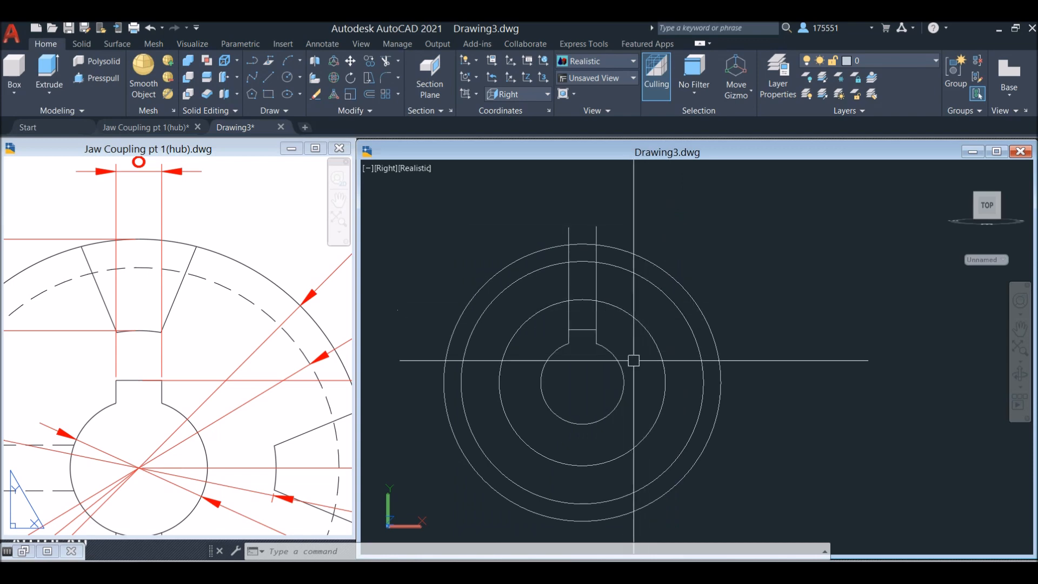
Draw a line about 43.5 long at 67.5° from where the keyway's right vertical line crosses the circle around the bore
{"action": "left_click", "coordinate": [688, 255]}
{"action": "type", "text": "l"}
{"action": "key", "text": "Return"}
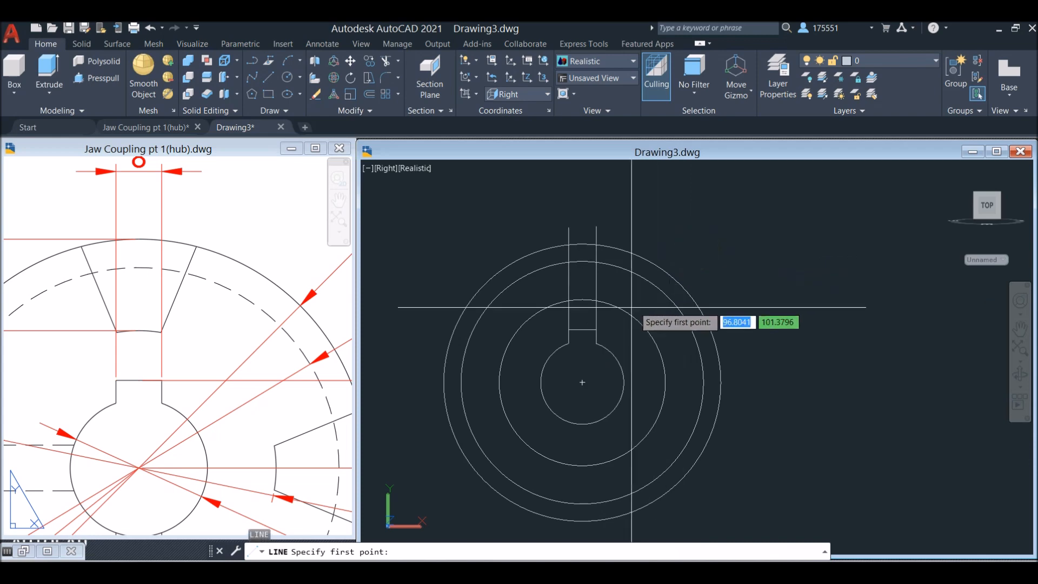
{"action": "left_click", "coordinate": [596, 301]}
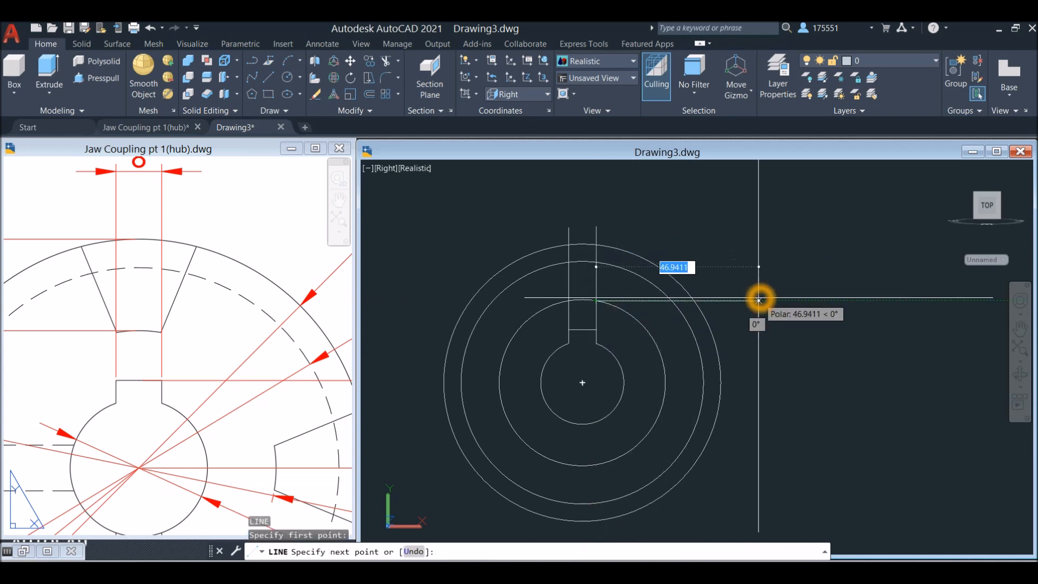
{"action": "left_click", "coordinate": [711, 192]}
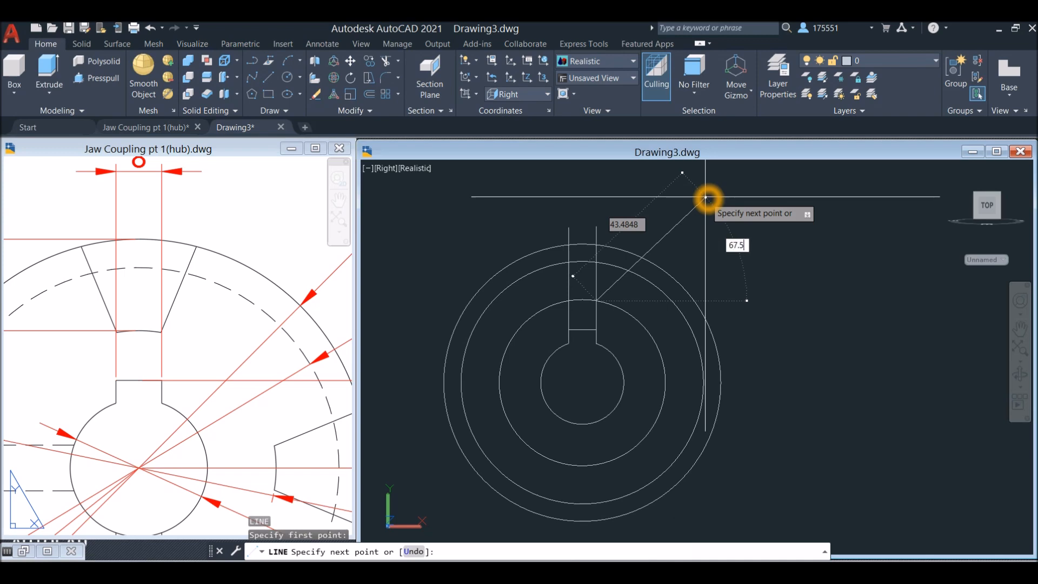
{"action": "type", "text": "67.5"}
{"action": "key", "text": "Return"}
{"action": "right_click", "coordinate": [706, 198]}
{"action": "left_click", "coordinate": [724, 206]}
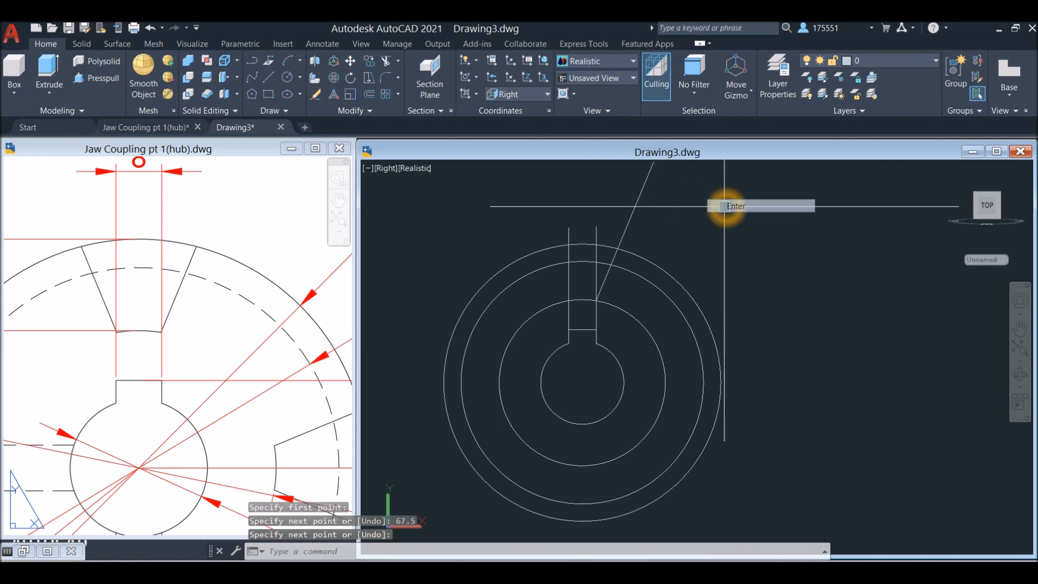
Mirror the slanted line about the vertical axis through the outer circle's top quadrant, keeping the source line
{"action": "left_click", "coordinate": [636, 205]}
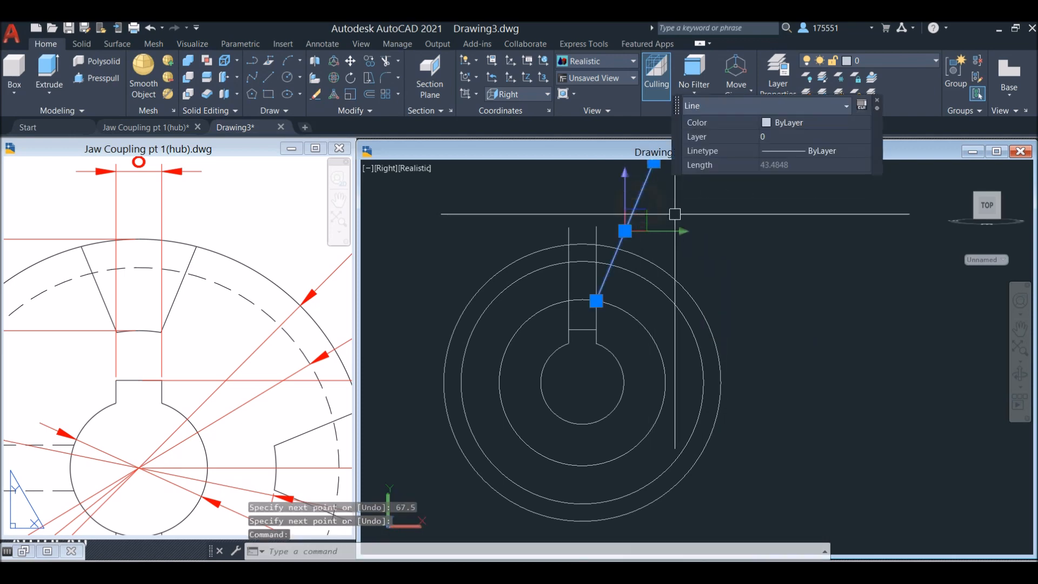
{"action": "key", "text": "Escape"}
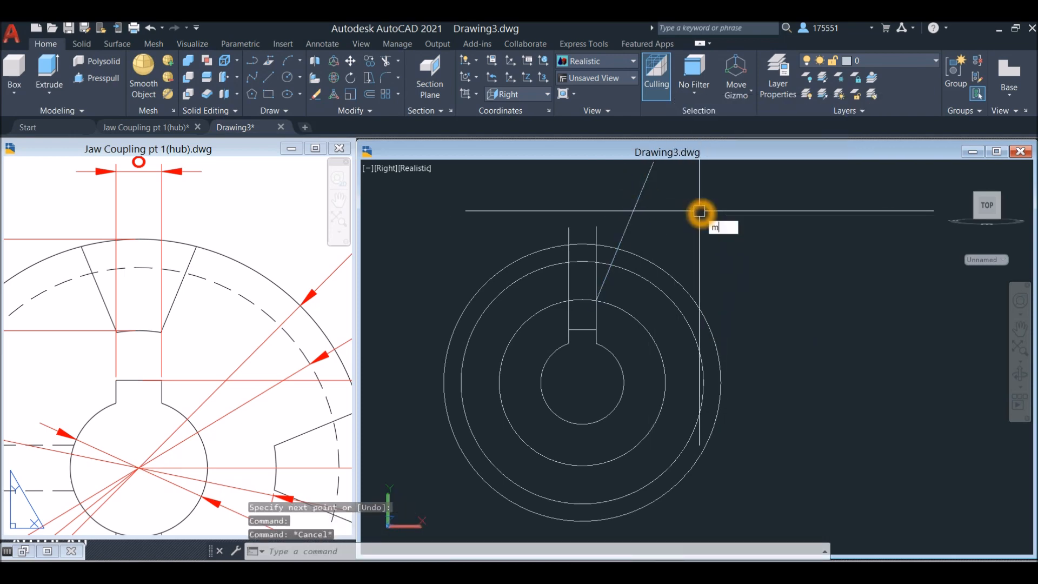
{"action": "type", "text": "mi"}
{"action": "key", "text": "Return"}
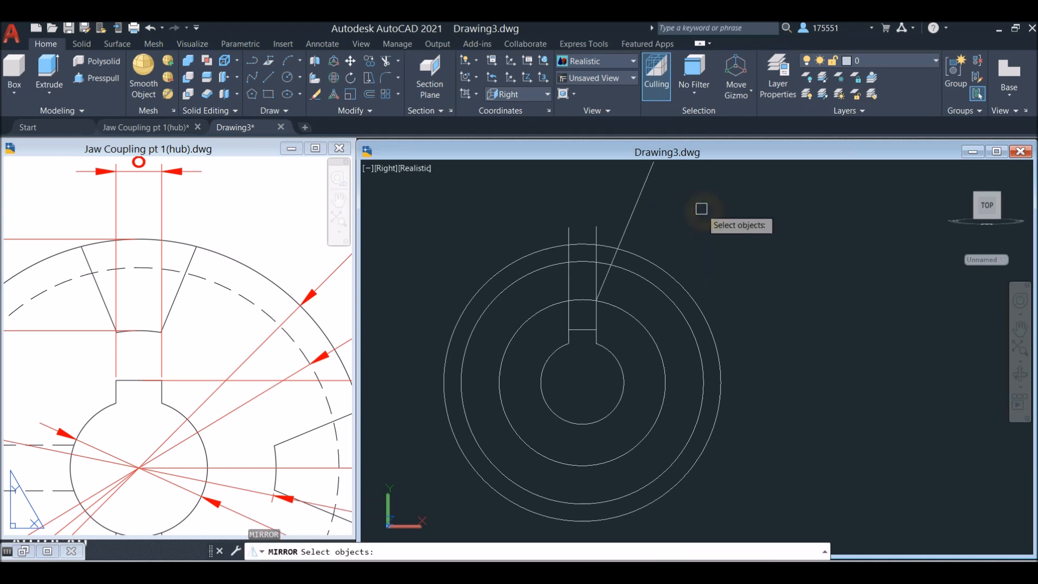
{"action": "left_click", "coordinate": [641, 204]}
{"action": "key", "text": "Return"}
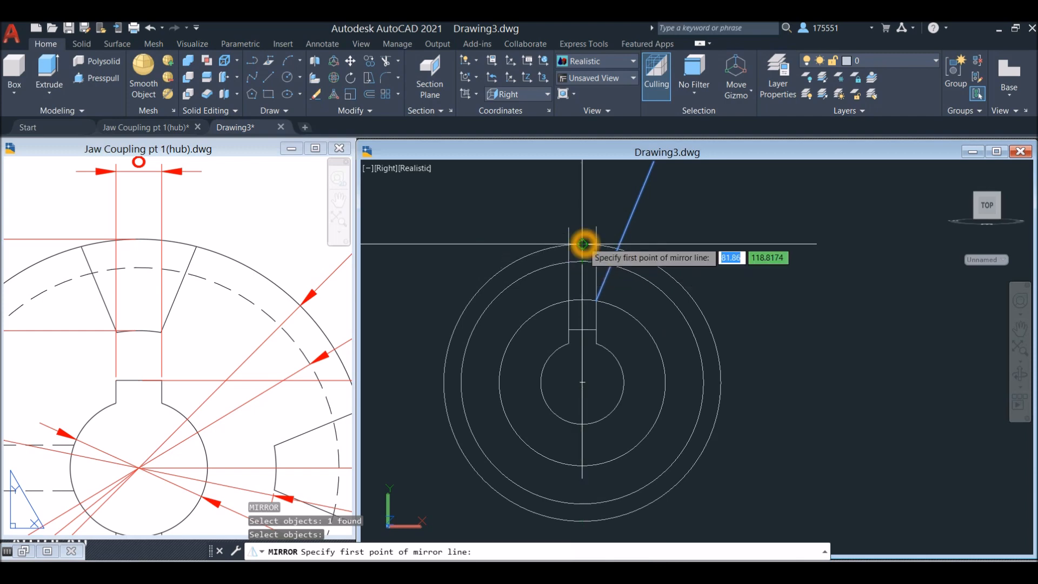
{"action": "left_click", "coordinate": [582, 244]}
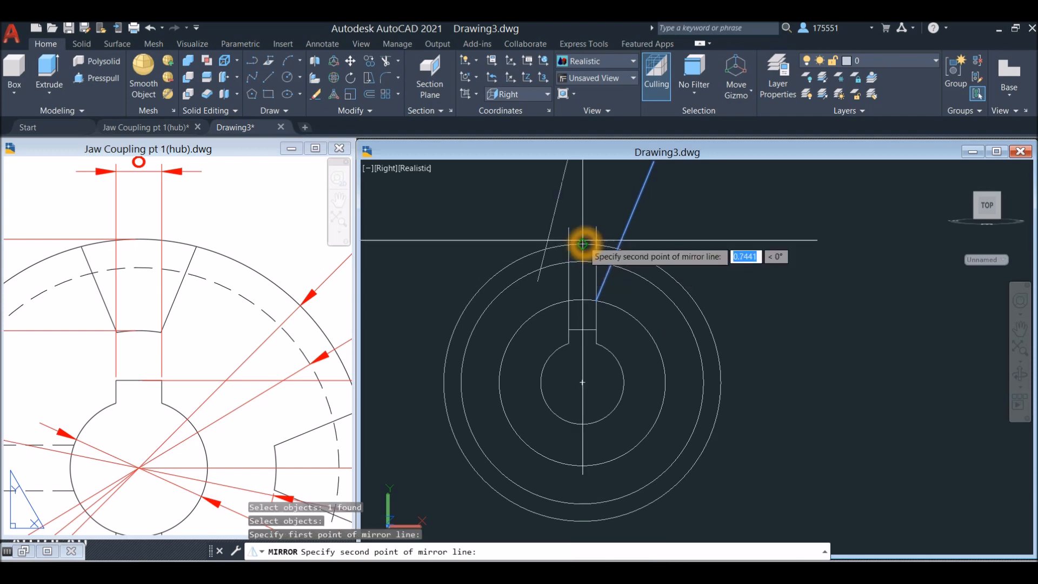
{"action": "left_click", "coordinate": [582, 173]}
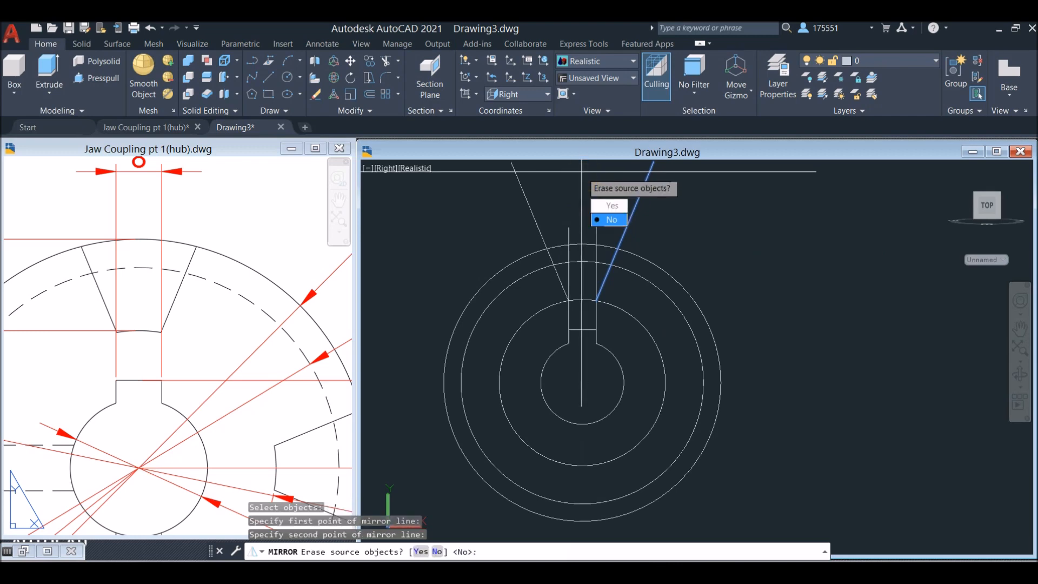
{"action": "left_click", "coordinate": [617, 220]}
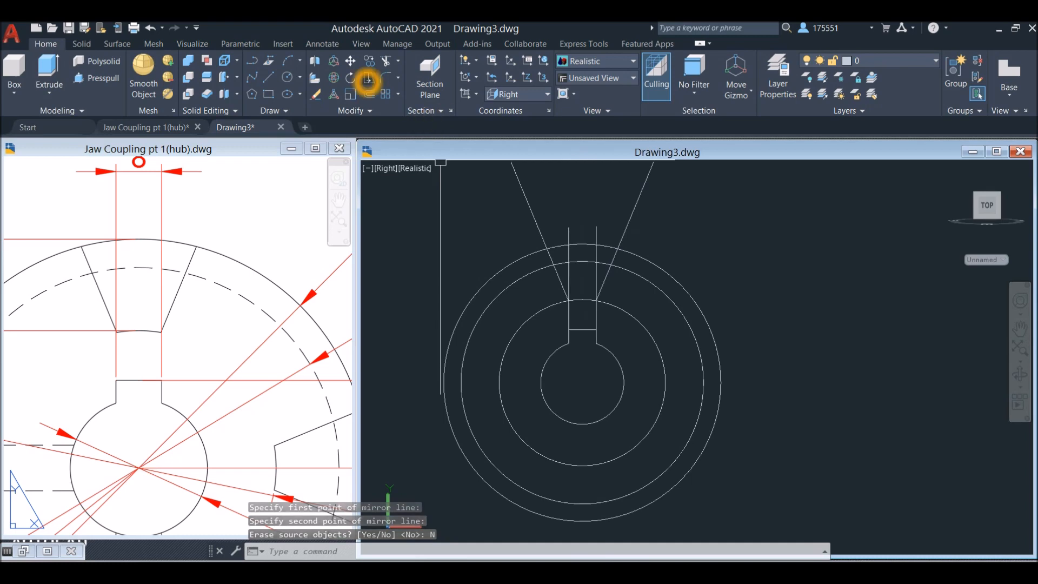
Check the angle between the two slanted jaw lines with a temporary angular dimension, without placing it
{"action": "left_click", "coordinate": [334, 48]}
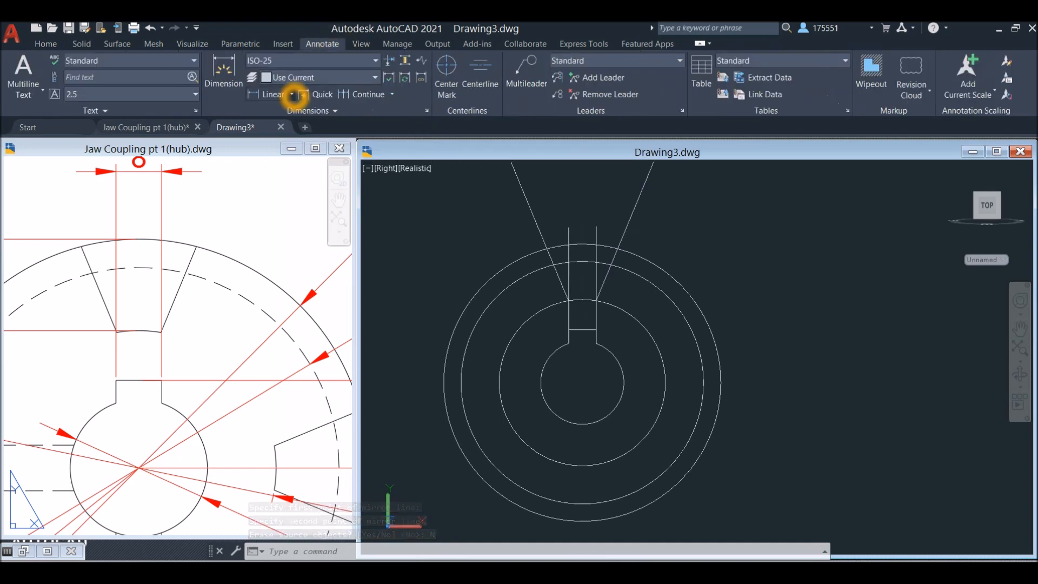
{"action": "left_click", "coordinate": [291, 95]}
{"action": "left_click", "coordinate": [286, 171]}
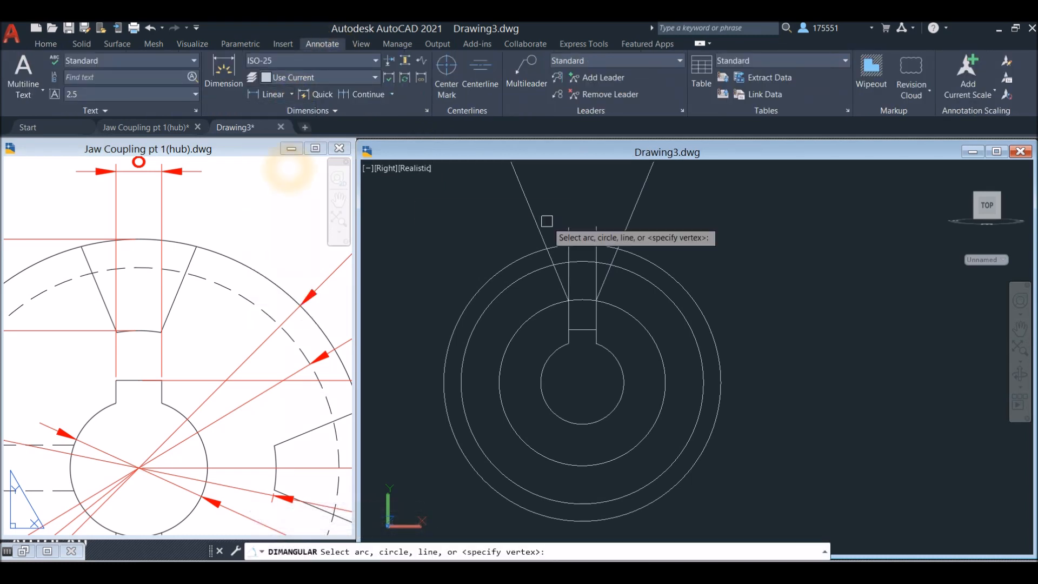
{"action": "left_click", "coordinate": [531, 209]}
{"action": "left_click", "coordinate": [634, 213]}
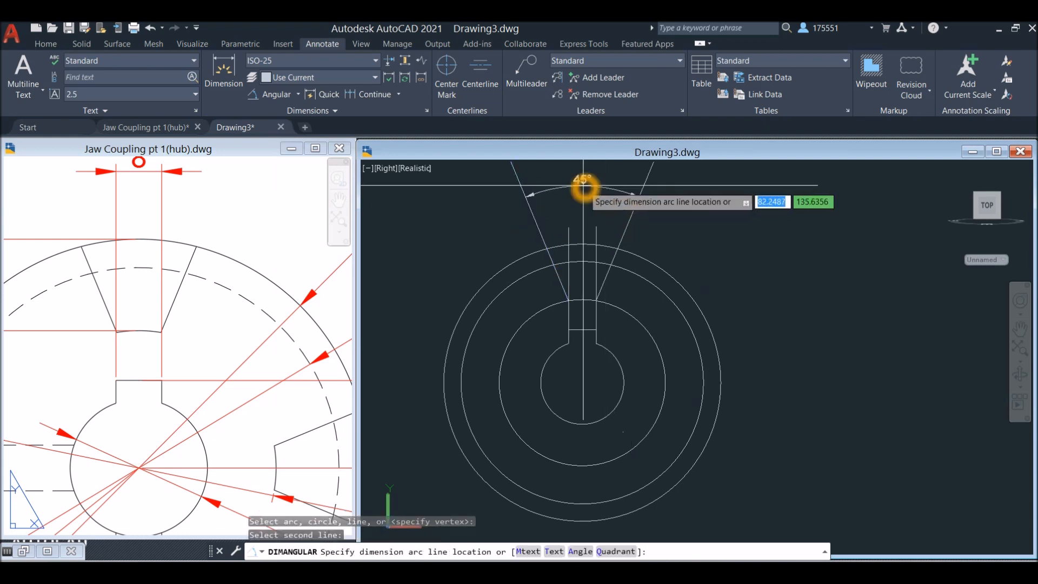
{"action": "key", "text": "Escape"}
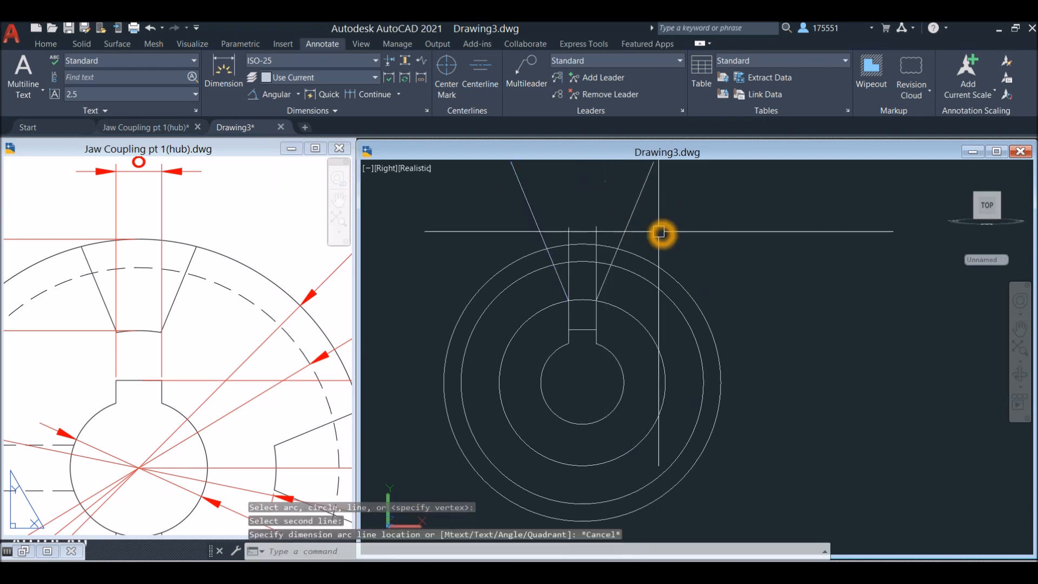
Trim the slanted and vertical lines where they extend above the outer circle
{"action": "scroll", "coordinate": [659, 234], "scroll_direction": "up", "scroll_amount": 2}
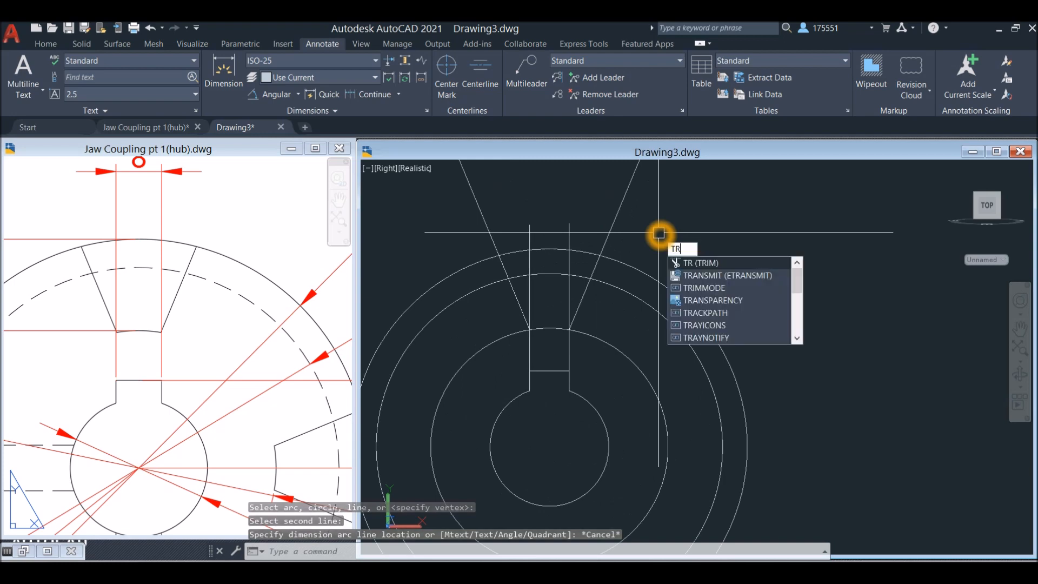
{"action": "key", "text": "Return"}
{"action": "right_click", "coordinate": [660, 235]}
{"action": "left_click", "coordinate": [672, 241]}
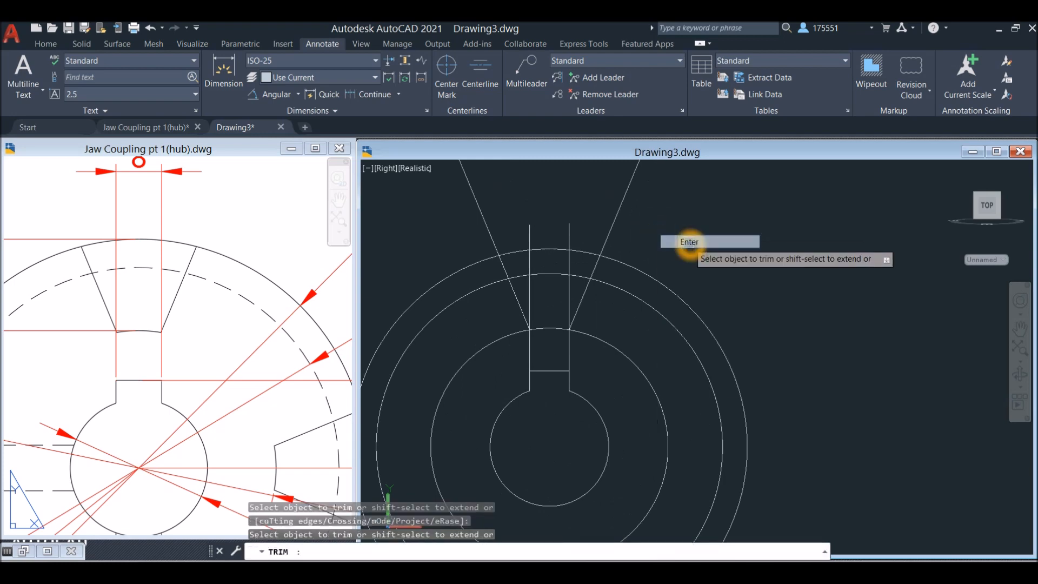
{"action": "left_click", "coordinate": [659, 236]}
{"action": "left_click", "coordinate": [489, 236]}
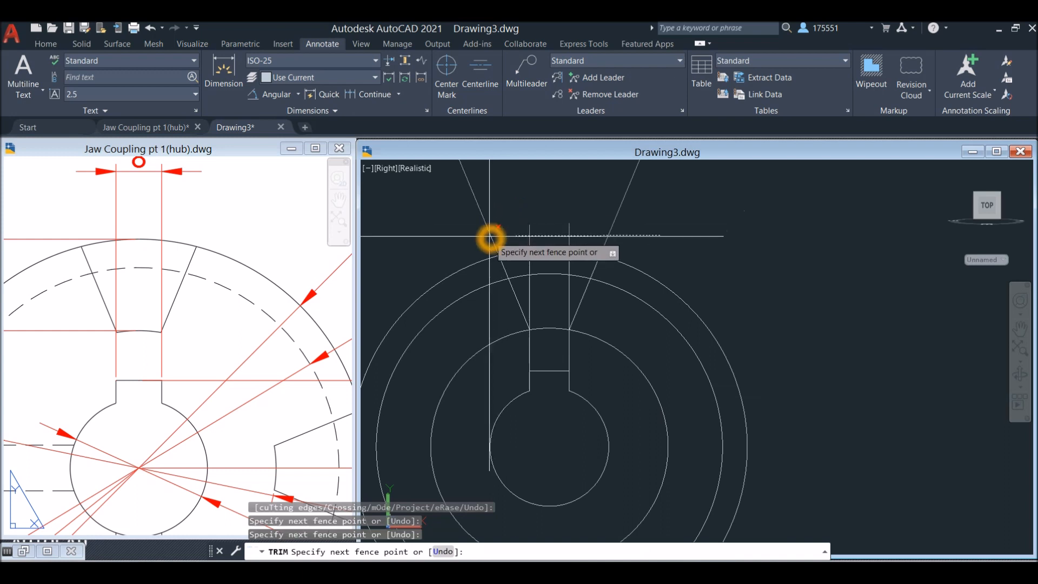
{"action": "key", "text": "Return"}
Trim the vertical line segments and the second-largest circle's arc from the area between the slanted jaw lines
{"action": "left_click", "coordinate": [567, 297]}
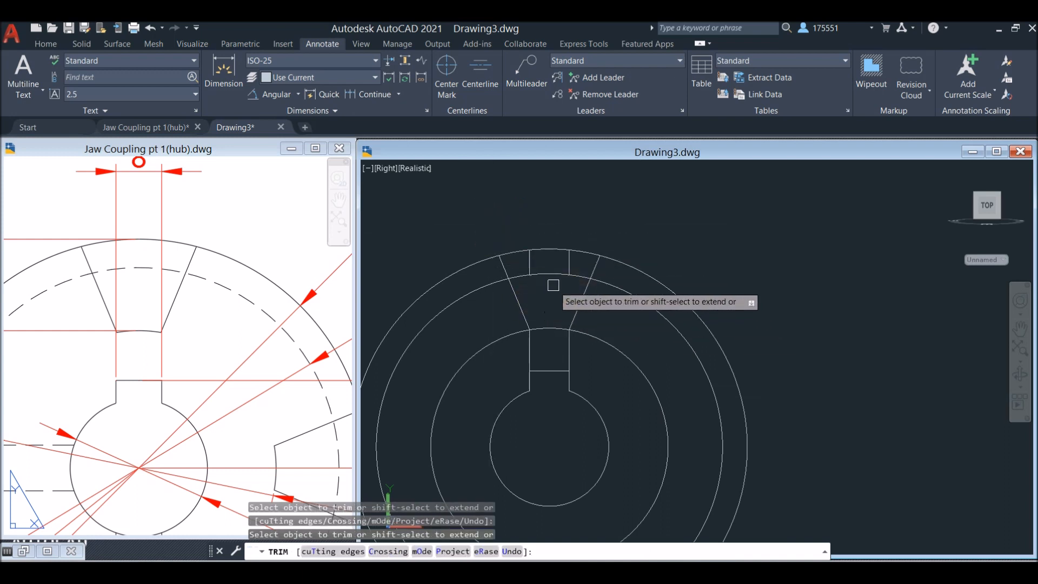
{"action": "left_click", "coordinate": [570, 292]}
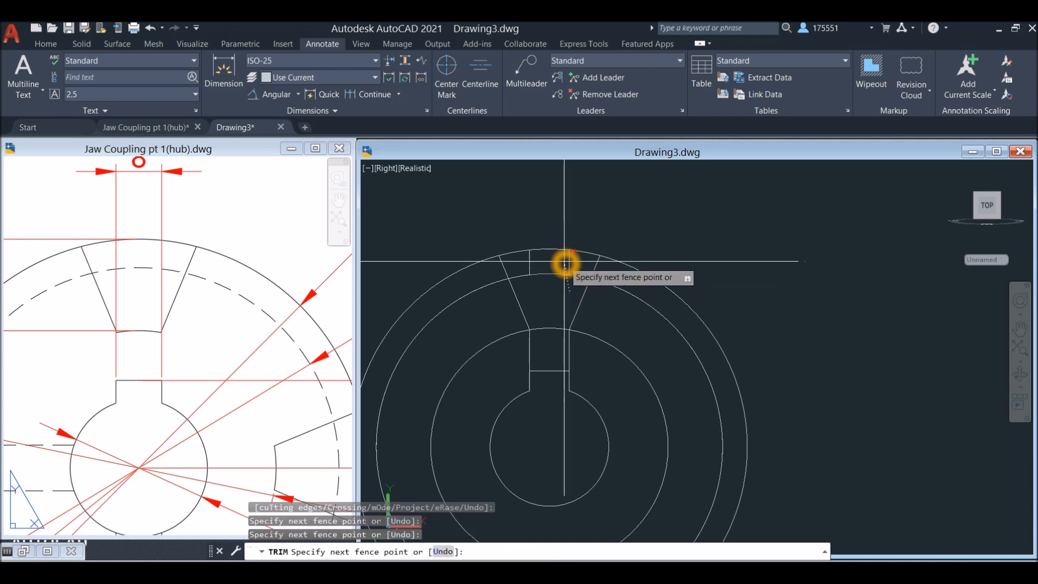
{"action": "left_click", "coordinate": [567, 262]}
{"action": "left_click", "coordinate": [577, 263]}
{"action": "left_click", "coordinate": [530, 278]}
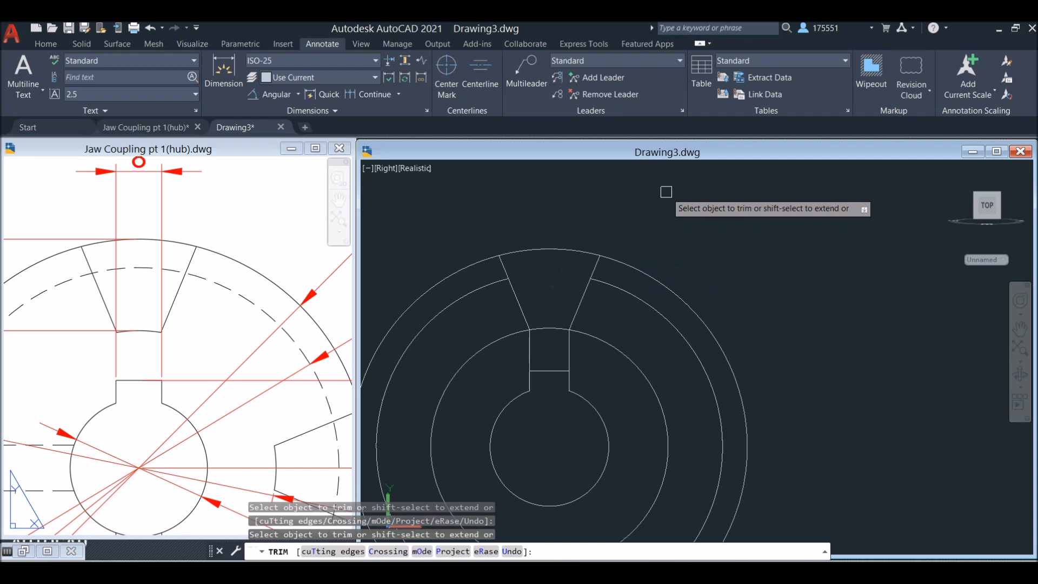
Trim the outer circle outside the slanted lines, keeping only the arc that closes the jaw's top
{"action": "left_click", "coordinate": [640, 269]}
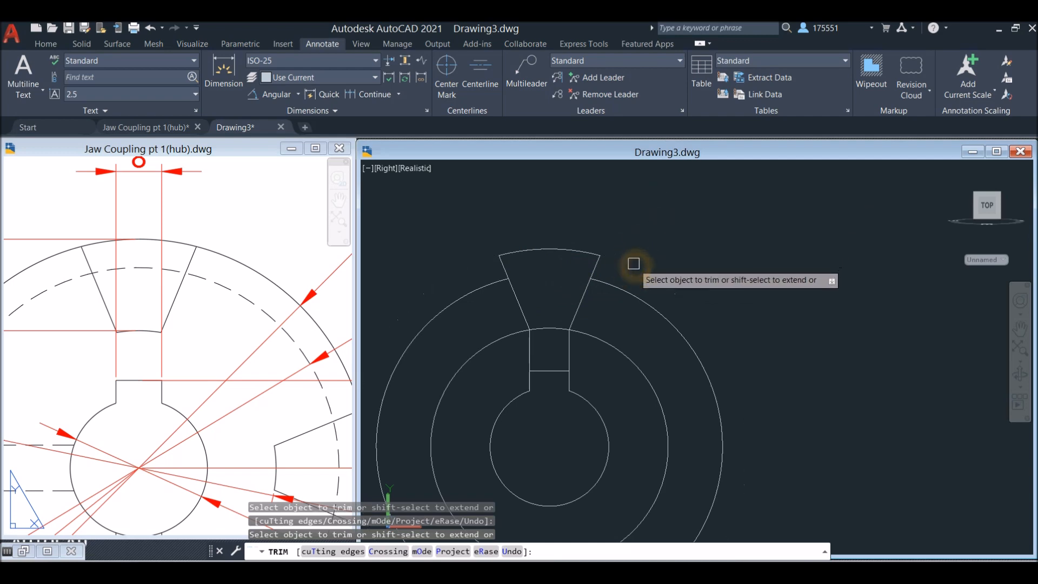
{"action": "right_click", "coordinate": [658, 229]}
{"action": "left_click", "coordinate": [677, 230]}
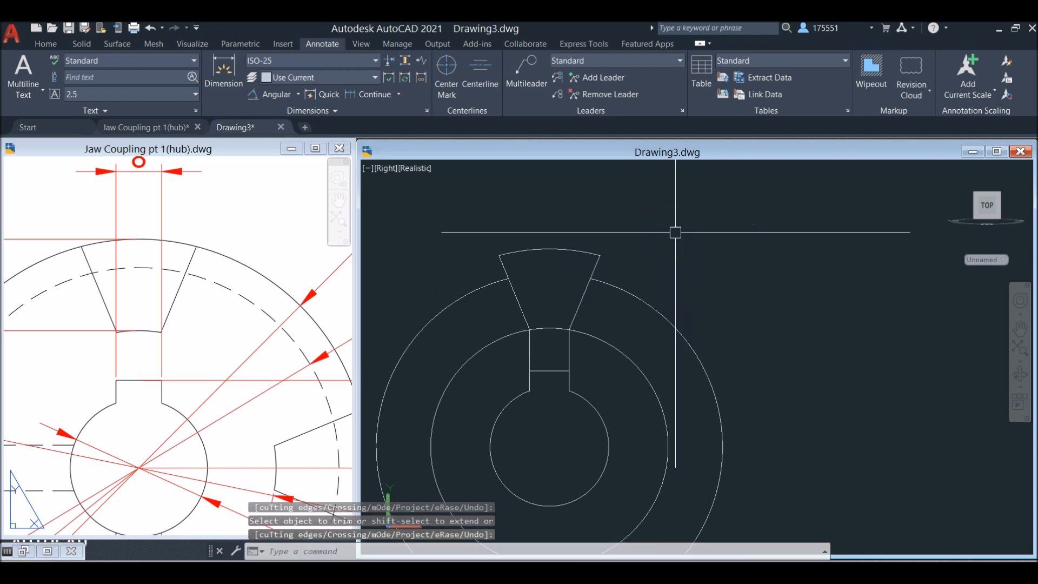
{"action": "type", "text": "J"}
{"action": "key", "text": "Return"}
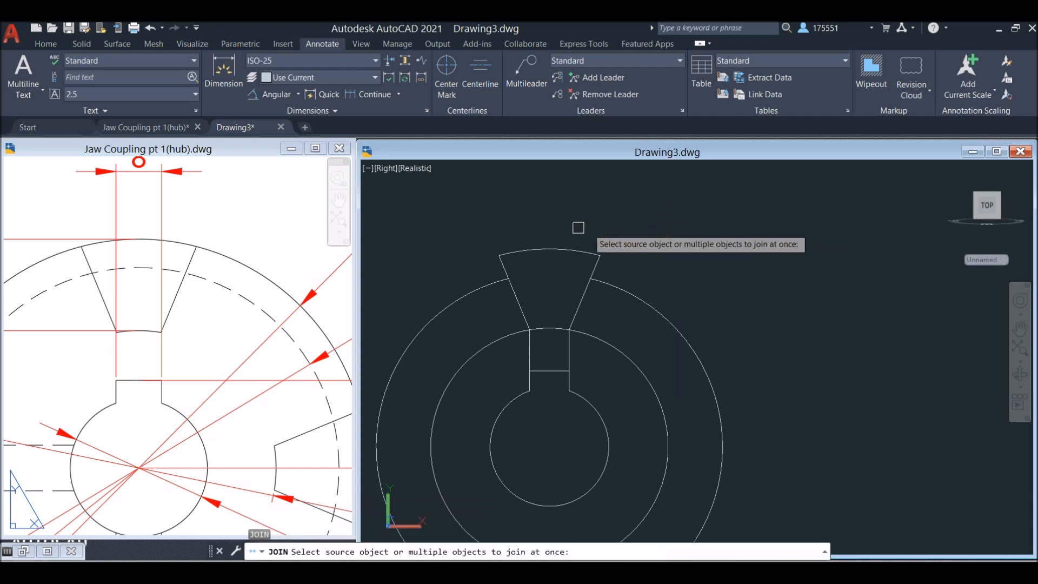
{"action": "left_click", "coordinate": [487, 222]}
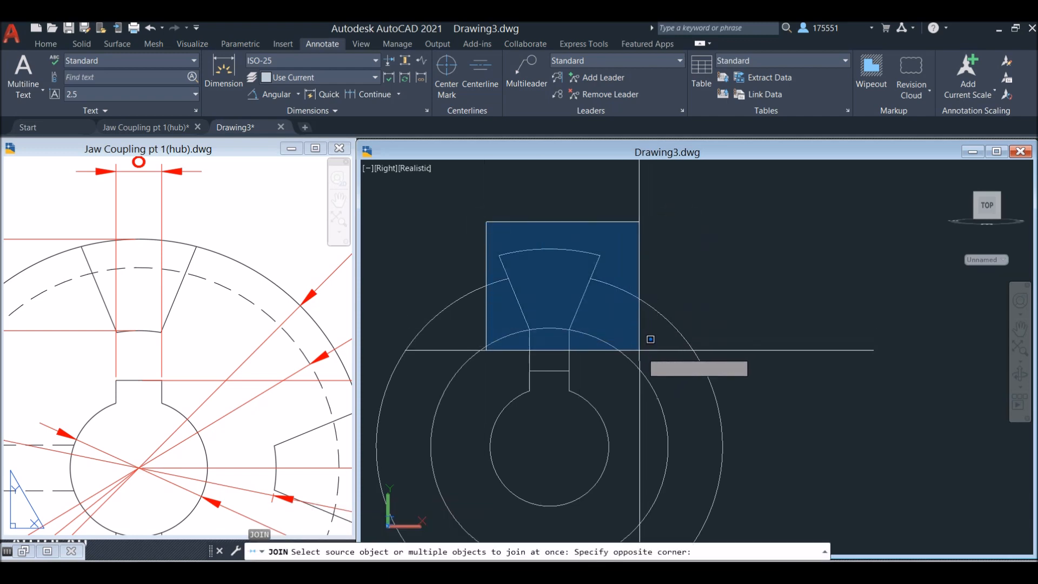
{"action": "left_click", "coordinate": [601, 217]}
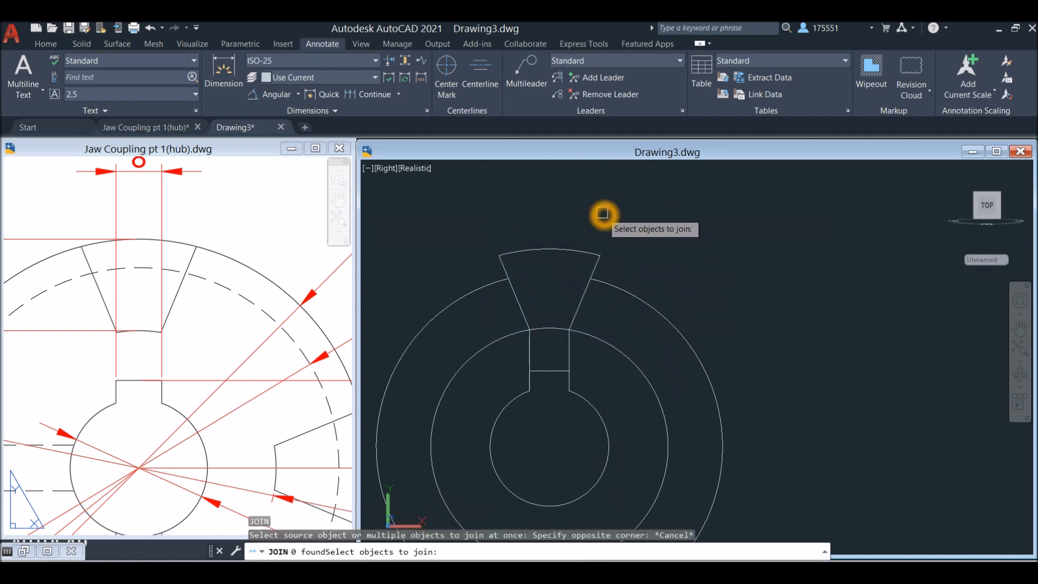
{"action": "key", "text": "Return"}
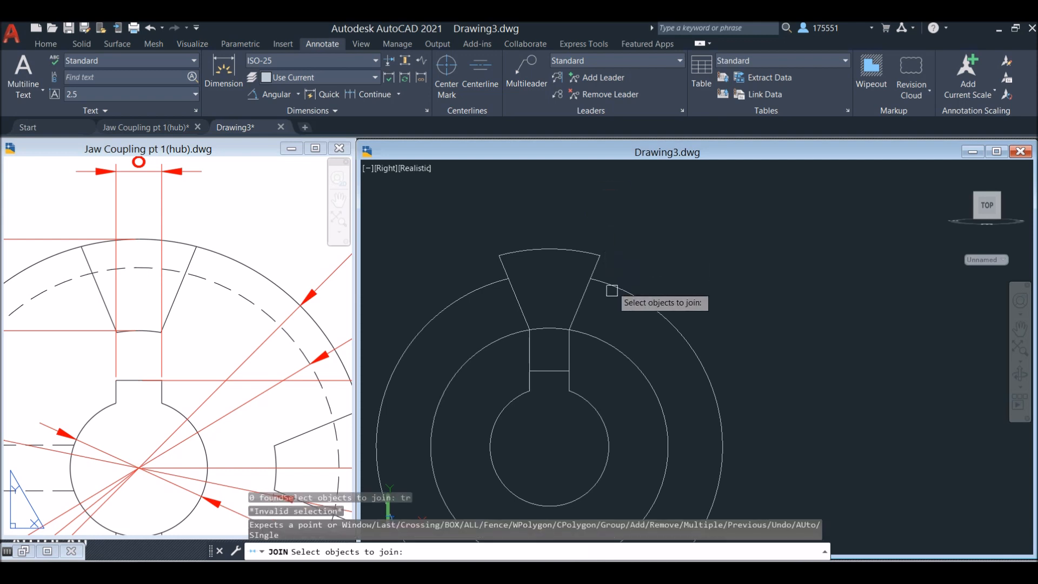
{"action": "left_click", "coordinate": [598, 339]}
{"action": "left_click", "coordinate": [598, 340]}
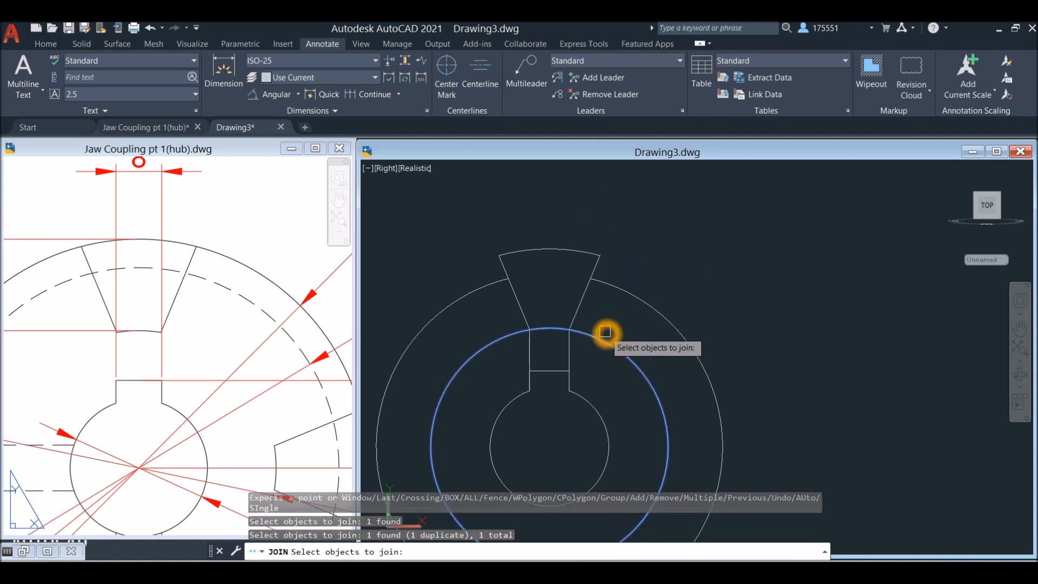
{"action": "key", "text": "Escape"}
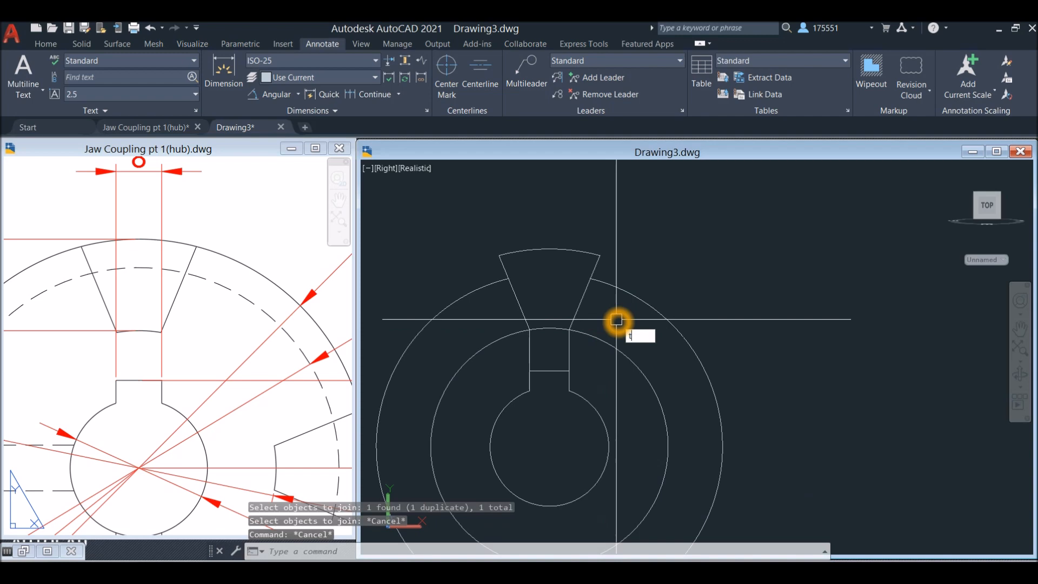
Trim the vertical lines between jaw and keyway and the second-smallest circle outside the jaw, keeping only the arc closing the jaw's bottom
{"action": "type", "text": "TR"}
{"action": "key", "text": "Return"}
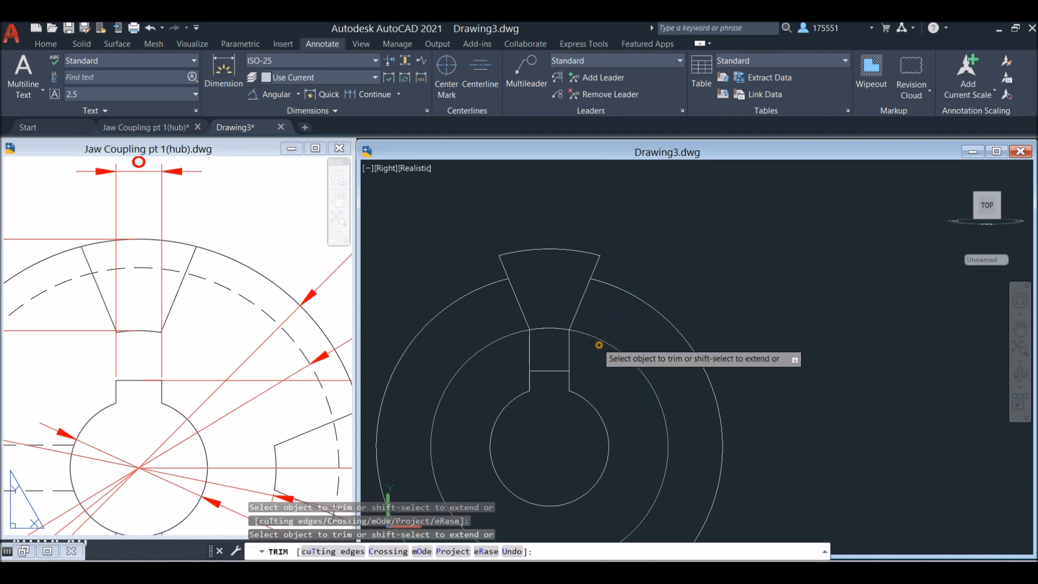
{"action": "left_click", "coordinate": [537, 350]}
{"action": "right_click", "coordinate": [599, 338]}
{"action": "left_click", "coordinate": [626, 340]}
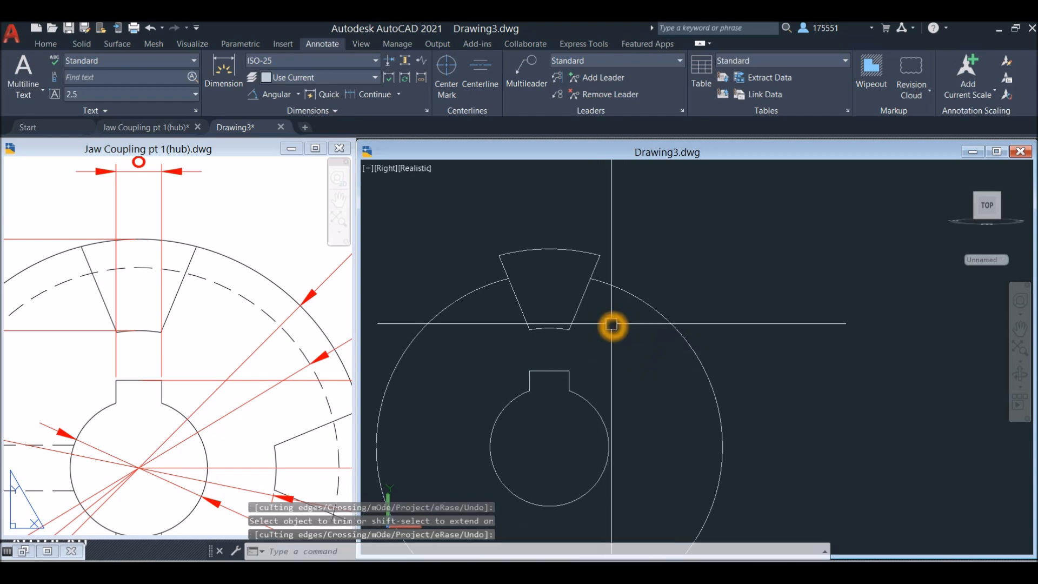
Join the jaw's two slanted lines and its inner and outer arcs into one closed polyline
{"action": "type", "text": "j"}
{"action": "key", "text": "Return"}
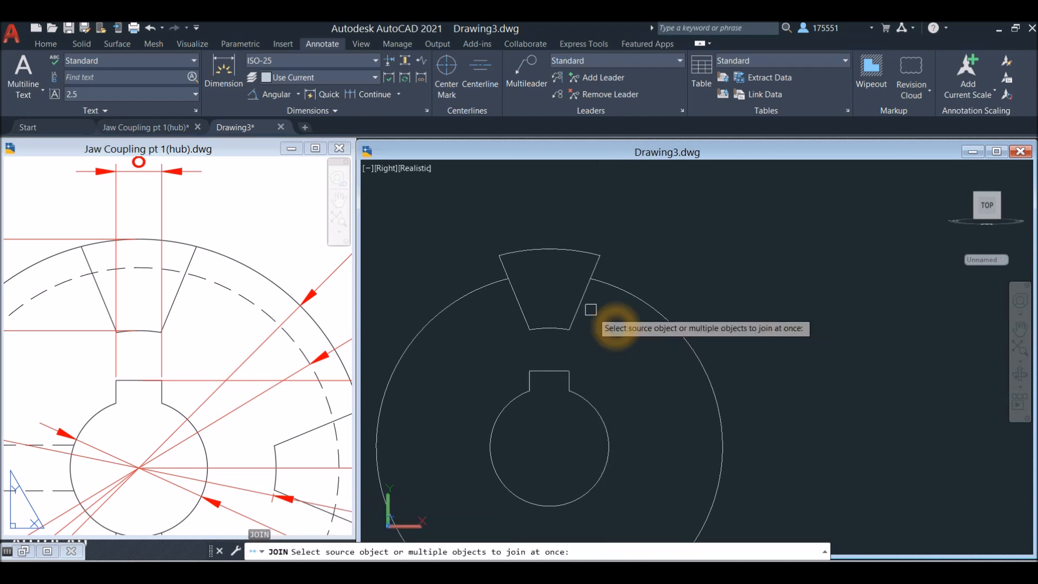
{"action": "left_click", "coordinate": [493, 234]}
{"action": "left_click", "coordinate": [637, 349]}
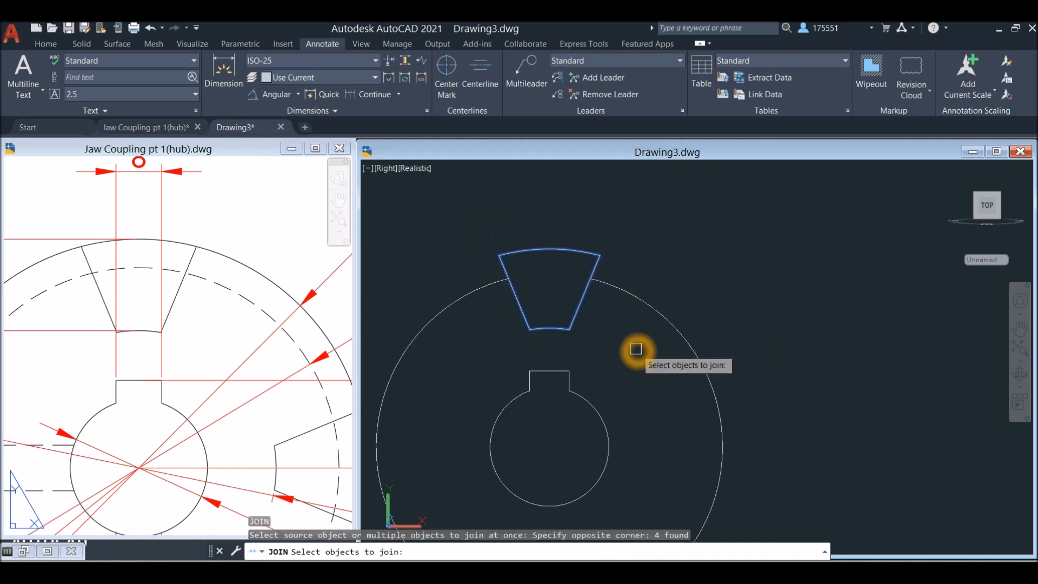
{"action": "key", "text": "Return"}
{"action": "left_click", "coordinate": [578, 307]}
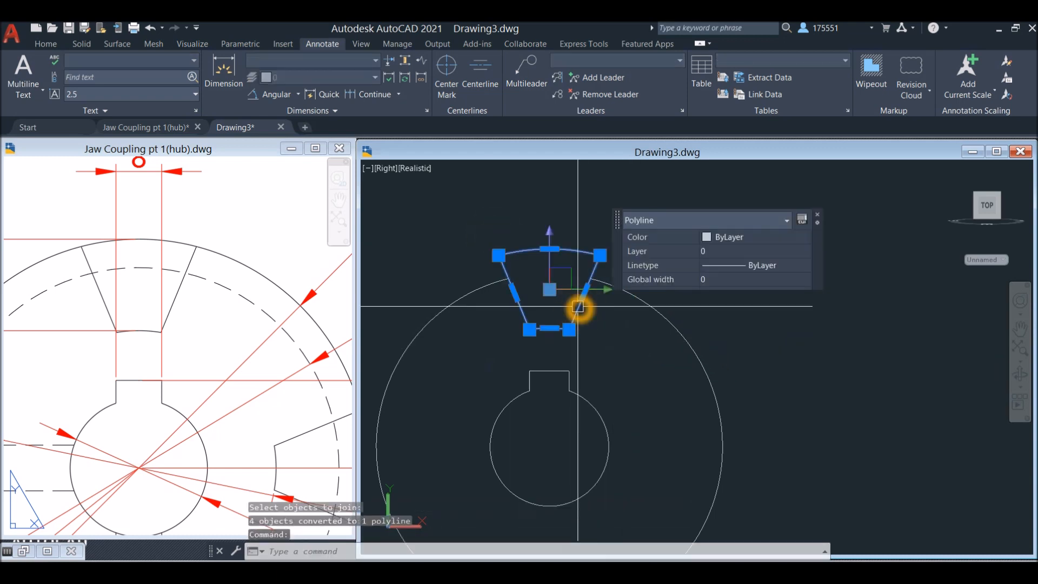
{"action": "key", "text": "Escape"}
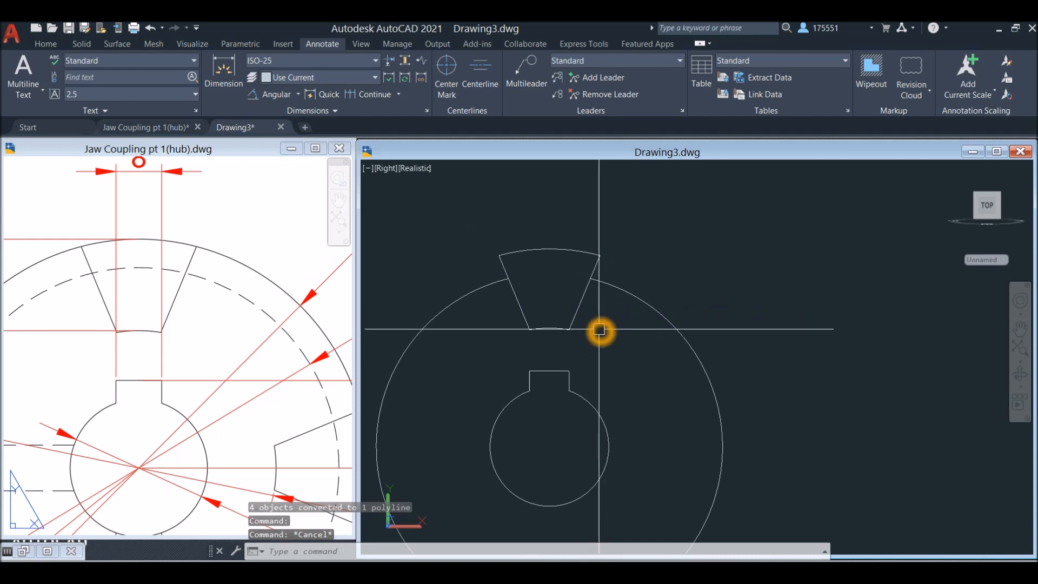
Draw an 80 mm diameter circle centred on the bore, passing through the jaw's outer corner
{"action": "type", "text": "c"}
{"action": "key", "text": "Return"}
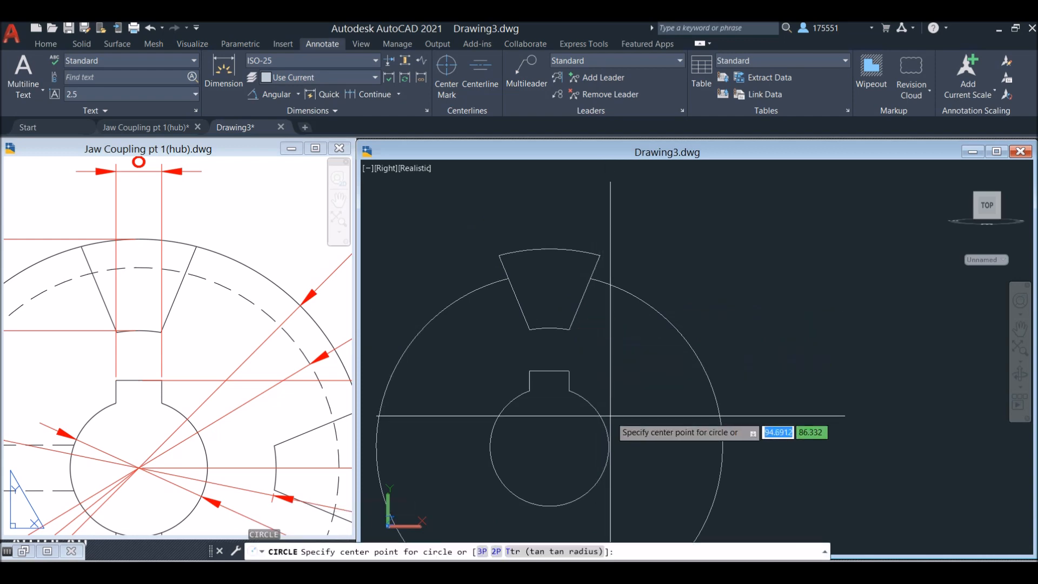
{"action": "left_click", "coordinate": [550, 450]}
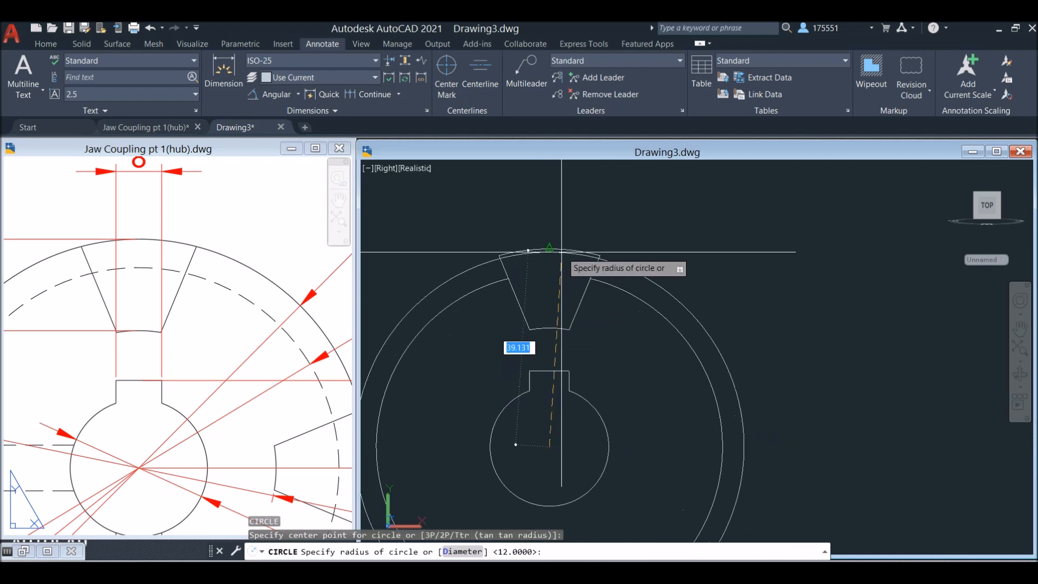
{"action": "left_click", "coordinate": [602, 258]}
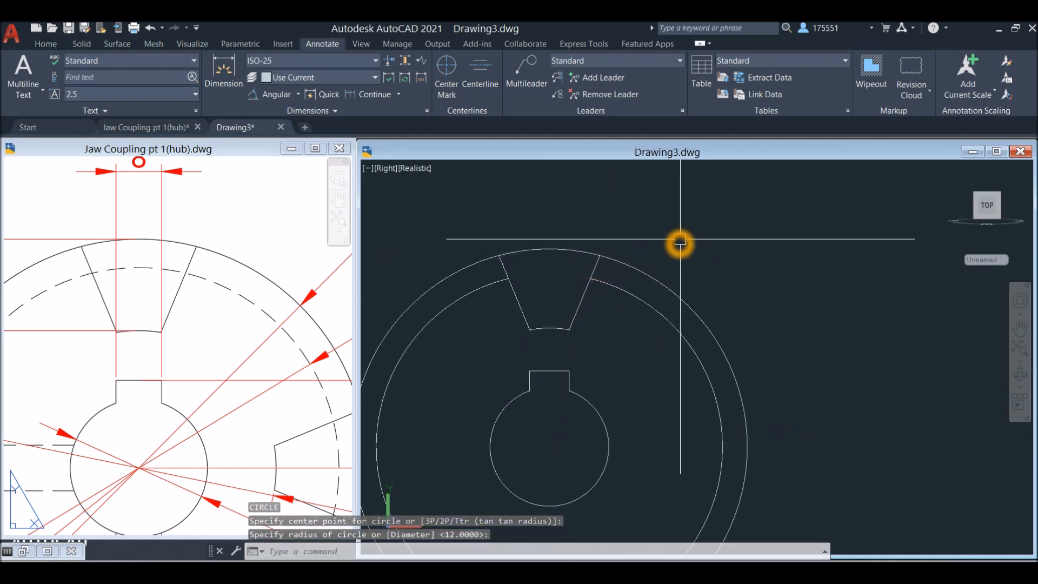
Extrude the closed jaw profile to a height of 21, matching the jaw length in the reference side view
{"action": "scroll", "coordinate": [680, 241], "scroll_direction": "down", "scroll_amount": 2}
{"action": "middle_click_drag", "start_coordinate": [704, 244], "coordinate": [226, 356], "text": "shift"}
{"action": "scroll", "coordinate": [233, 343], "scroll_direction": "down", "scroll_amount": 6}
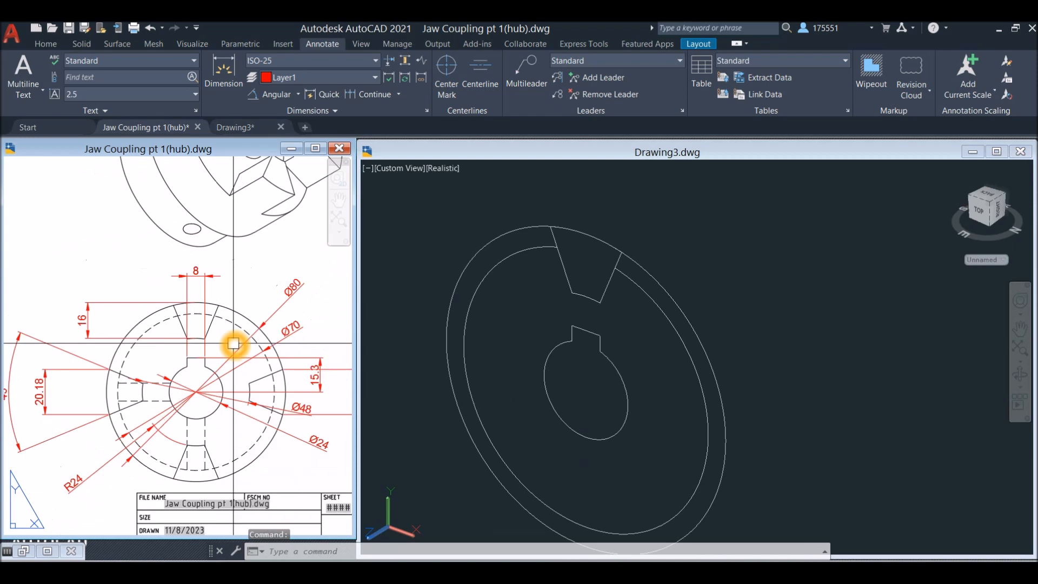
{"action": "mouse_move", "coordinate": [232, 238]}
{"action": "middle_mouse_down"}
{"action": "mouse_move", "coordinate": [318, 260]}
{"action": "mouse_move", "coordinate": [336, 275]}
{"action": "mouse_move", "coordinate": [327, 300]}
{"action": "middle_mouse_up"}
{"action": "middle_click_drag", "start_coordinate": [137, 299], "coordinate": [287, 316]}
{"action": "scroll", "coordinate": [157, 253], "scroll_direction": "up", "scroll_amount": 2}
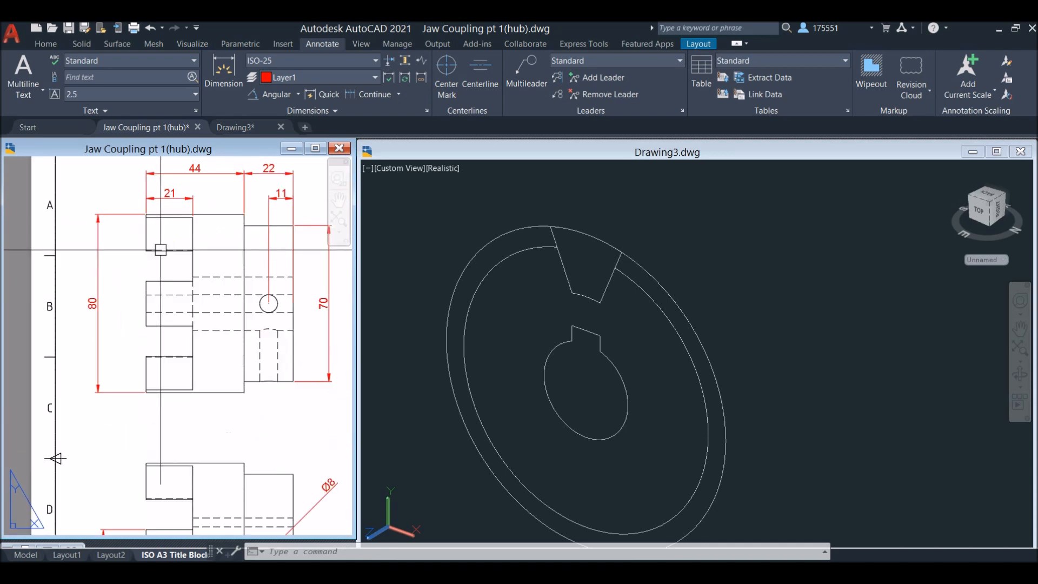
{"action": "middle_click_drag", "start_coordinate": [161, 252], "coordinate": [157, 274]}
{"action": "left_click", "coordinate": [625, 231]}
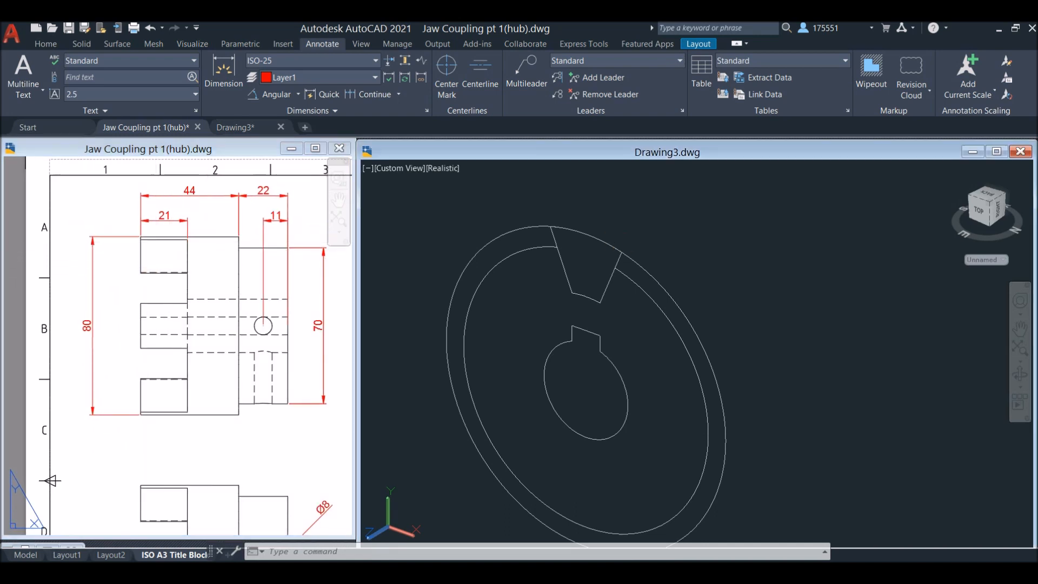
{"action": "left_click", "coordinate": [599, 285]}
{"action": "left_click", "coordinate": [47, 45]}
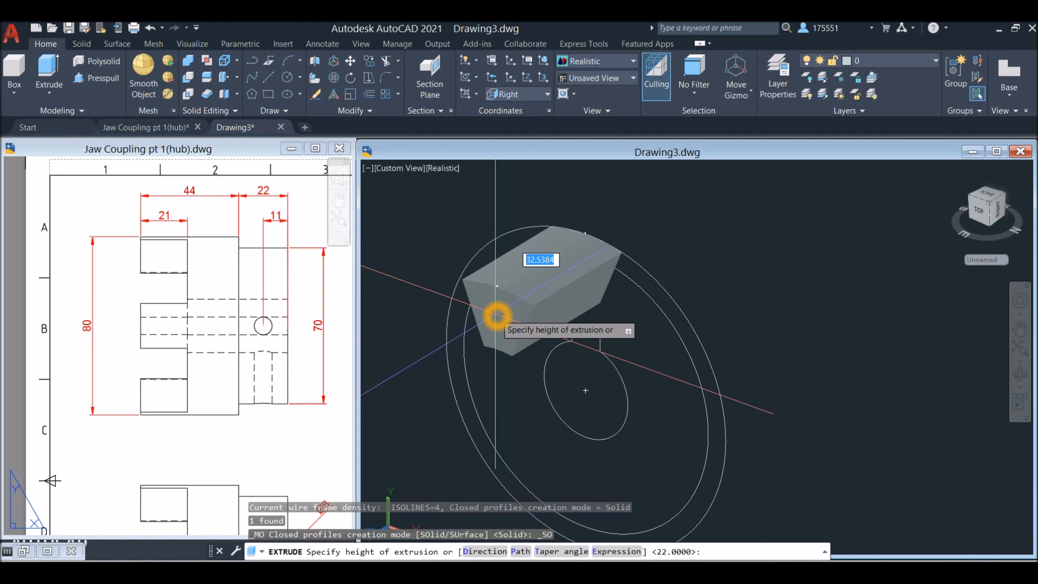
{"action": "key", "text": "Return"}
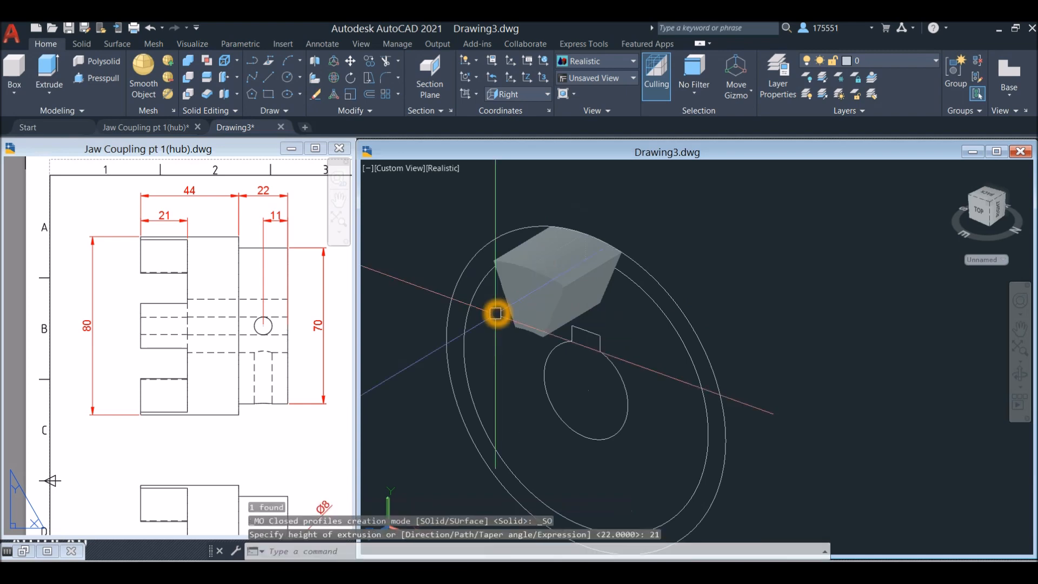
Set the model to the Right view and examine the jaw arrangement in the reference drawing's isometric view
{"action": "left_click", "coordinate": [386, 169]}
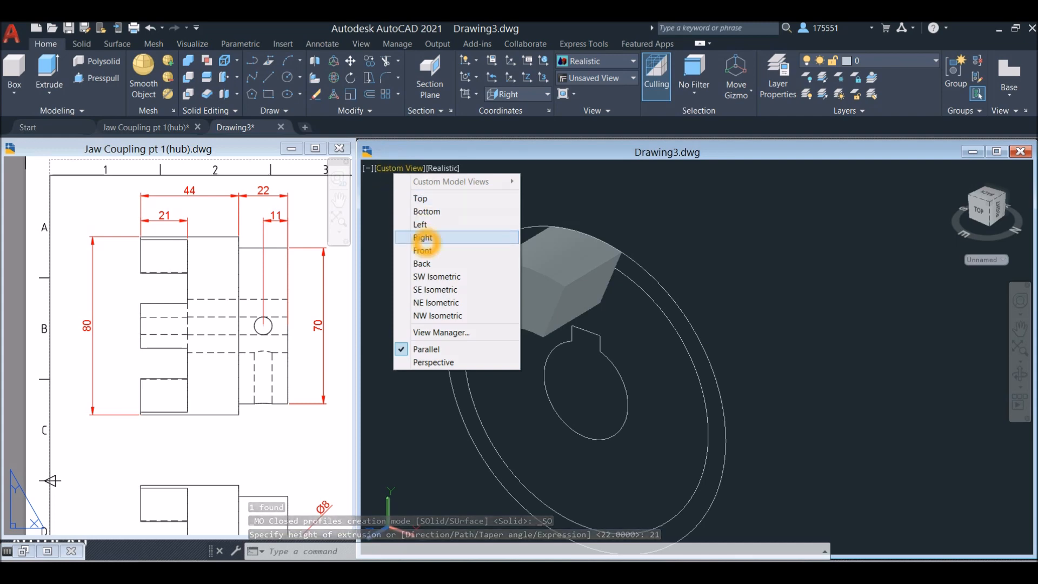
{"action": "left_click", "coordinate": [424, 238]}
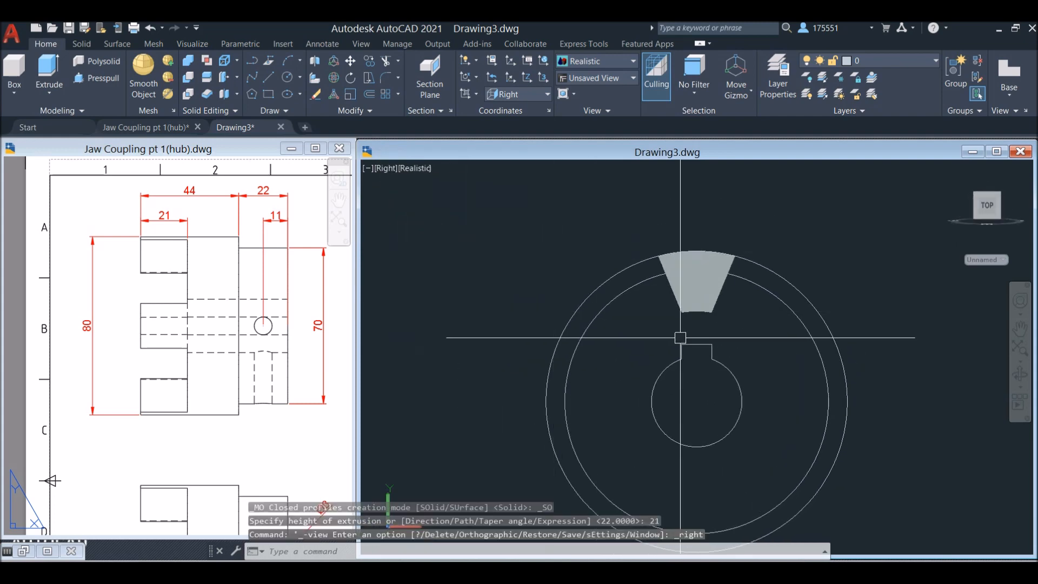
{"action": "left_click", "coordinate": [694, 338]}
{"action": "left_click", "coordinate": [225, 341]}
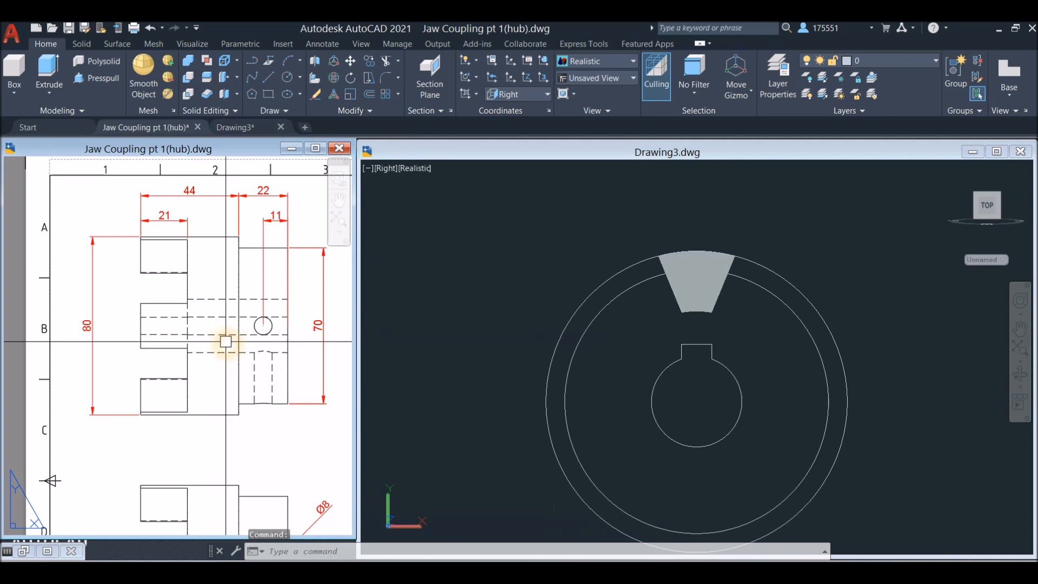
{"action": "scroll", "coordinate": [234, 328], "scroll_direction": "down", "scroll_amount": 4}
{"action": "middle_click_drag", "start_coordinate": [235, 328], "coordinate": [129, 315]}
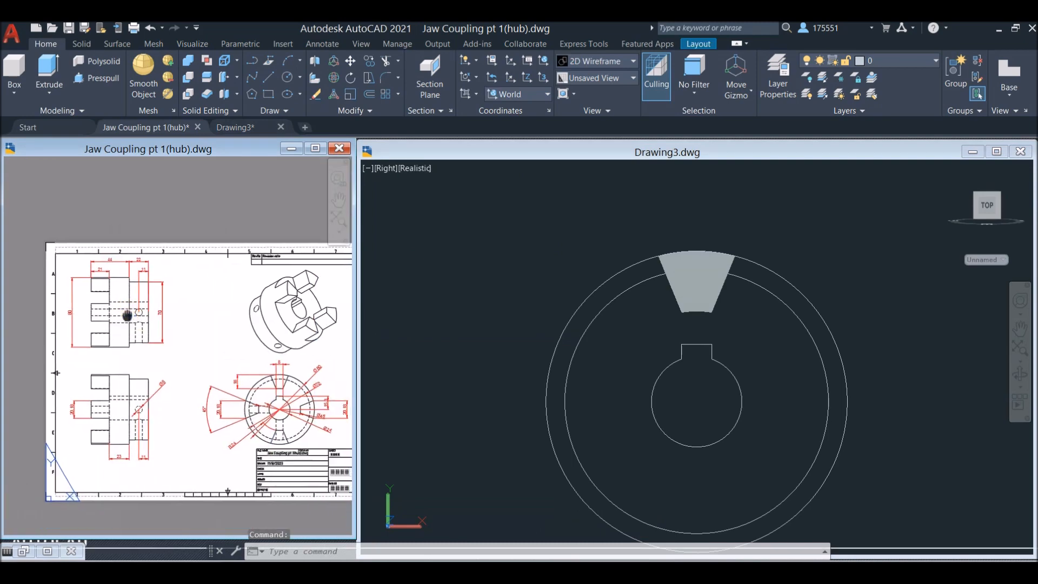
{"action": "scroll", "coordinate": [281, 314], "scroll_direction": "up", "scroll_amount": 2}
{"action": "middle_click_drag", "start_coordinate": [281, 313], "coordinate": [216, 330]}
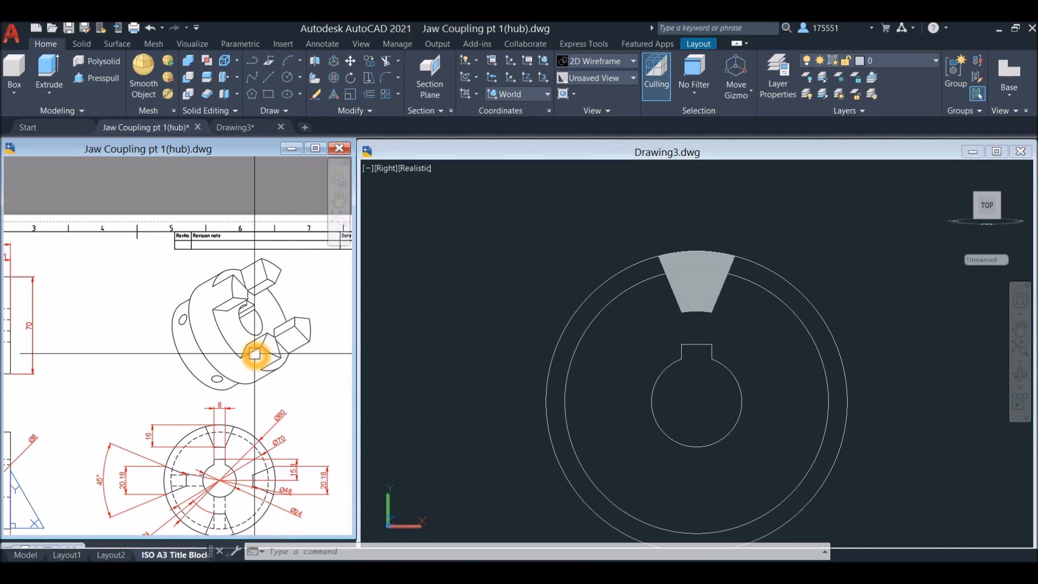
Create a polar array of the jaw solid around the bore's centre with 4 items
{"action": "left_click", "coordinate": [757, 331]}
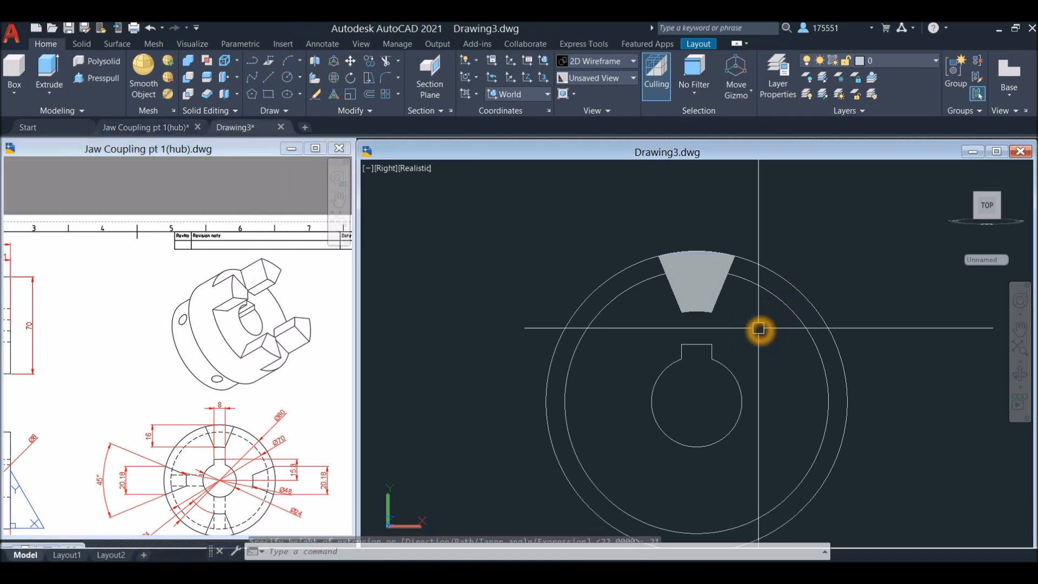
{"action": "type", "text": "arr"}
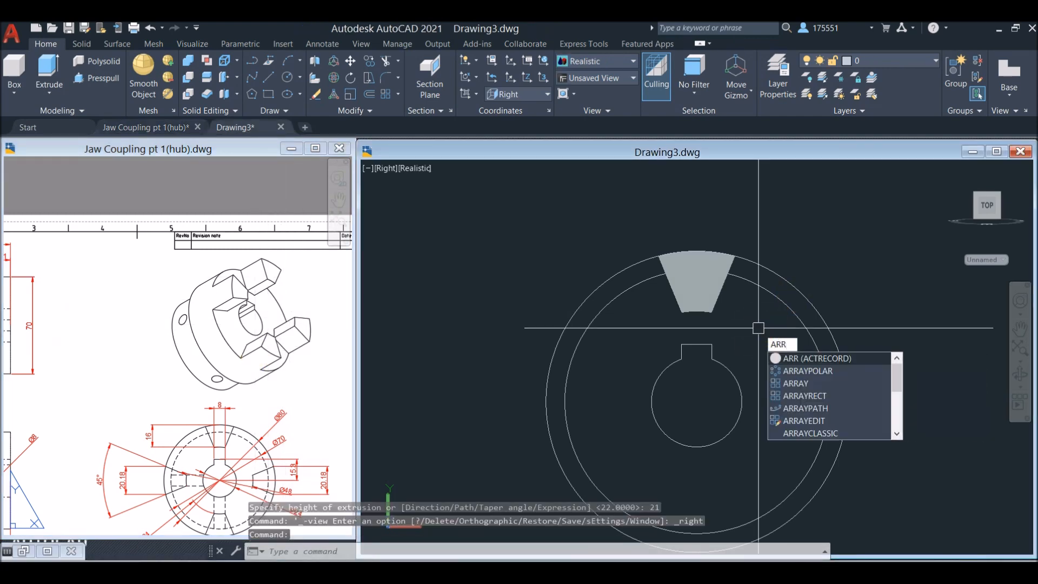
{"action": "left_click", "coordinate": [816, 370]}
{"action": "left_click", "coordinate": [717, 298]}
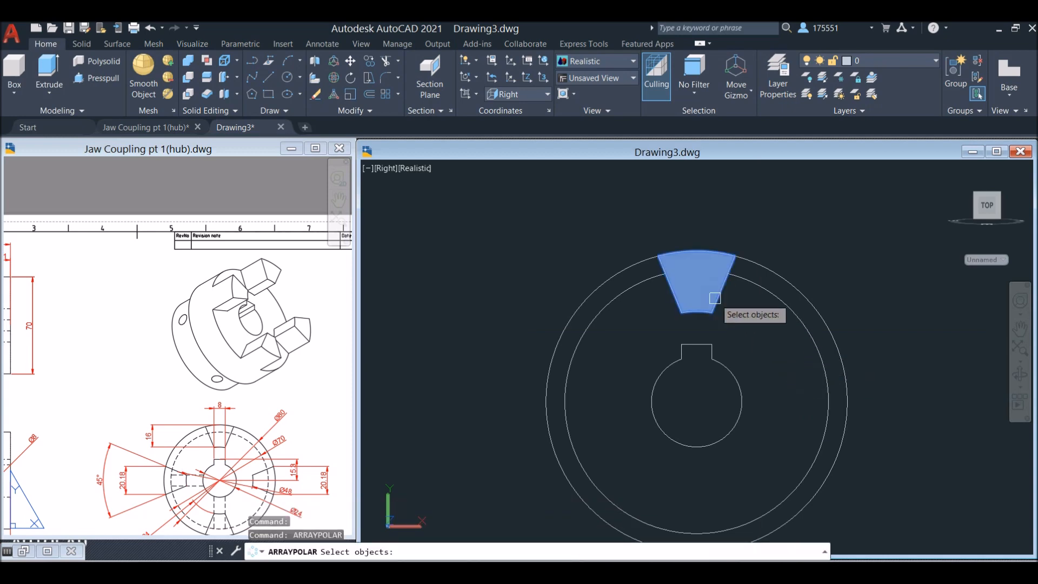
{"action": "right_click", "coordinate": [754, 313]}
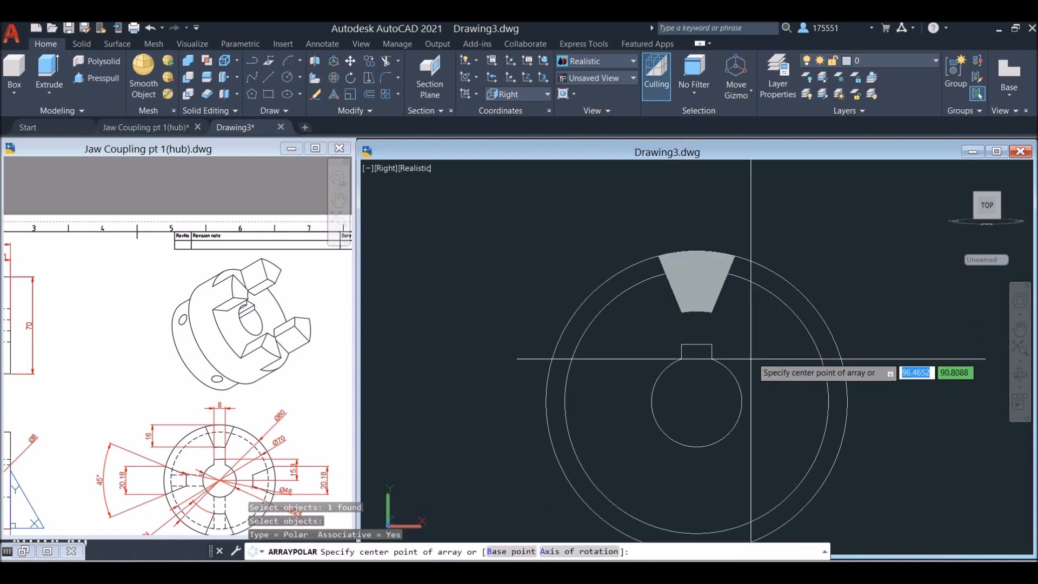
{"action": "left_click", "coordinate": [698, 403]}
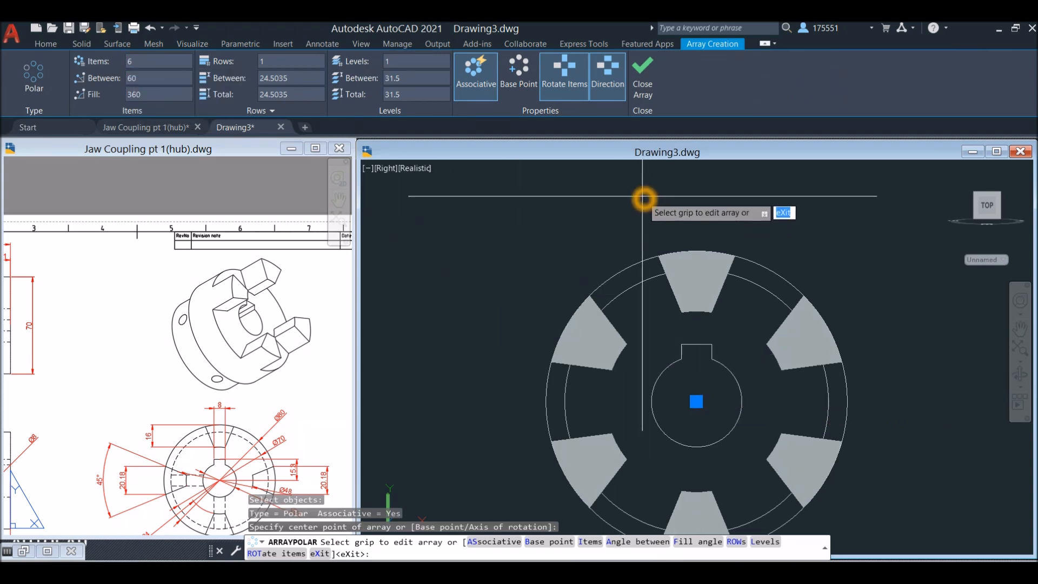
{"action": "right_click", "coordinate": [643, 199]}
{"action": "left_click", "coordinate": [674, 274]}
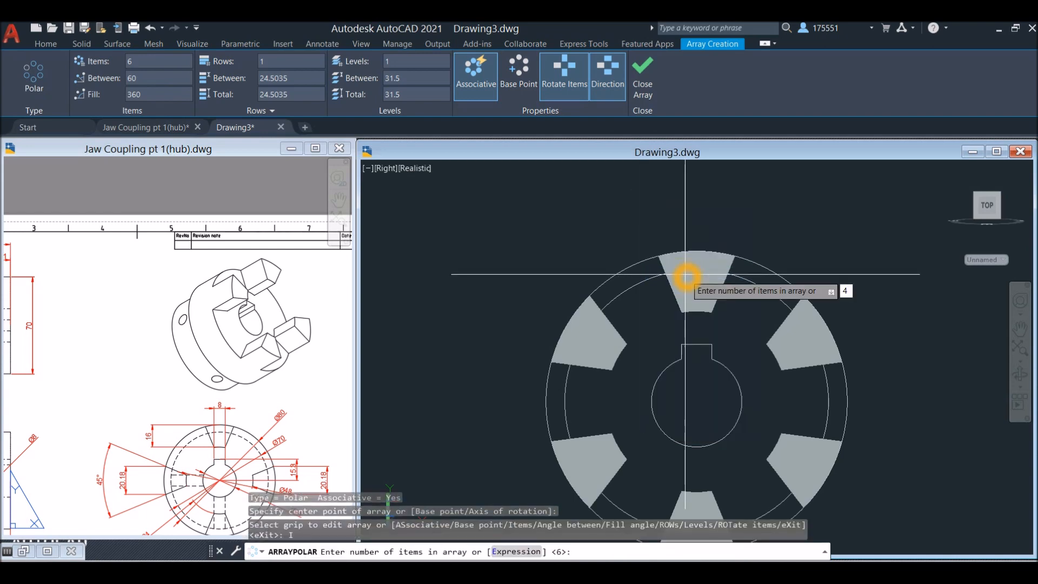
{"action": "type", "text": "4"}
{"action": "key", "text": "Return"}
{"action": "key", "text": "Return"}
{"action": "middle_click_drag", "start_coordinate": [720, 253], "coordinate": [680, 189]}
{"action": "left_click", "coordinate": [675, 241]}
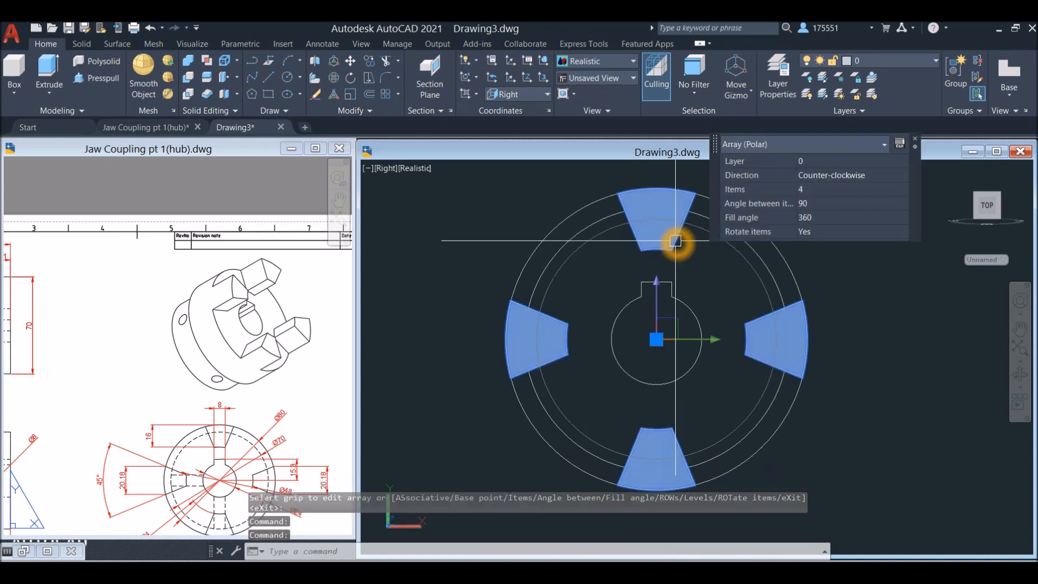
{"action": "key", "text": "Escape"}
Explode the polar array of jaws into separate solids
{"action": "type", "text": "x"}
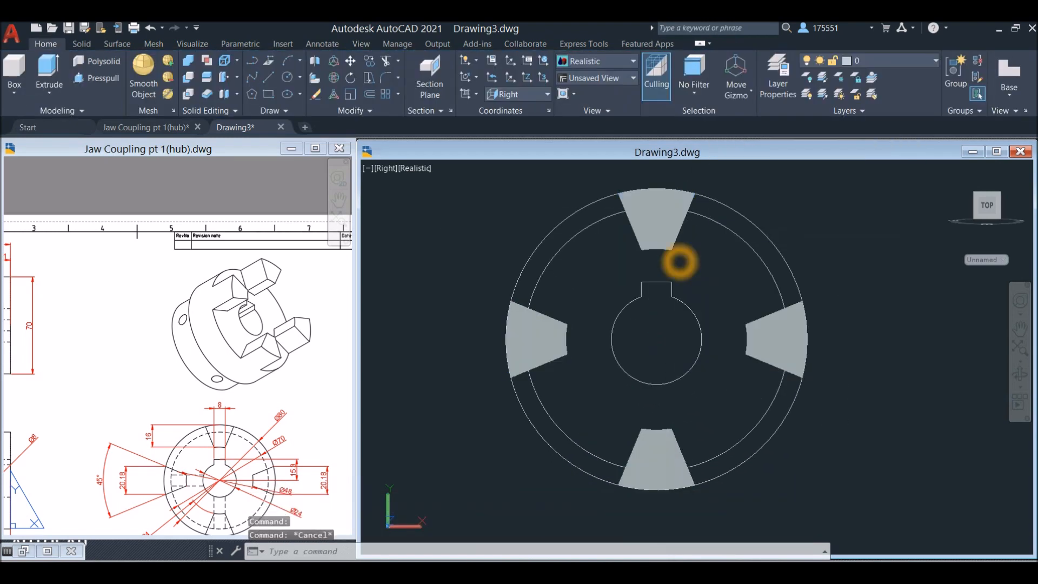
{"action": "key", "text": "Return"}
{"action": "left_click", "coordinate": [671, 247]}
{"action": "key", "text": "Return"}
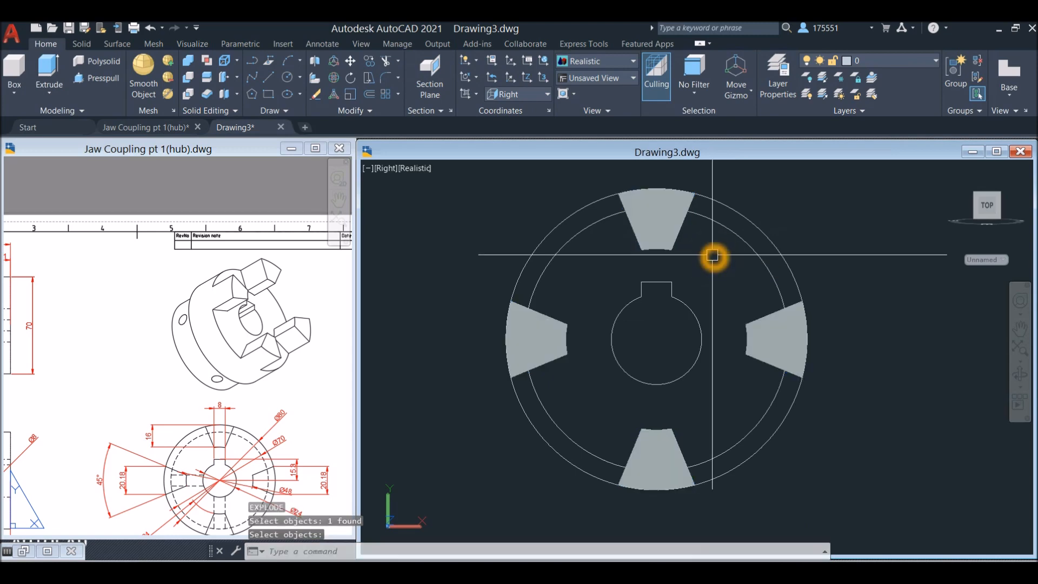
{"action": "left_click", "coordinate": [678, 238]}
{"action": "key", "text": "Escape"}
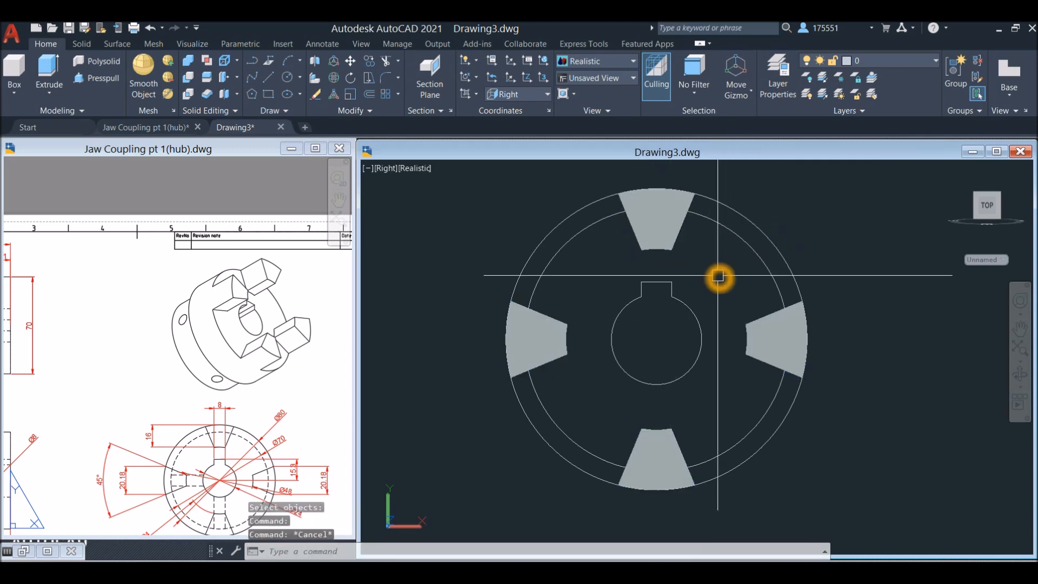
Inspect the model's outer circle in 3D and examine the reference side view for the hub body's length behind the jaws
{"action": "middle_click_drag", "start_coordinate": [711, 274], "coordinate": [607, 340], "text": "shift"}
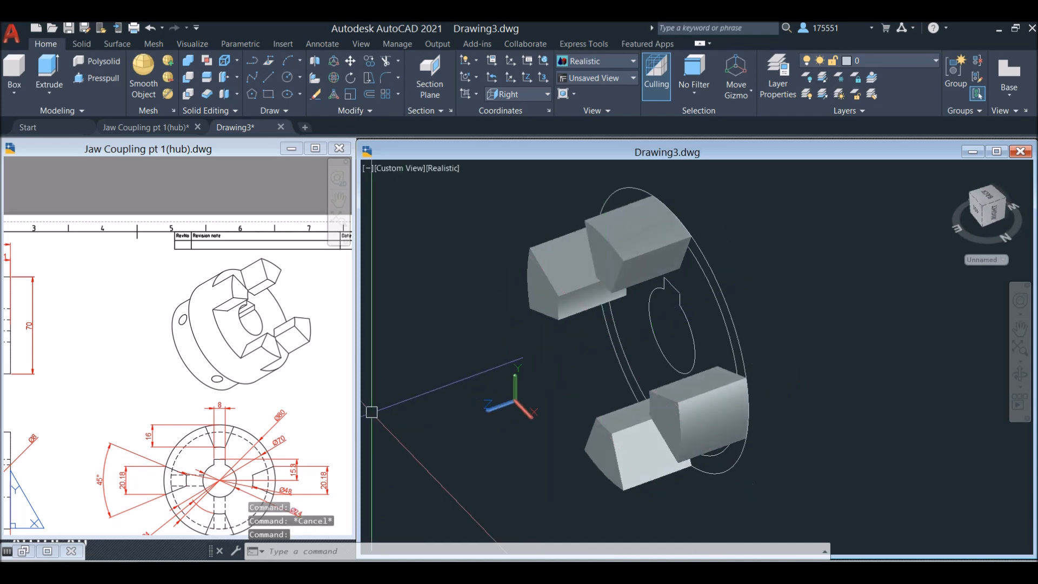
{"action": "left_click", "coordinate": [296, 417]}
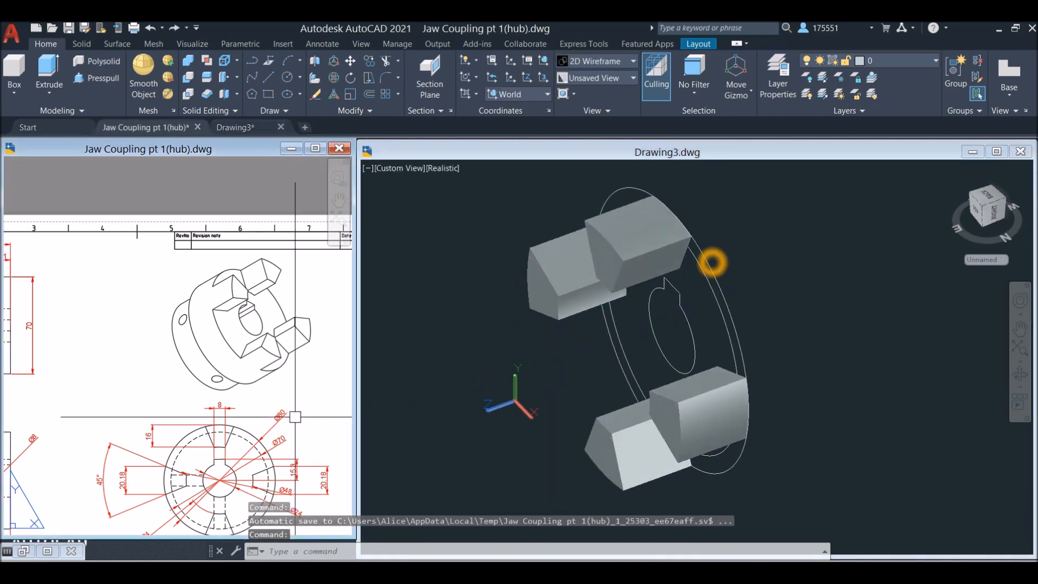
{"action": "left_click", "coordinate": [742, 251]}
{"action": "left_click", "coordinate": [709, 262]}
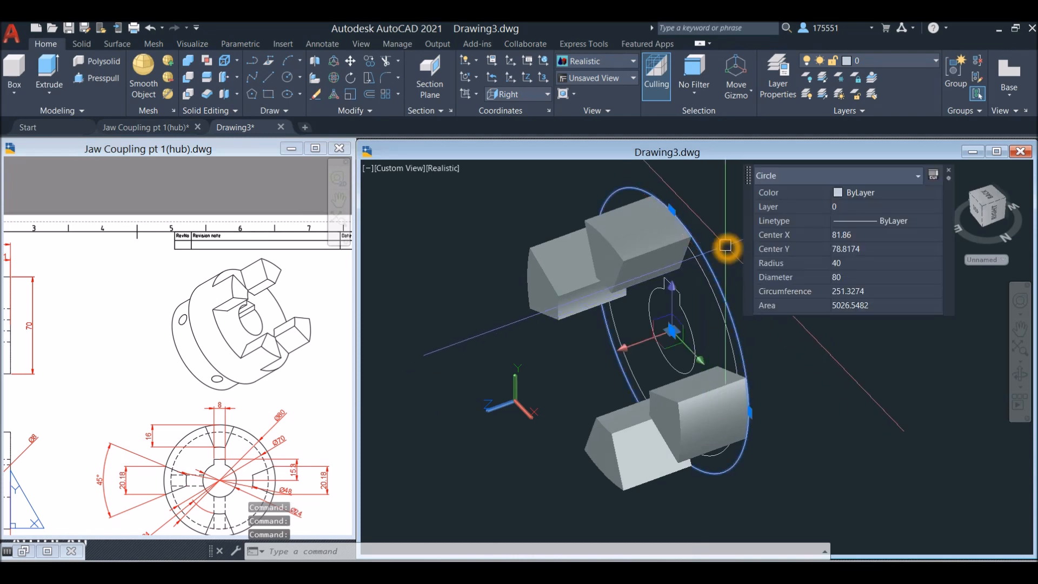
{"action": "key", "text": "Escape"}
{"action": "left_click", "coordinate": [233, 357]}
{"action": "mouse_move", "coordinate": [236, 353]}
{"action": "middle_mouse_down"}
{"action": "mouse_move", "coordinate": [328, 303]}
{"action": "mouse_move", "coordinate": [476, 321]}
{"action": "middle_mouse_up"}
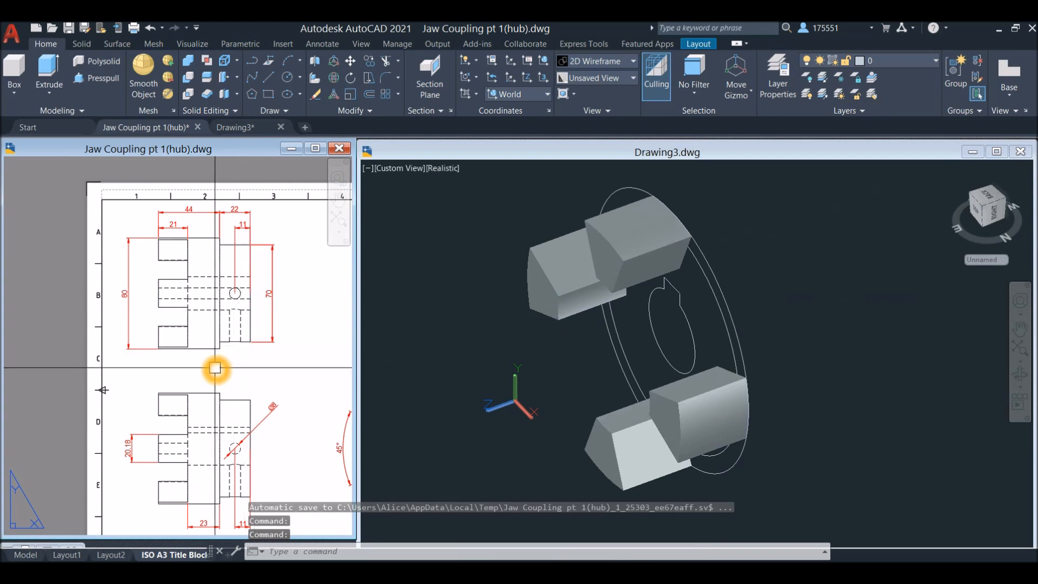
{"action": "middle_click_drag", "start_coordinate": [253, 368], "coordinate": [256, 217]}
{"action": "scroll", "coordinate": [257, 217], "scroll_direction": "down", "scroll_amount": 2}
{"action": "scroll", "coordinate": [228, 288], "scroll_direction": "up", "scroll_amount": 5}
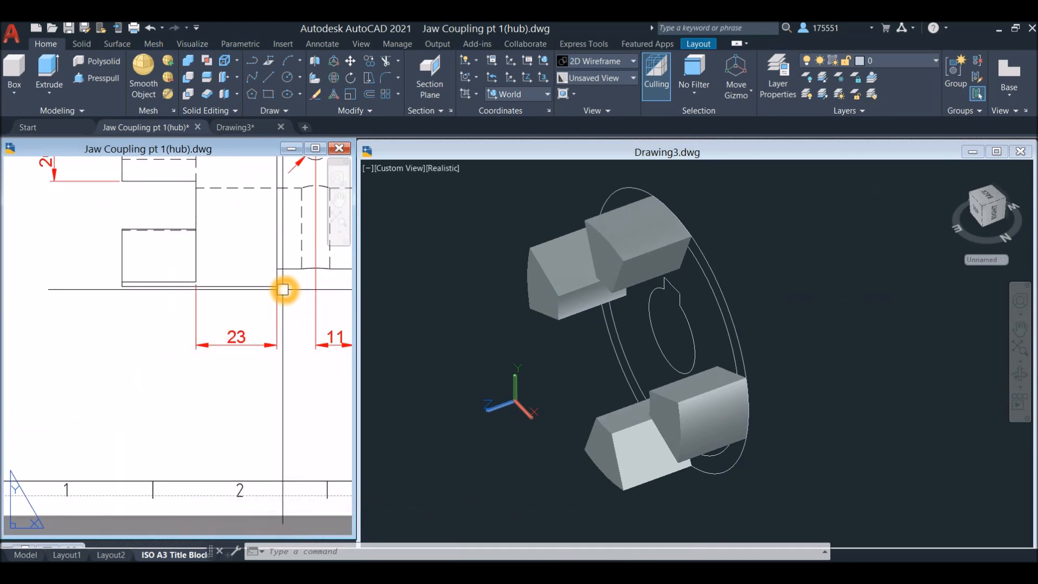
{"action": "left_click", "coordinate": [754, 275]}
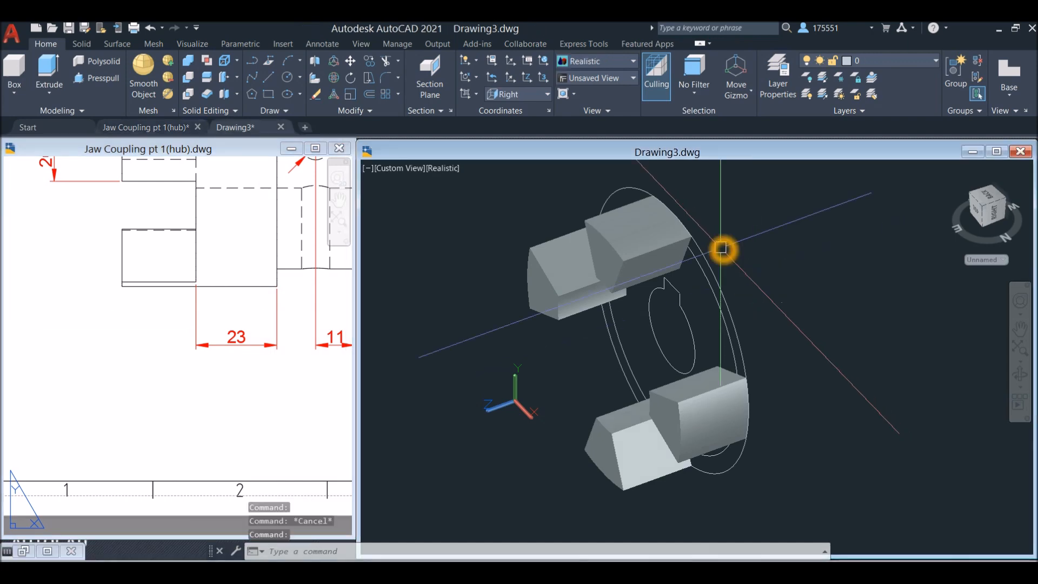
Extrude the radius 40 outer circle away from the jaws to a height of 23
{"action": "left_click", "coordinate": [704, 252]}
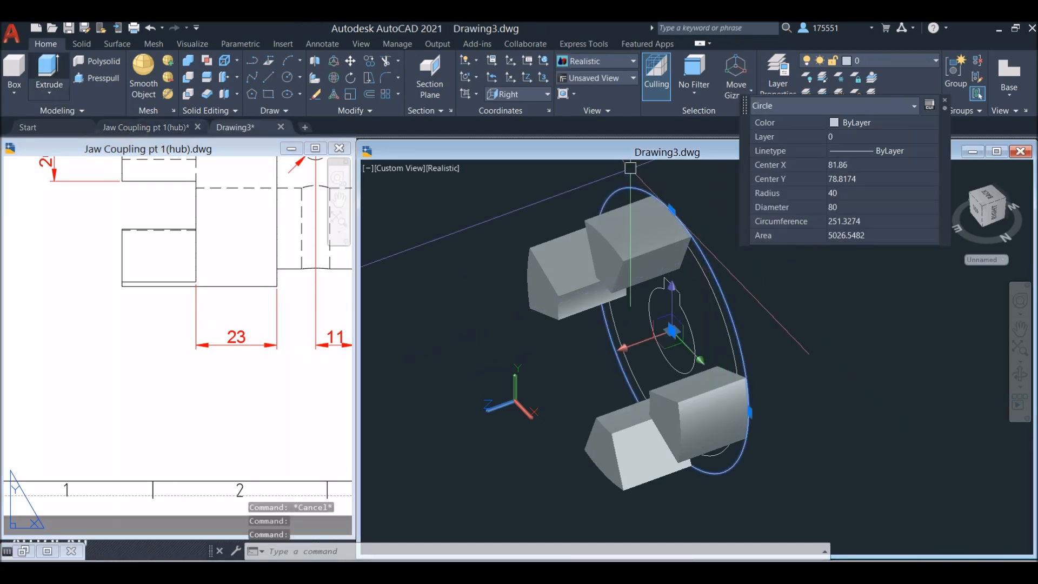
{"action": "left_click", "coordinate": [48, 69]}
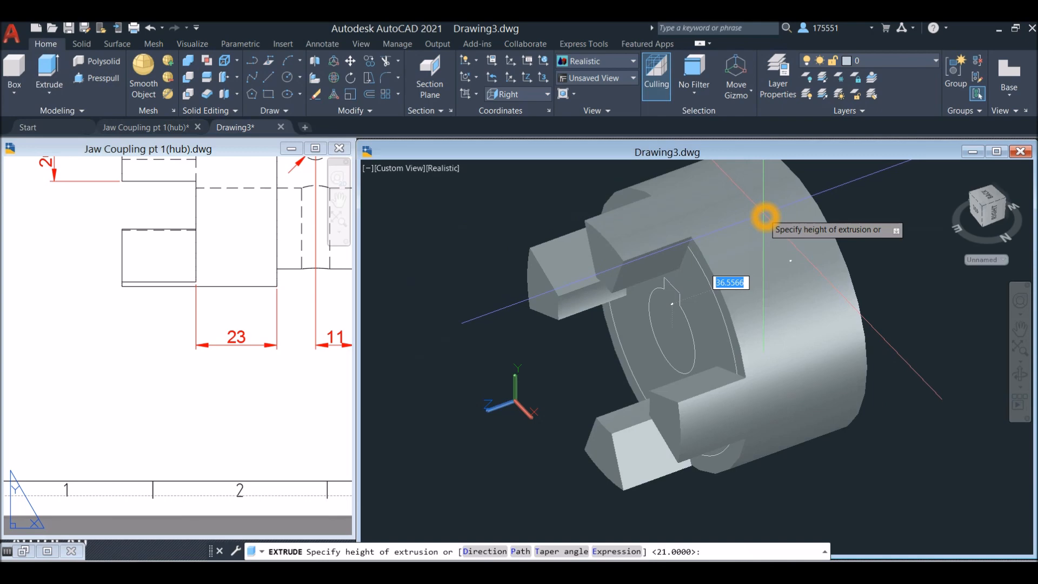
{"action": "key", "text": "Return"}
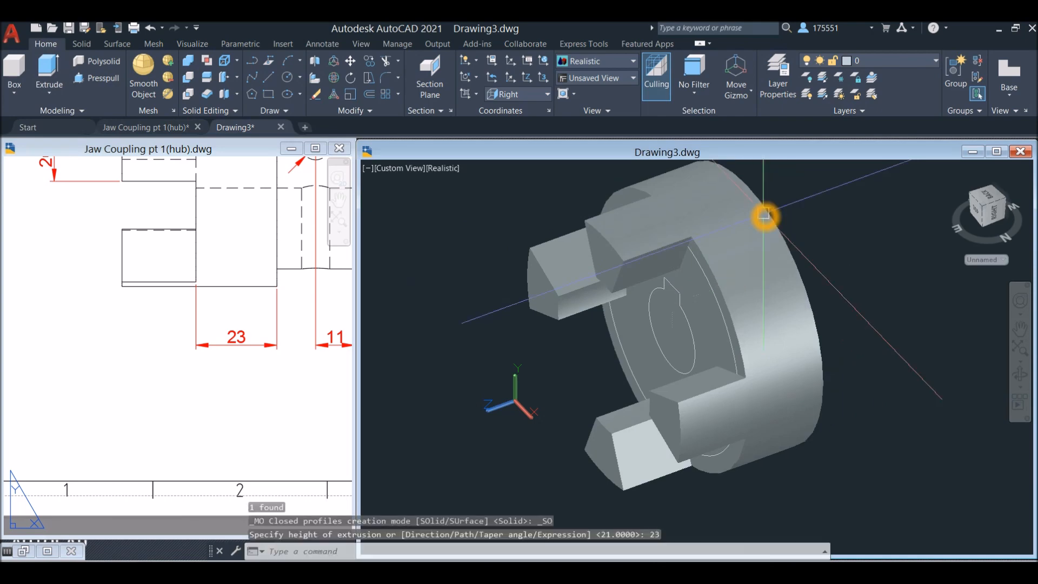
Move the radius 35 arc from its centre to the centre of the hub body's rear face
{"action": "left_click", "coordinate": [704, 276]}
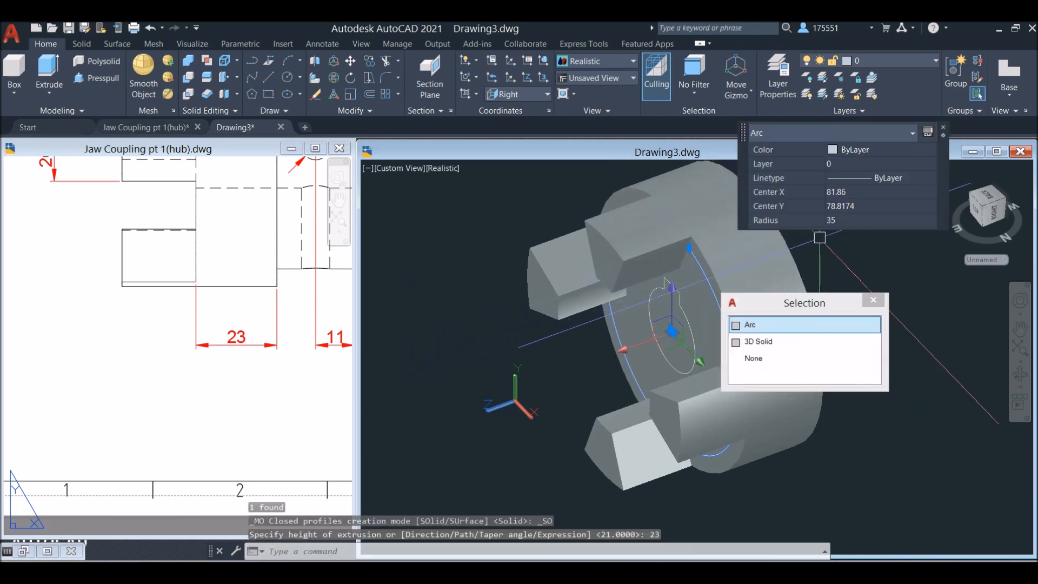
{"action": "right_click", "coordinate": [828, 242]}
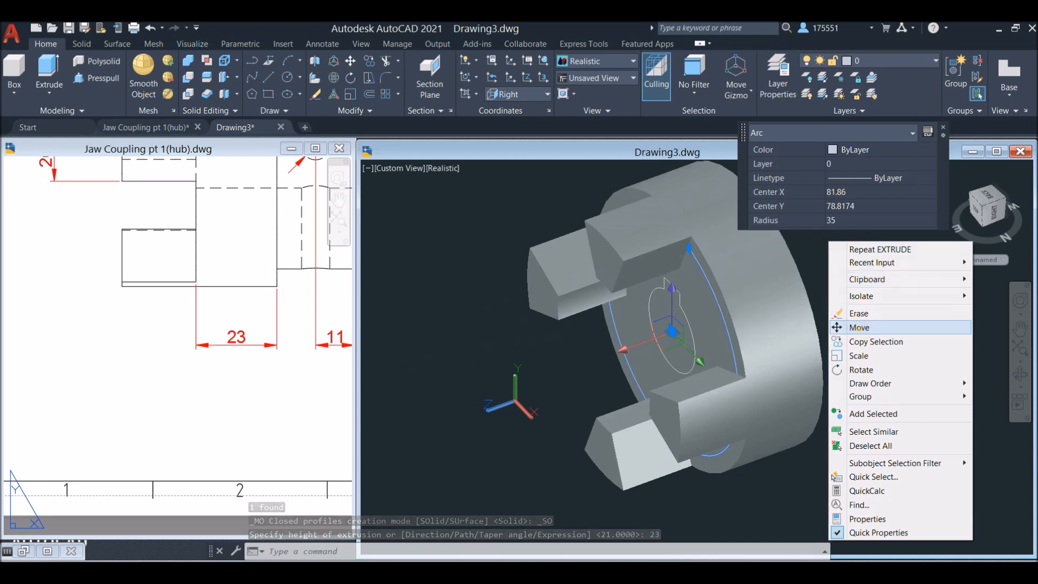
{"action": "left_click", "coordinate": [855, 330]}
{"action": "left_click", "coordinate": [672, 330]}
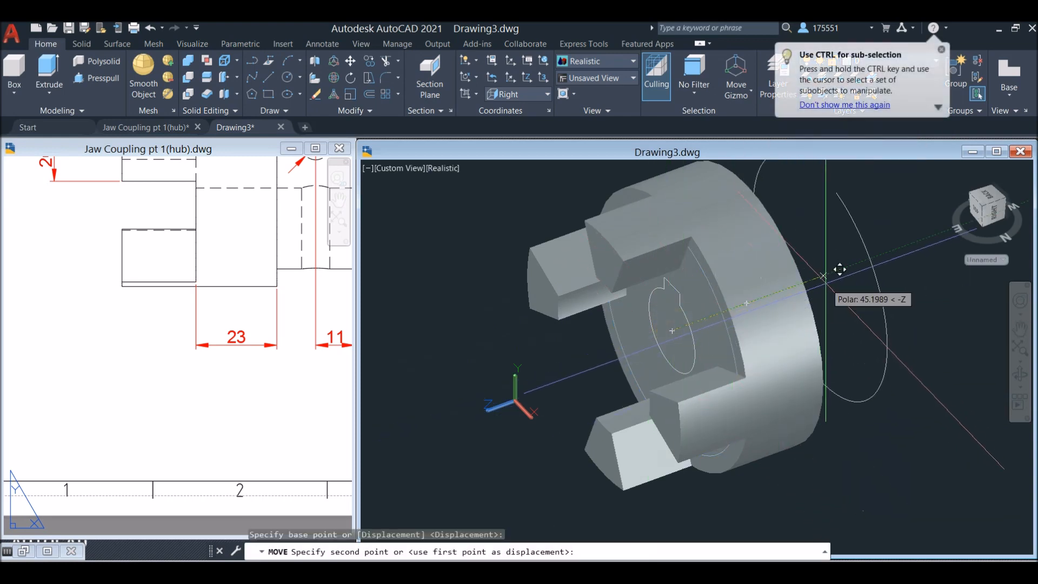
{"action": "middle_click_drag", "start_coordinate": [865, 263], "coordinate": [776, 292], "text": "shift"}
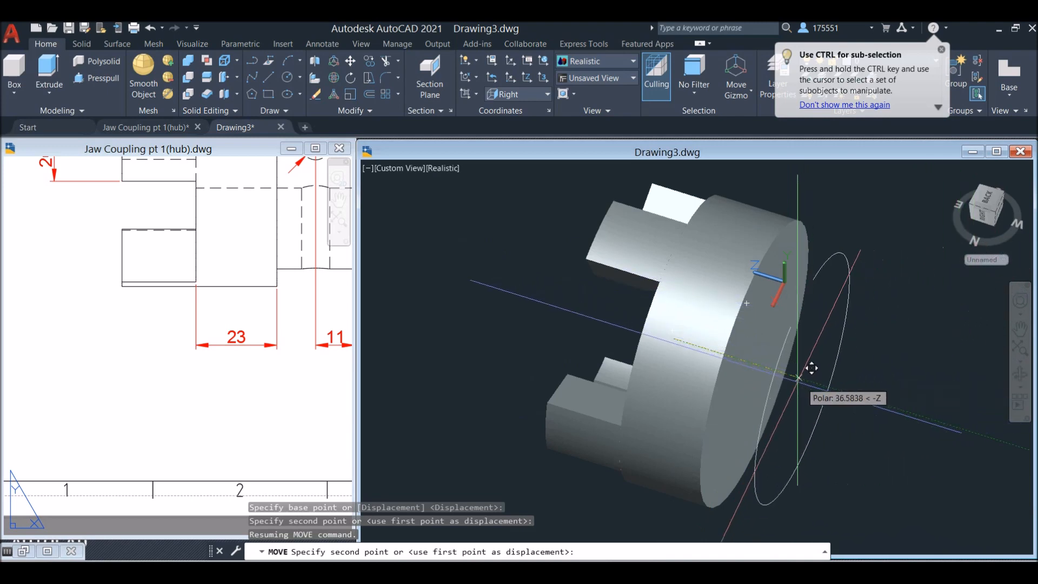
{"action": "middle_click_drag", "start_coordinate": [828, 377], "coordinate": [809, 350], "text": "shift"}
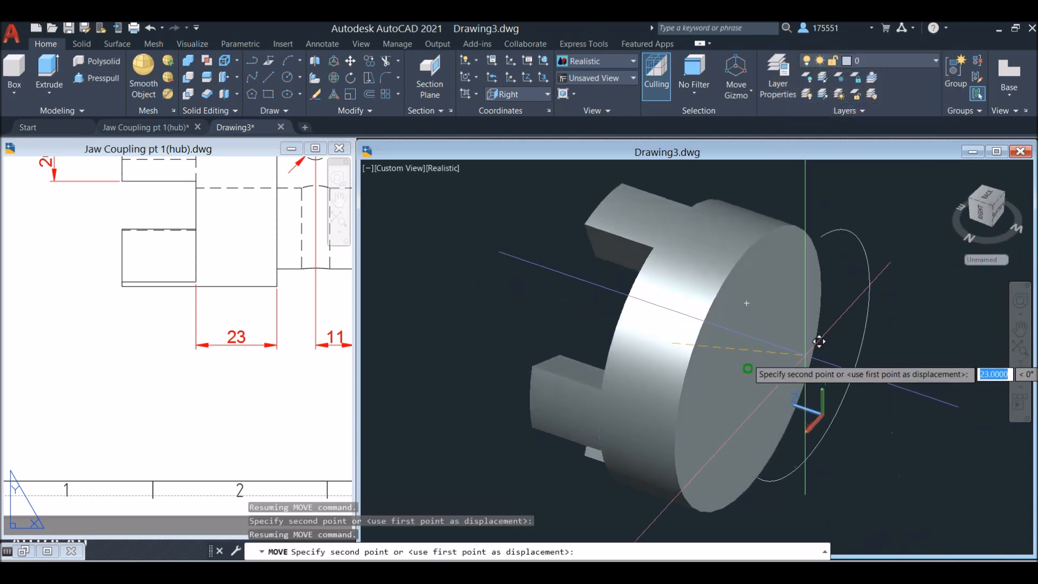
{"action": "right_click", "coordinate": [769, 354], "text": "shift"}
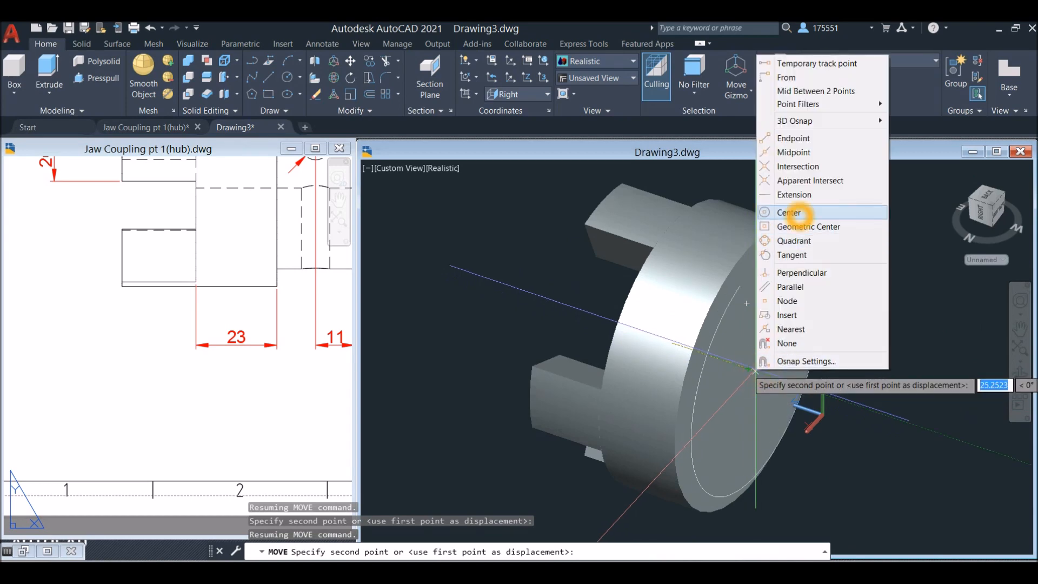
{"action": "left_click", "coordinate": [790, 212]}
{"action": "left_click", "coordinate": [801, 366]}
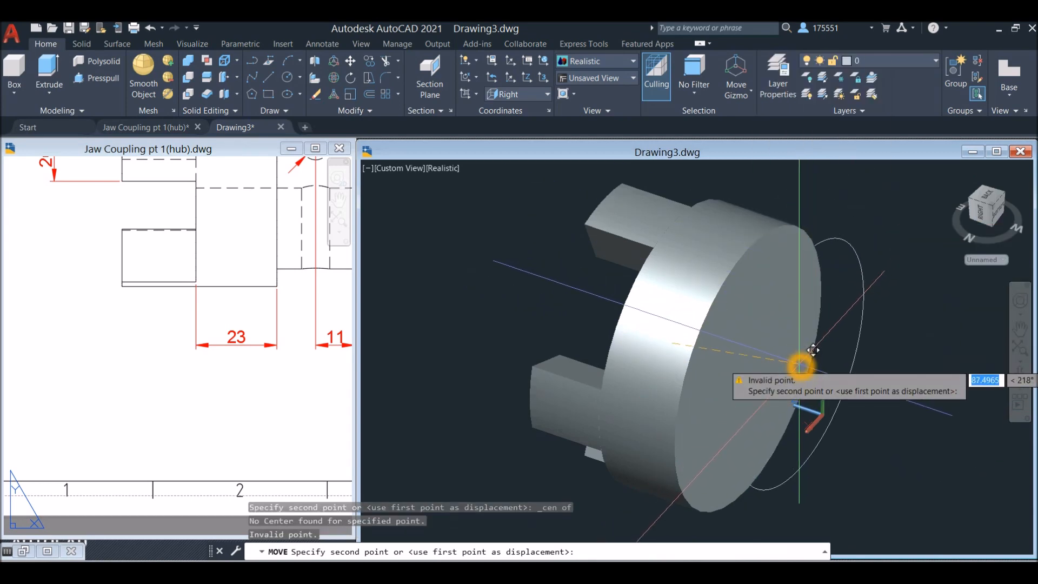
{"action": "right_click", "coordinate": [767, 363], "text": "shift"}
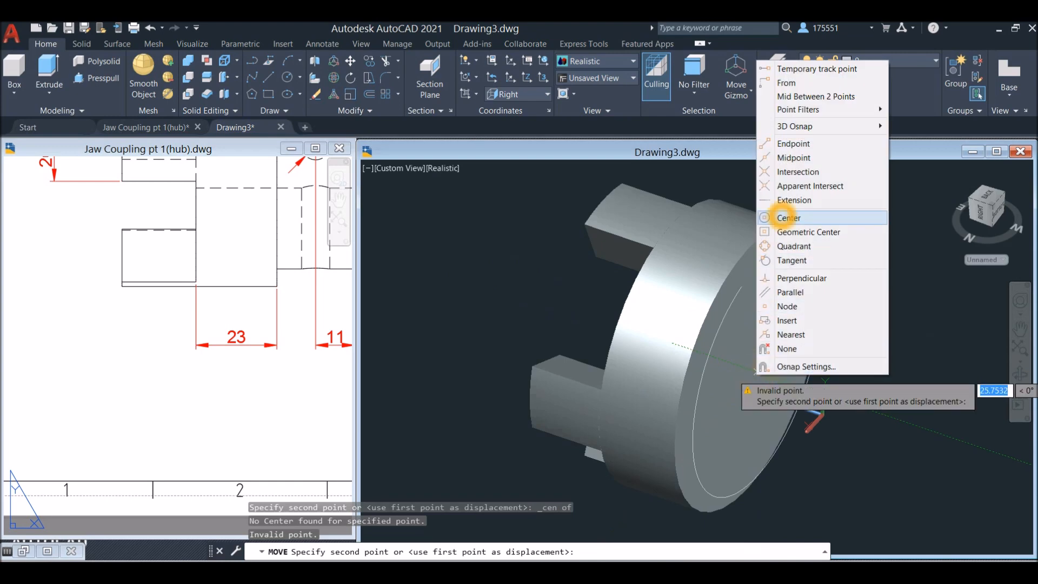
{"action": "left_click", "coordinate": [789, 211]}
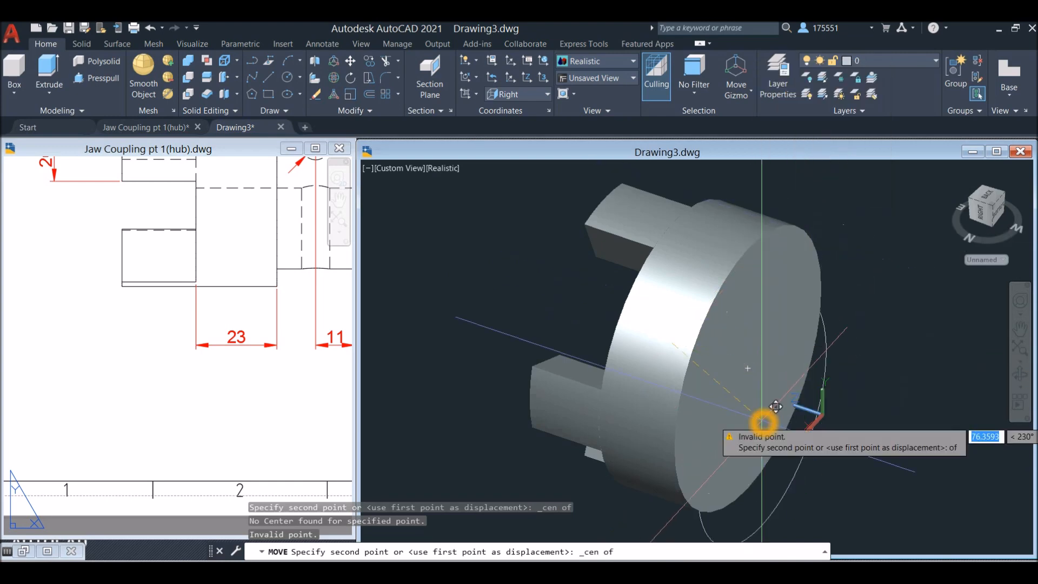
{"action": "left_click", "coordinate": [762, 362]}
Draw a radius 35 circle on the hub's rear face, centred on the face and matching the moved arc
{"action": "middle_click_drag", "start_coordinate": [865, 331], "coordinate": [795, 285]}
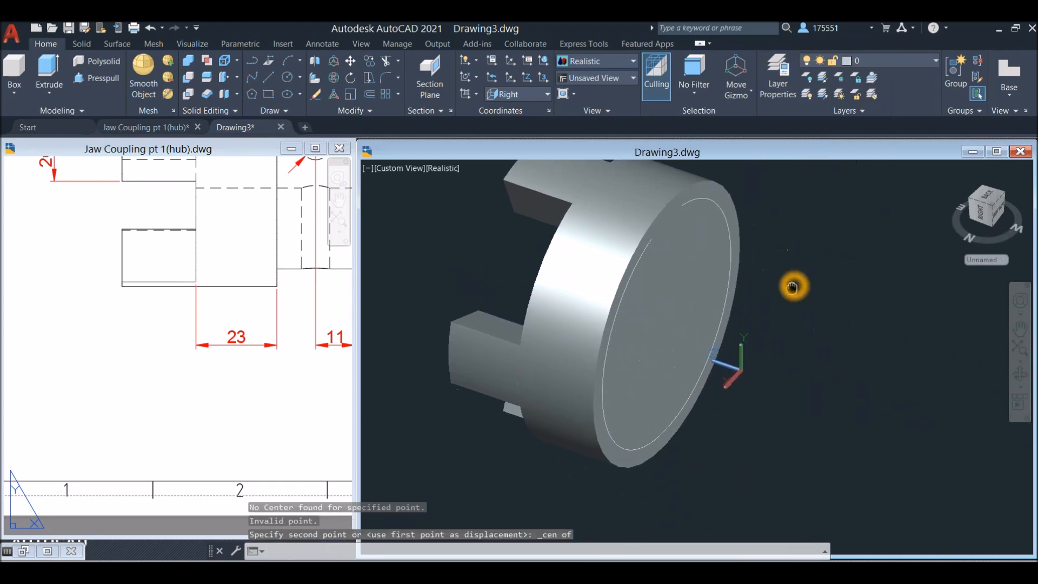
{"action": "key", "text": "Return"}
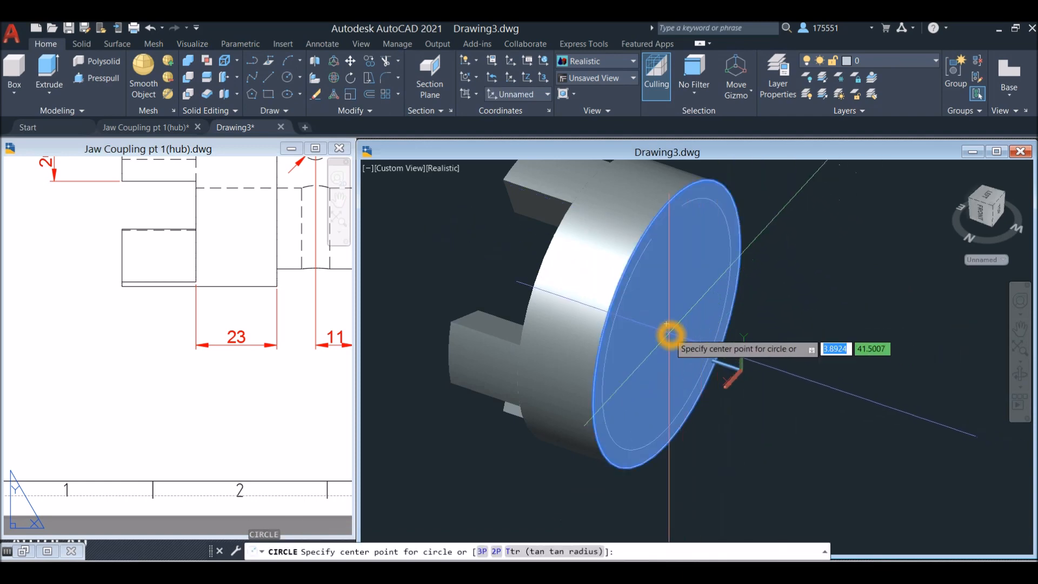
{"action": "left_click", "coordinate": [673, 326]}
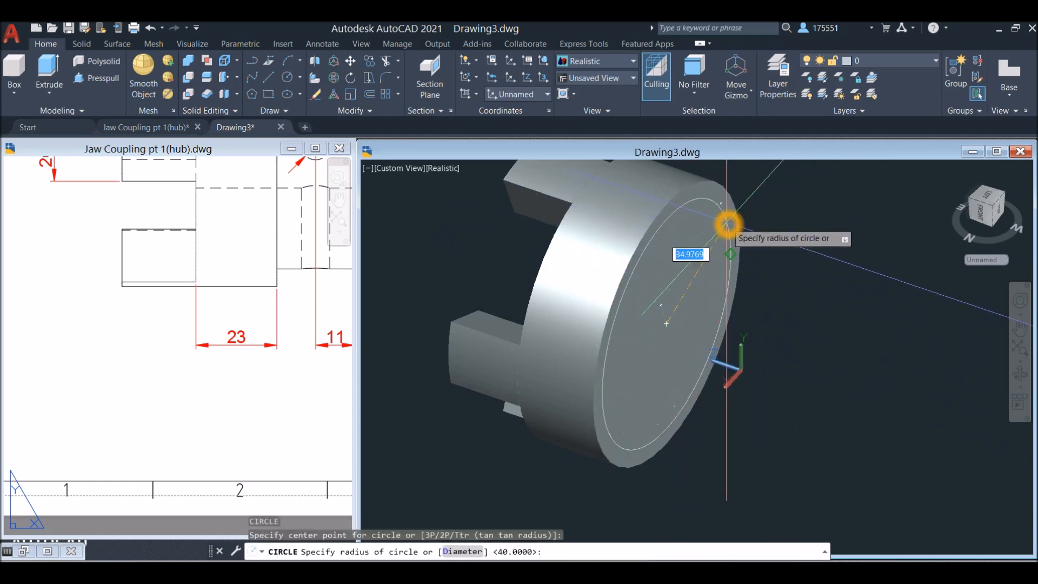
{"action": "left_click", "coordinate": [734, 254]}
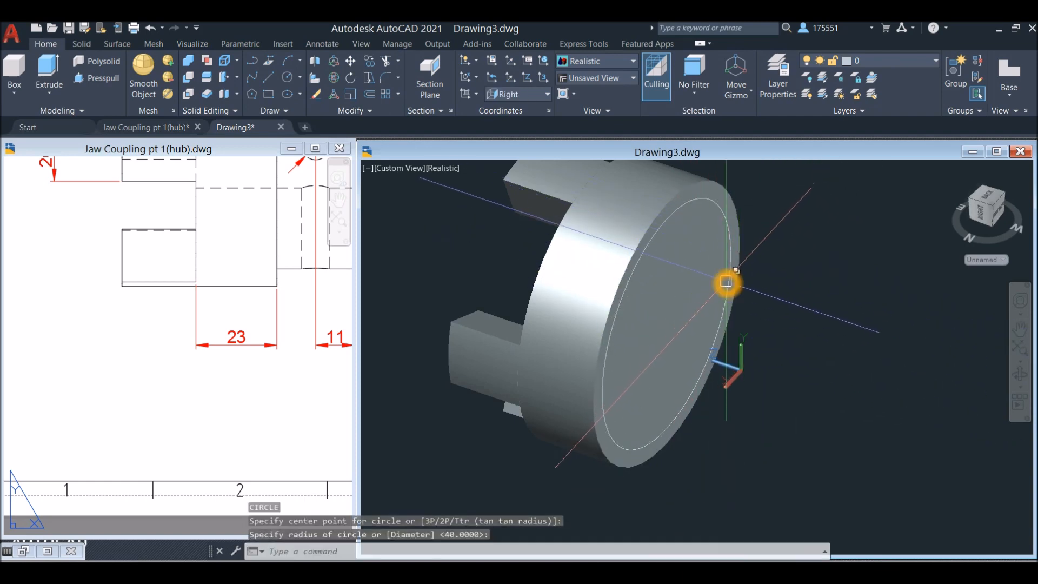
{"action": "left_click", "coordinate": [729, 284]}
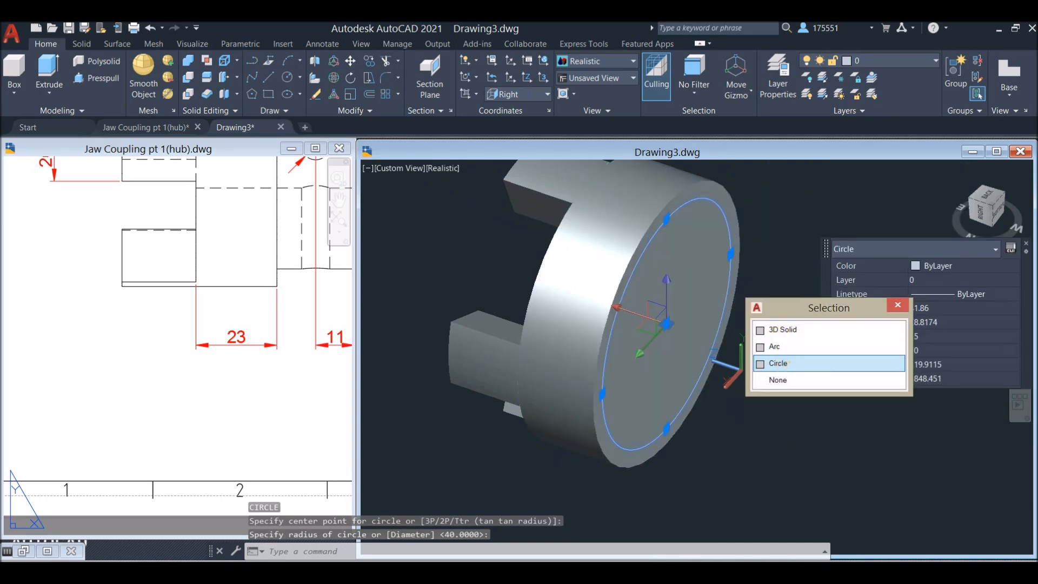
{"action": "left_click", "coordinate": [779, 364]}
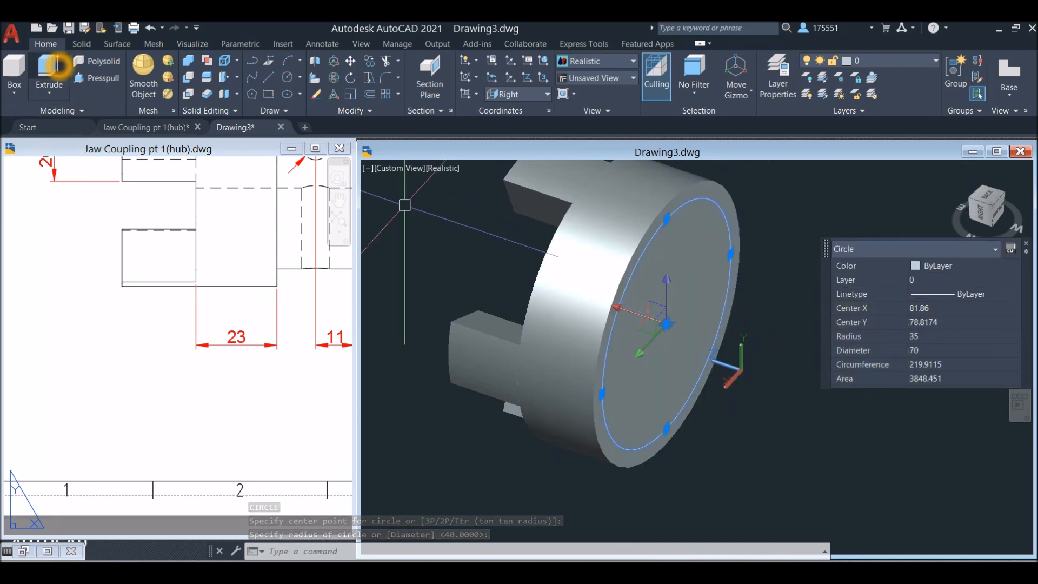
{"action": "left_click", "coordinate": [57, 66]}
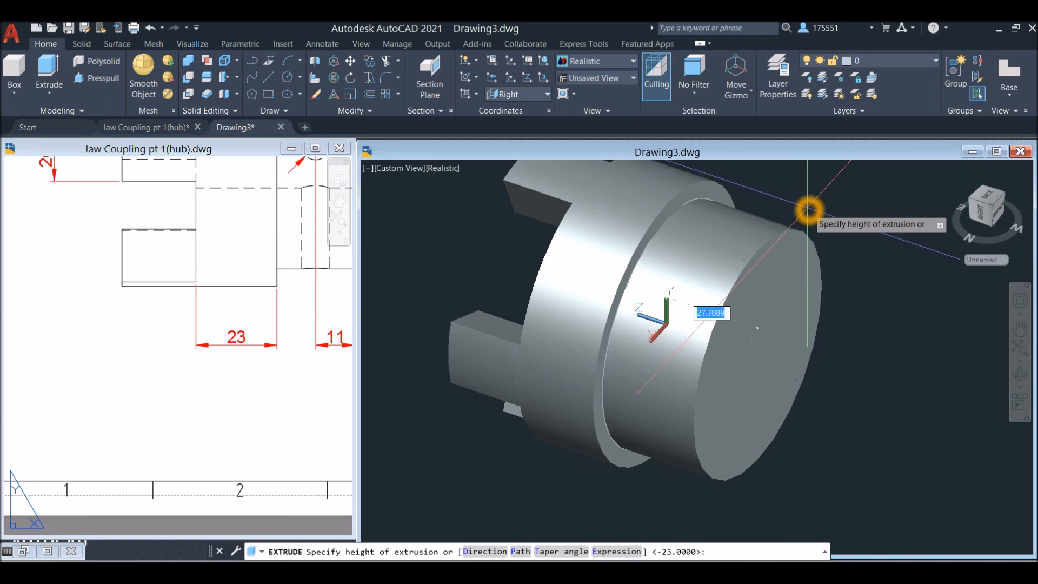
{"action": "key", "text": "Escape"}
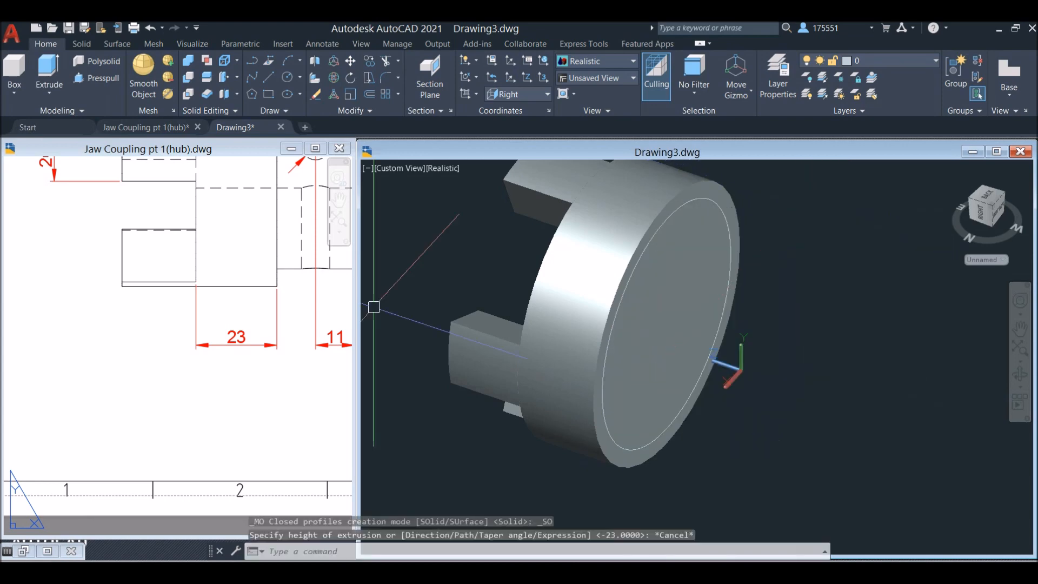
Check the rear boss length in the reference side view and extrude the radius 35 circle outward from the rear face by 22
{"action": "left_click", "coordinate": [80, 350]}
{"action": "scroll", "coordinate": [149, 331], "scroll_direction": "down", "scroll_amount": 2}
{"action": "mouse_move", "coordinate": [151, 331]}
{"action": "middle_mouse_down"}
{"action": "mouse_move", "coordinate": [86, 494]}
{"action": "mouse_move", "coordinate": [100, 583]}
{"action": "middle_mouse_up"}
{"action": "middle_click_drag", "start_coordinate": [144, 485], "coordinate": [128, 550]}
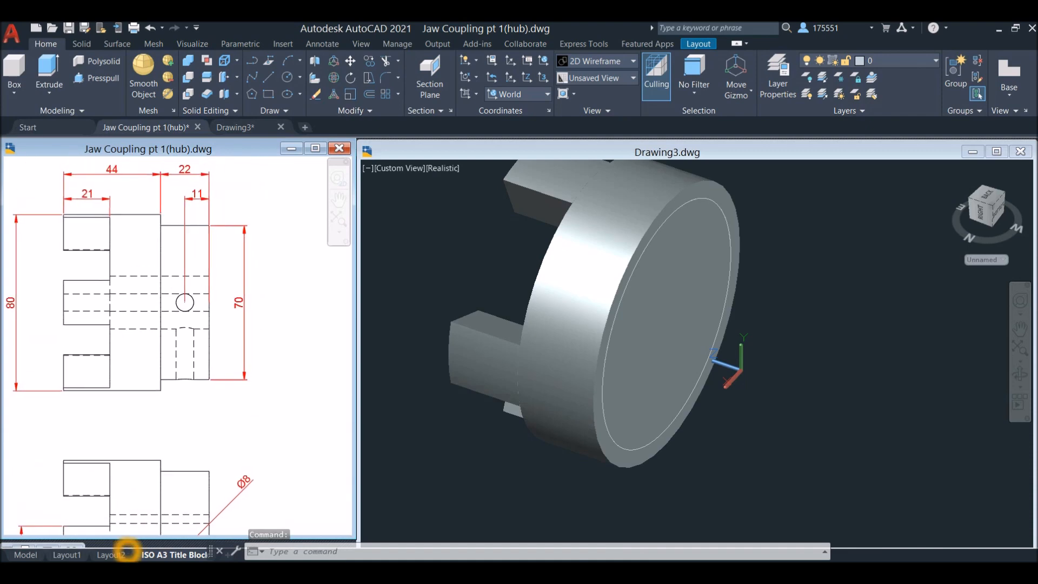
{"action": "key", "text": "Escape"}
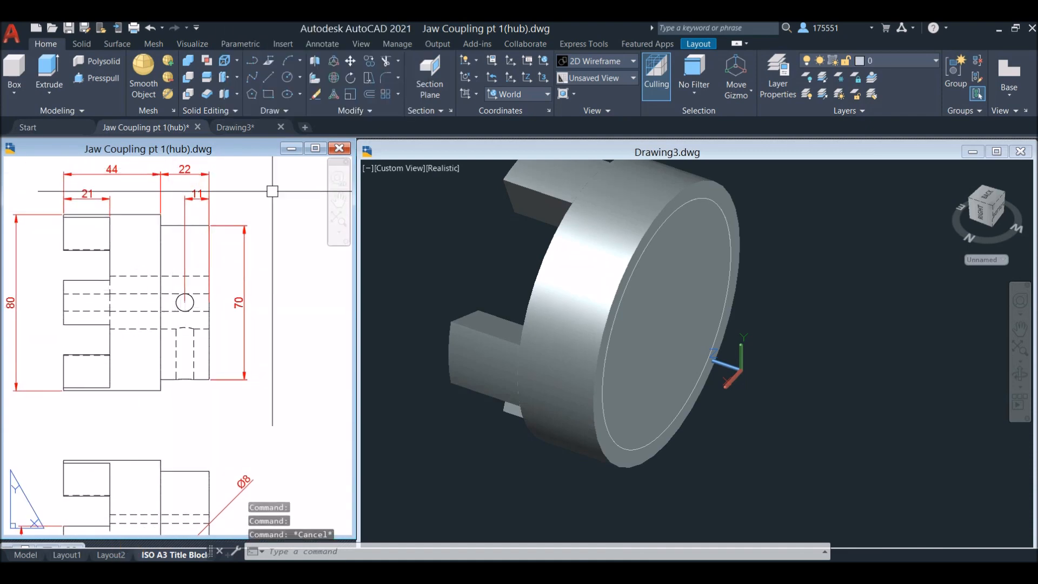
{"action": "left_click", "coordinate": [451, 212]}
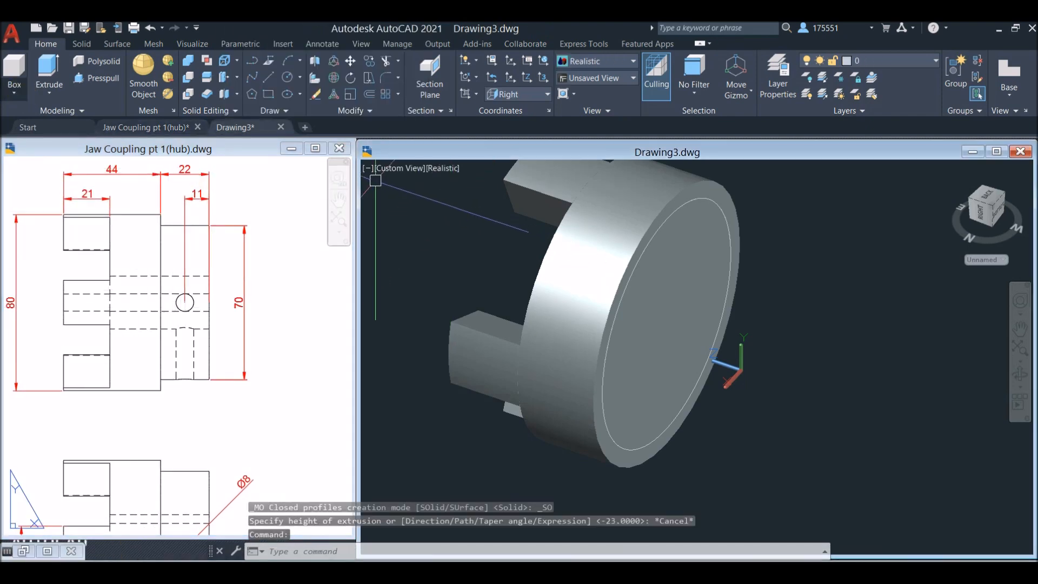
{"action": "key", "text": "Return"}
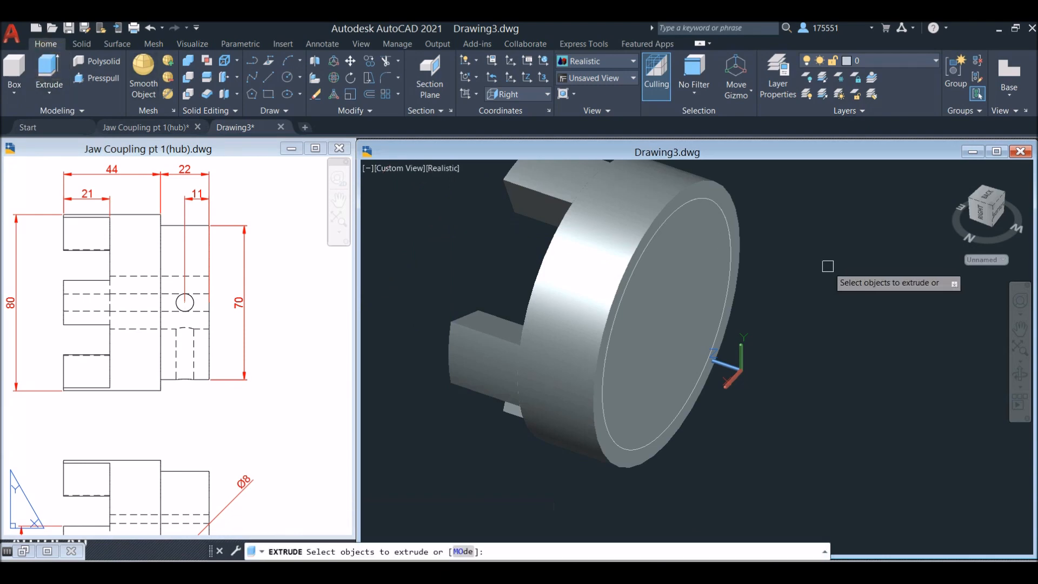
{"action": "left_click", "coordinate": [730, 287]}
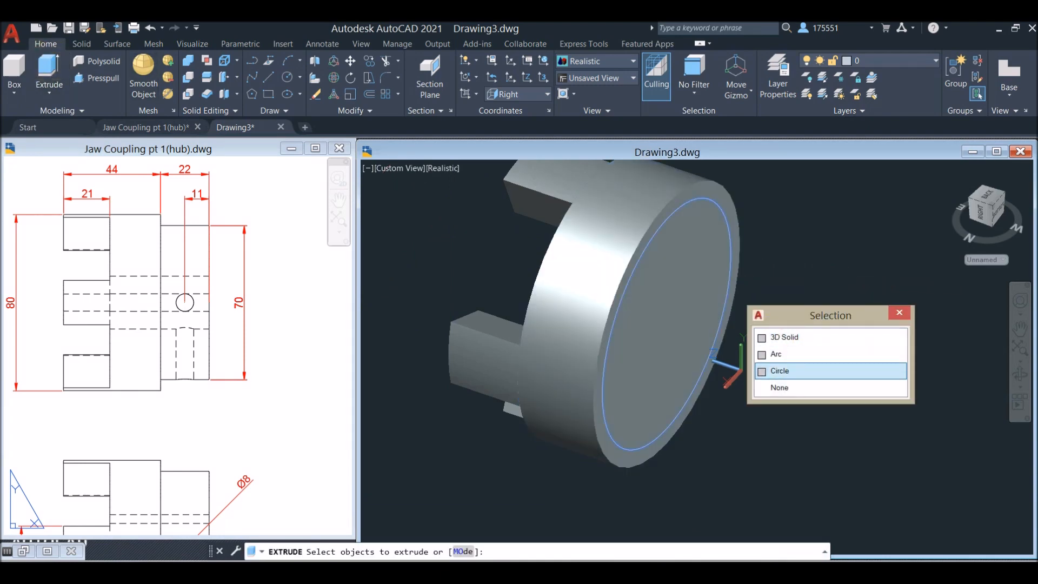
{"action": "left_click", "coordinate": [790, 371]}
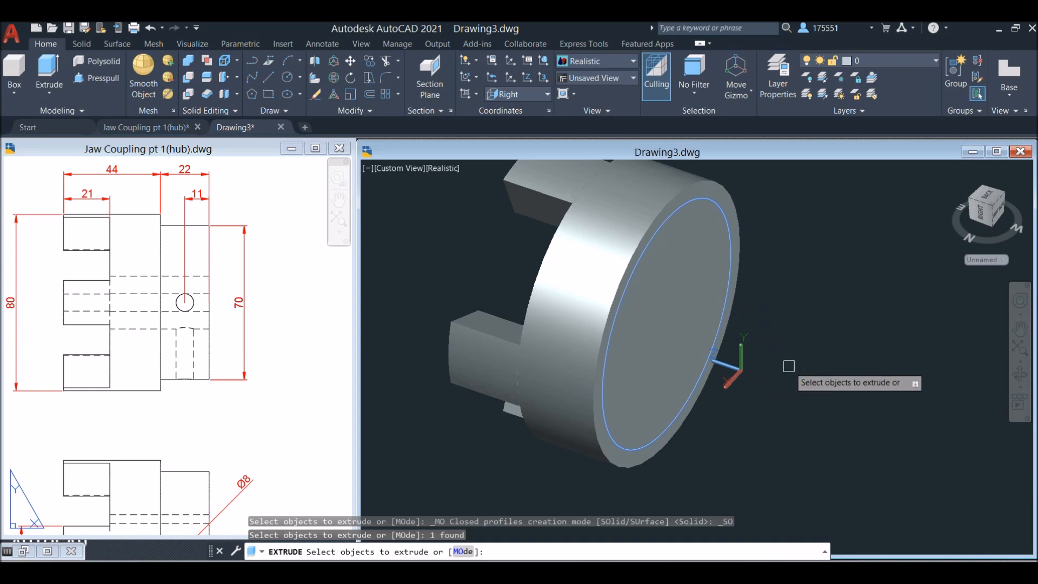
{"action": "right_click", "coordinate": [788, 317]}
{"action": "left_click", "coordinate": [810, 321]}
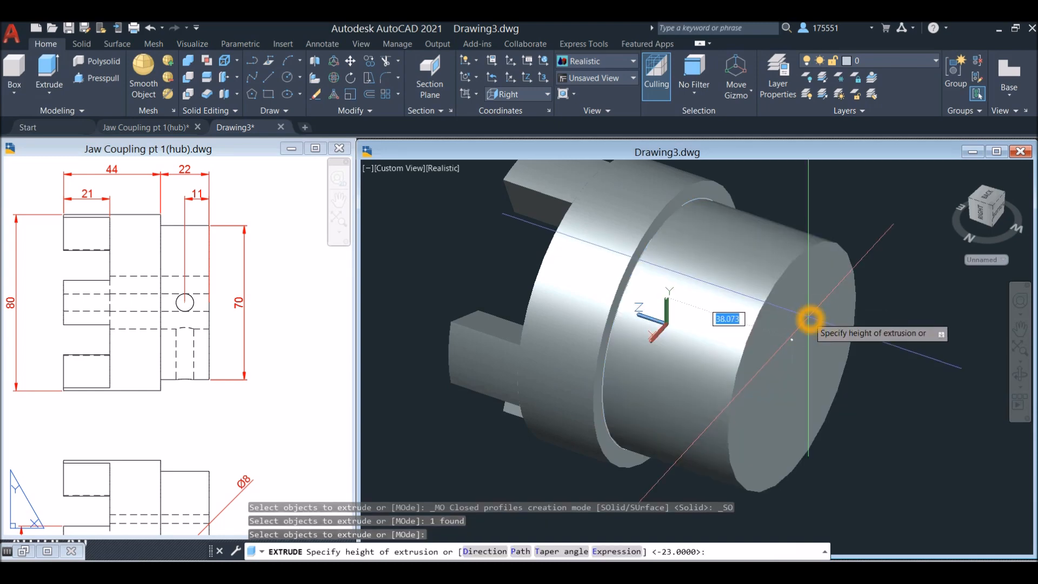
{"action": "type", "text": "22"}
{"action": "key", "text": "Return"}
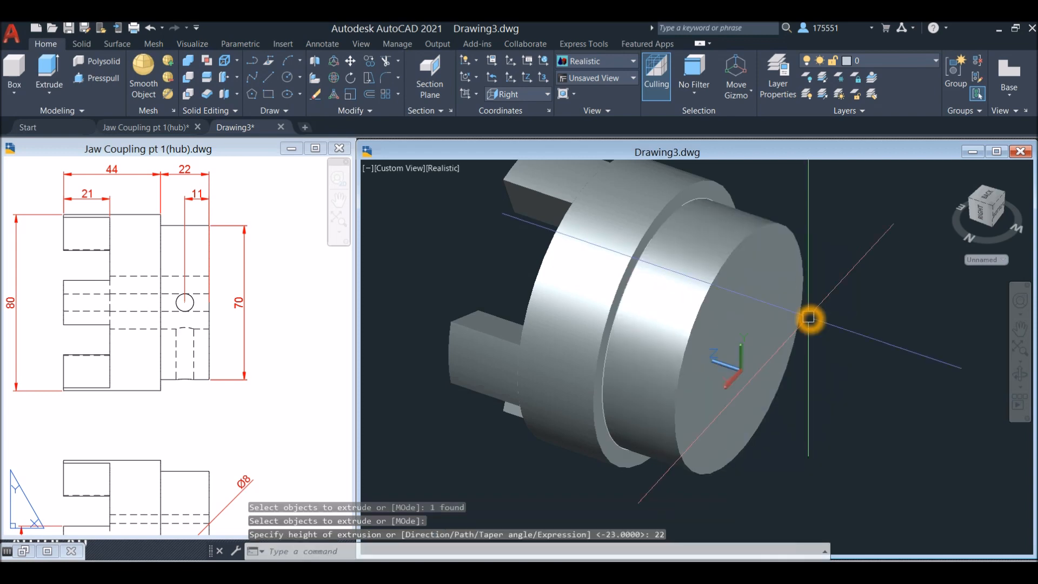
Unite the jaws, the hub body and the rear boss into a single solid
{"action": "mouse_move", "coordinate": [763, 316]}
{"action": "middle_mouse_down", "text": "shift"}
{"action": "mouse_move", "coordinate": [836, 305]}
{"action": "mouse_move", "coordinate": [876, 281]}
{"action": "mouse_move", "coordinate": [774, 306]}
{"action": "mouse_move", "coordinate": [795, 324]}
{"action": "mouse_move", "coordinate": [746, 320]}
{"action": "middle_mouse_up", "text": "shift"}
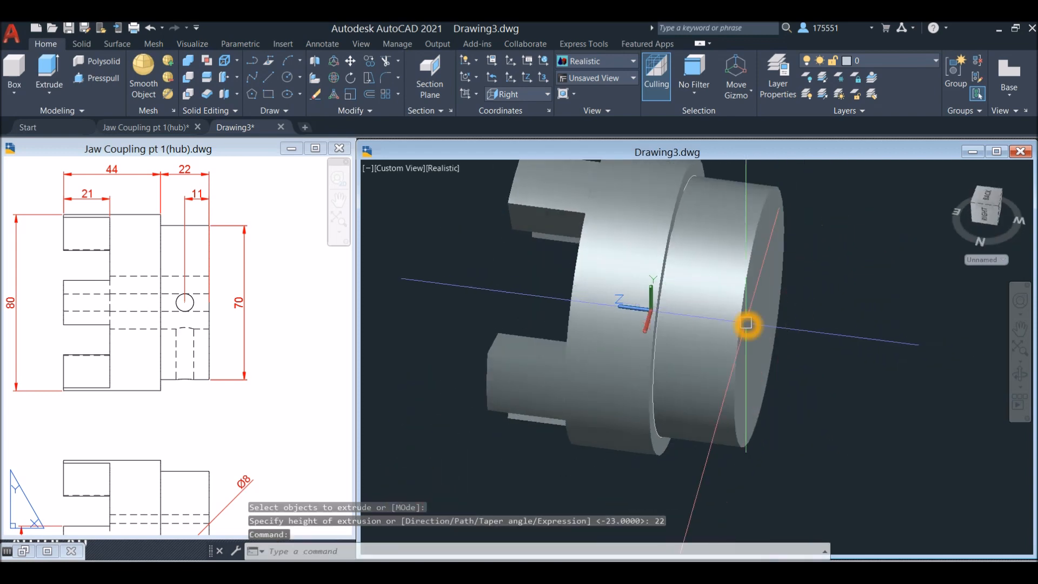
{"action": "left_click", "coordinate": [719, 319]}
{"action": "left_click", "coordinate": [604, 282]}
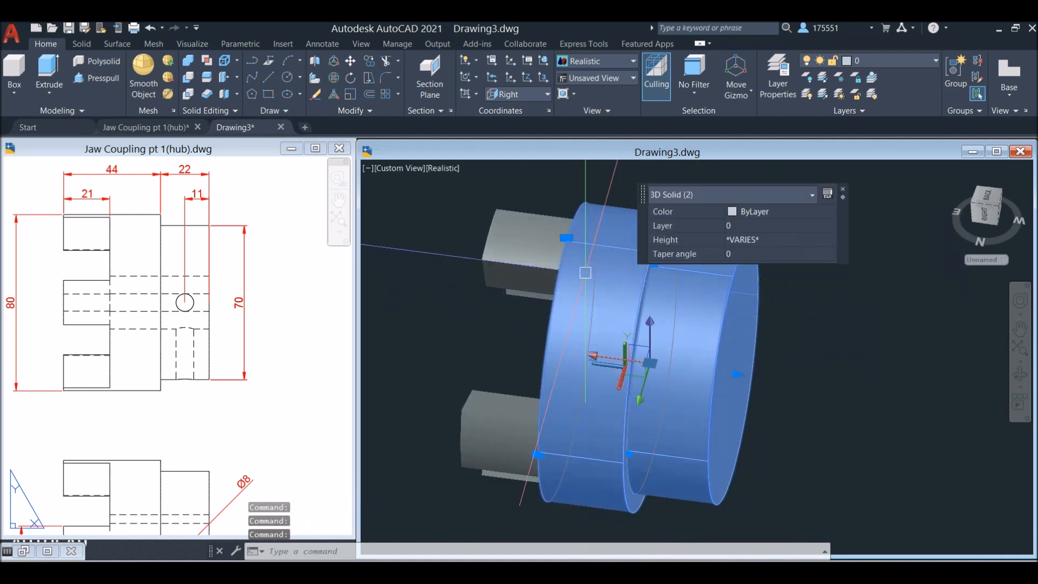
{"action": "key", "text": "Escape"}
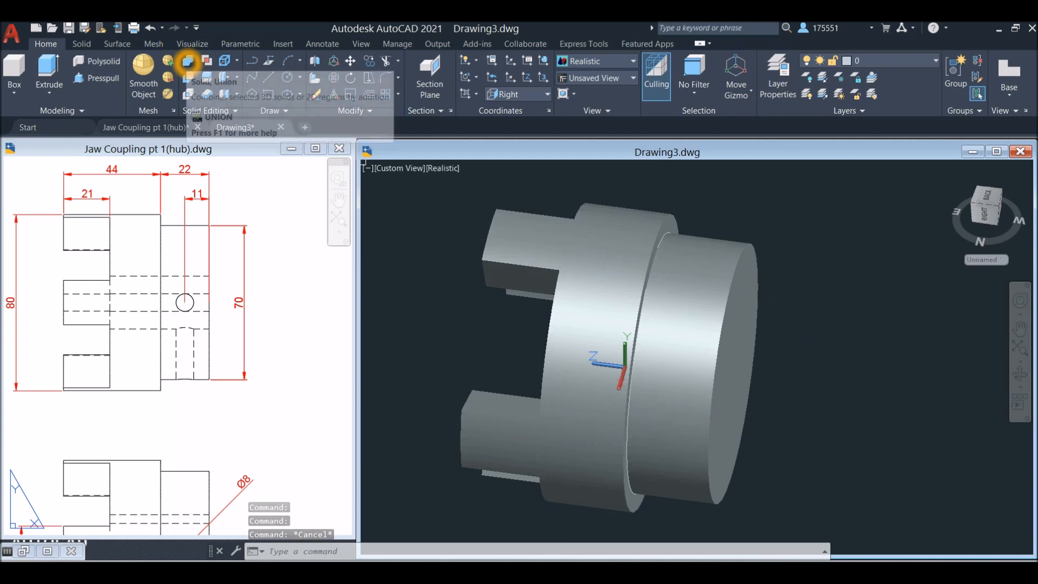
{"action": "left_click", "coordinate": [188, 61]}
{"action": "left_click", "coordinate": [858, 401]}
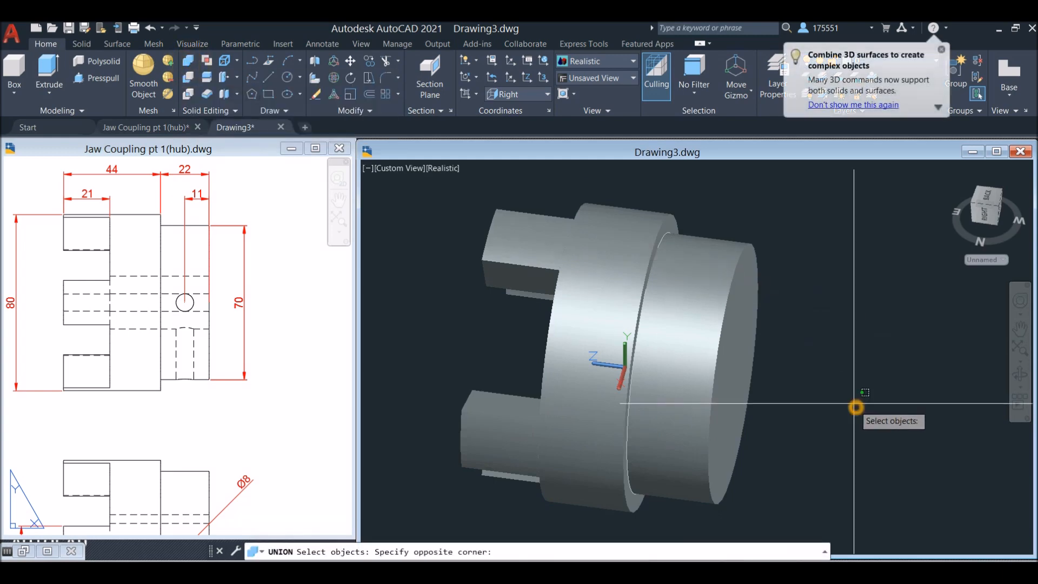
{"action": "left_click", "coordinate": [477, 201]}
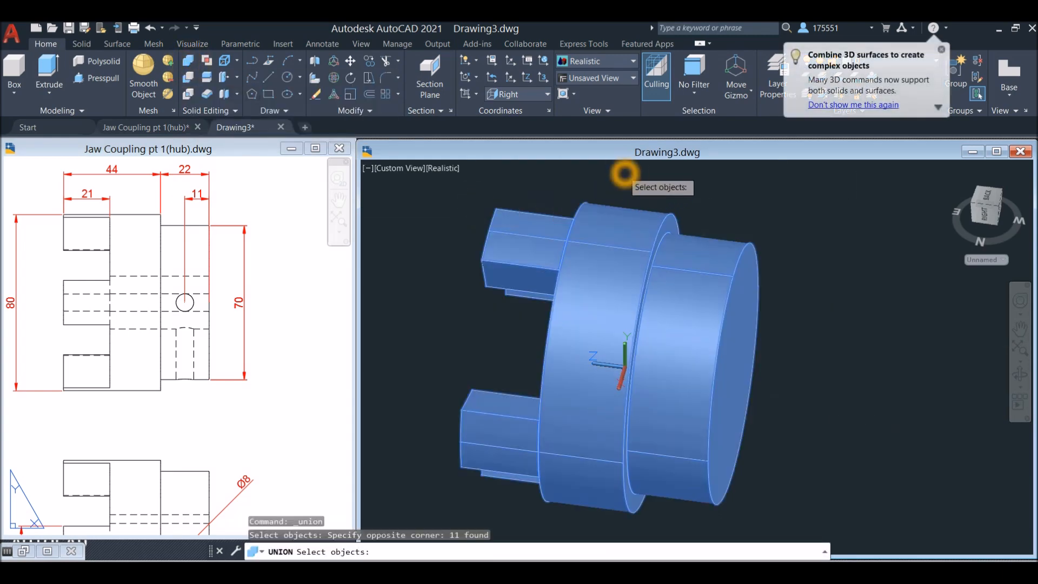
{"action": "key", "text": "Return"}
{"action": "left_click", "coordinate": [622, 225]}
{"action": "key", "text": "Escape"}
Cut the keyed bore through the full length of the hub with Presspull, using the keyed circle profile between the jaws
{"action": "middle_click_drag", "start_coordinate": [571, 260], "coordinate": [562, 314], "text": "shift"}
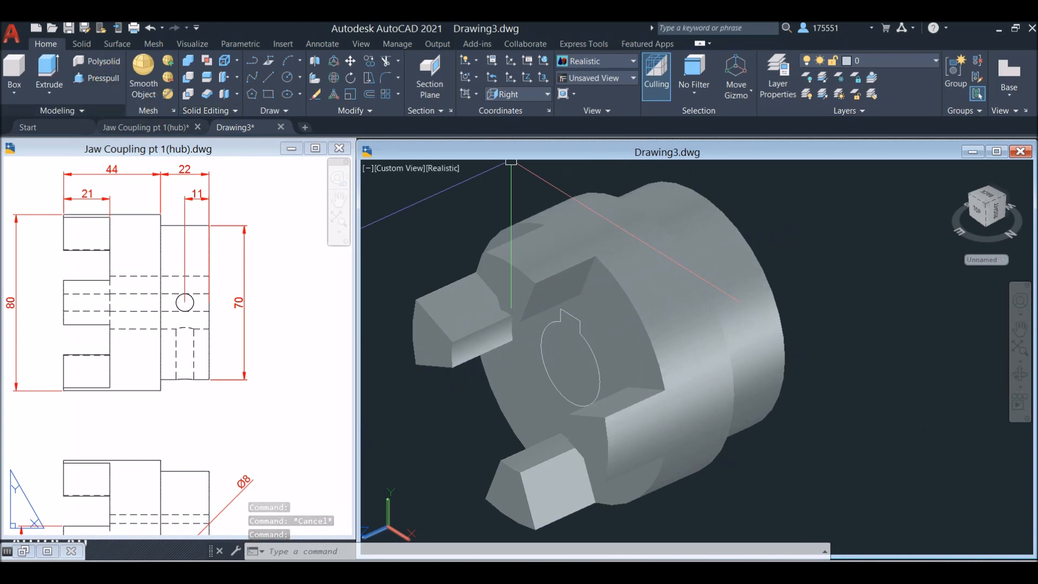
{"action": "left_click", "coordinate": [105, 80]}
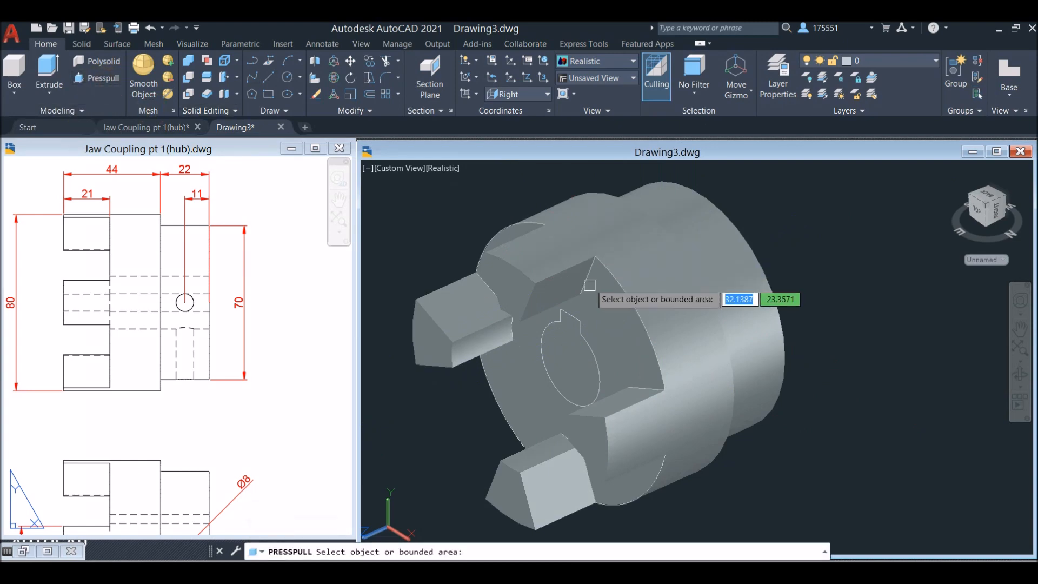
{"action": "scroll", "coordinate": [571, 378], "scroll_direction": "up", "scroll_amount": 2}
{"action": "scroll", "coordinate": [571, 378], "scroll_direction": "up", "scroll_amount": 1}
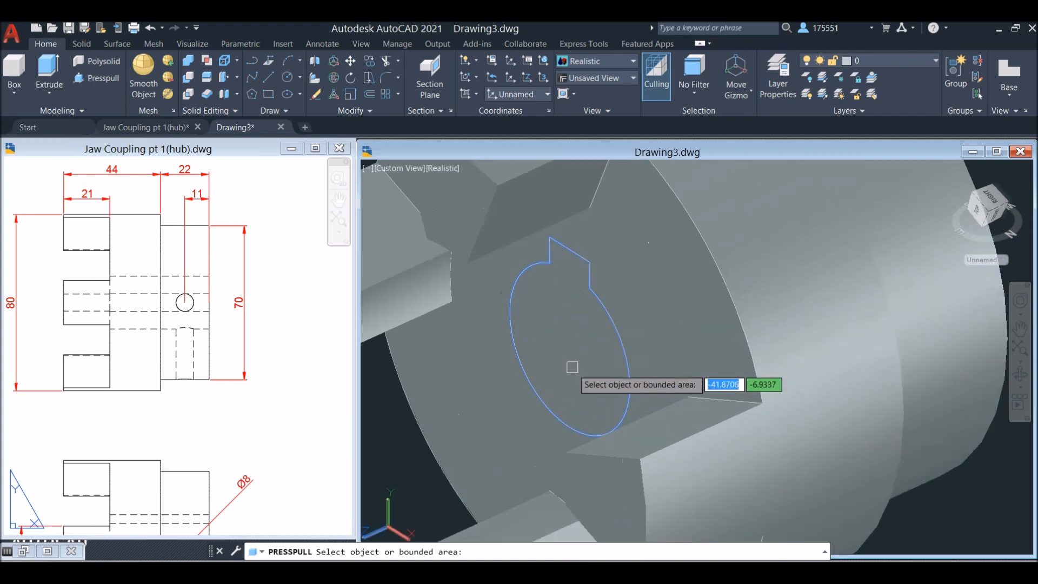
{"action": "left_click", "coordinate": [571, 322]}
{"action": "scroll", "coordinate": [579, 317], "scroll_direction": "down", "scroll_amount": 5}
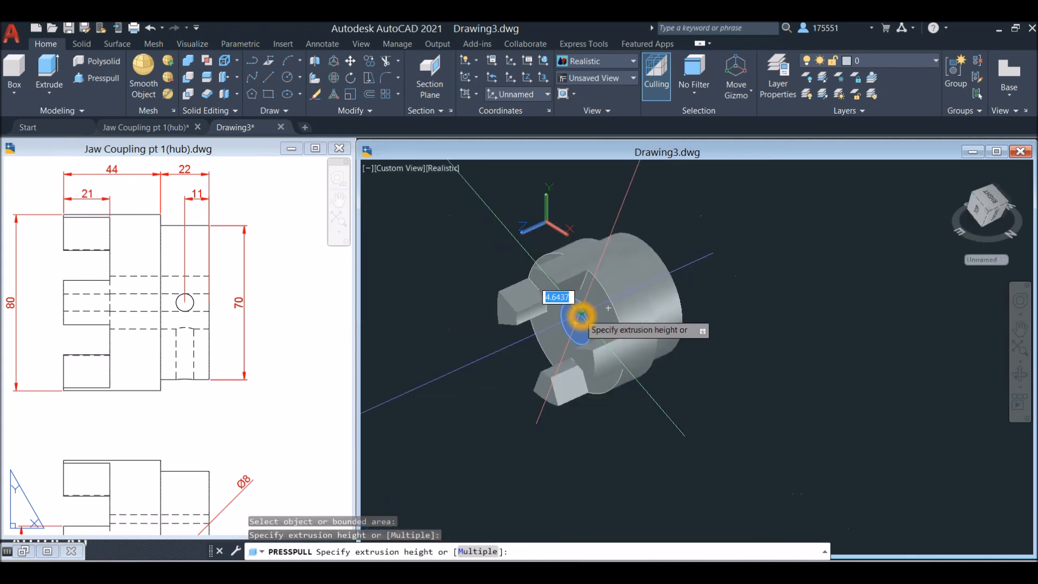
{"action": "left_click", "coordinate": [790, 240]}
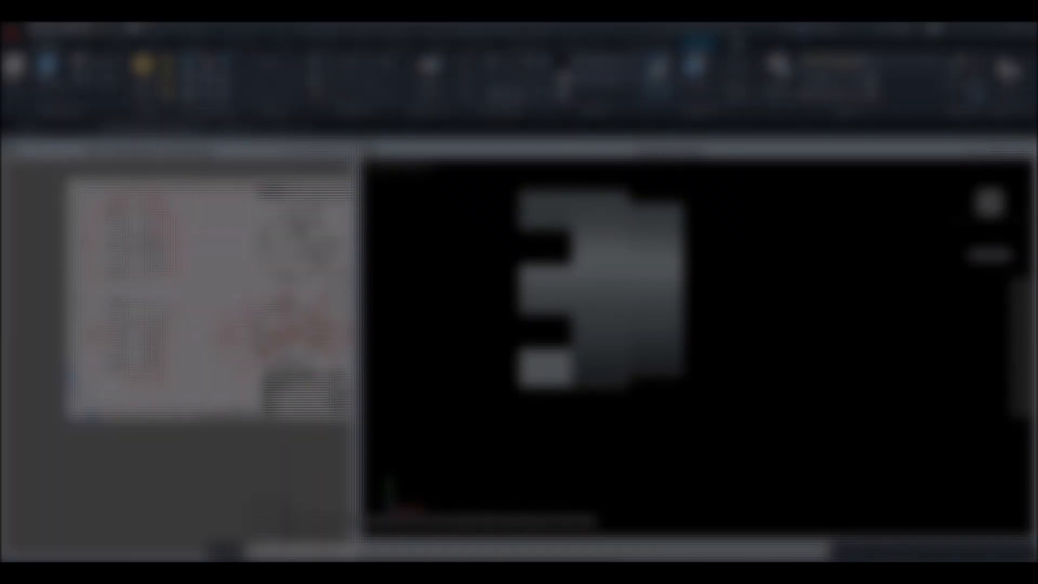
Examine the reference side, front and isometric views for the diameter, axial position and depth of the cross holes in the rear boss
{"action": "left_click", "coordinate": [162, 338]}
{"action": "scroll", "coordinate": [157, 337], "scroll_direction": "up", "scroll_amount": 6}
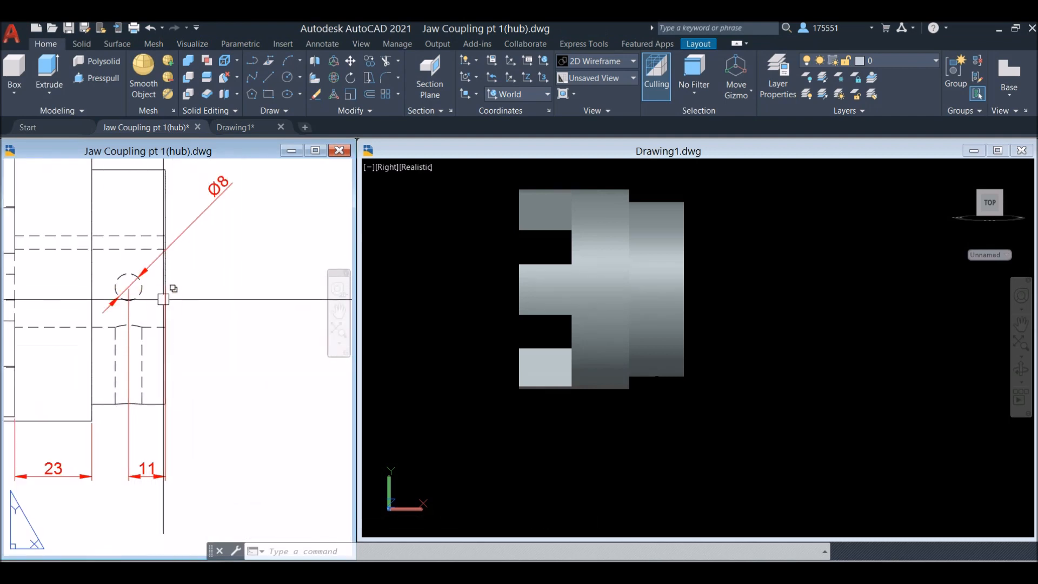
{"action": "left_click", "coordinate": [127, 297]}
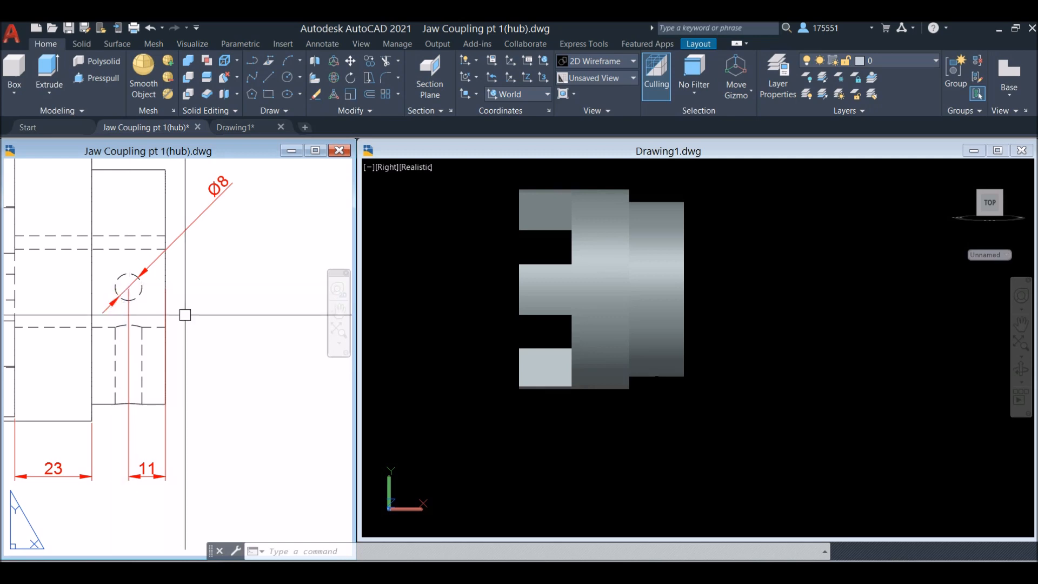
{"action": "scroll", "coordinate": [256, 334], "scroll_direction": "down", "scroll_amount": 2}
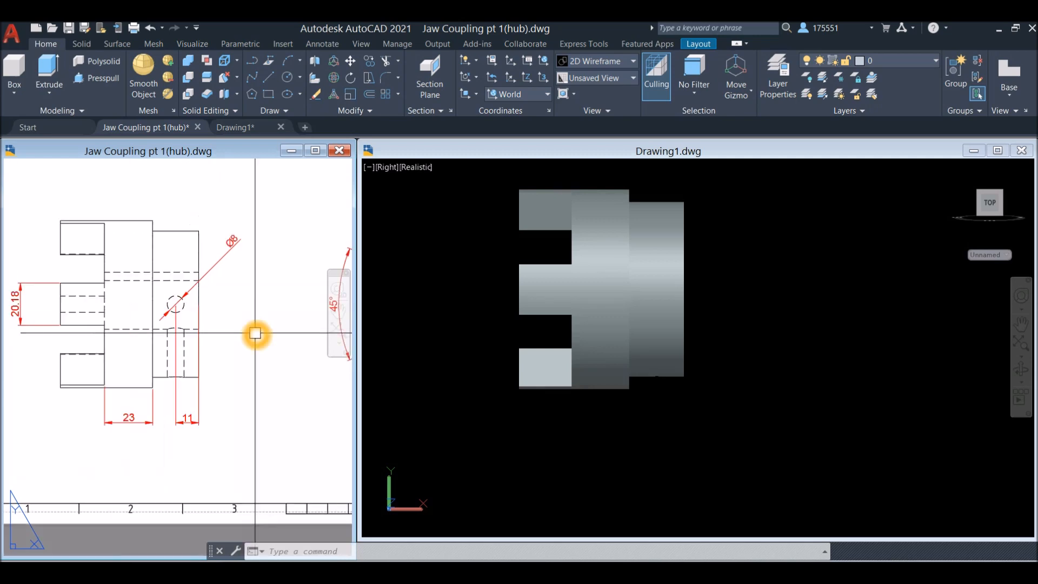
{"action": "middle_click_drag", "start_coordinate": [255, 334], "coordinate": [242, 343]}
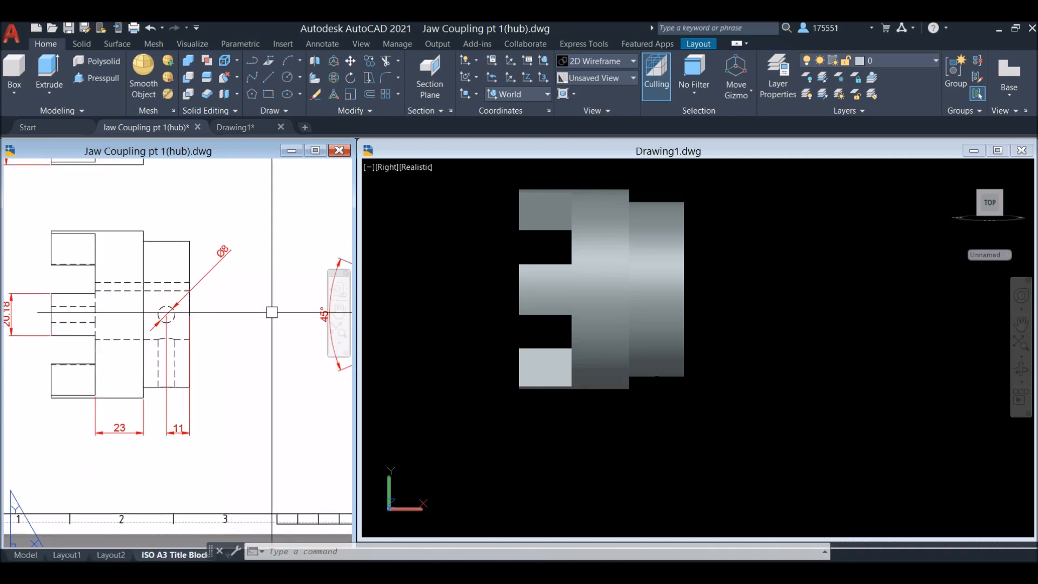
{"action": "mouse_move", "coordinate": [273, 313]}
{"action": "middle_mouse_down"}
{"action": "mouse_move", "coordinate": [224, 325]}
{"action": "mouse_move", "coordinate": [78, 319]}
{"action": "mouse_move", "coordinate": [41, 337]}
{"action": "middle_mouse_up"}
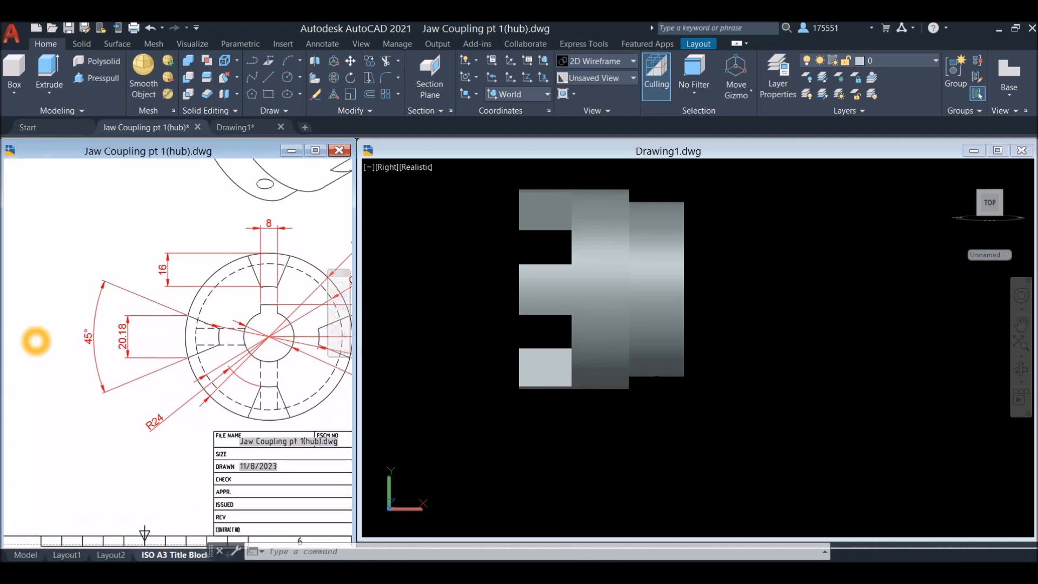
{"action": "middle_click_drag", "start_coordinate": [237, 327], "coordinate": [133, 460]}
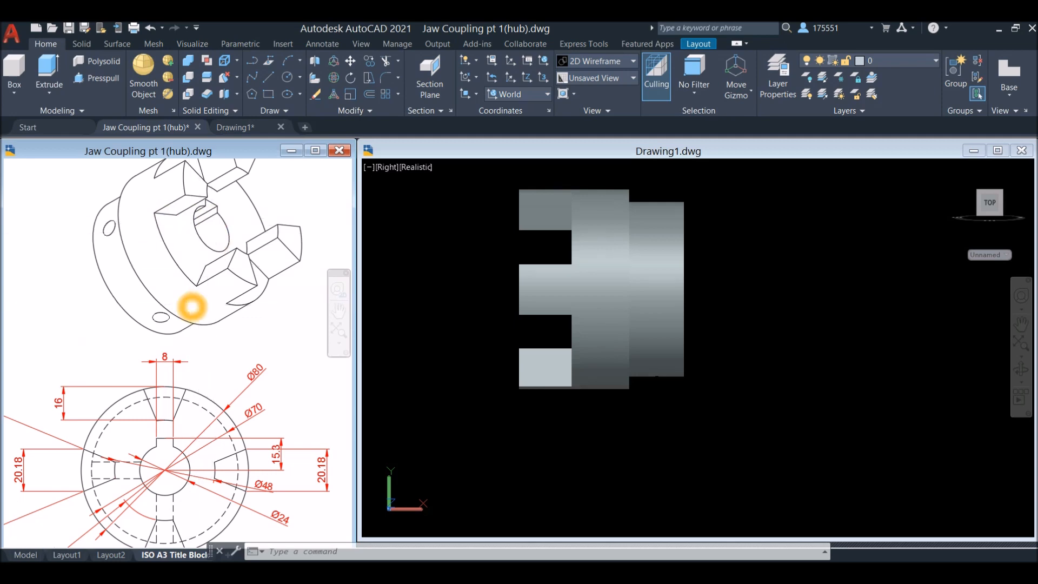
{"action": "scroll", "coordinate": [142, 334], "scroll_direction": "down", "scroll_amount": 6}
{"action": "scroll", "coordinate": [142, 334], "scroll_direction": "up", "scroll_amount": 4}
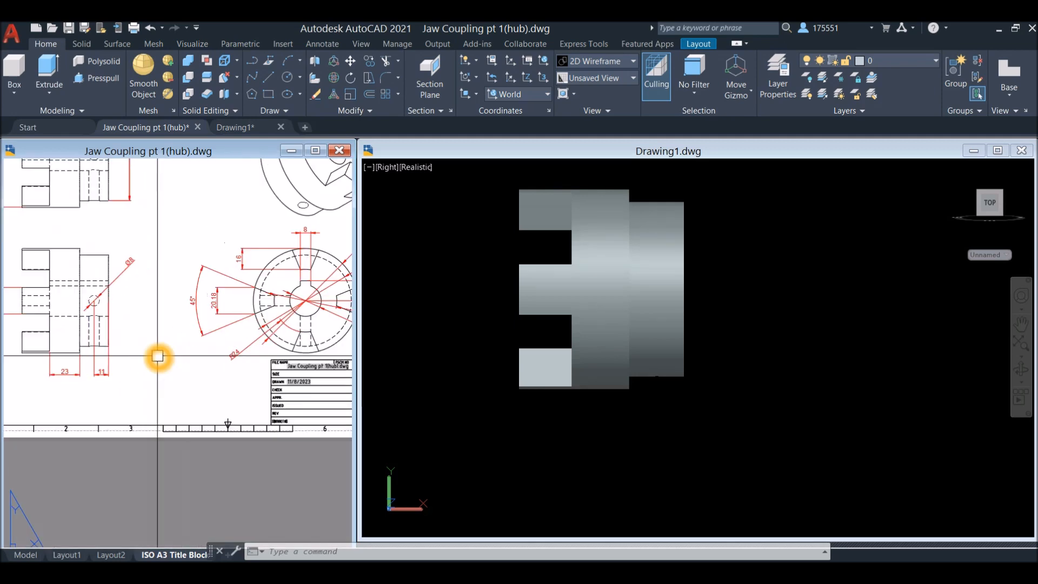
Switch the hub model to the NE Isometric view to work on the rear boss
{"action": "left_click", "coordinate": [707, 335]}
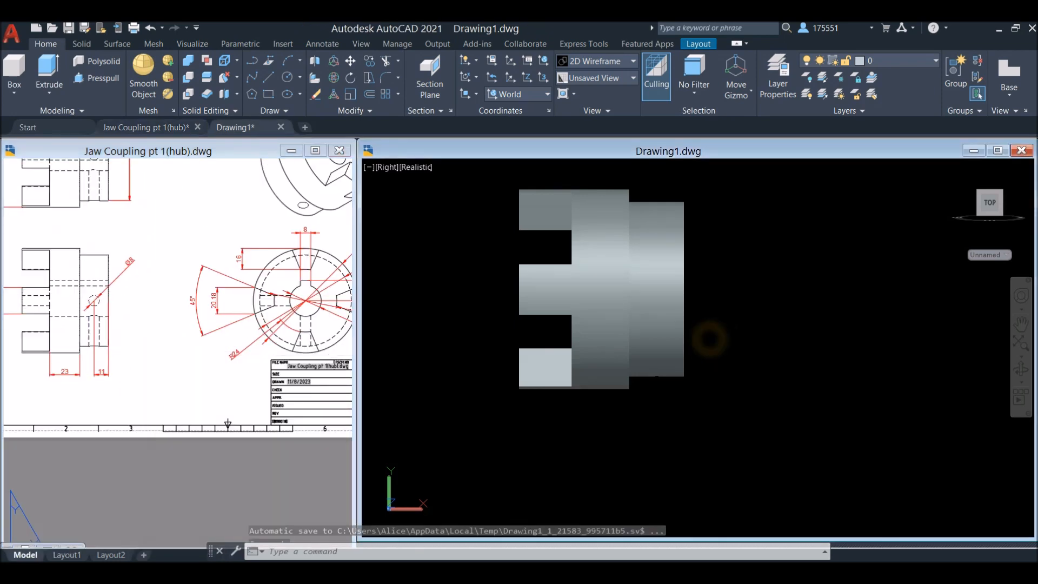
{"action": "left_click", "coordinate": [388, 168]}
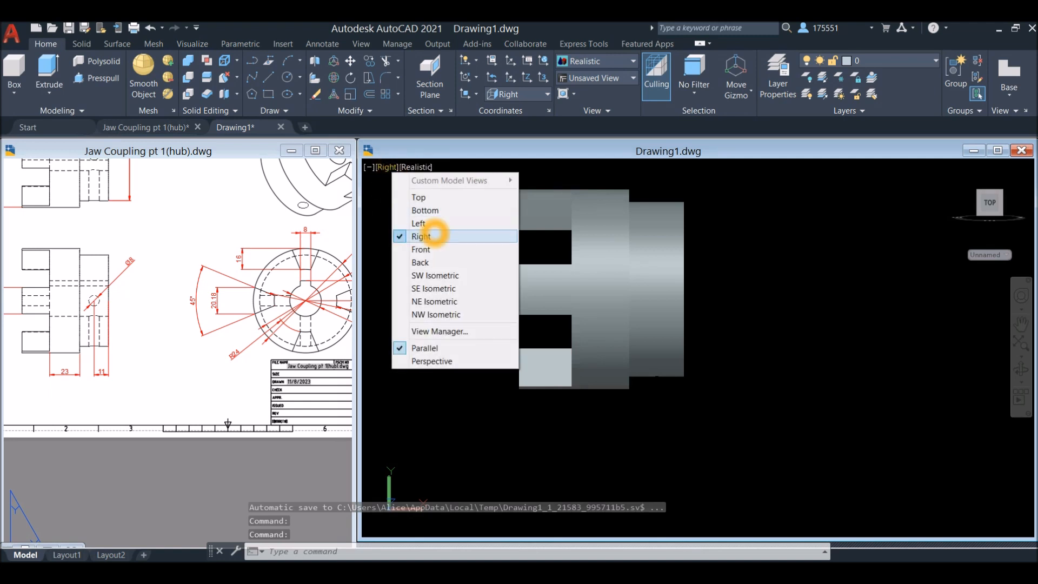
{"action": "left_click", "coordinate": [427, 301]}
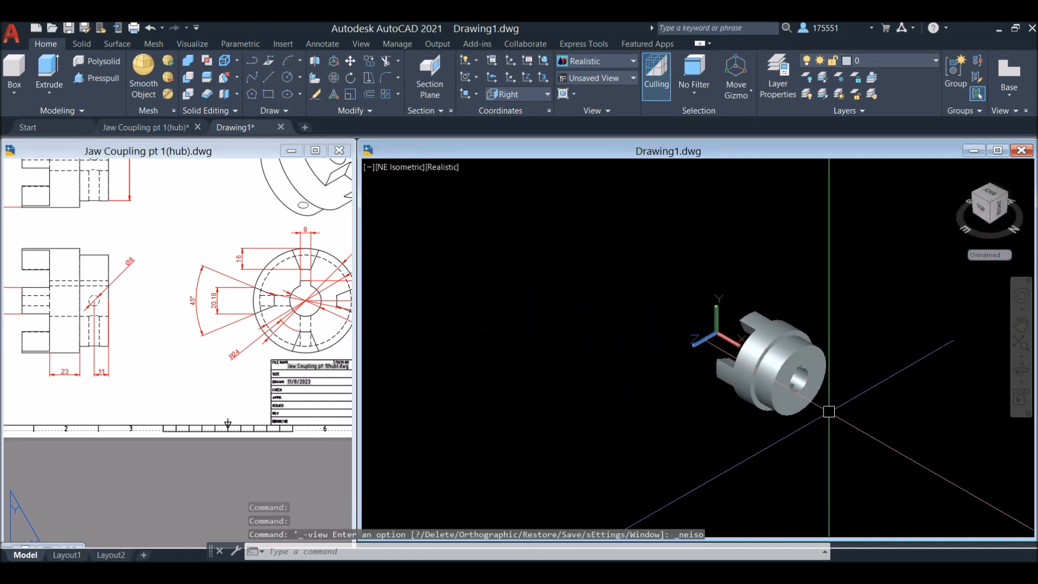
{"action": "scroll", "coordinate": [800, 409], "scroll_direction": "up", "scroll_amount": 4}
{"action": "scroll", "coordinate": [800, 408], "scroll_direction": "up", "scroll_amount": 2}
{"action": "middle_click_drag", "start_coordinate": [799, 408], "coordinate": [726, 465]}
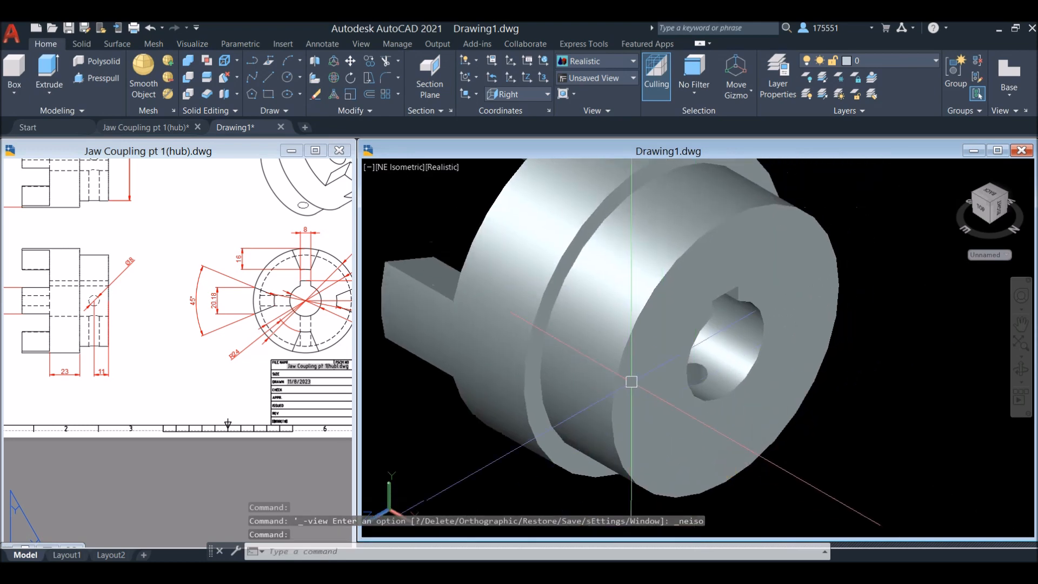
Draw a line 11 long from the side quadrant of the boss's rear edge along the boss towards the jaws
{"action": "type", "text": "l"}
{"action": "key", "text": "Return"}
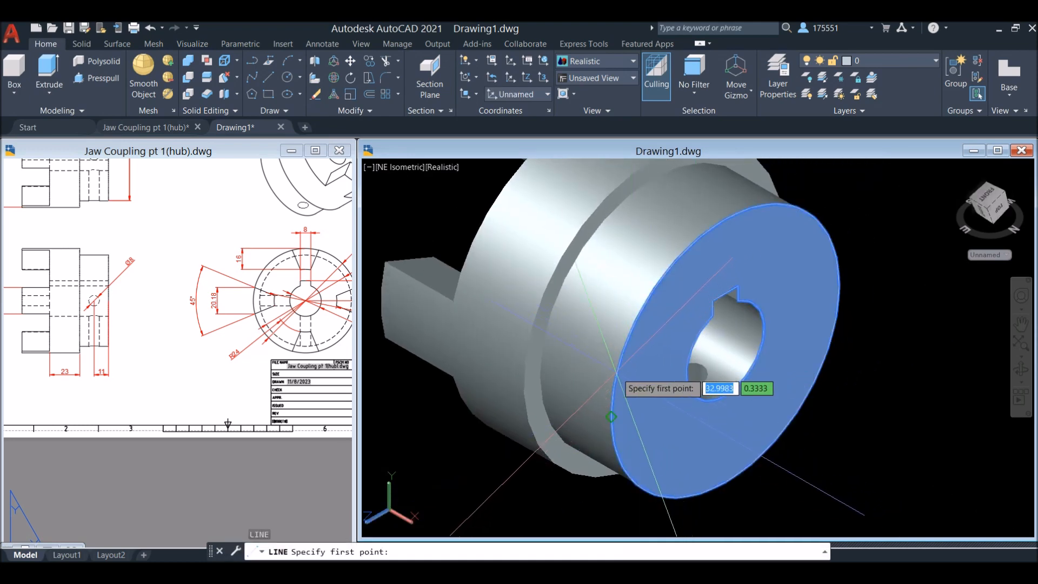
{"action": "left_click", "coordinate": [611, 416]}
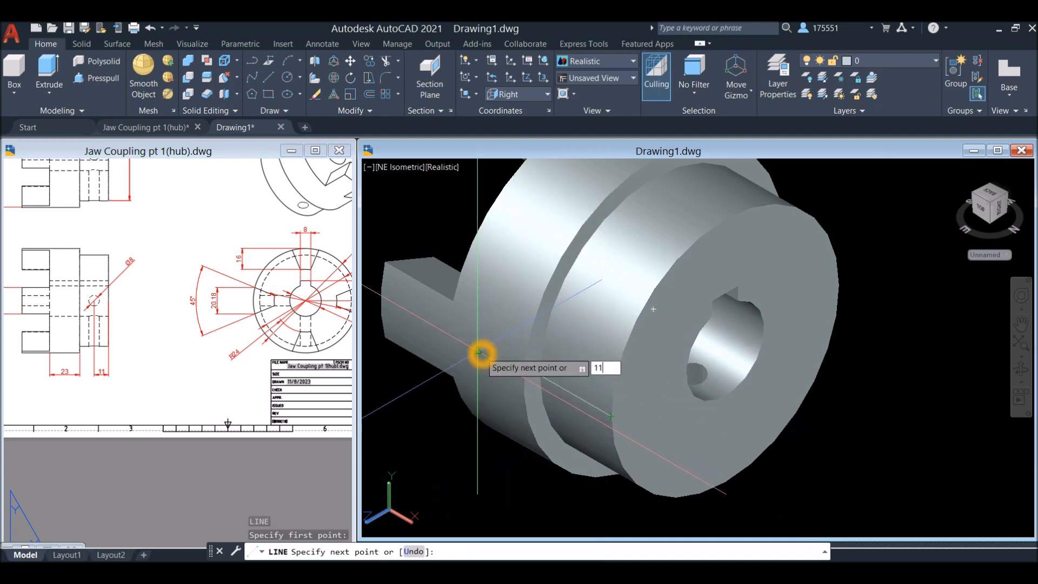
{"action": "type", "text": "11"}
{"action": "key", "text": "Return"}
{"action": "key", "text": "Return"}
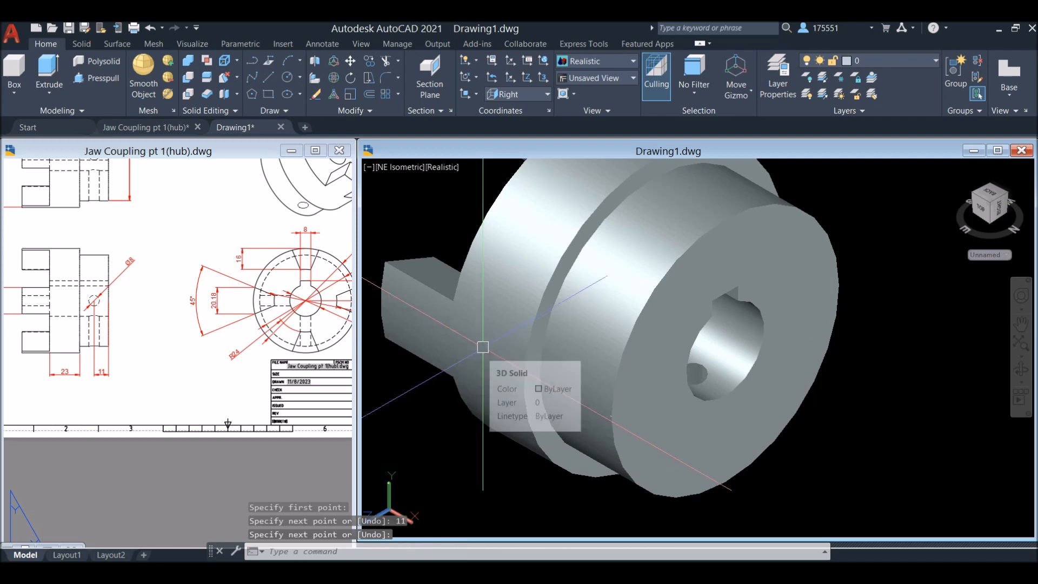
Display the model in 2D Wireframe and erase the short line just drawn on the boss
{"action": "left_click", "coordinate": [442, 167]}
{"action": "left_click", "coordinate": [460, 197]}
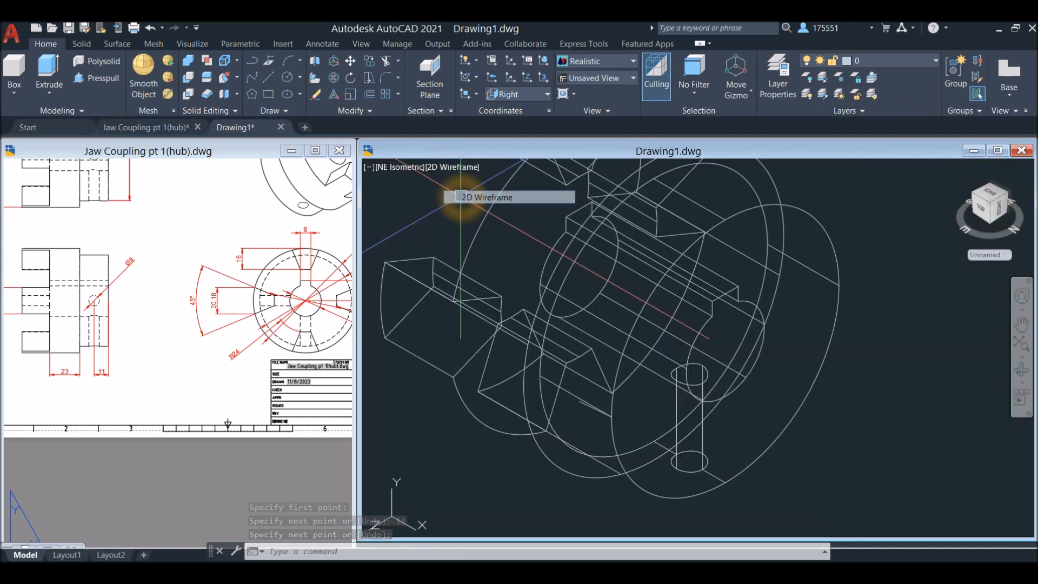
{"action": "scroll", "coordinate": [574, 399], "scroll_direction": "up", "scroll_amount": 5}
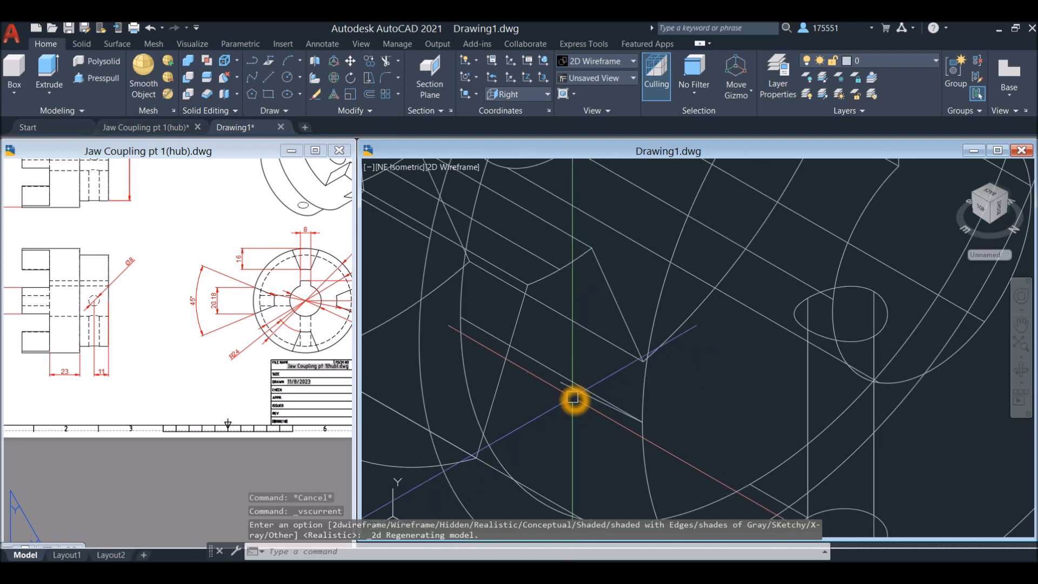
{"action": "left_click", "coordinate": [572, 398]}
{"action": "key", "text": "Delete"}
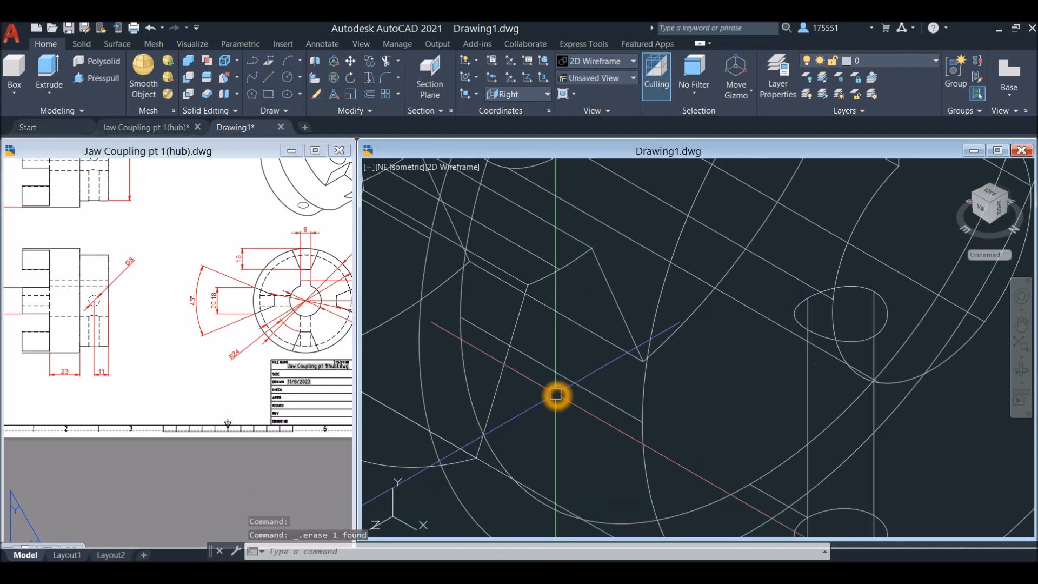
Redraw the 11 long line from the rear edge's side quadrant towards the jaws and set the visual style to Shaded with Edges
{"action": "key", "text": "Return"}
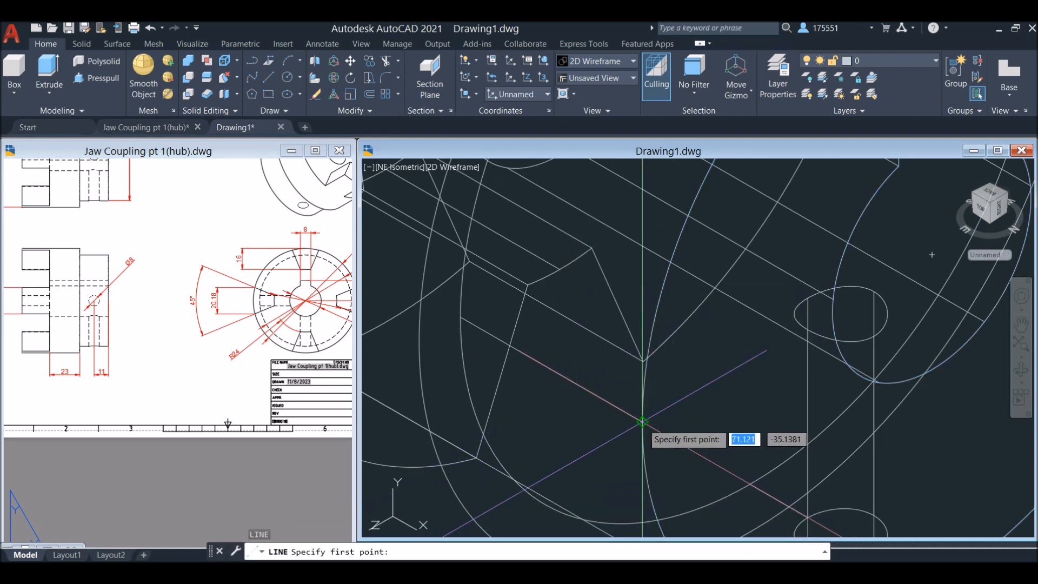
{"action": "left_click", "coordinate": [642, 423]}
{"action": "scroll", "coordinate": [506, 364], "scroll_direction": "down", "scroll_amount": 5}
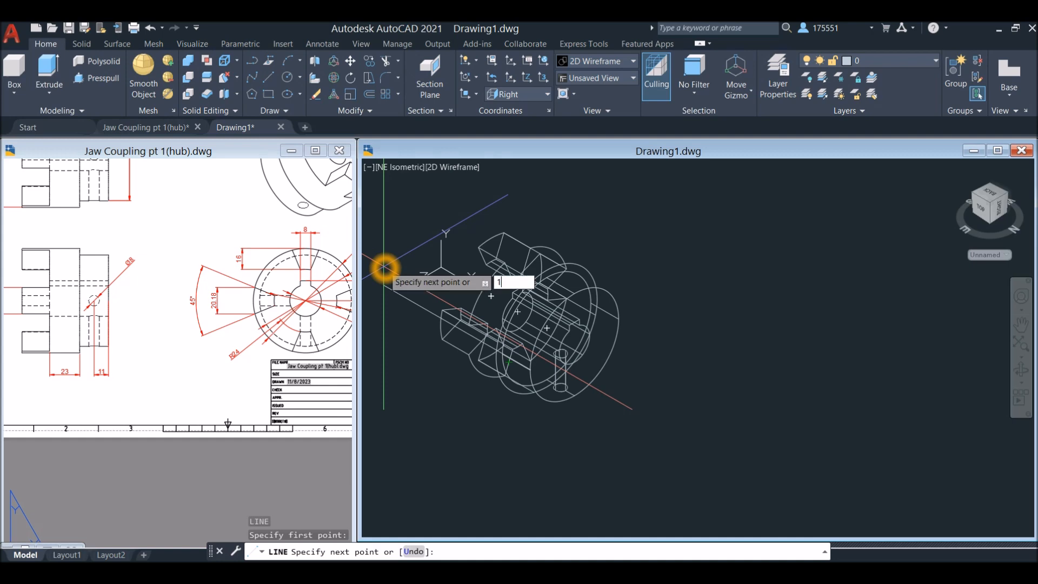
{"action": "key", "text": "Return"}
{"action": "key", "text": "Return"}
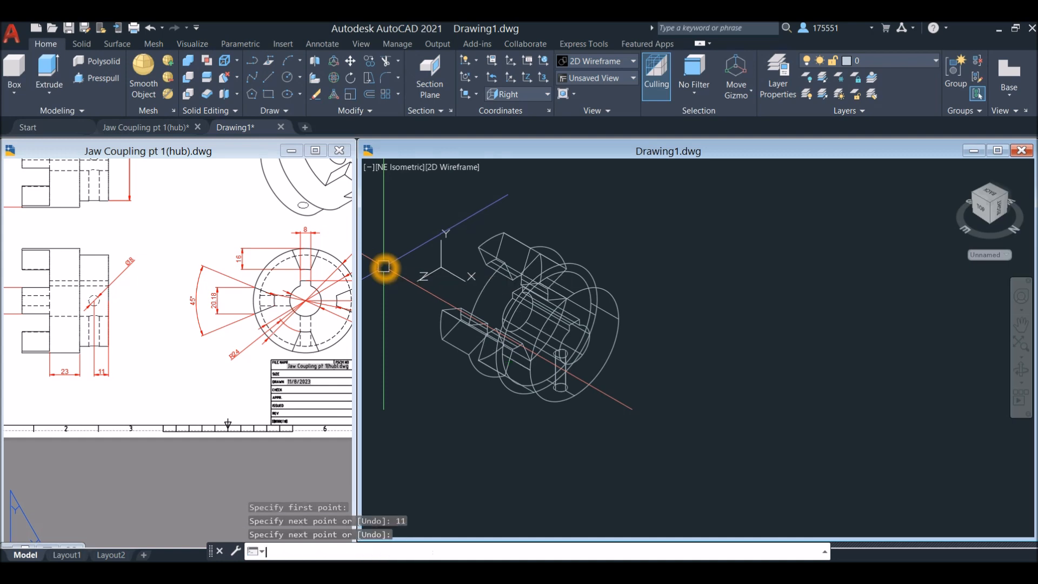
{"action": "left_click", "coordinate": [455, 169]}
{"action": "left_click", "coordinate": [508, 262]}
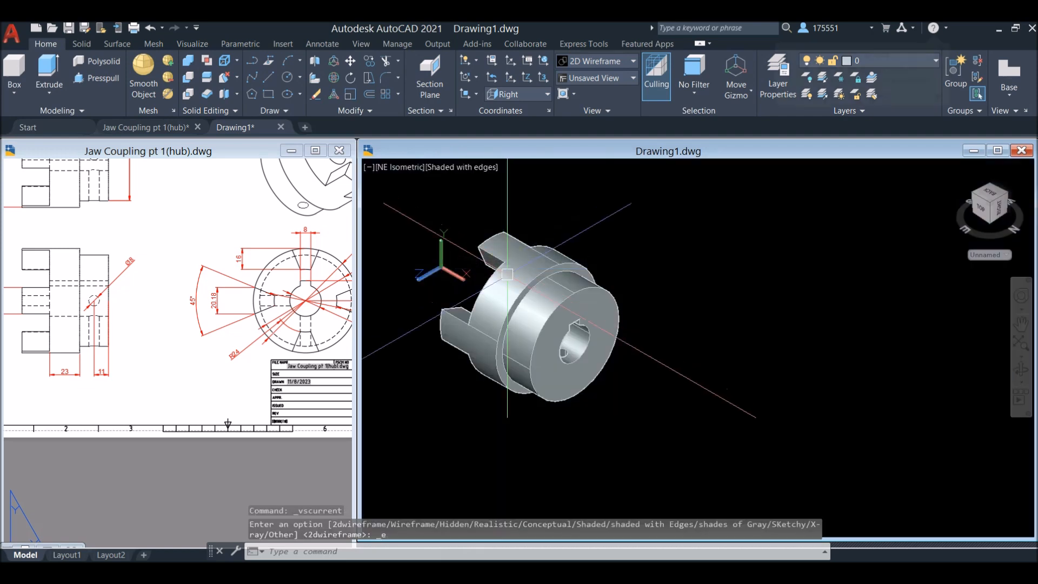
Draw a circle of diameter 8 on the side of the rear boss, centred on the inner end of the 11 long line
{"action": "scroll", "coordinate": [522, 366], "scroll_direction": "up", "scroll_amount": 5}
{"action": "left_click", "coordinate": [525, 364]}
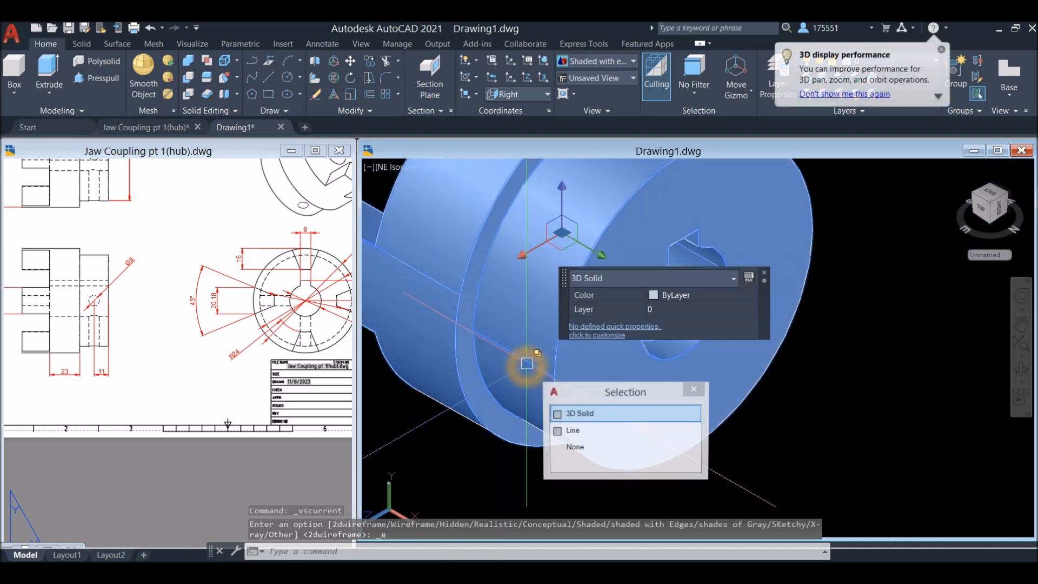
{"action": "left_click", "coordinate": [586, 430]}
{"action": "key", "text": "Escape"}
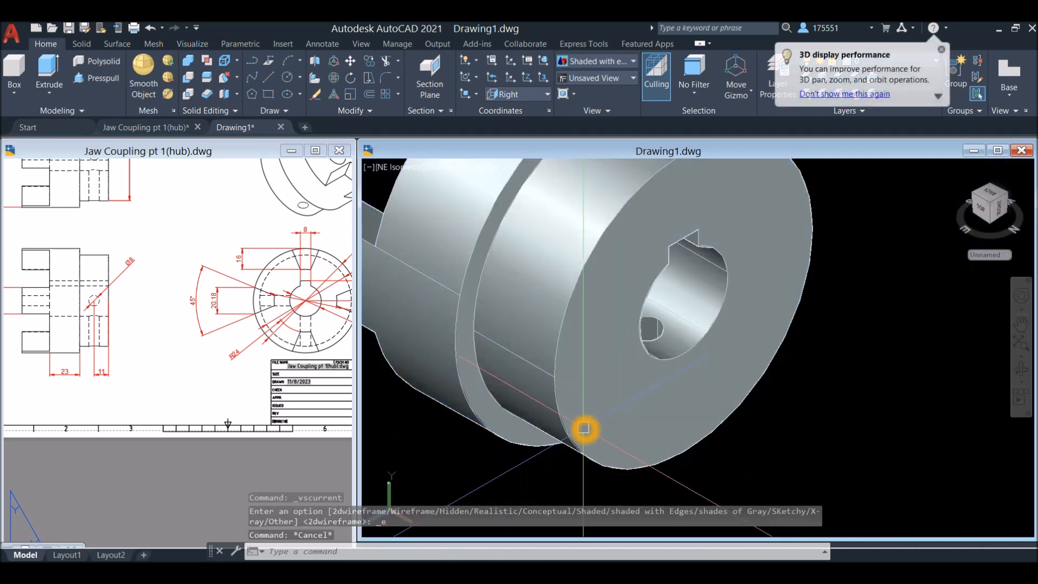
{"action": "key", "text": "Return"}
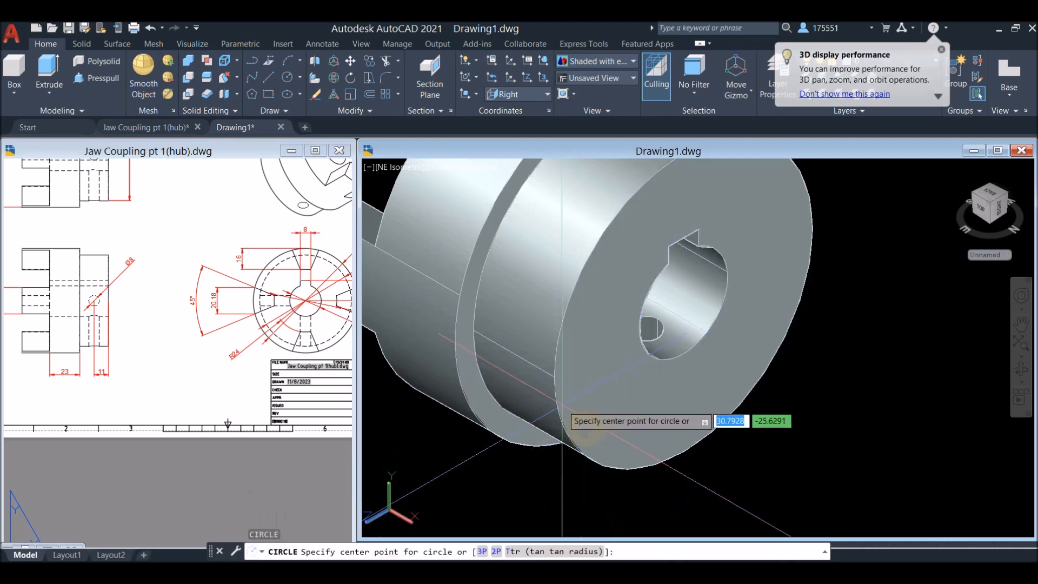
{"action": "left_click", "coordinate": [516, 364]}
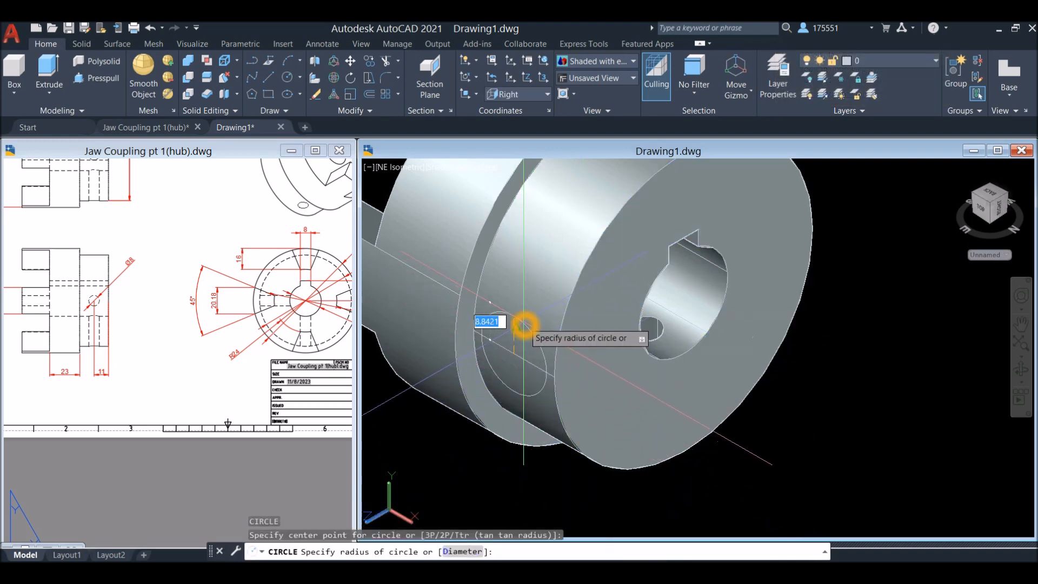
{"action": "type", "text": "d"}
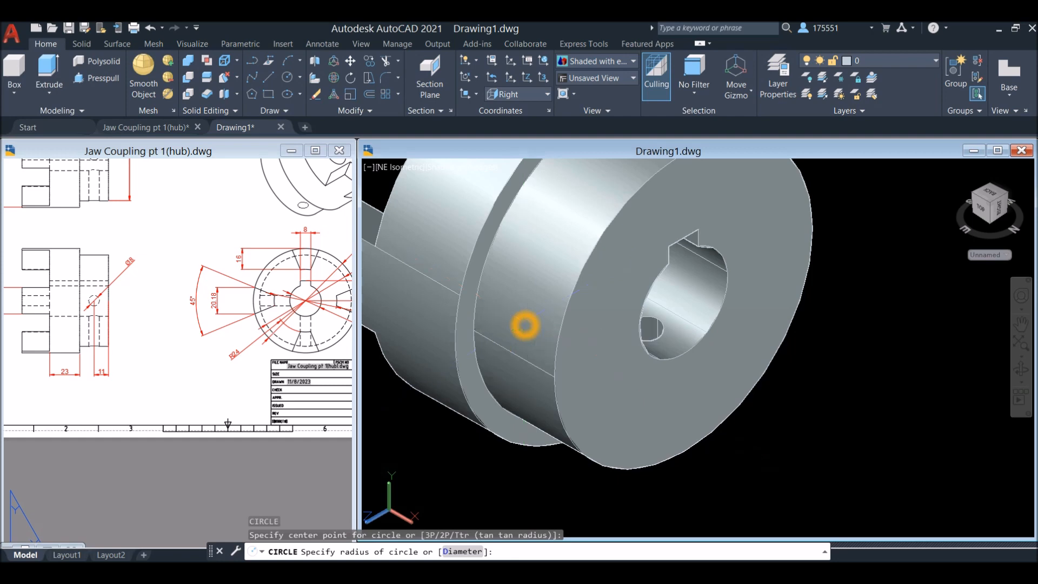
{"action": "key", "text": "Return"}
{"action": "key", "text": "Return"}
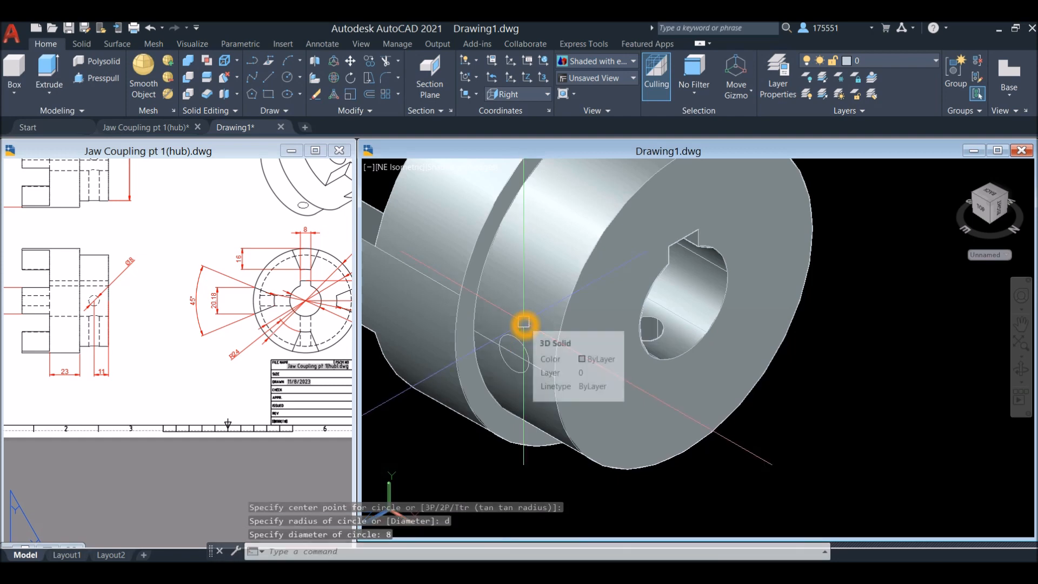
Extrude the diameter 8 circle inward from the side of the boss to the centre of the bore
{"action": "left_click", "coordinate": [523, 345]}
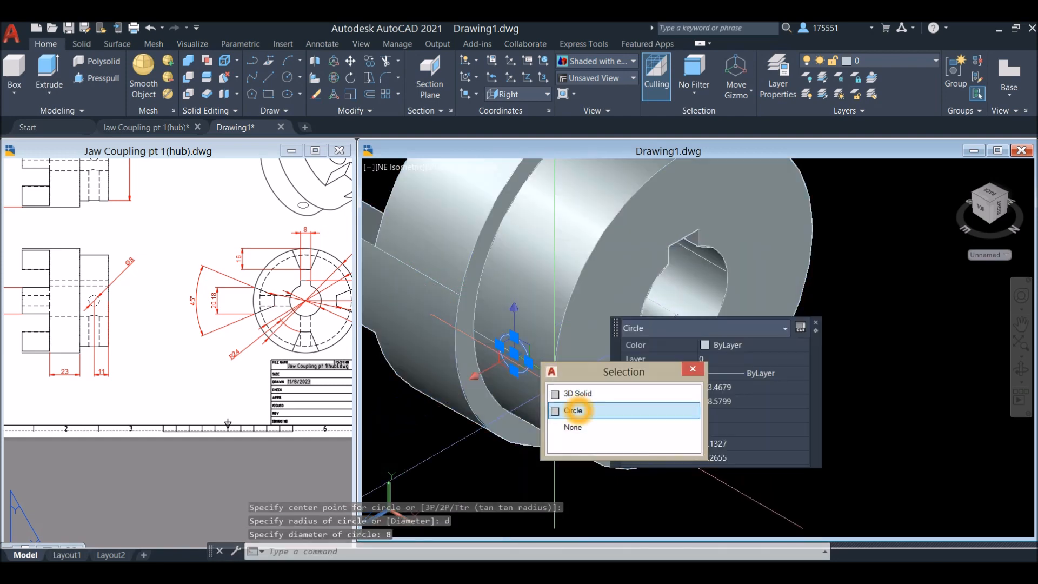
{"action": "left_click", "coordinate": [581, 408]}
{"action": "left_click", "coordinate": [49, 67]}
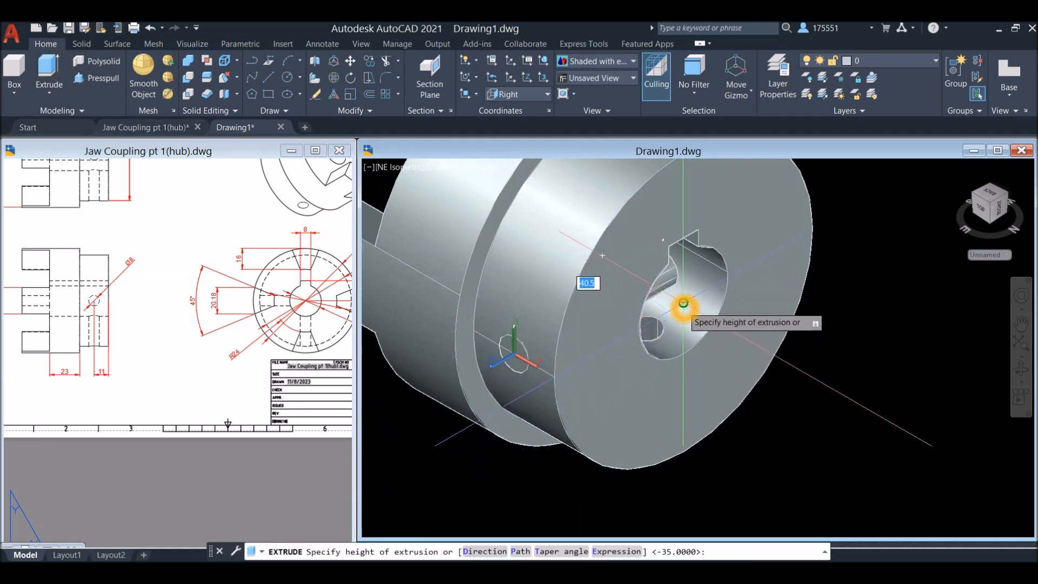
{"action": "left_click", "coordinate": [684, 304]}
{"action": "middle_click_drag", "start_coordinate": [760, 308], "coordinate": [696, 283], "text": "shift"}
{"action": "scroll", "coordinate": [695, 347], "scroll_direction": "down", "scroll_amount": 2}
{"action": "middle_click_drag", "start_coordinate": [704, 336], "coordinate": [722, 314], "text": "shift"}
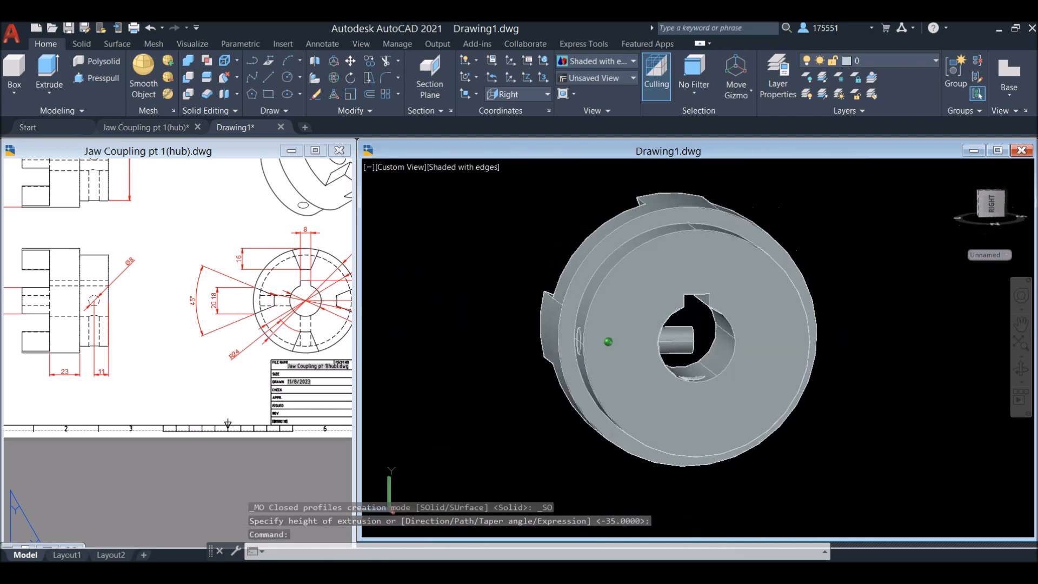
From the Back view, create a polar array of the diameter 8 cylinder around the centre of the rear boss
{"action": "left_click", "coordinate": [401, 166]}
{"action": "left_click", "coordinate": [427, 246]}
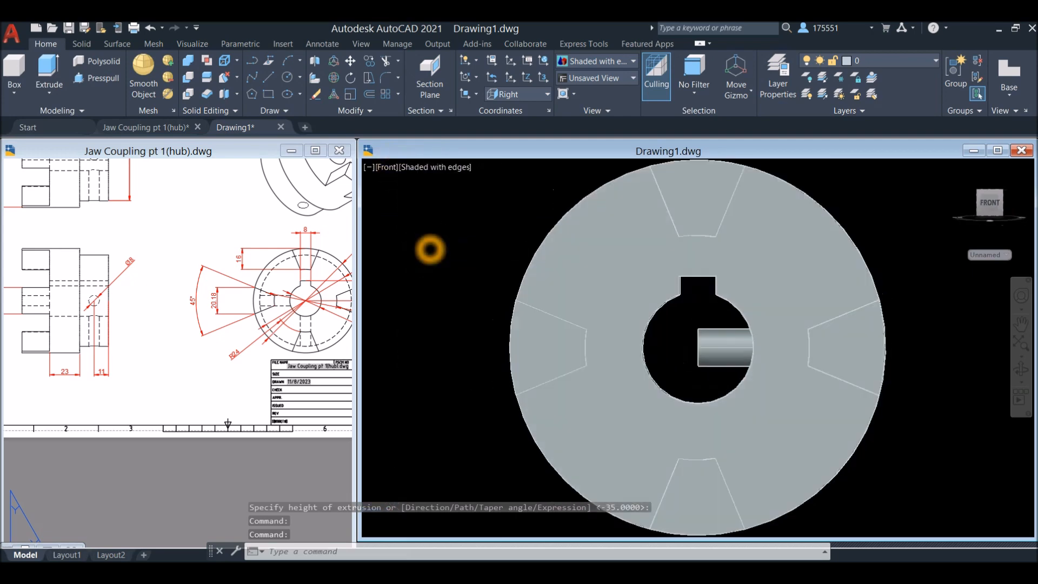
{"action": "left_click", "coordinate": [386, 167]}
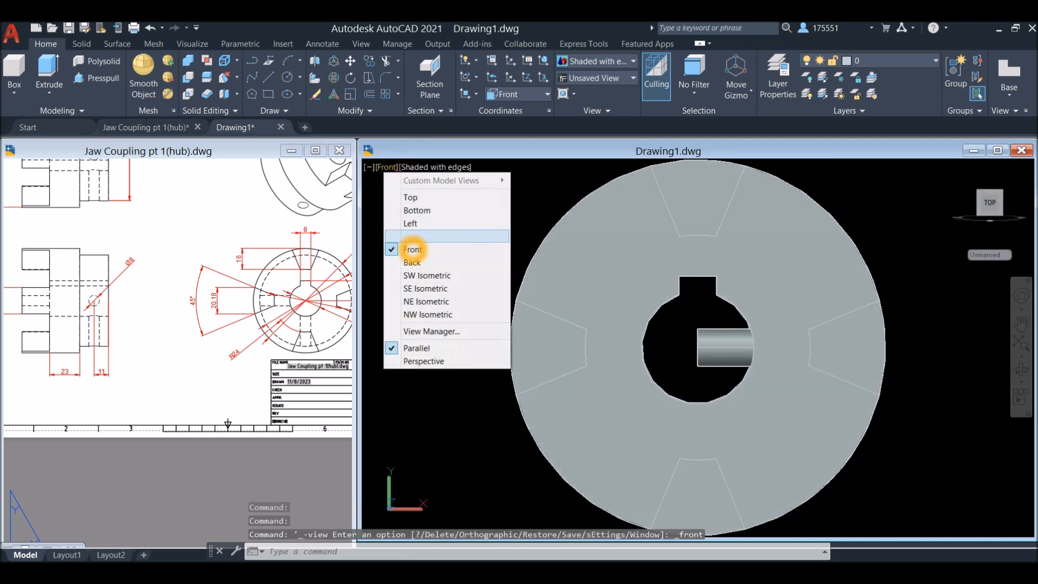
{"action": "left_click", "coordinate": [413, 263]}
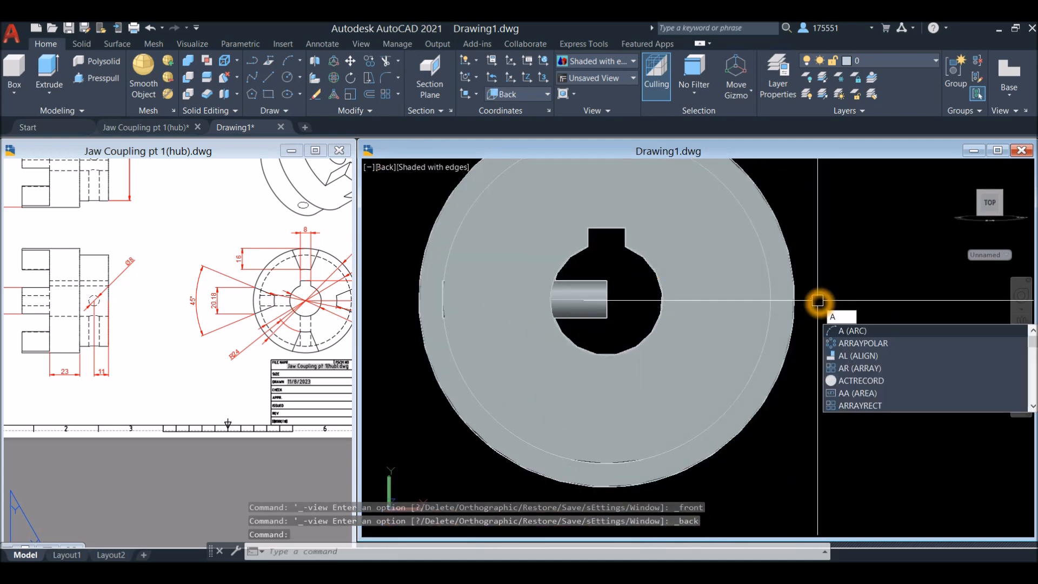
{"action": "left_click", "coordinate": [866, 344]}
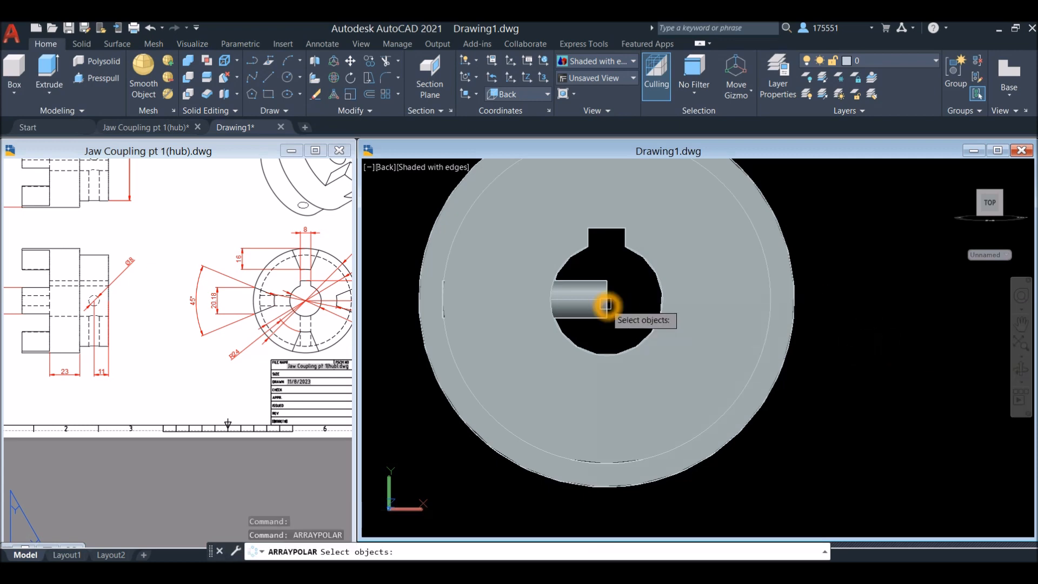
{"action": "left_click", "coordinate": [606, 304]}
{"action": "key", "text": "Return"}
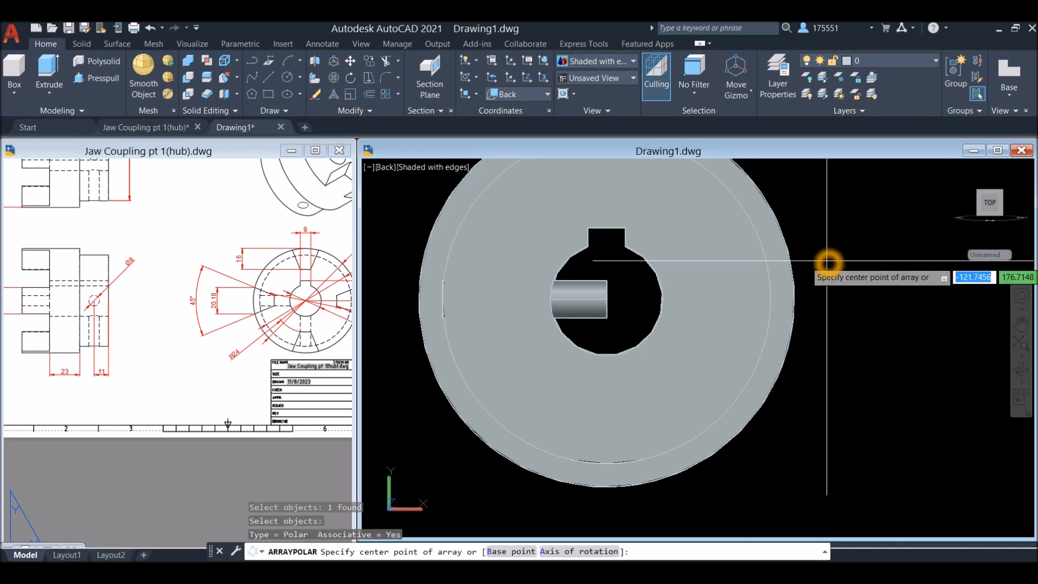
{"action": "right_click", "coordinate": [622, 293], "text": "shift"}
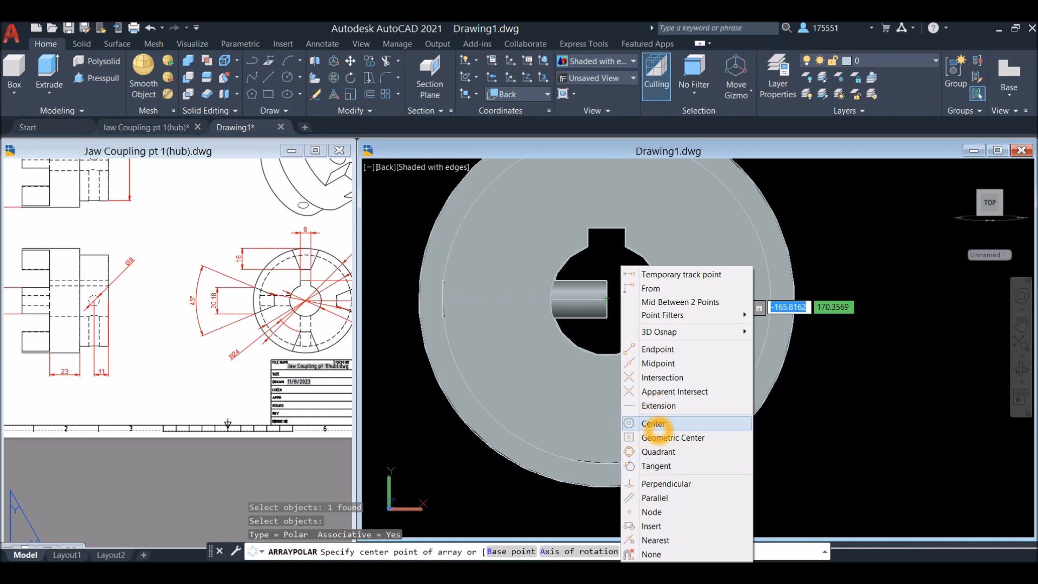
{"action": "left_click", "coordinate": [653, 423]}
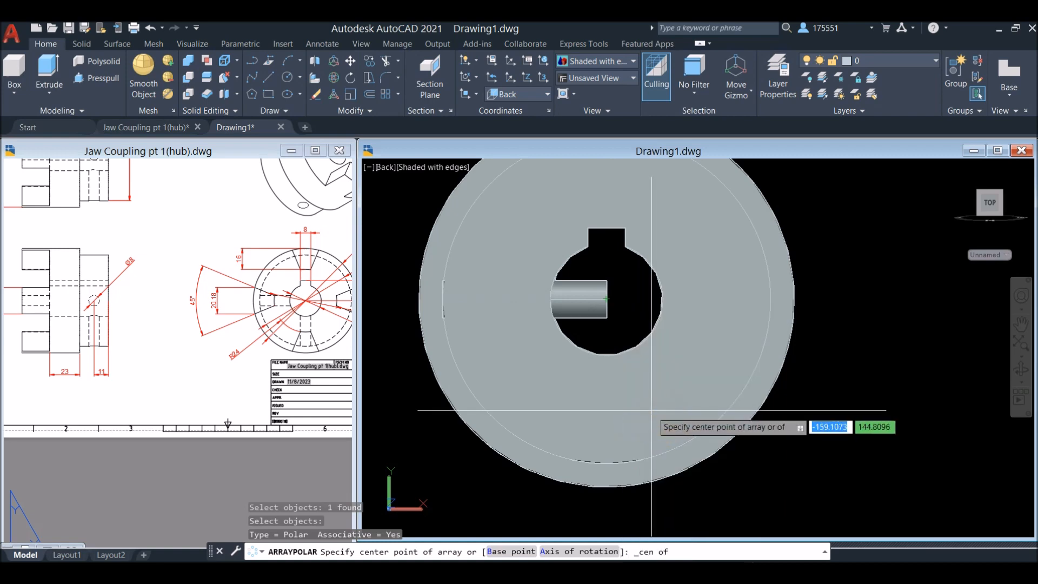
{"action": "left_click", "coordinate": [677, 457]}
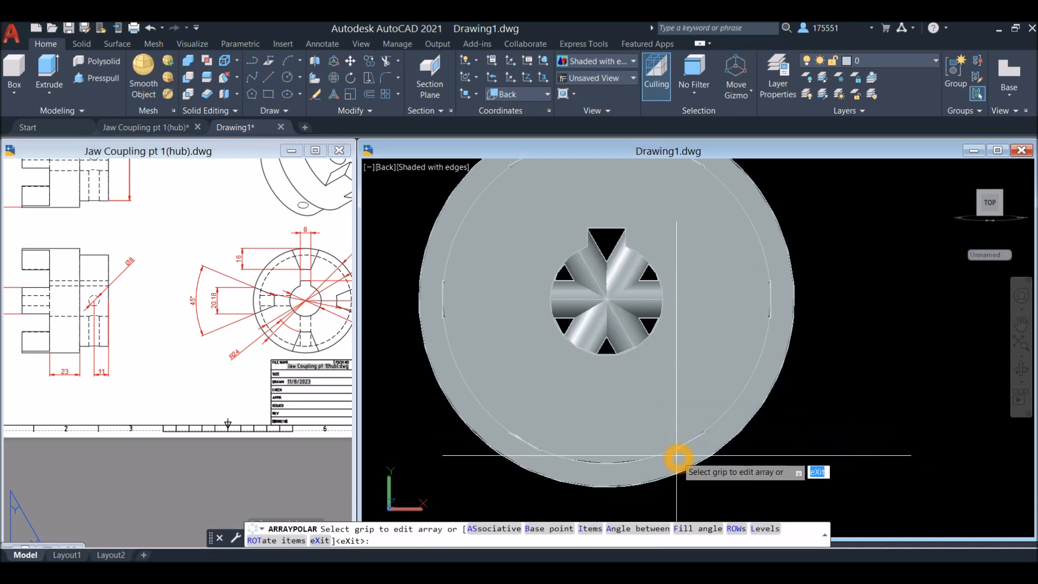
Set the cylinder's polar array to 4 items and finish it
{"action": "right_click", "coordinate": [782, 235]}
{"action": "left_click", "coordinate": [822, 312]}
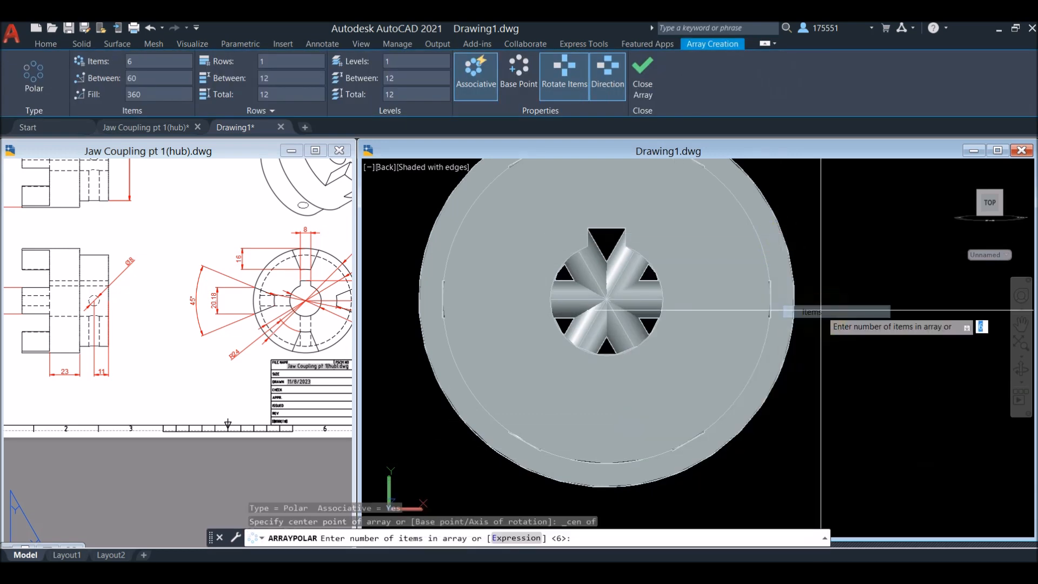
{"action": "type", "text": "4"}
{"action": "key", "text": "Return"}
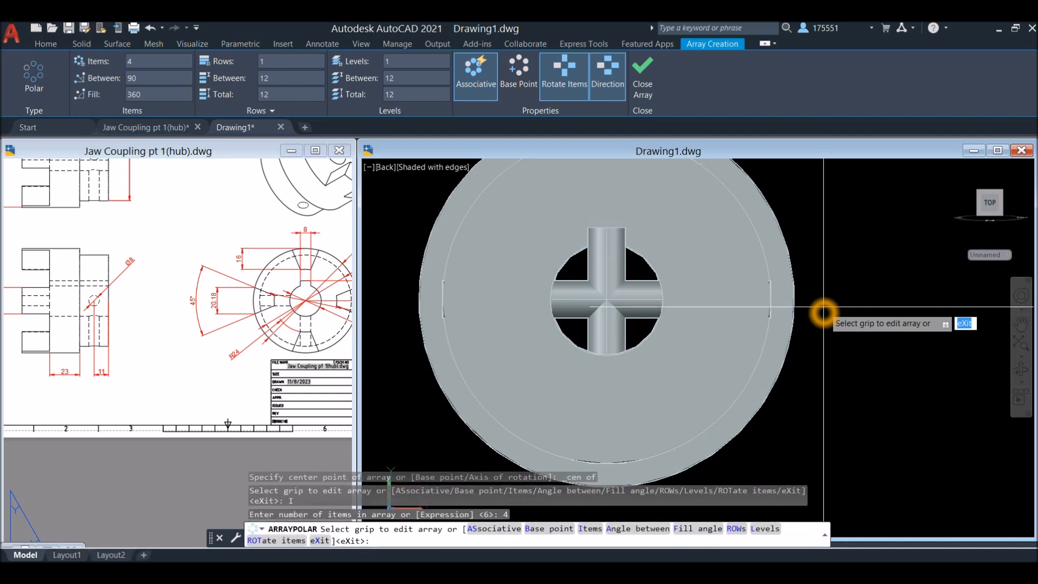
{"action": "key", "text": "Return"}
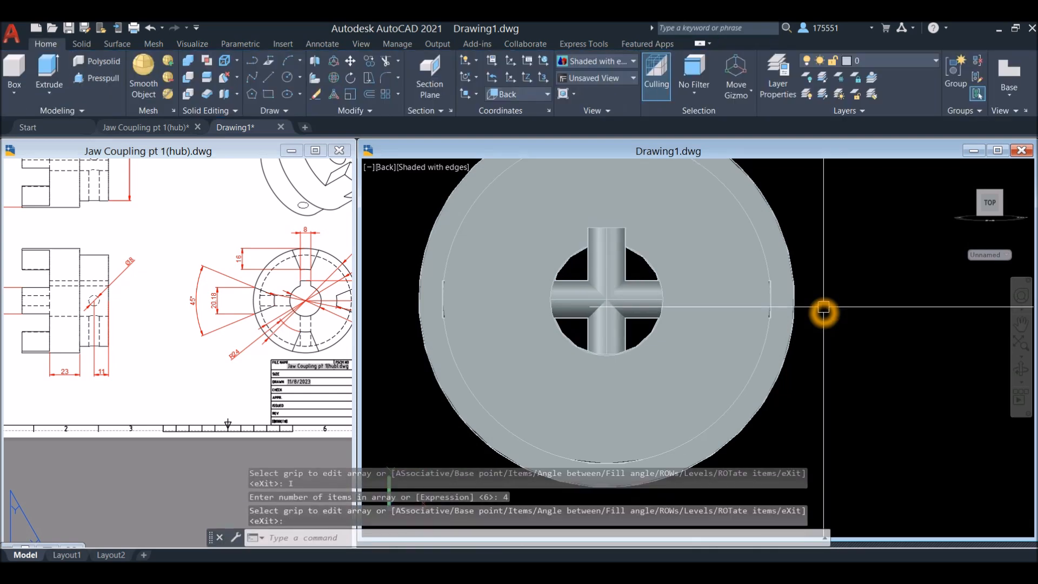
Explode the polar array of cylinders into separate solids
{"action": "type", "text": "x"}
{"action": "key", "text": "Return"}
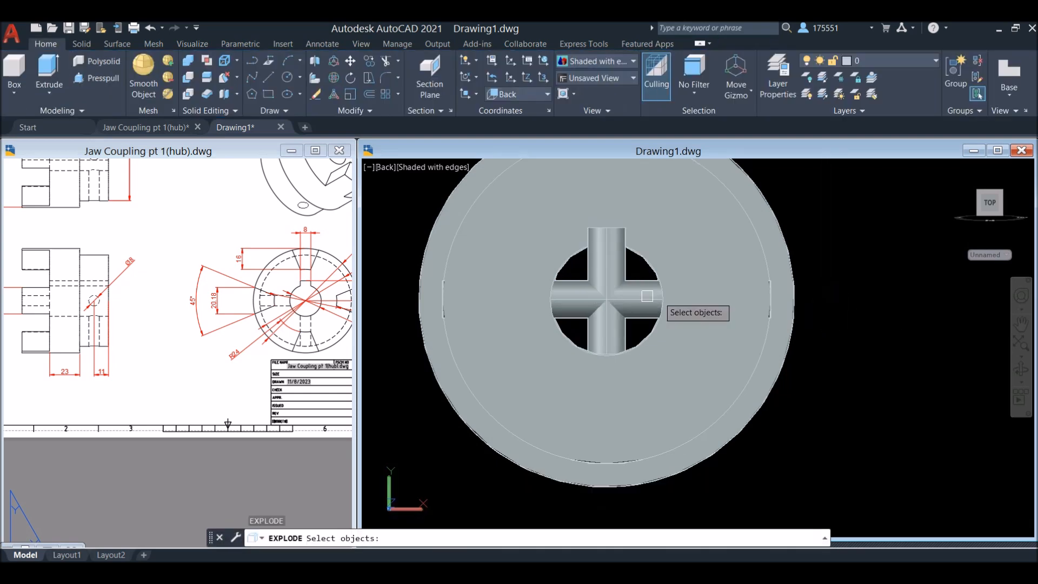
{"action": "left_click", "coordinate": [633, 297]}
{"action": "right_click", "coordinate": [850, 239]}
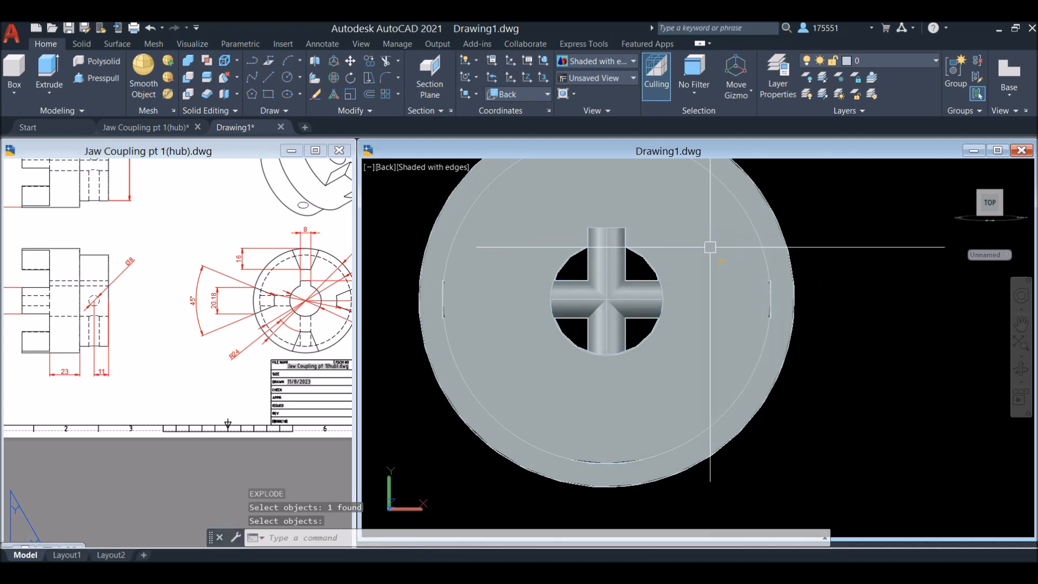
Delete the cylinder pointing at the keyway and the horizontal one on the left as seen from the back
{"action": "left_click", "coordinate": [573, 288]}
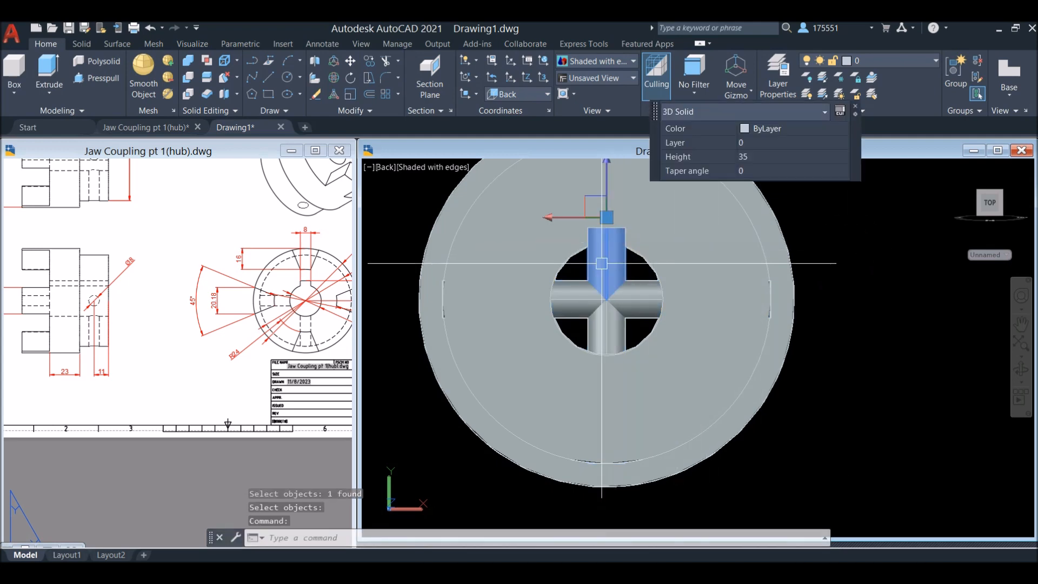
{"action": "left_click", "coordinate": [571, 295]}
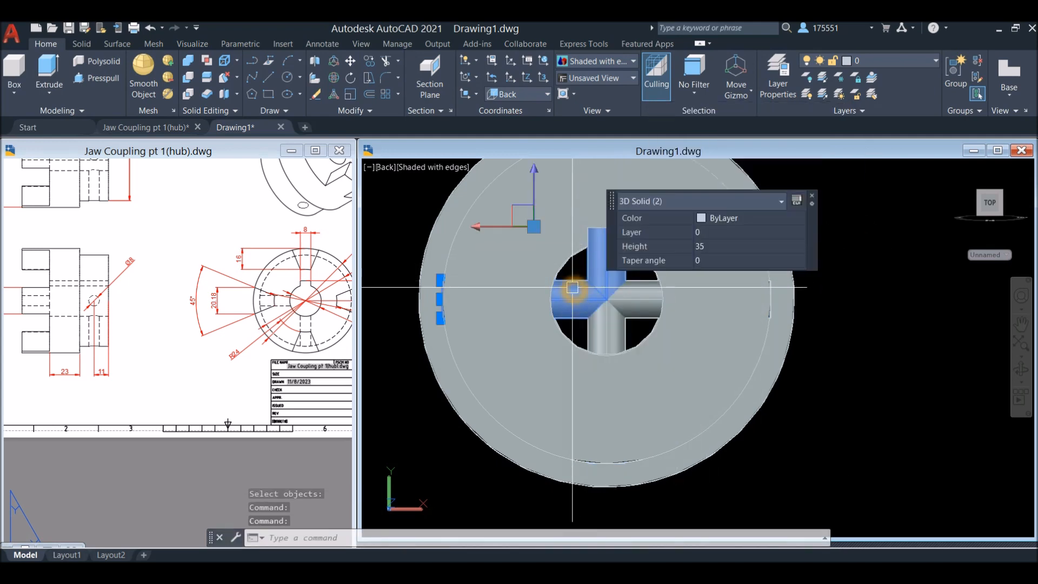
{"action": "left_click", "coordinate": [880, 298]}
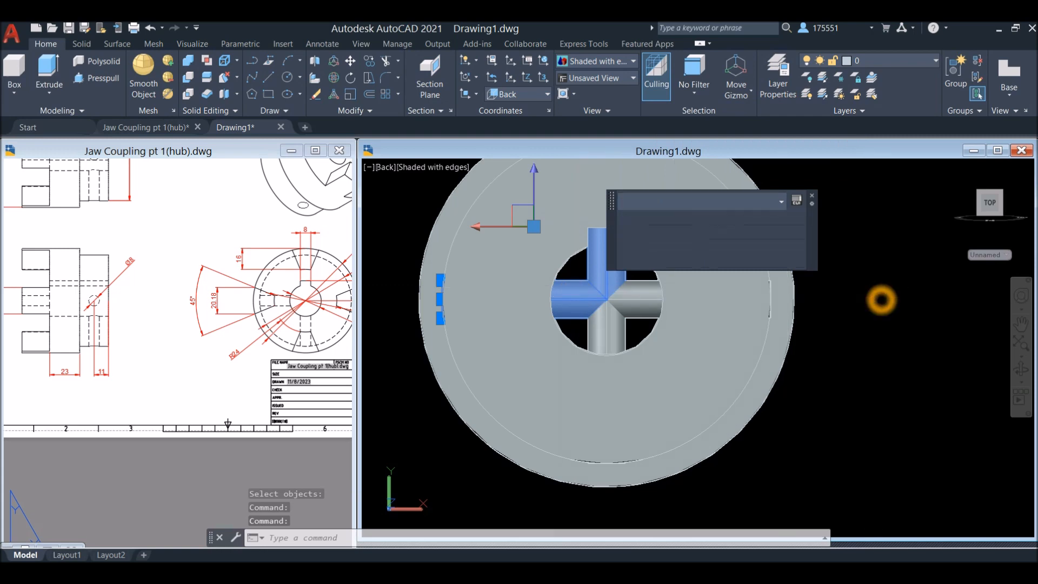
{"action": "key", "text": "Delete"}
Subtract the two remaining diameter 8 cylinders from the hub body to cut the cross holes
{"action": "middle_click_drag", "start_coordinate": [879, 301], "coordinate": [797, 315], "text": "shift"}
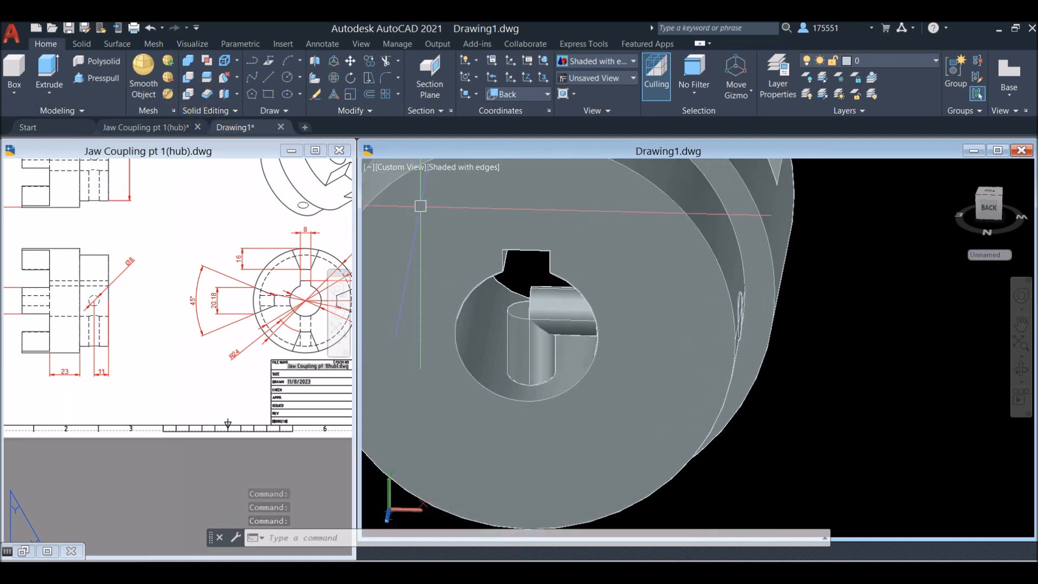
{"action": "left_click", "coordinate": [187, 93]}
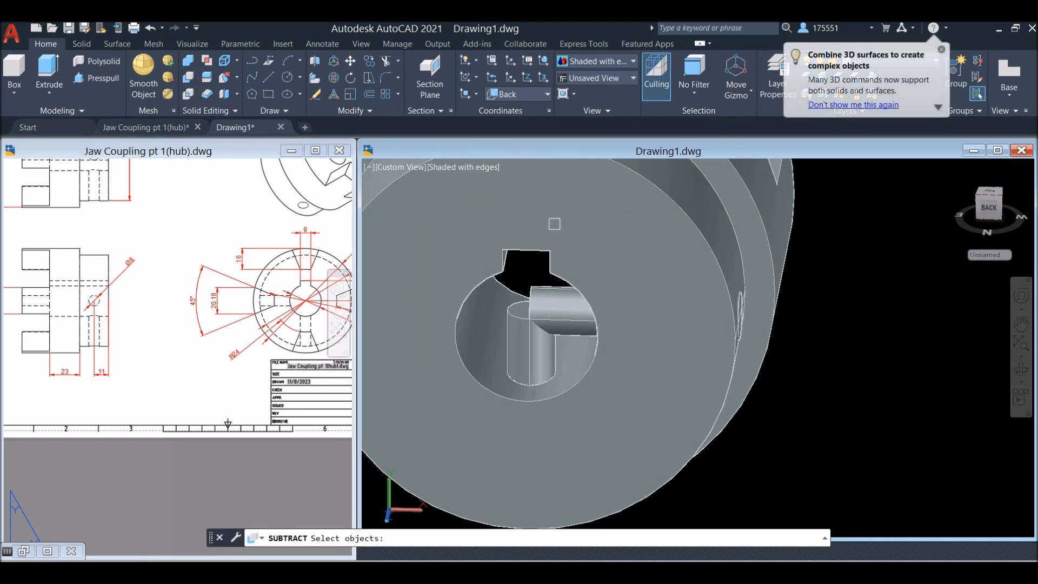
{"action": "left_click", "coordinate": [702, 290]}
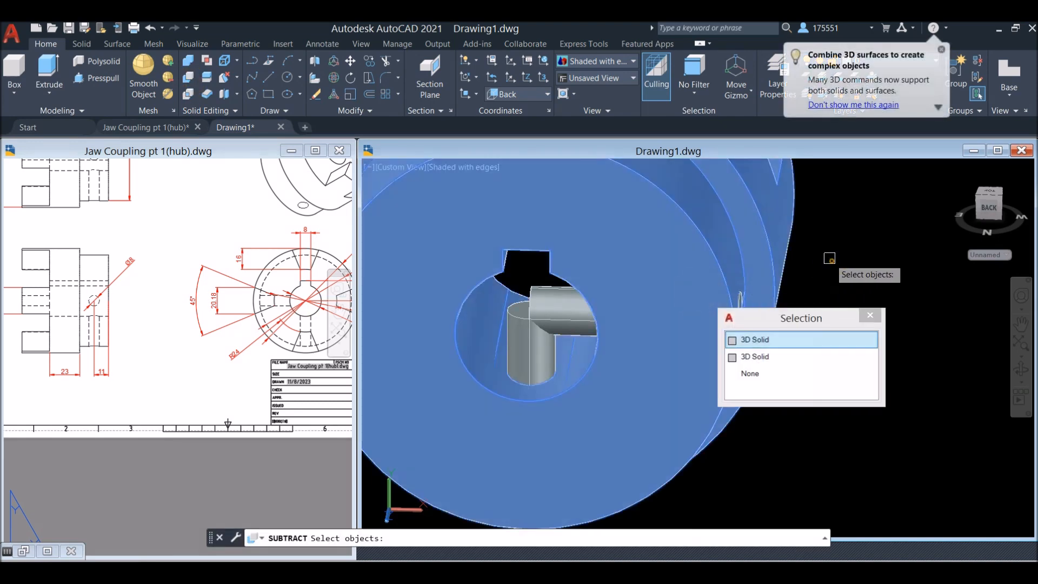
{"action": "key", "text": "Return"}
{"action": "key", "text": "Return"}
{"action": "left_click", "coordinate": [574, 312]}
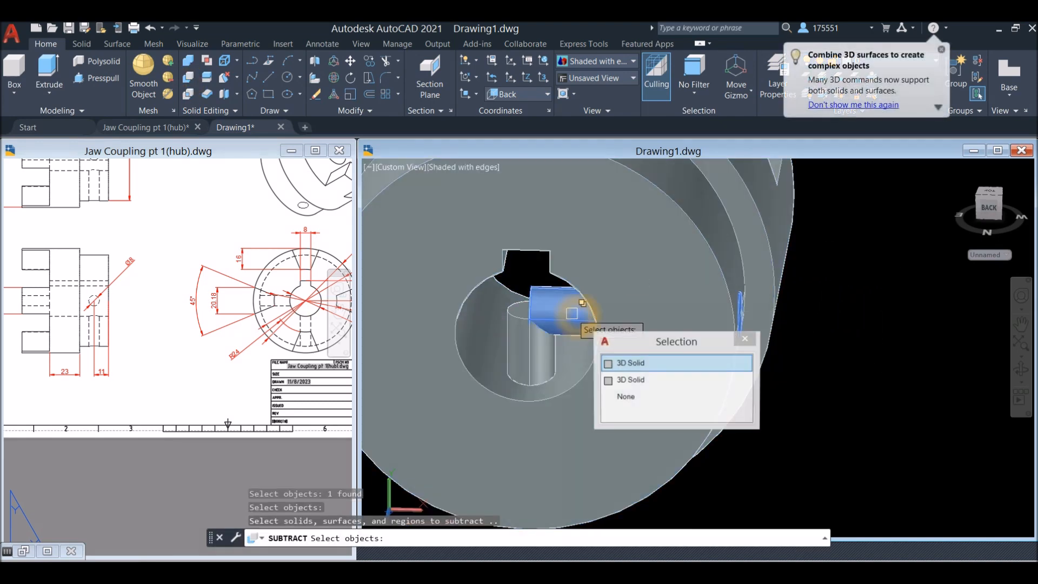
{"action": "left_click", "coordinate": [535, 345]}
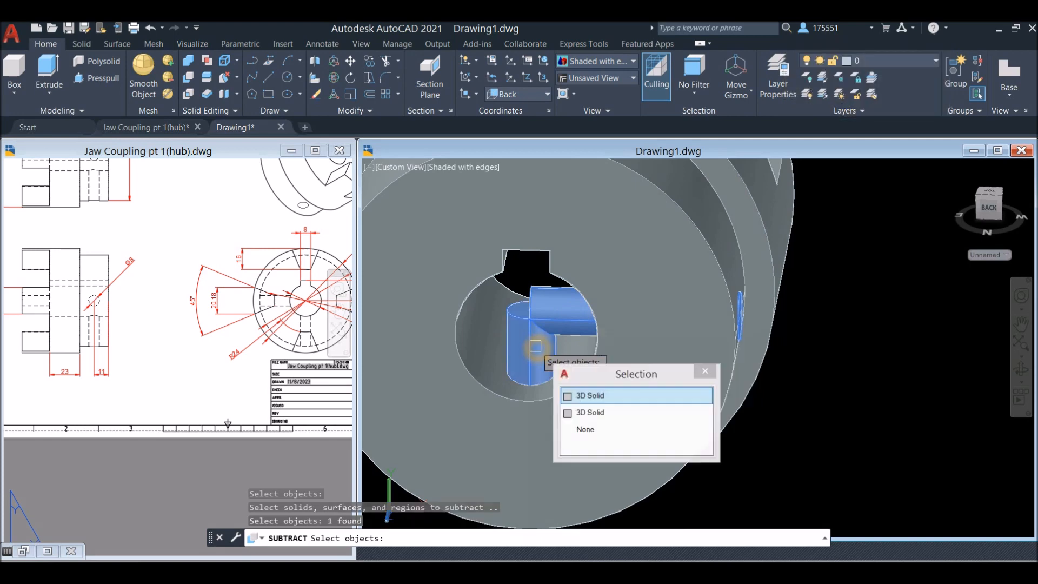
{"action": "key", "text": "Return"}
{"action": "key", "text": "Return"}
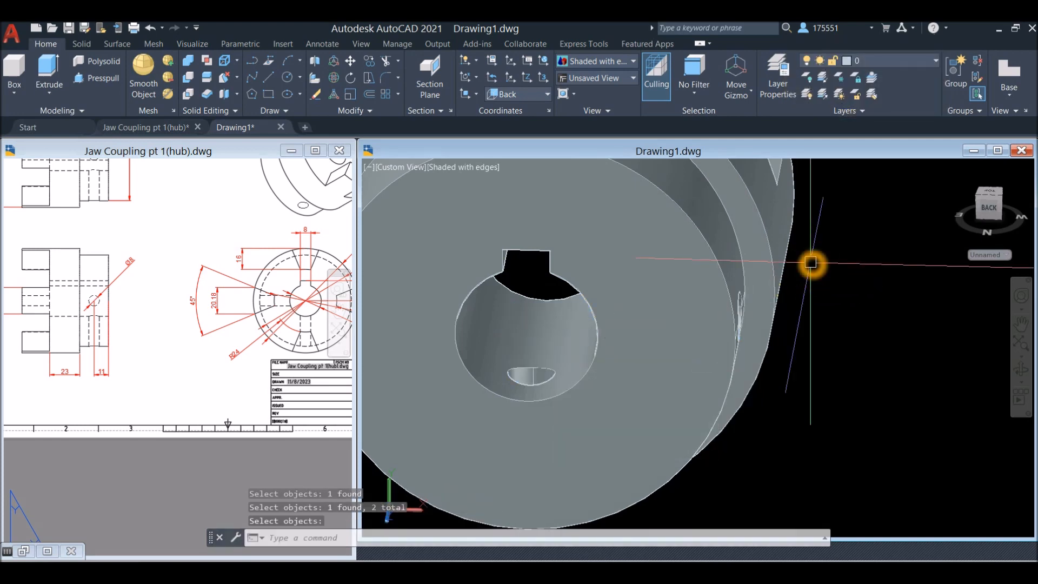
{"action": "middle_click_drag", "start_coordinate": [812, 264], "coordinate": [695, 262], "text": "shift"}
{"action": "scroll", "coordinate": [786, 276], "scroll_direction": "down", "scroll_amount": 5}
{"action": "scroll", "coordinate": [726, 265], "scroll_direction": "up", "scroll_amount": 3}
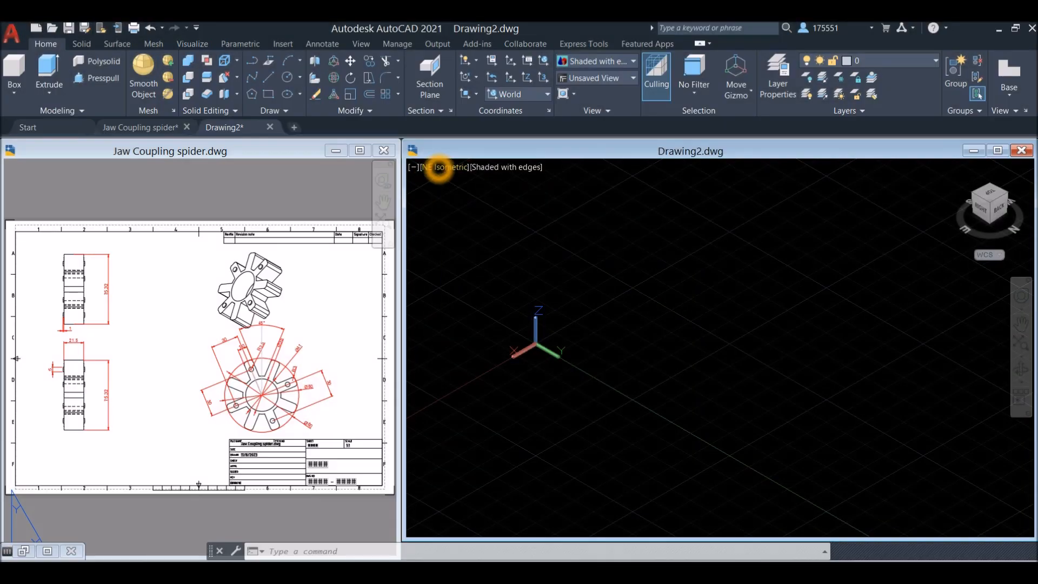
Set Drawing2 to the Front view and check the outer diameter dimension in the Jaw Coupling spider reference drawing
{"action": "left_click", "coordinate": [439, 168]}
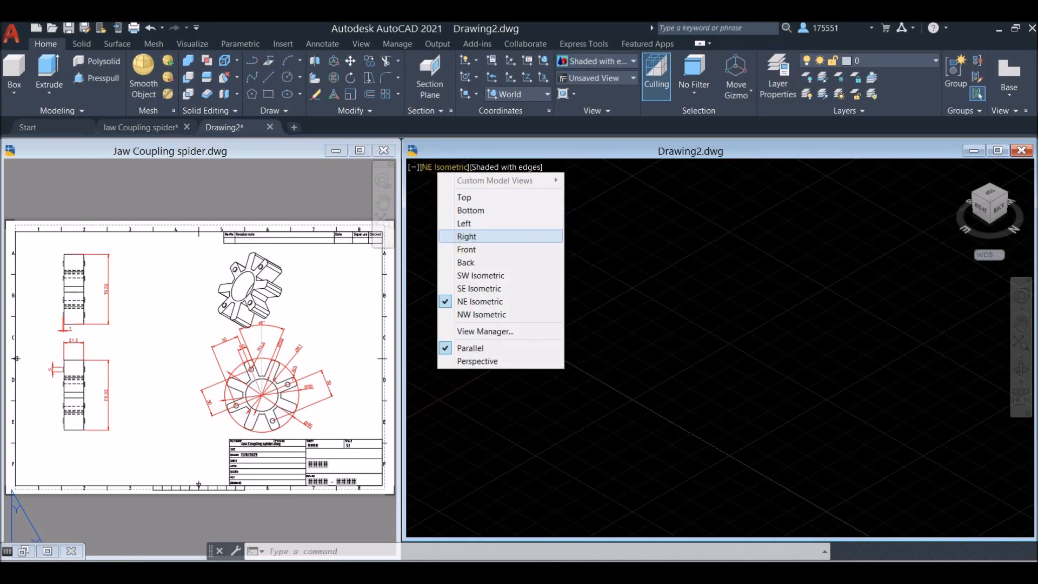
{"action": "left_click", "coordinate": [468, 250]}
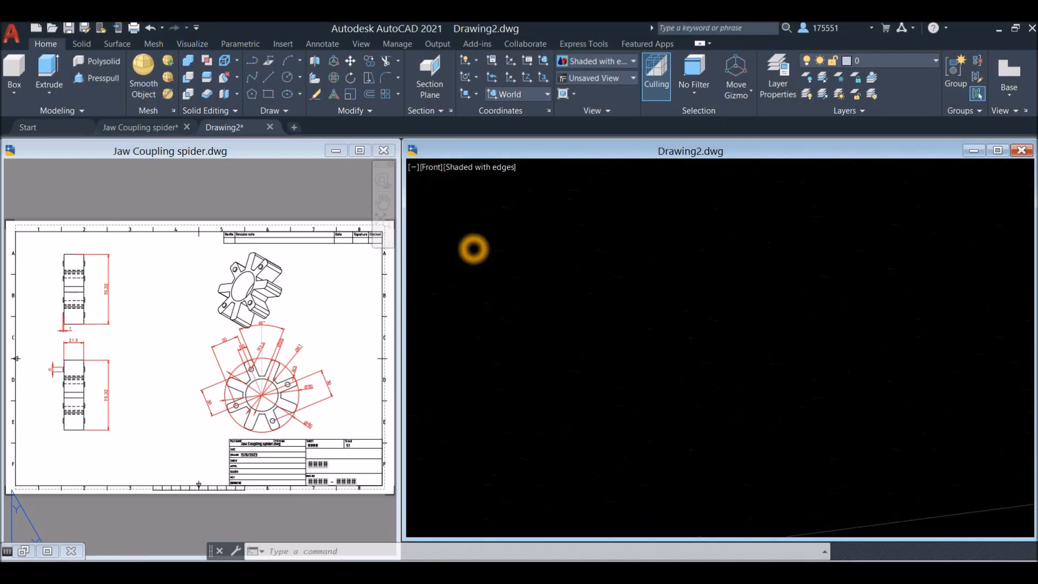
{"action": "left_click", "coordinate": [279, 429]}
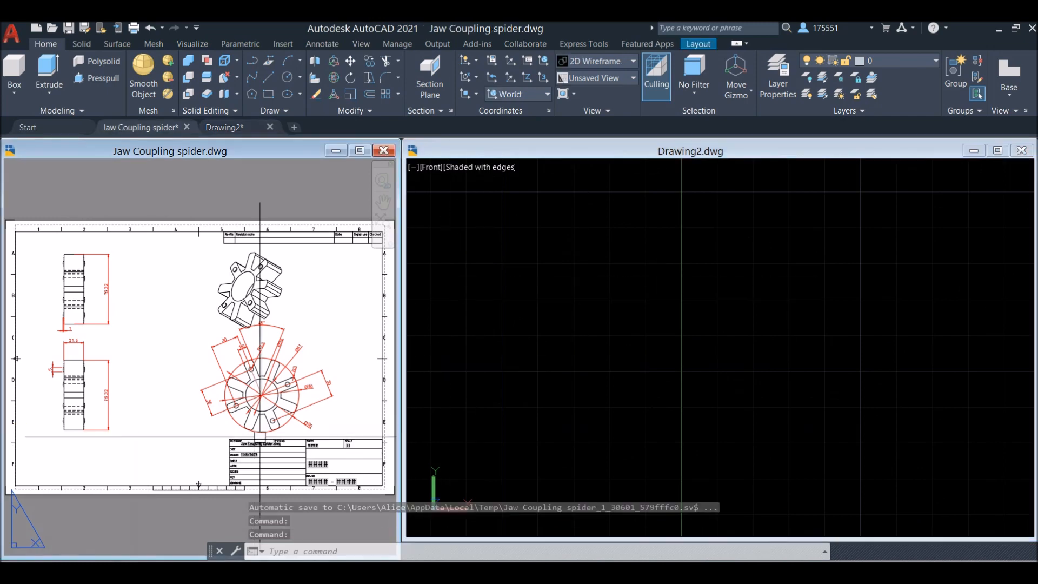
{"action": "scroll", "coordinate": [279, 429], "scroll_direction": "up", "scroll_amount": 3}
{"action": "mouse_move", "coordinate": [278, 429]}
{"action": "middle_mouse_down"}
{"action": "mouse_move", "coordinate": [167, 422]}
{"action": "mouse_move", "coordinate": [221, 415]}
{"action": "middle_mouse_up"}
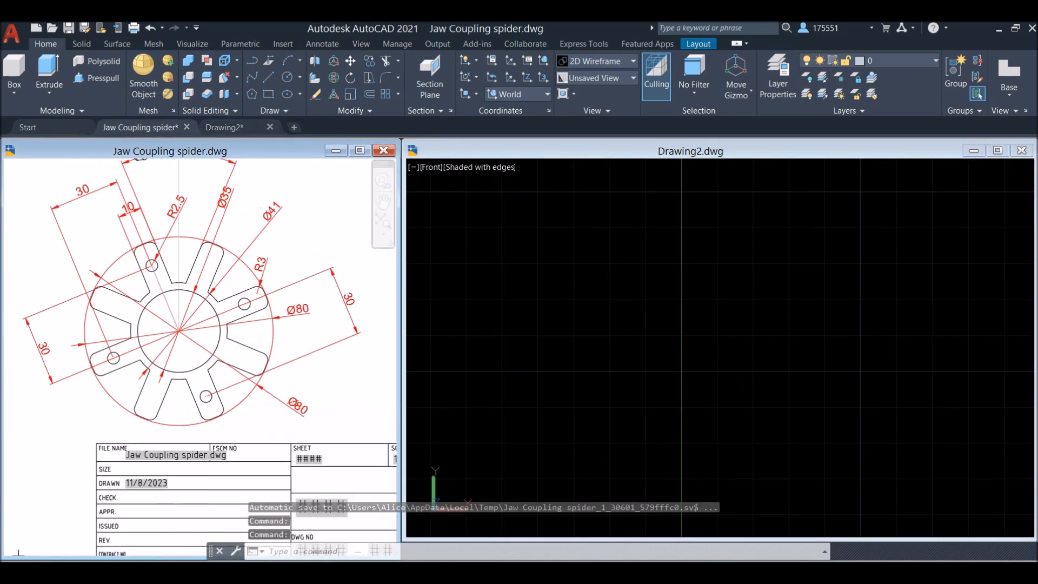
{"action": "left_click", "coordinate": [301, 409]}
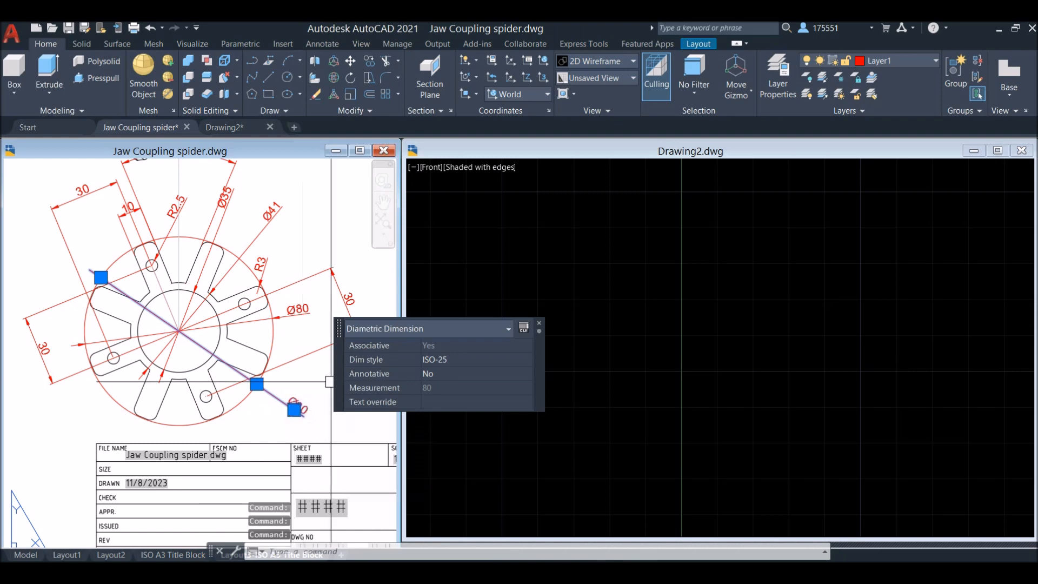
Draw a circle of diameter 80 in Drawing2 as the spider's outer outline
{"action": "left_click", "coordinate": [626, 243]}
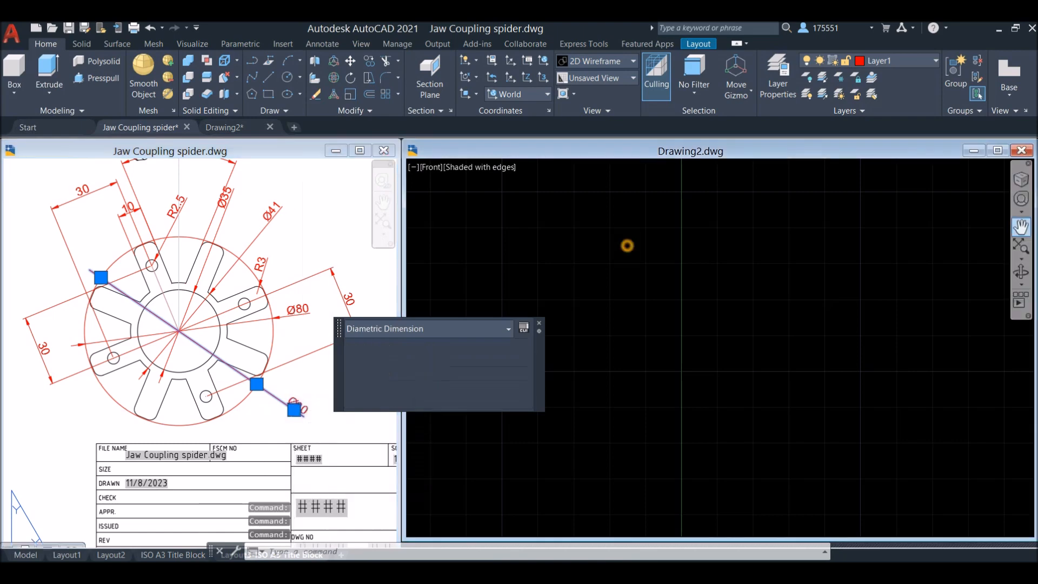
{"action": "left_click", "coordinate": [641, 249]}
{"action": "type", "text": "c"}
{"action": "key", "text": "Return"}
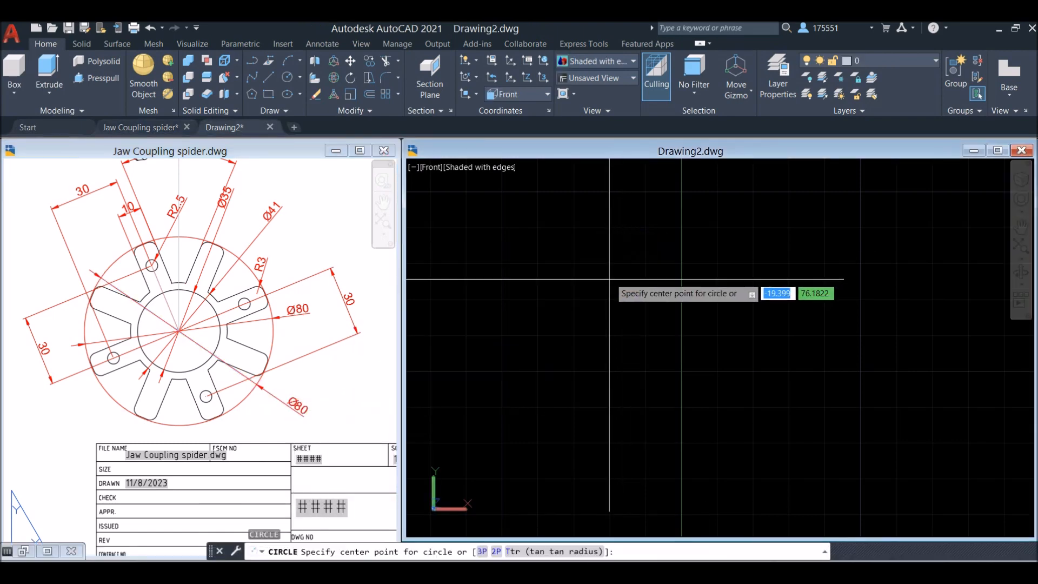
{"action": "left_click", "coordinate": [609, 311]}
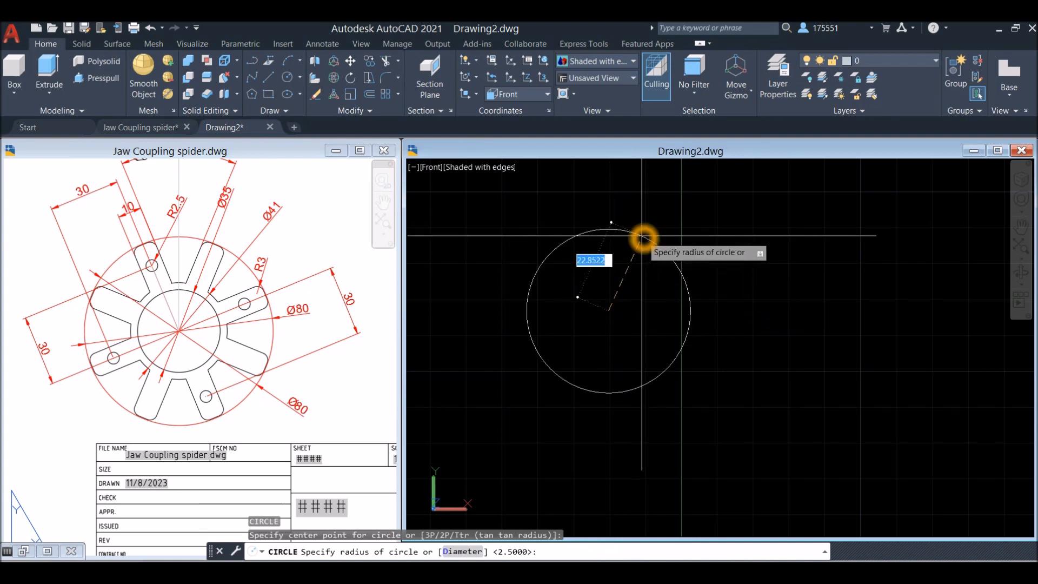
{"action": "key", "text": "Return"}
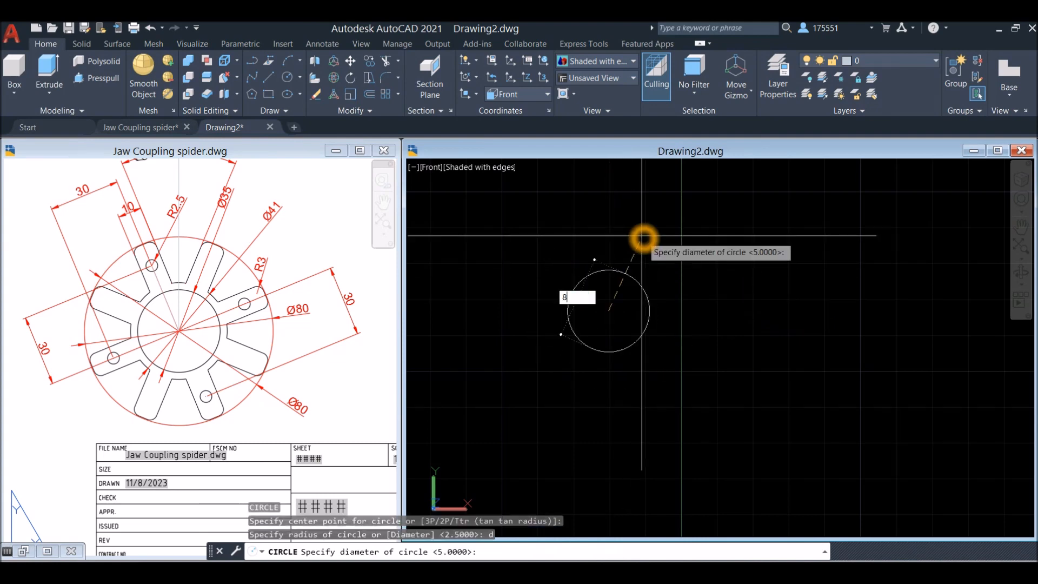
{"action": "type", "text": "80"}
{"action": "key", "text": "Return"}
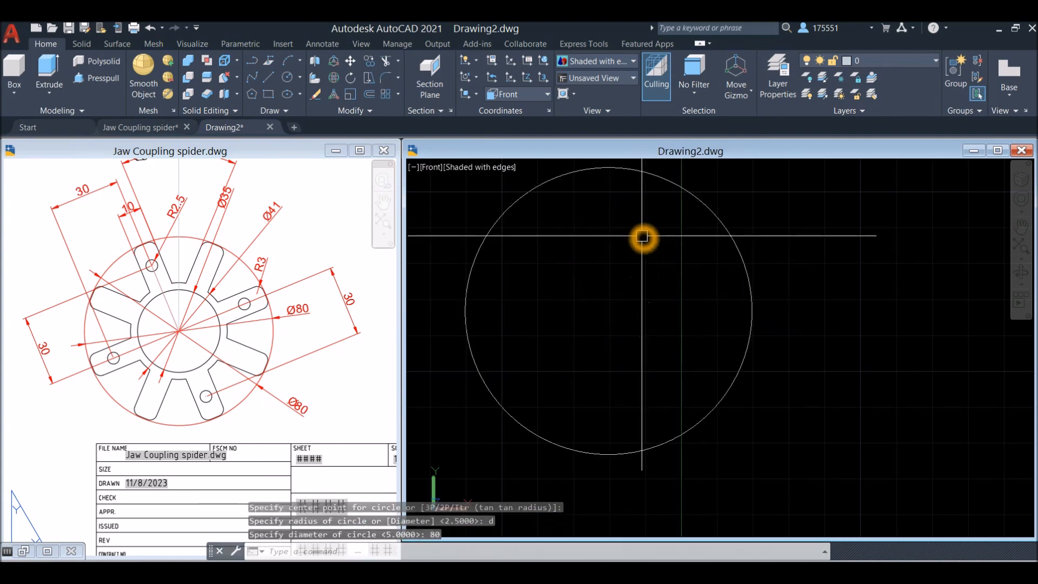
Start a second circle concentric with the diameter 80 circle
{"action": "right_click", "coordinate": [632, 262]}
{"action": "left_click", "coordinate": [654, 270]}
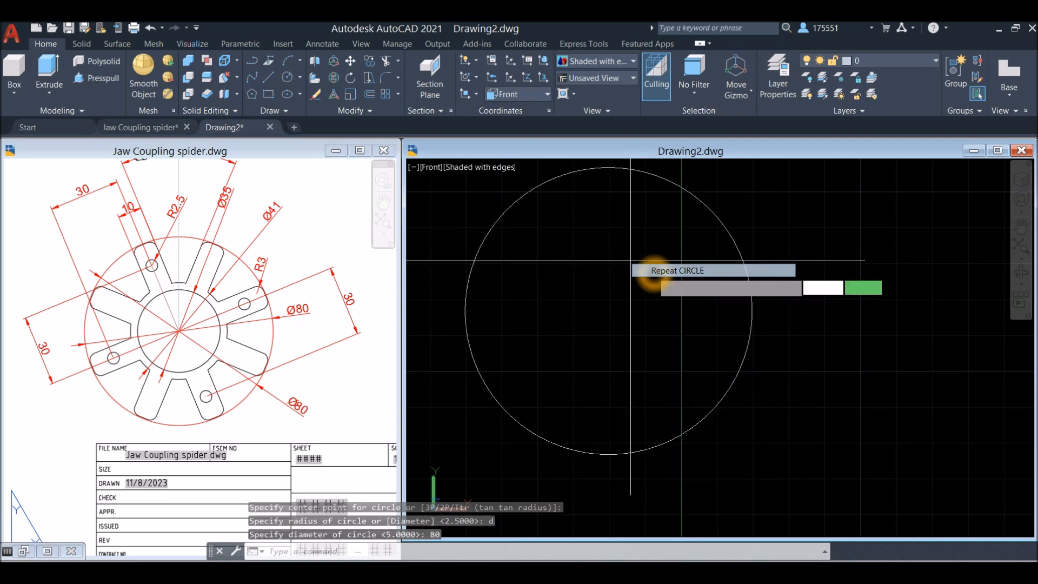
{"action": "left_click", "coordinate": [602, 312]}
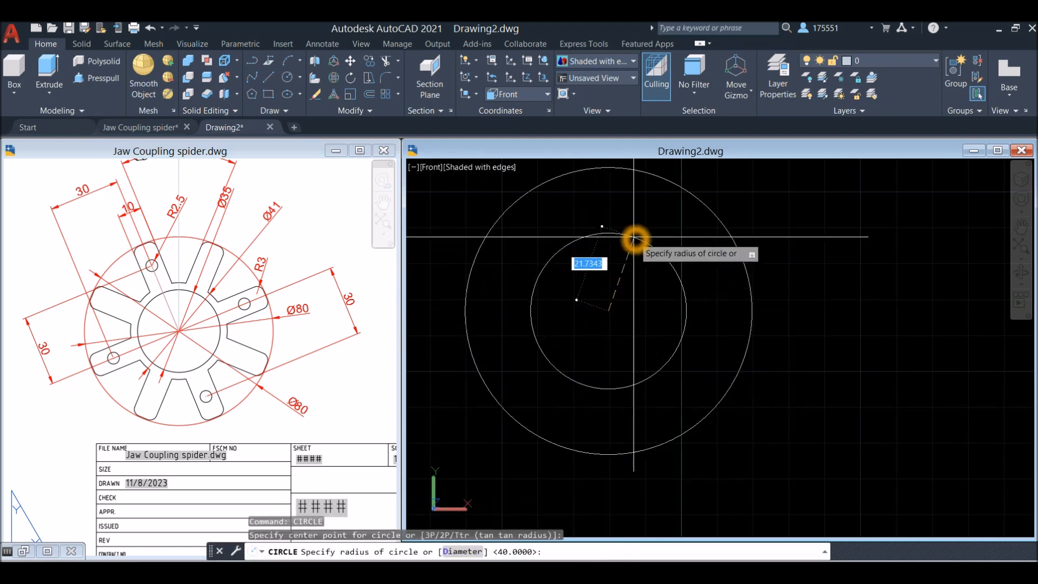
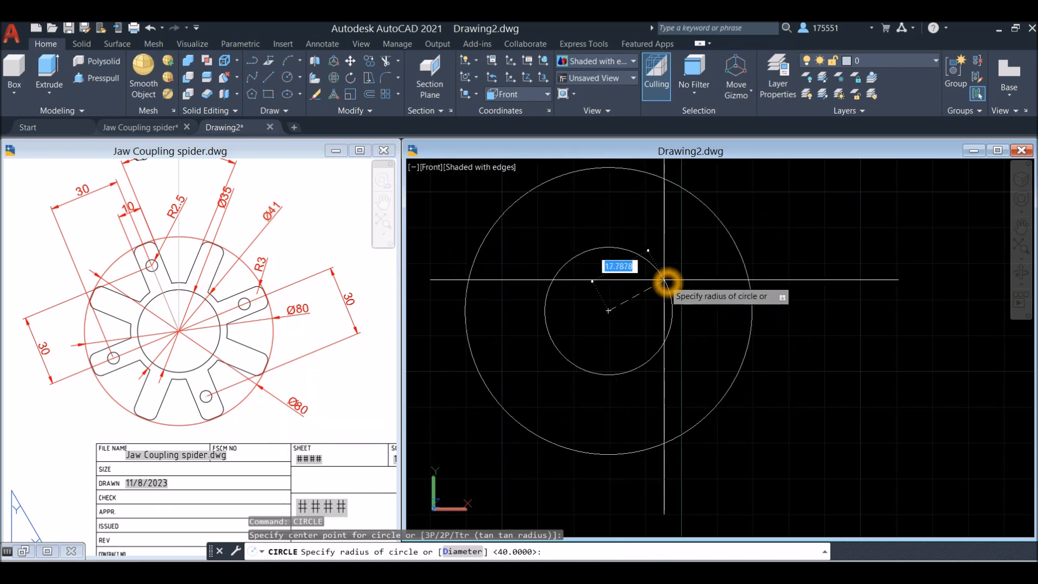
Complete the second concentric circle with a diameter of 41
{"action": "key", "text": "Return"}
{"action": "type", "text": "41"}
{"action": "key", "text": "Return"}
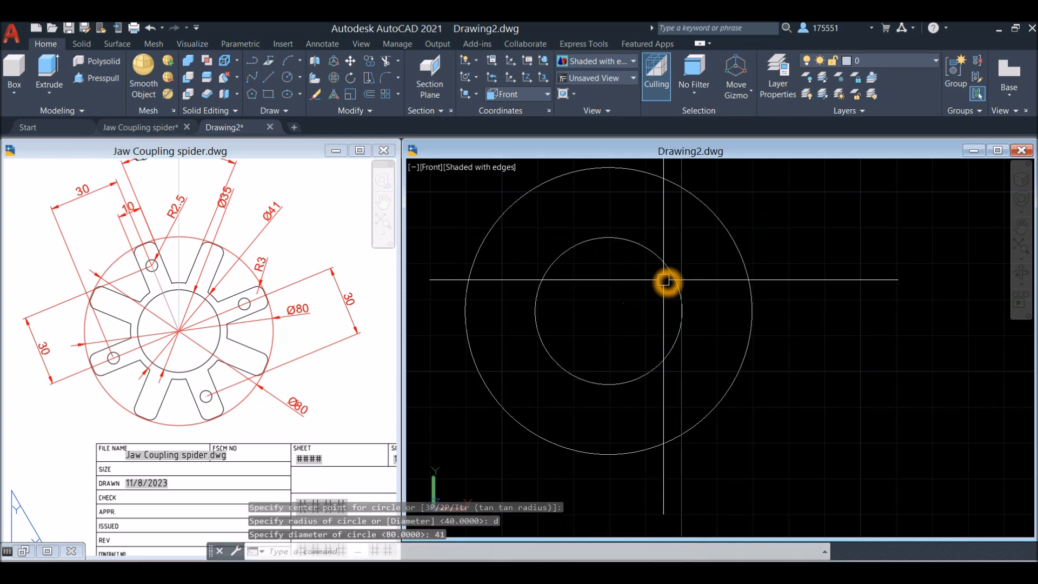
Draw a third circle of diameter 35 from the same center as the other two circles
{"action": "right_click", "coordinate": [623, 278]}
{"action": "left_click", "coordinate": [630, 284]}
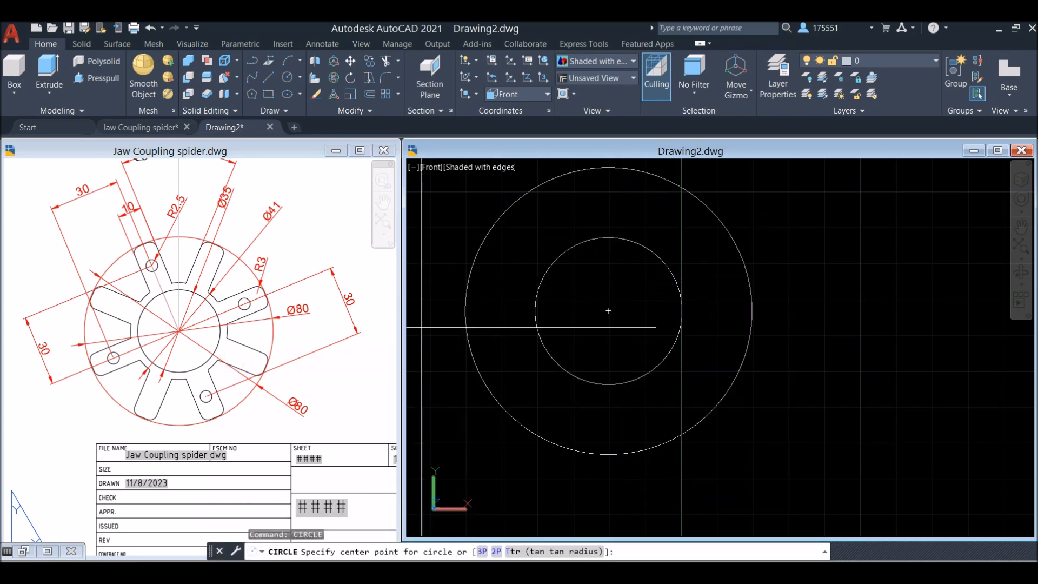
{"action": "left_click", "coordinate": [609, 311]}
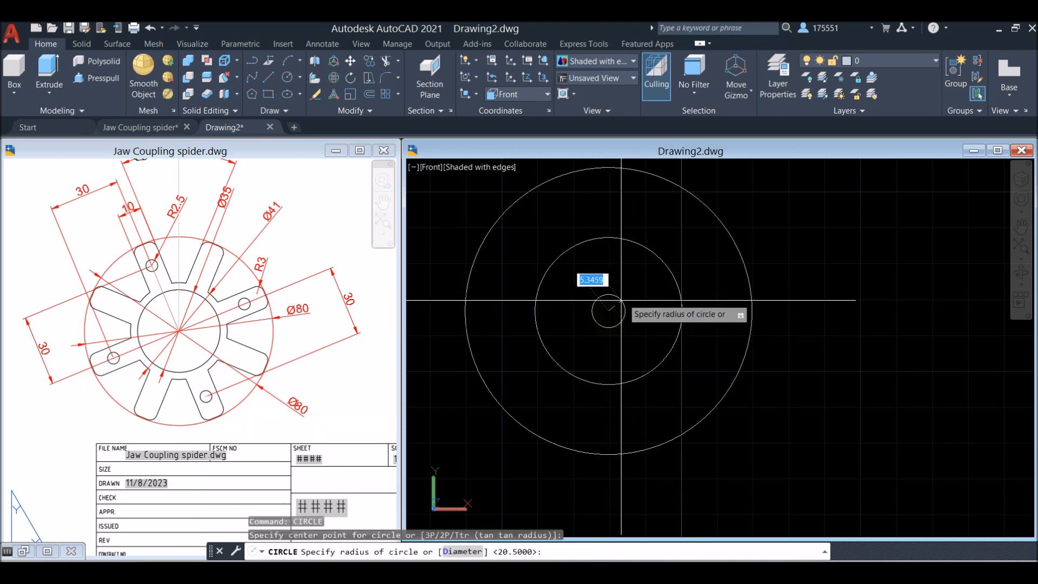
{"action": "key", "text": "Return"}
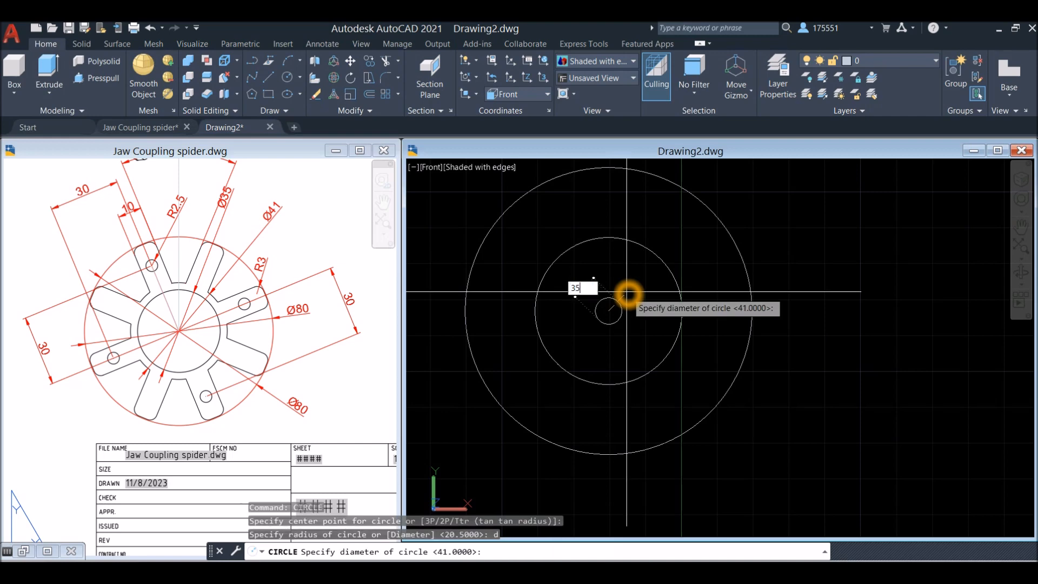
{"action": "key", "text": "Return"}
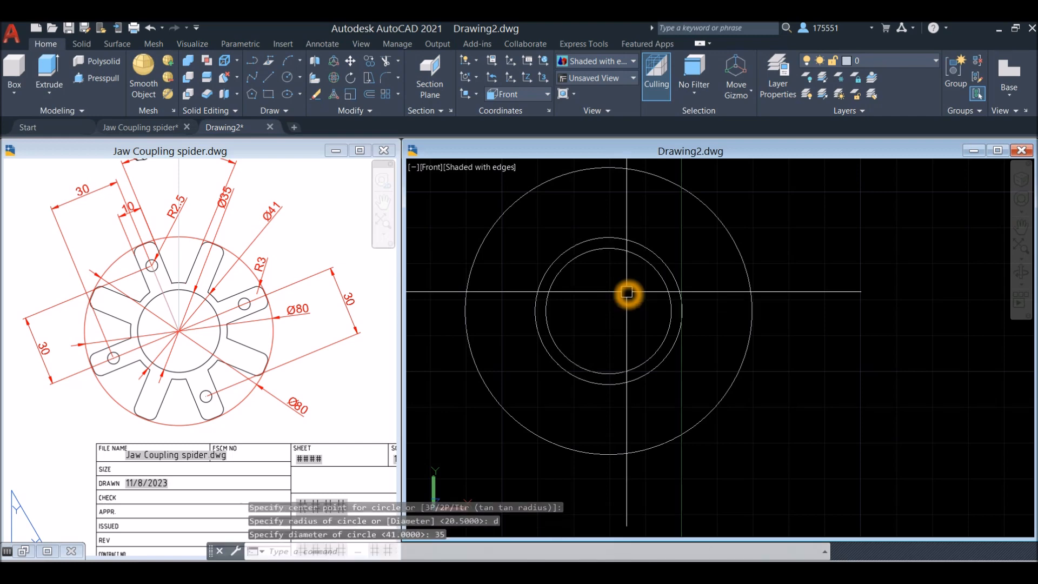
Draw a vertical line from the upper quadrant of the diameter 41 circle to the diameter 80 circle
{"action": "type", "text": "l"}
{"action": "key", "text": "Return"}
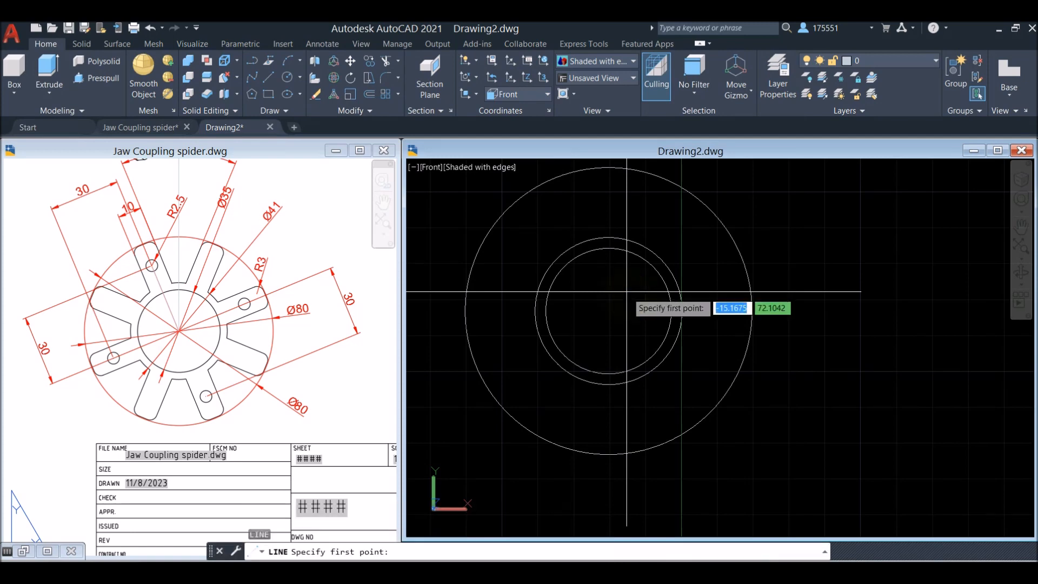
{"action": "left_click", "coordinate": [610, 238]}
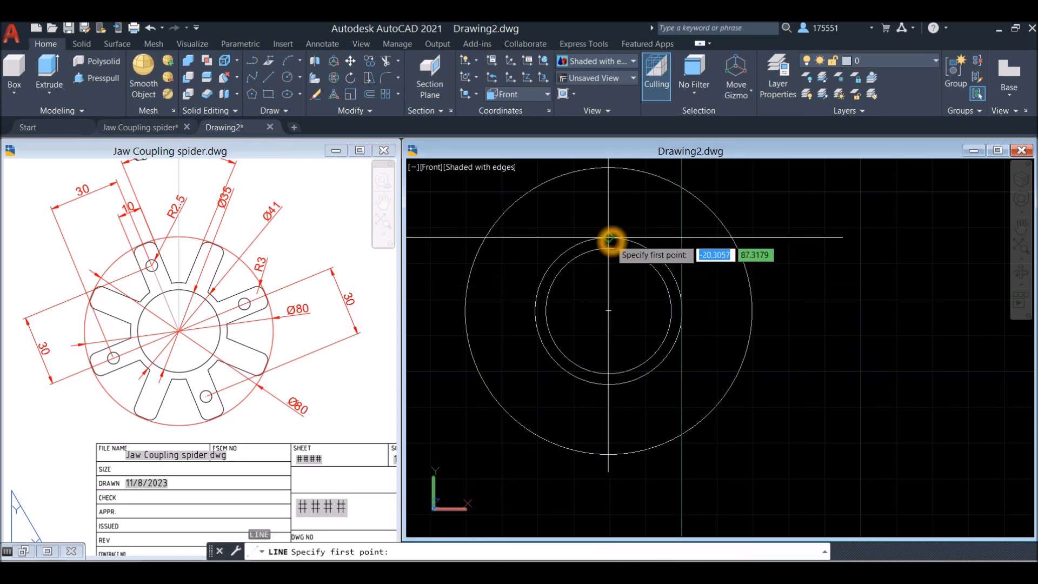
{"action": "right_click", "coordinate": [615, 204]}
{"action": "left_click", "coordinate": [633, 222]}
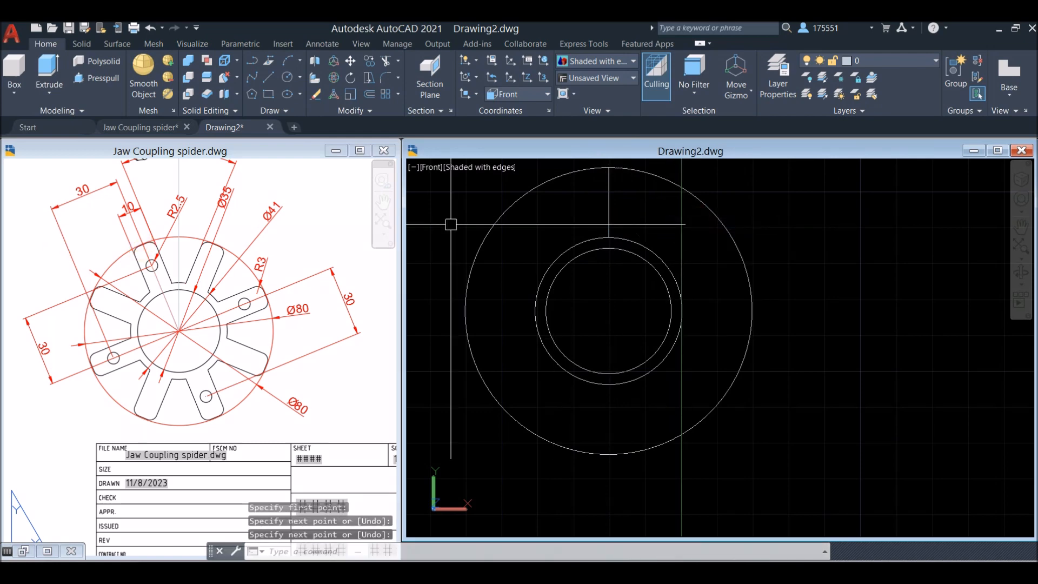
Offset the vertical line by 5 to both sides to form the edges of a spider arm
{"action": "type", "text": "o"}
{"action": "key", "text": "Return"}
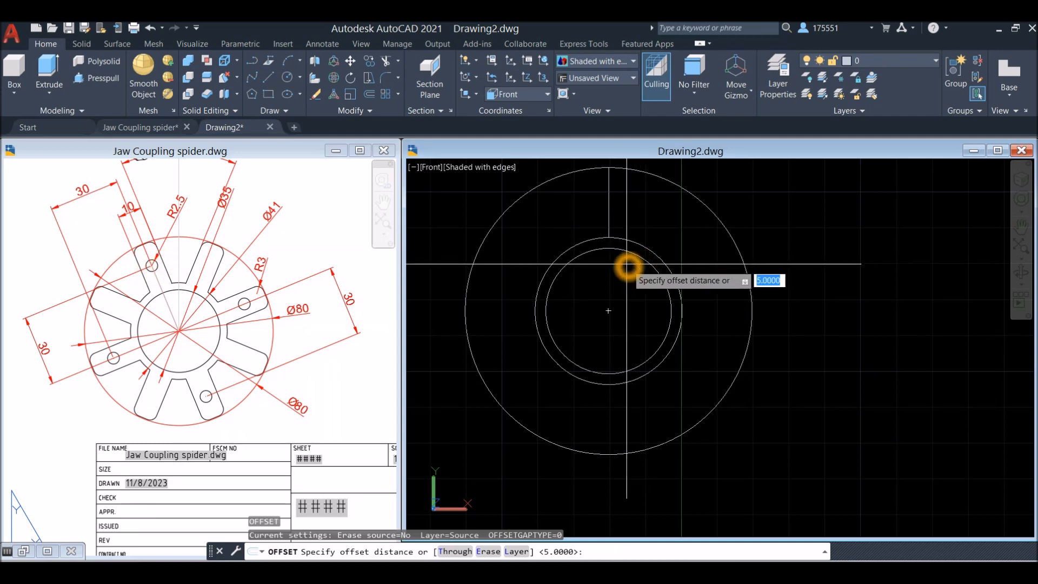
{"action": "key", "text": "Return"}
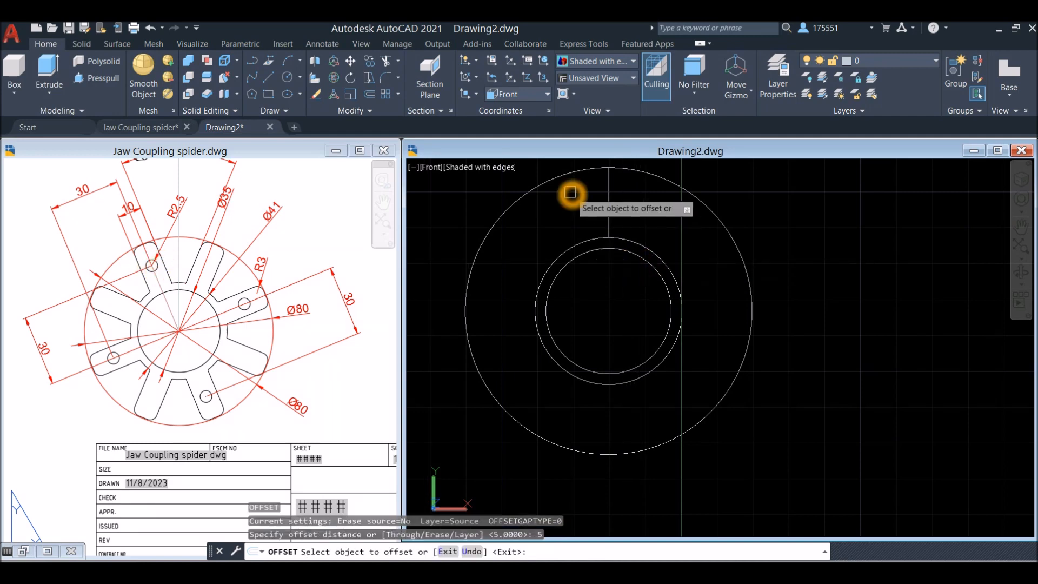
{"action": "left_click", "coordinate": [609, 194]}
{"action": "left_click", "coordinate": [630, 196]}
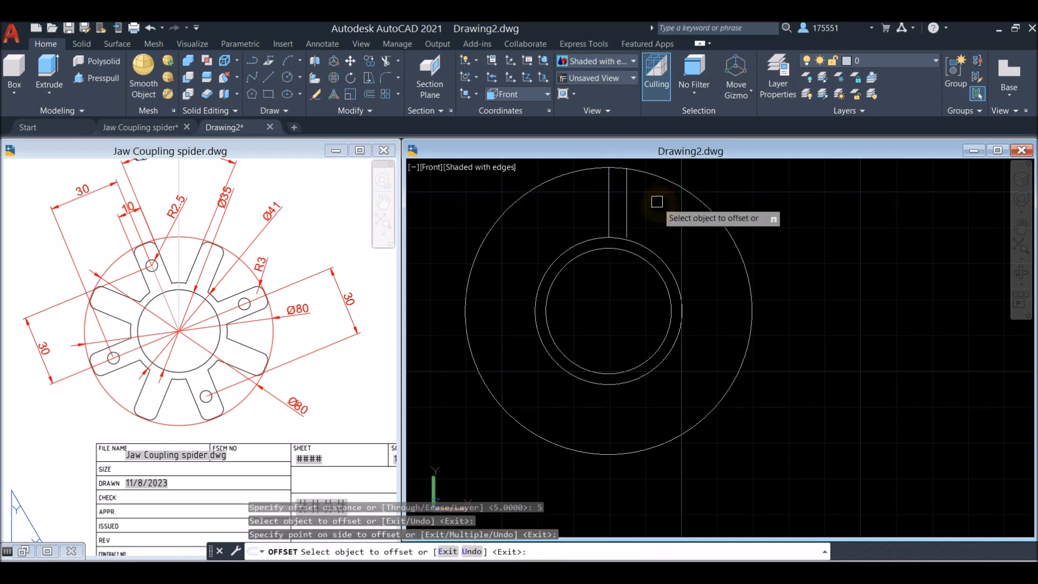
{"action": "left_click", "coordinate": [606, 213]}
{"action": "left_click", "coordinate": [584, 216]}
{"action": "right_click", "coordinate": [580, 220]}
{"action": "left_click", "coordinate": [608, 225]}
{"action": "key", "text": "Escape"}
{"action": "key", "text": "Escape"}
Extend the lower ends of both offset lines to the diameter 41 circle
{"action": "scroll", "coordinate": [611, 232], "scroll_direction": "up", "scroll_amount": 3}
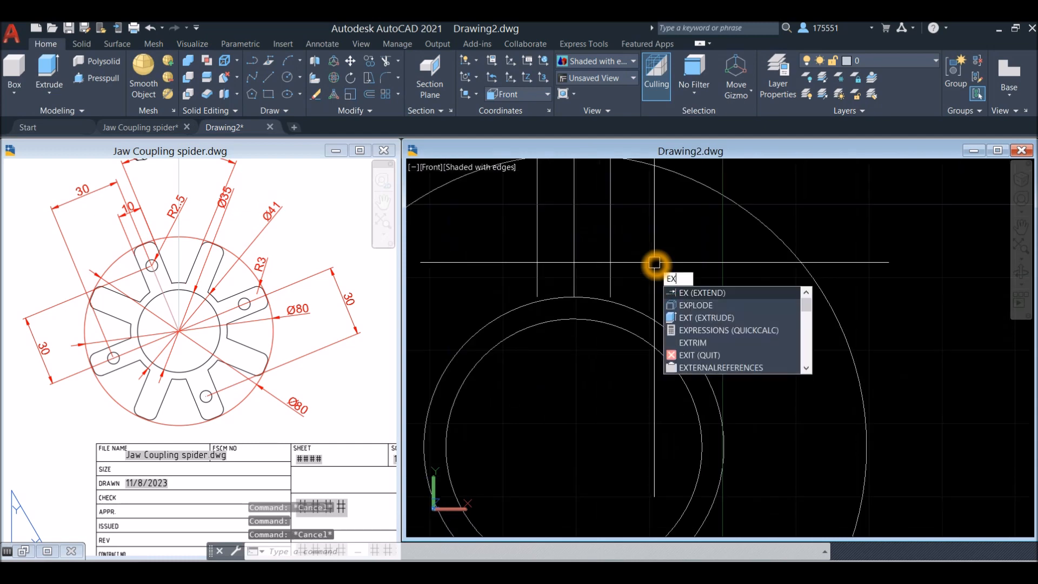
{"action": "key", "text": "Return"}
{"action": "right_click", "coordinate": [655, 263]}
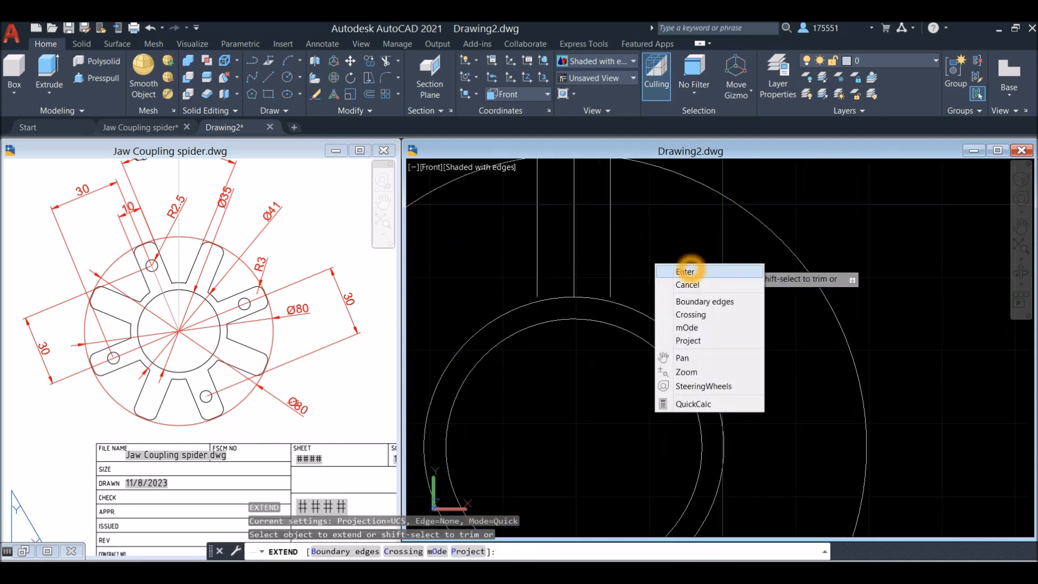
{"action": "left_click", "coordinate": [689, 269]}
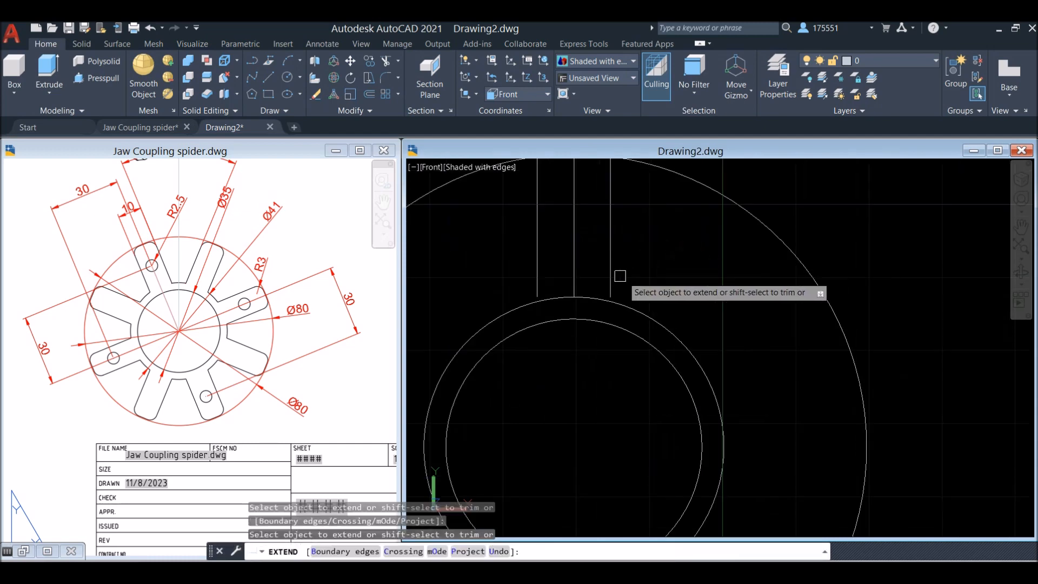
{"action": "left_click", "coordinate": [539, 279]}
{"action": "scroll", "coordinate": [653, 262], "scroll_direction": "up", "scroll_amount": 2}
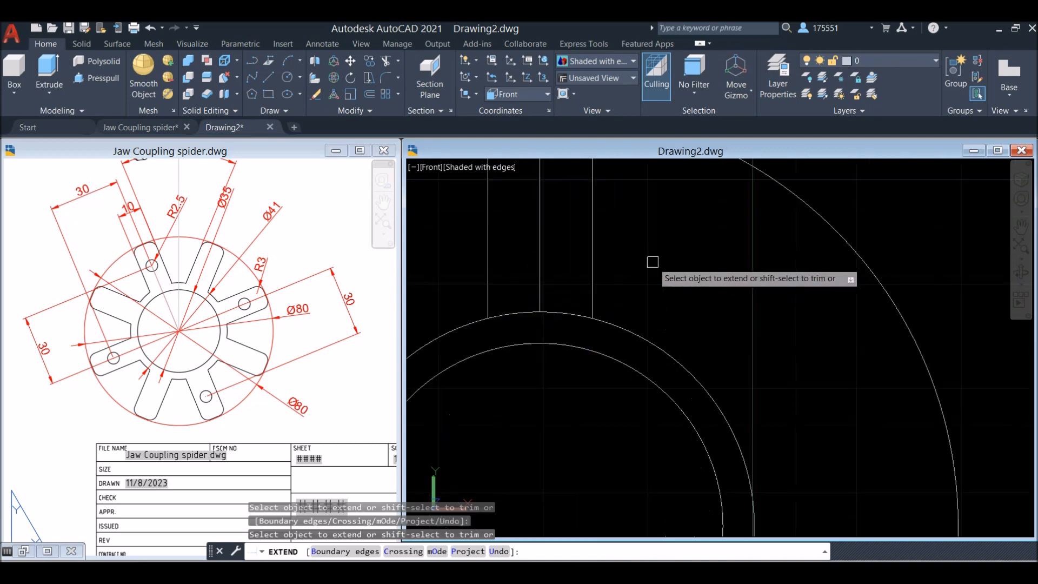
Trim the offset line ends beyond the diameter 80 circle and the part of that circle outside the arm
{"action": "scroll", "coordinate": [653, 263], "scroll_direction": "down", "scroll_amount": 5}
{"action": "scroll", "coordinate": [644, 192], "scroll_direction": "up", "scroll_amount": 5}
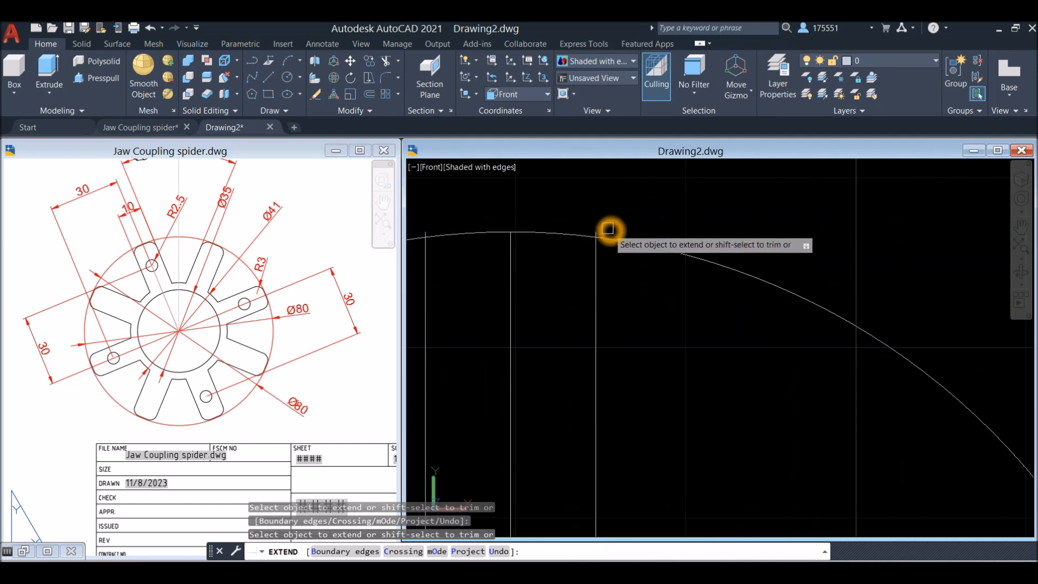
{"action": "scroll", "coordinate": [601, 231], "scroll_direction": "up", "scroll_amount": 3}
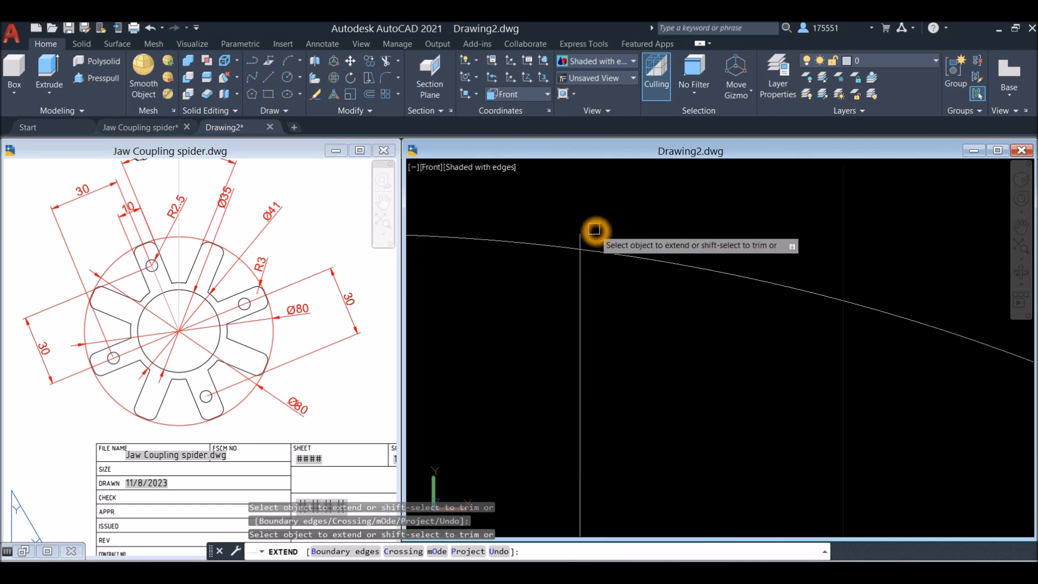
{"action": "scroll", "coordinate": [601, 226], "scroll_direction": "down", "scroll_amount": 5}
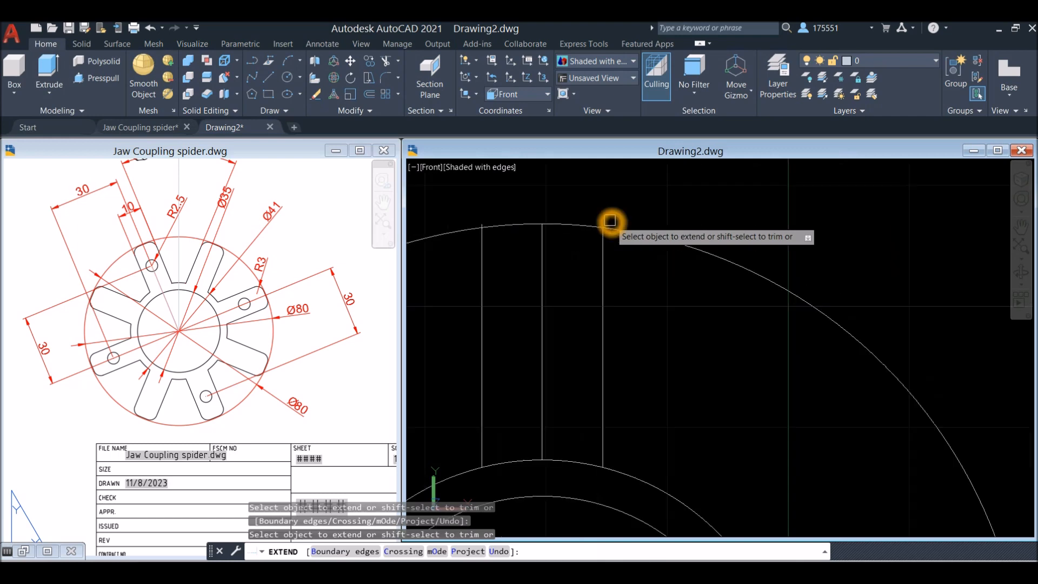
{"action": "scroll", "coordinate": [551, 216], "scroll_direction": "up", "scroll_amount": 3}
{"action": "left_click", "coordinate": [529, 222]}
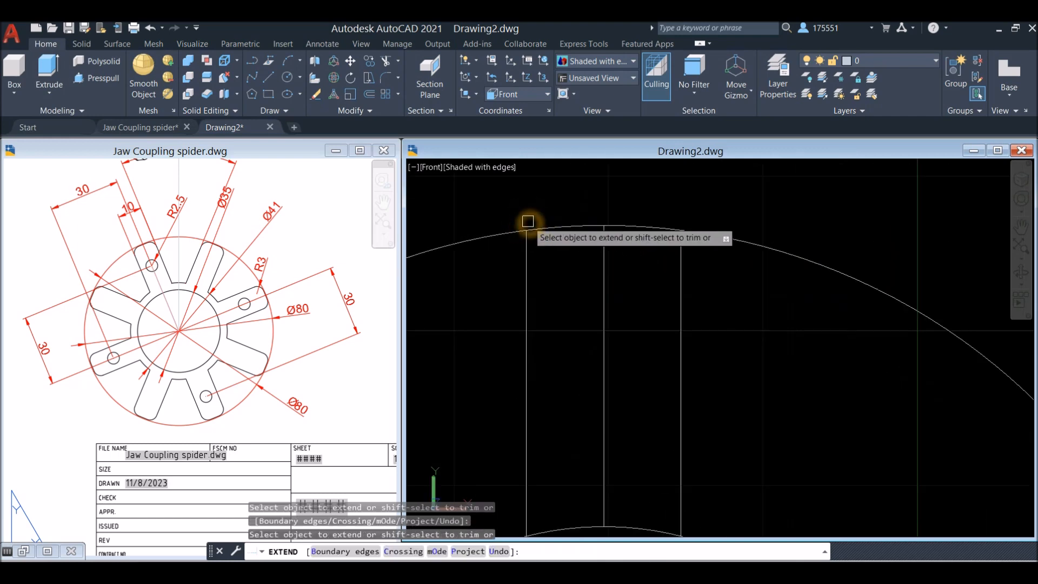
{"action": "left_click", "coordinate": [506, 233]}
Trim the diameter 41 circle outside the arm and remove the arm's middle line
{"action": "scroll", "coordinate": [506, 233], "scroll_direction": "down", "scroll_amount": 4}
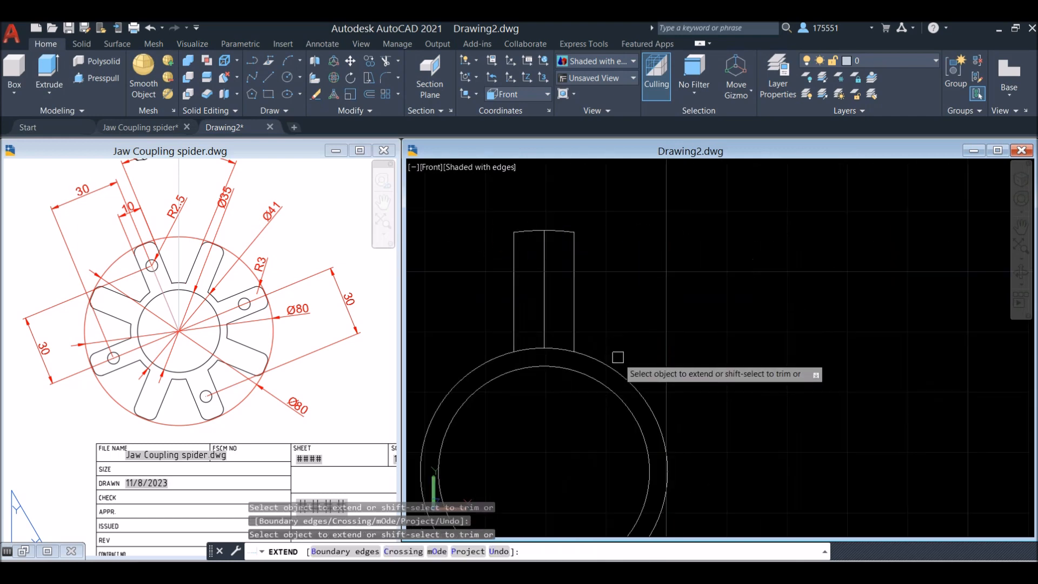
{"action": "left_click", "coordinate": [545, 300]}
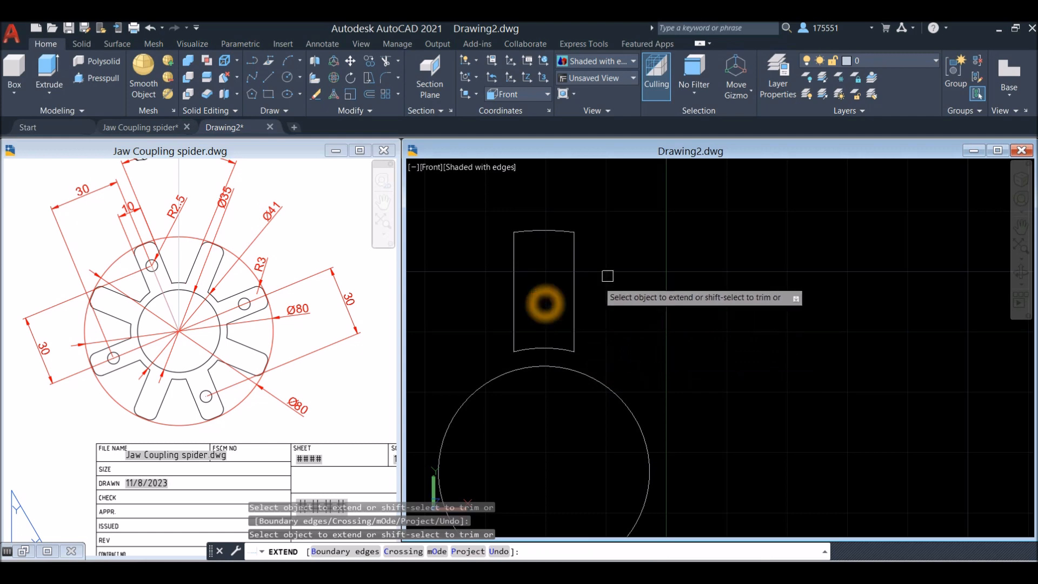
{"action": "right_click", "coordinate": [636, 243]}
{"action": "left_click", "coordinate": [658, 252]}
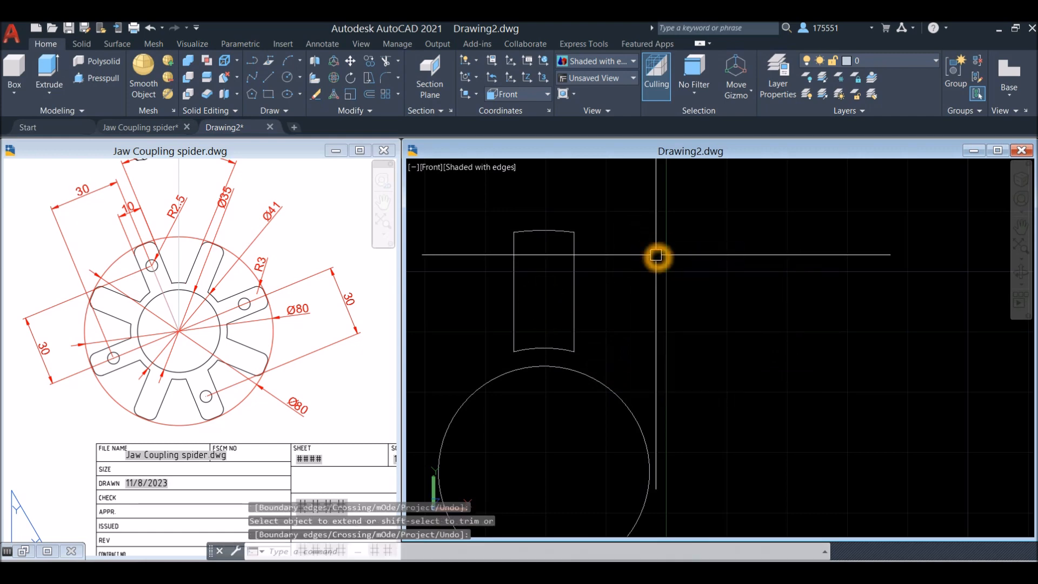
Join the arm's two side lines and two end arcs into one closed polyline
{"action": "type", "text": "J"}
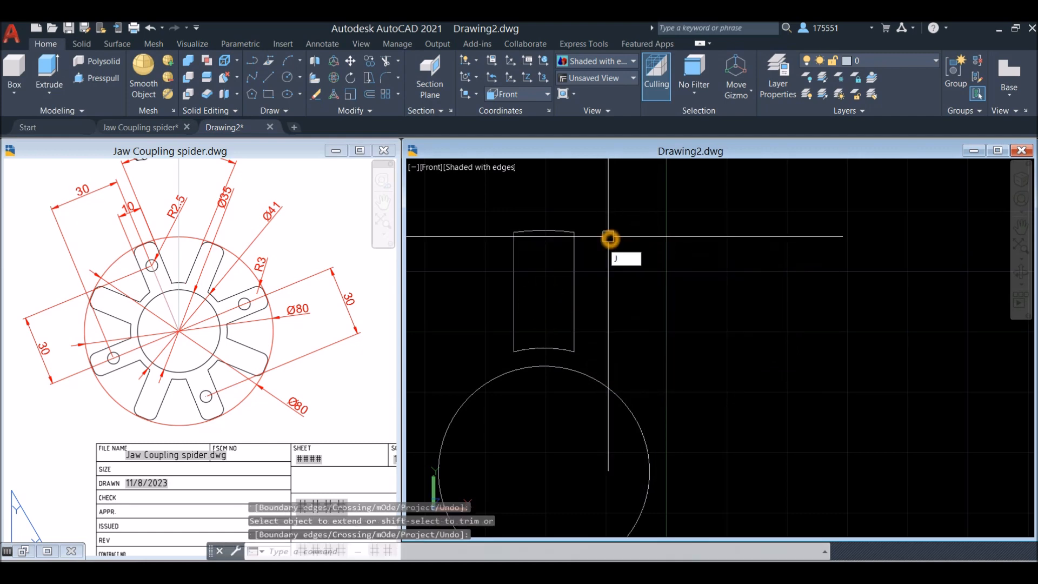
{"action": "key", "text": "Return"}
{"action": "left_click", "coordinate": [487, 213]}
{"action": "left_click", "coordinate": [638, 366]}
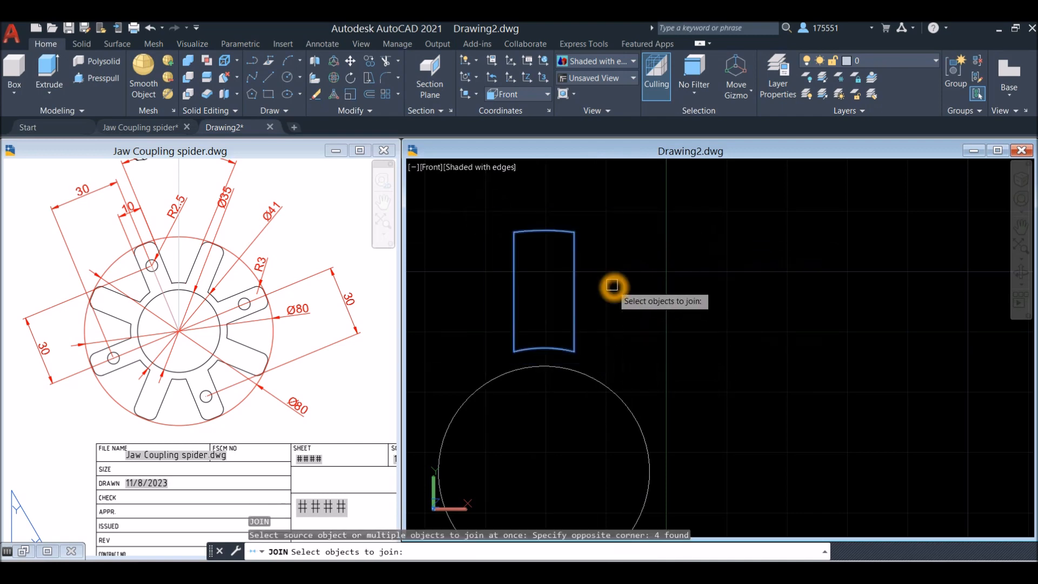
{"action": "key", "text": "Return"}
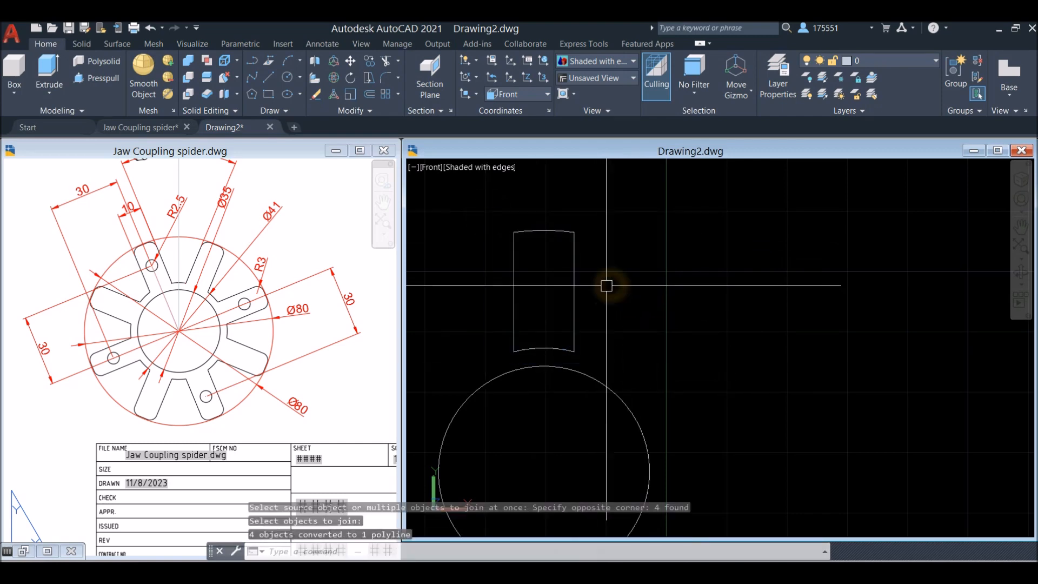
{"action": "left_click", "coordinate": [575, 292]}
{"action": "key", "text": "Escape"}
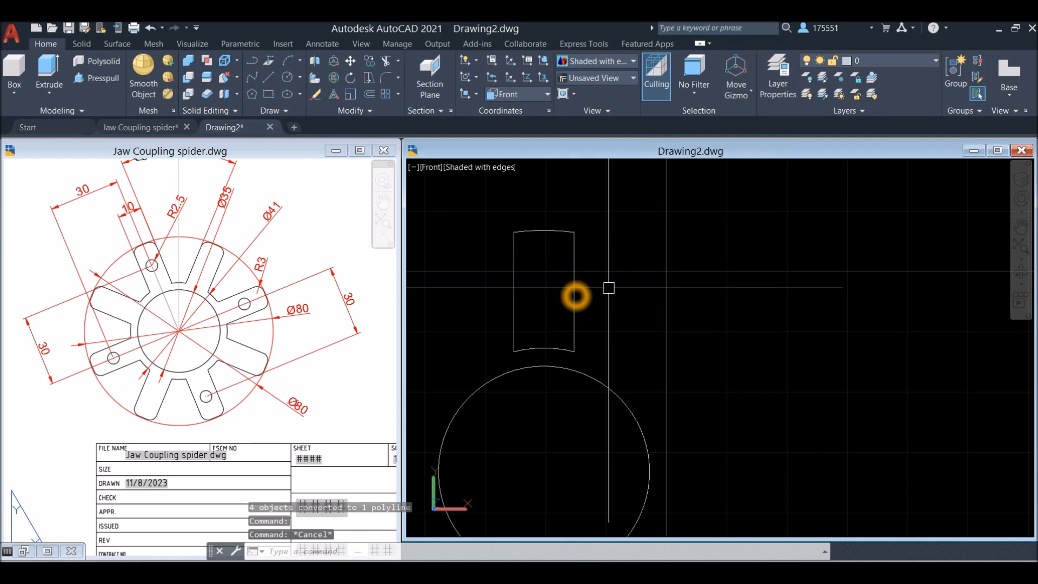
Redraw the trimmed circle concentric with the diameter 35 circle, passing through the arm's lower corner
{"action": "key", "text": "Return"}
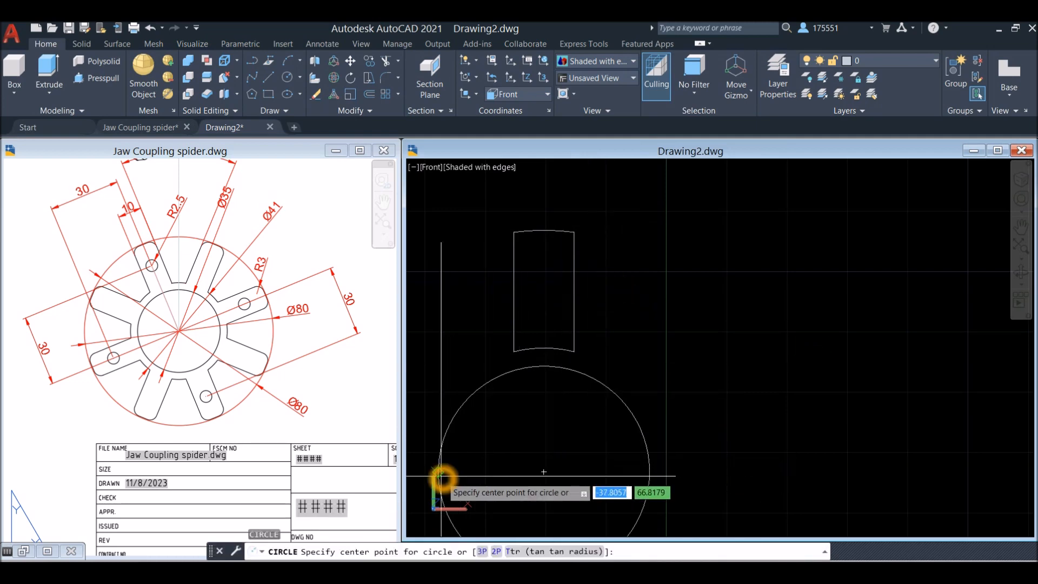
{"action": "left_click", "coordinate": [544, 472]}
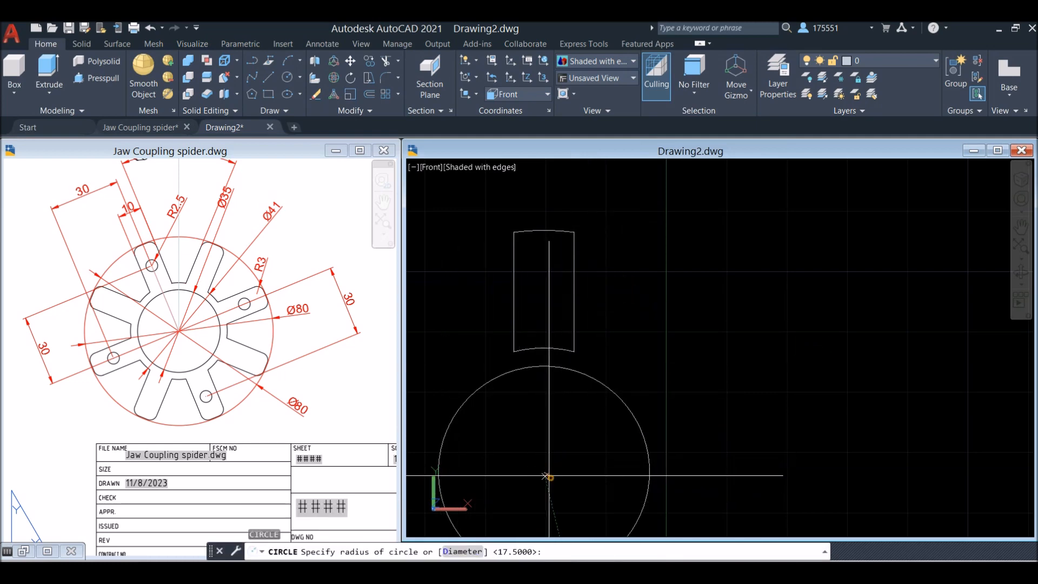
{"action": "left_click", "coordinate": [576, 357]}
{"action": "scroll", "coordinate": [633, 344], "scroll_direction": "down", "scroll_amount": 4}
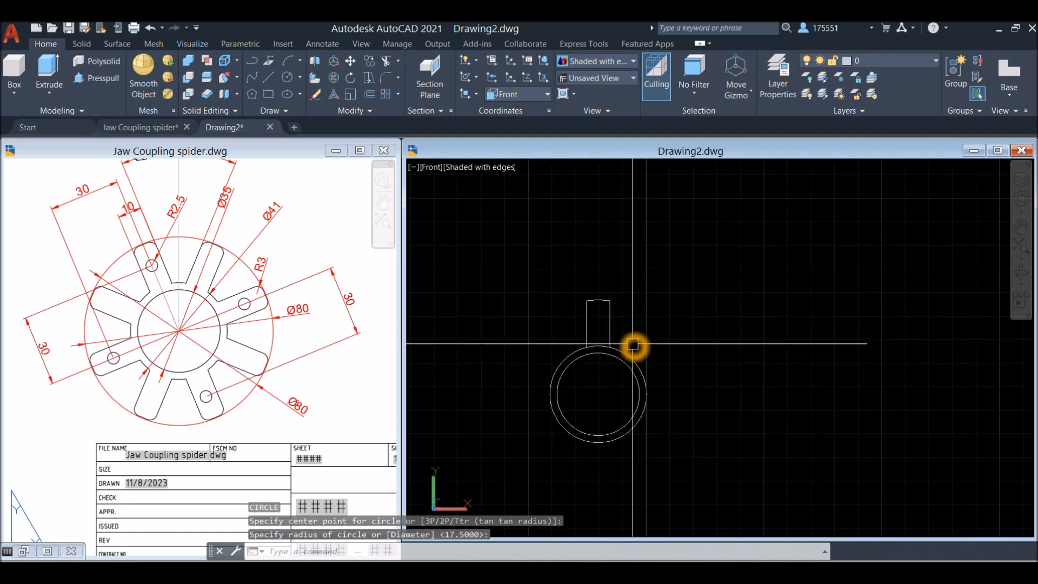
Turn off the grid in Drawing2 and check the spider's width dimension in the reference drawing's side view
{"action": "middle_click_drag", "start_coordinate": [680, 348], "coordinate": [660, 433], "text": "shift"}
{"action": "key", "text": "F7"}
{"action": "middle_click_drag", "start_coordinate": [627, 523], "coordinate": [636, 328]}
{"action": "left_click", "coordinate": [139, 232]}
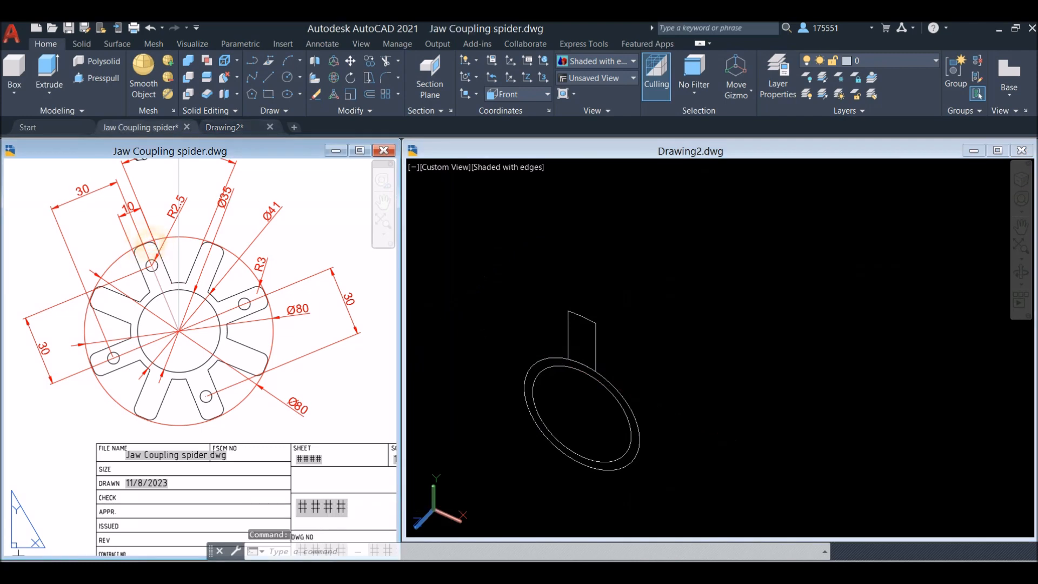
{"action": "scroll", "coordinate": [105, 254], "scroll_direction": "down", "scroll_amount": 5}
{"action": "scroll", "coordinate": [203, 291], "scroll_direction": "up", "scroll_amount": 8}
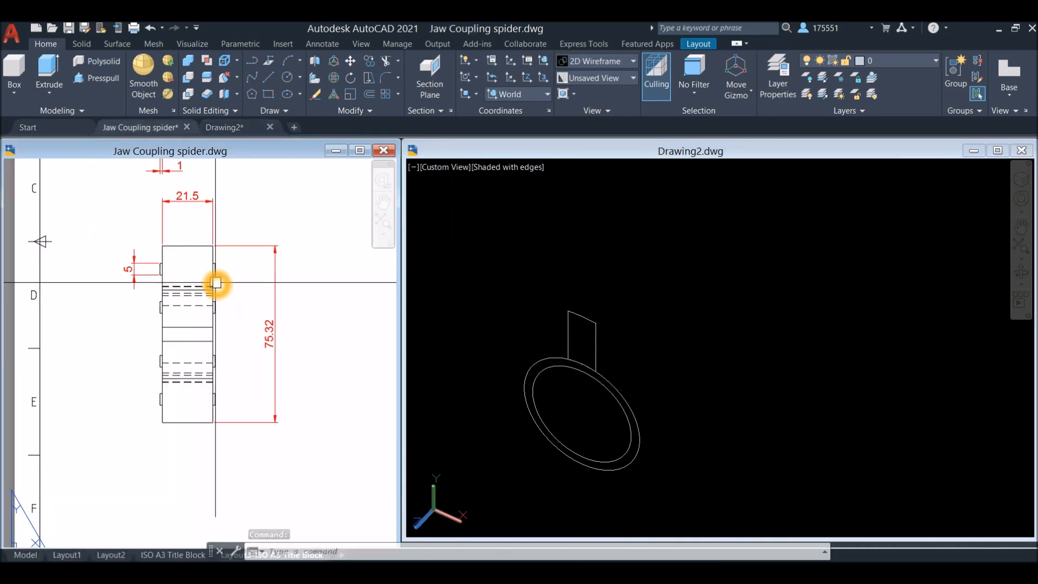
Extrude the closed arm profile in Drawing2 by 21.5, toward the rear of the circles
{"action": "left_click", "coordinate": [696, 288]}
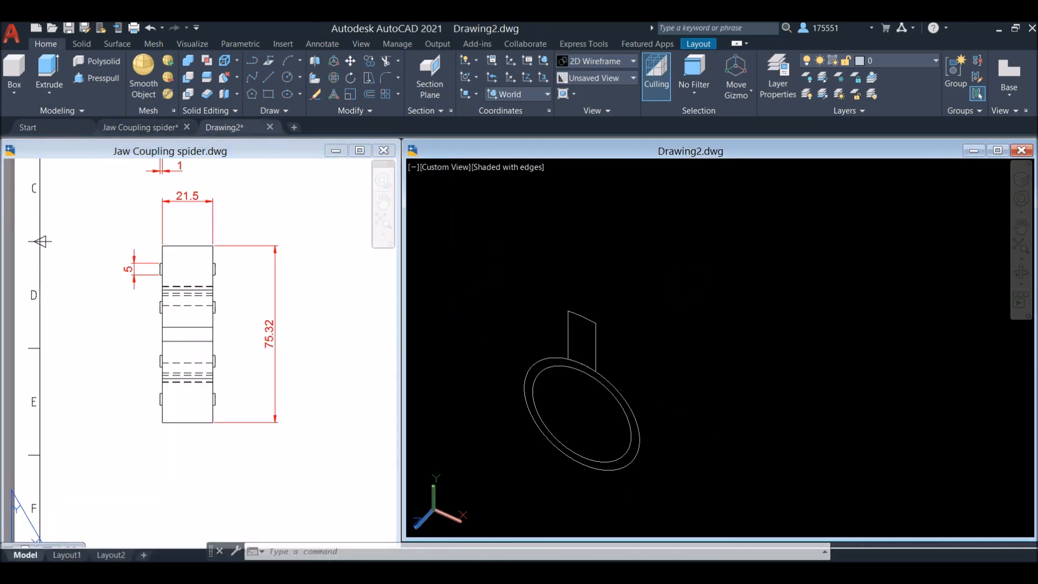
{"action": "left_click", "coordinate": [582, 316]}
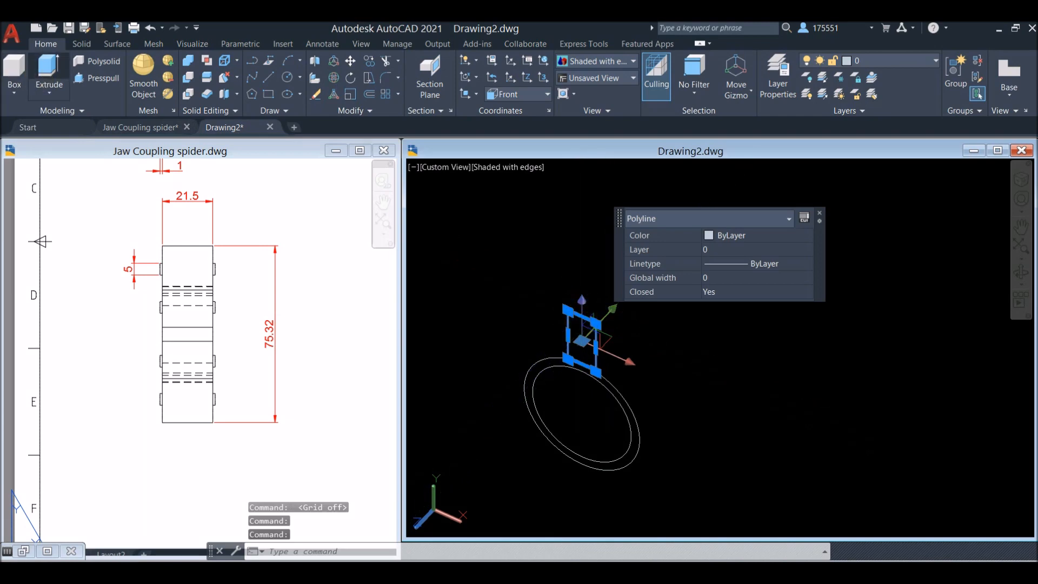
{"action": "left_click", "coordinate": [49, 70]}
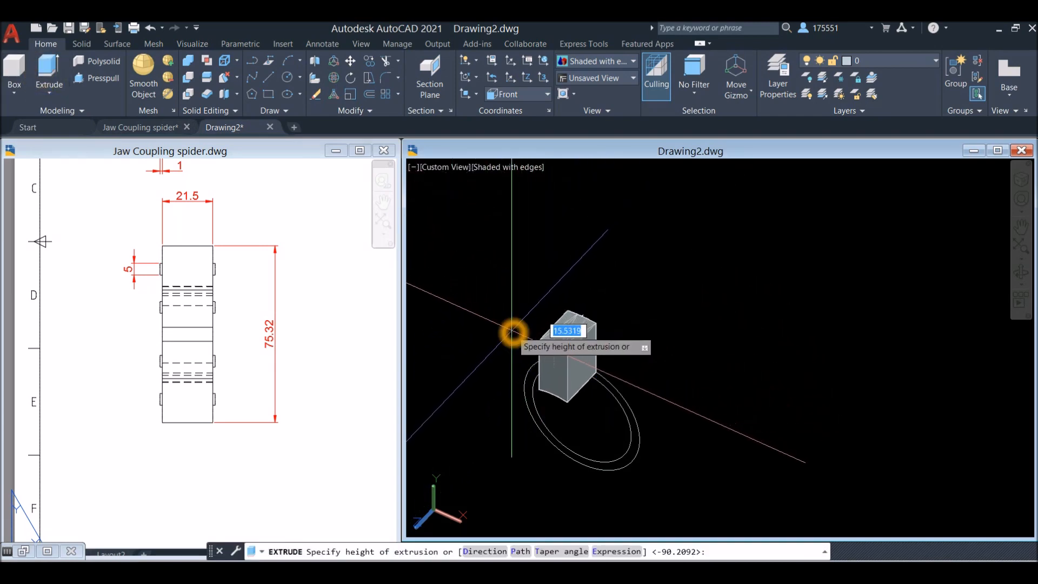
{"action": "left_click", "coordinate": [660, 245]}
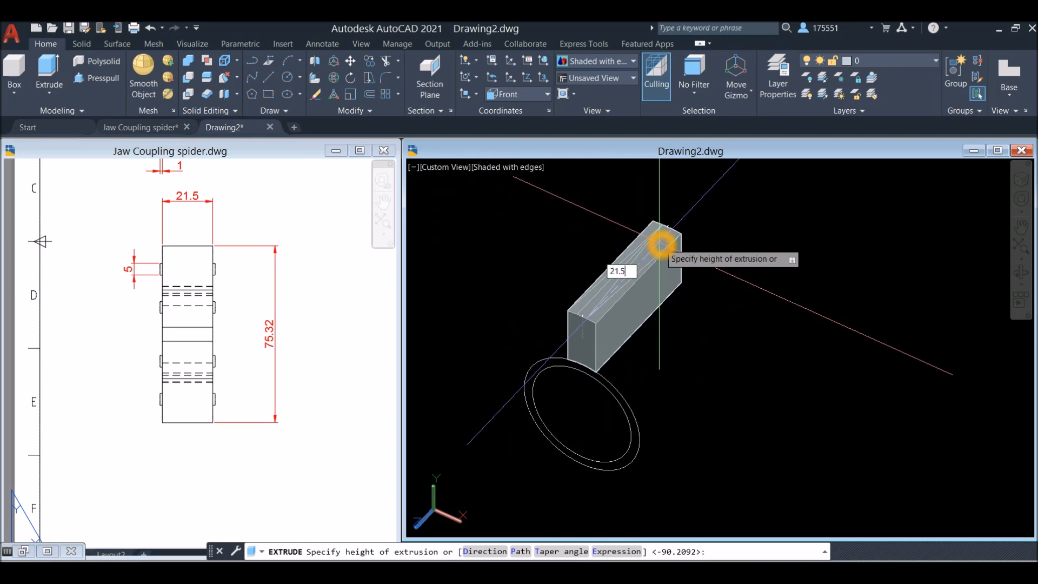
{"action": "key", "text": "Return"}
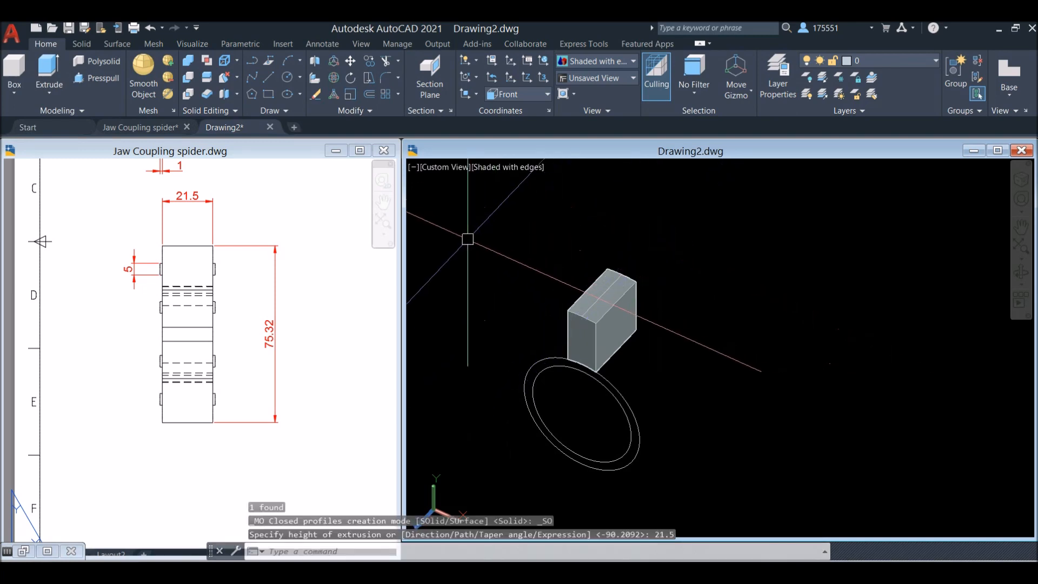
Check the corner radius dimension of the spider's arms in the reference drawing's front view
{"action": "left_click", "coordinate": [338, 271]}
{"action": "scroll", "coordinate": [339, 271], "scroll_direction": "down", "scroll_amount": 4}
{"action": "middle_click_drag", "start_coordinate": [339, 271], "coordinate": [133, 305]}
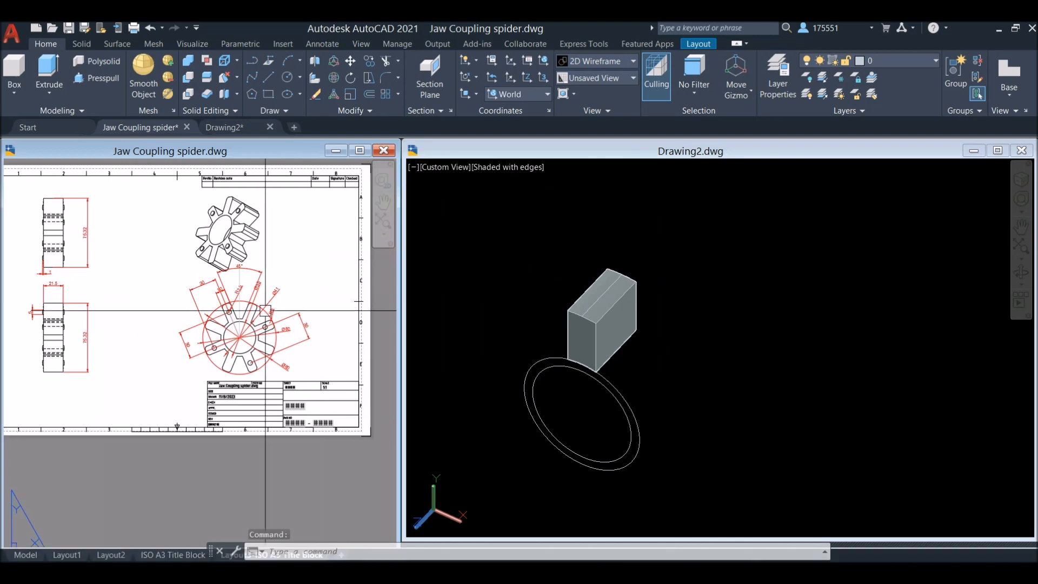
{"action": "scroll", "coordinate": [265, 312], "scroll_direction": "up", "scroll_amount": 7}
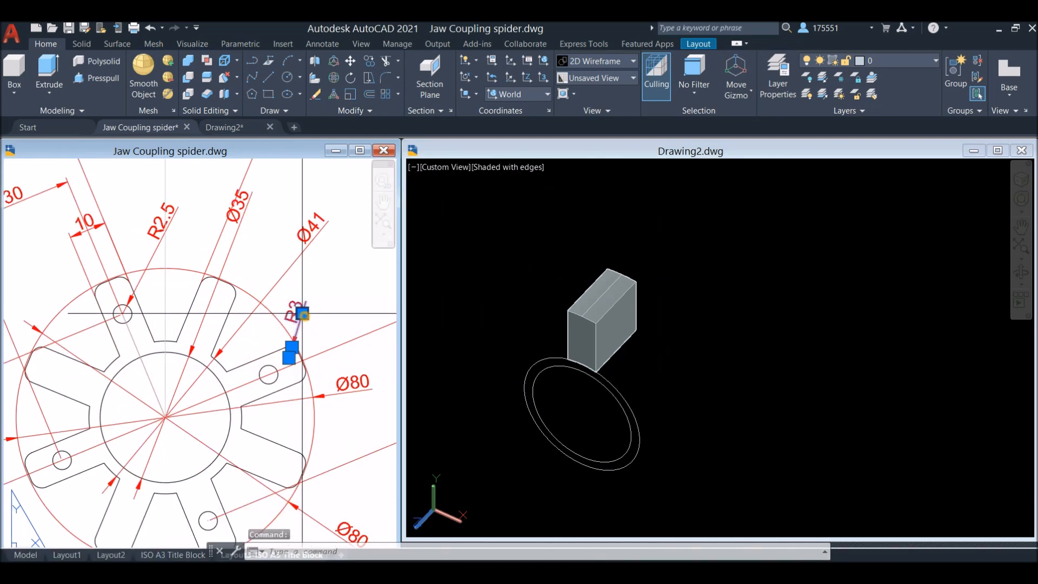
{"action": "left_click", "coordinate": [302, 313]}
{"action": "key", "text": "Escape"}
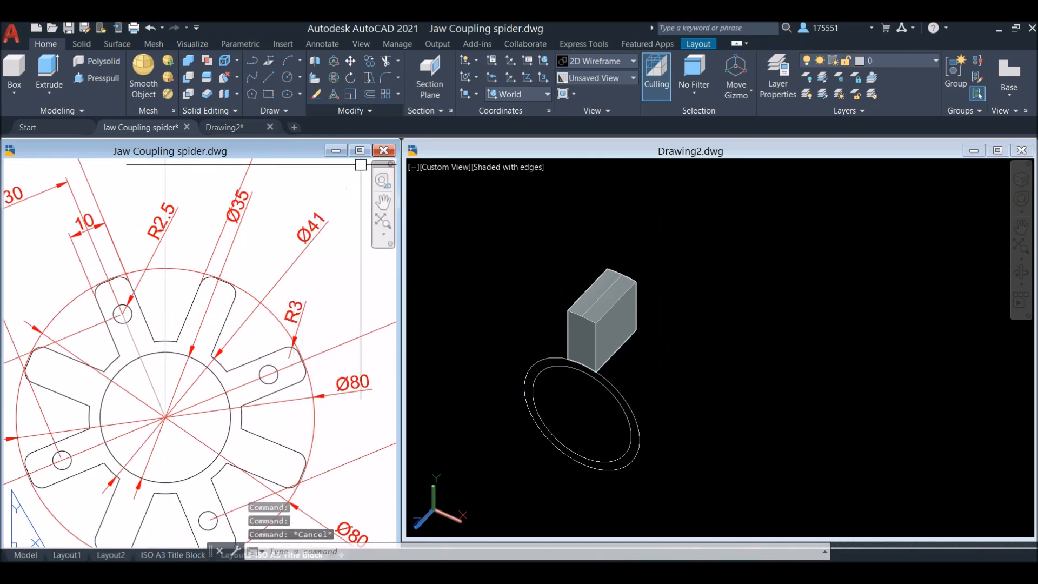
Fillet the two long outer edges of the extruded arm in Drawing2 with radius 3
{"action": "left_click", "coordinate": [82, 44]}
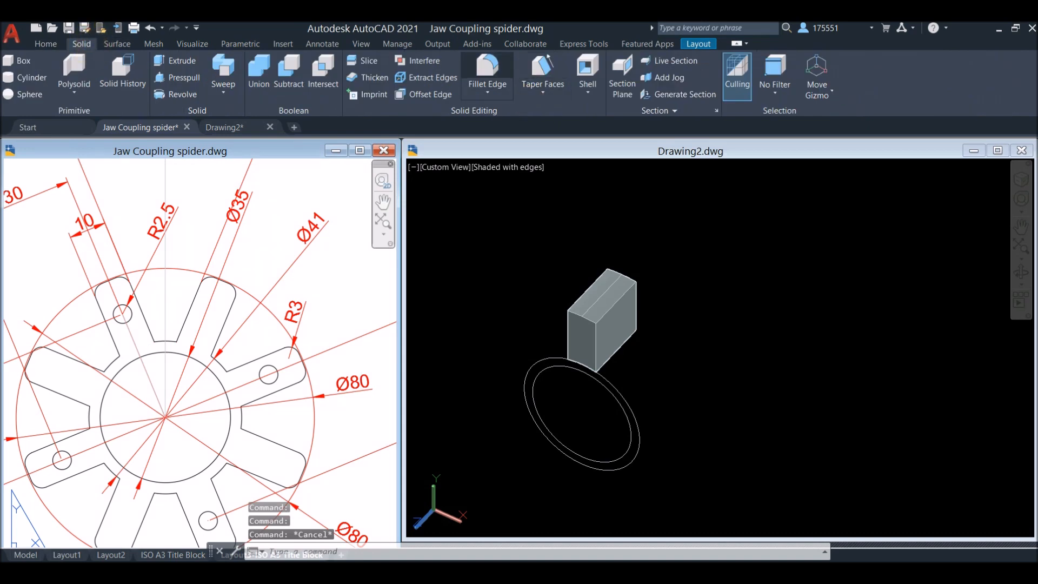
{"action": "left_click", "coordinate": [488, 65]}
{"action": "left_click", "coordinate": [579, 217]}
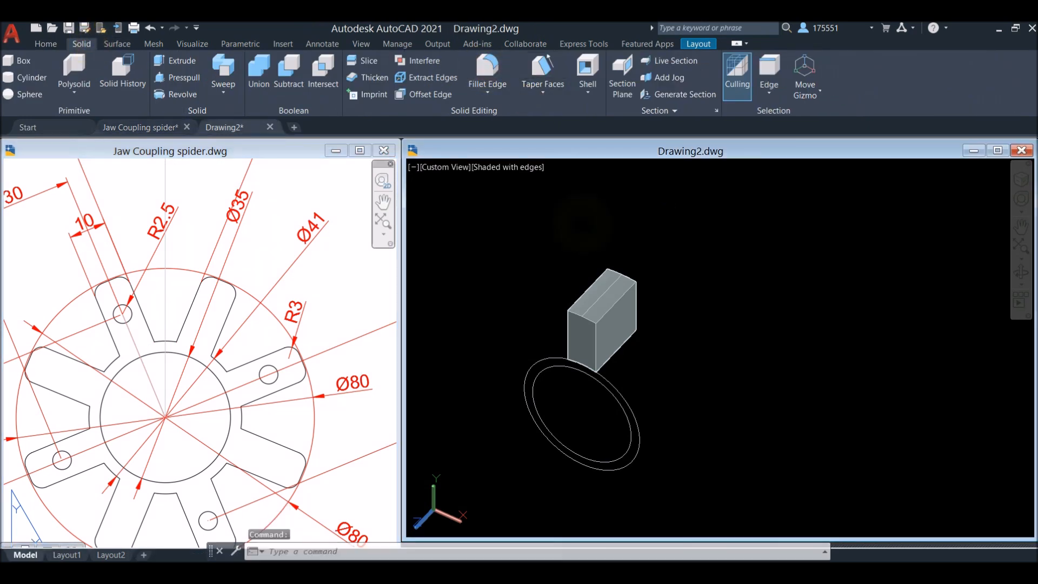
{"action": "left_click", "coordinate": [496, 70]}
{"action": "right_click", "coordinate": [766, 217]}
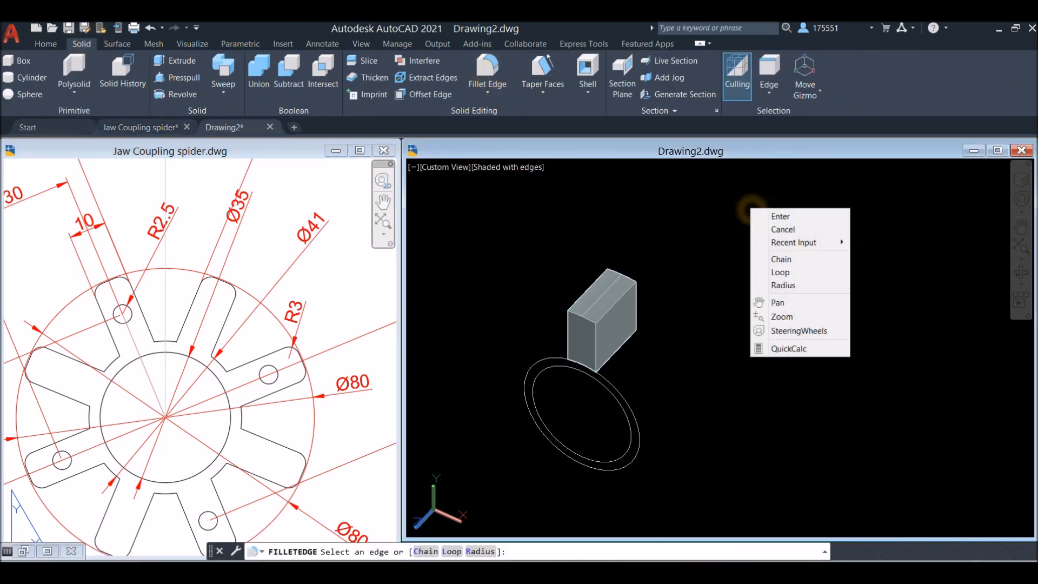
{"action": "left_click", "coordinate": [784, 283]}
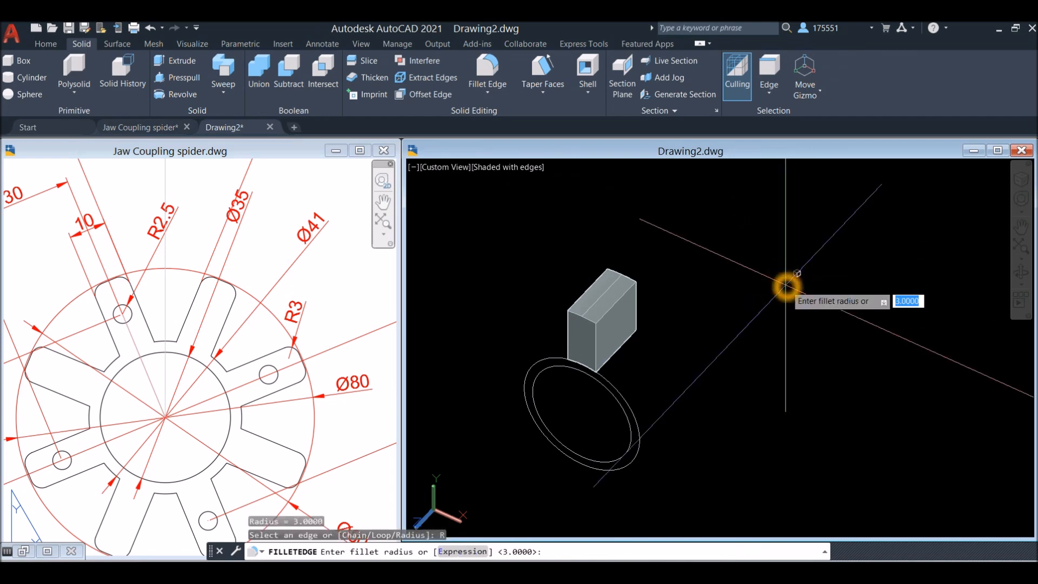
{"action": "key", "text": "Return"}
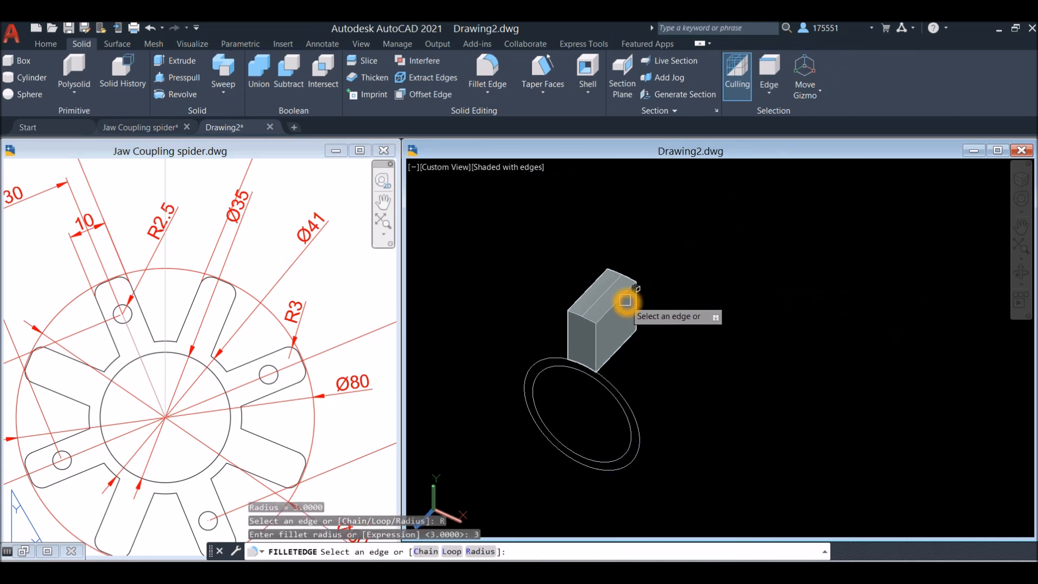
{"action": "left_click", "coordinate": [626, 300]}
{"action": "left_click", "coordinate": [595, 288]}
{"action": "right_click", "coordinate": [692, 244]}
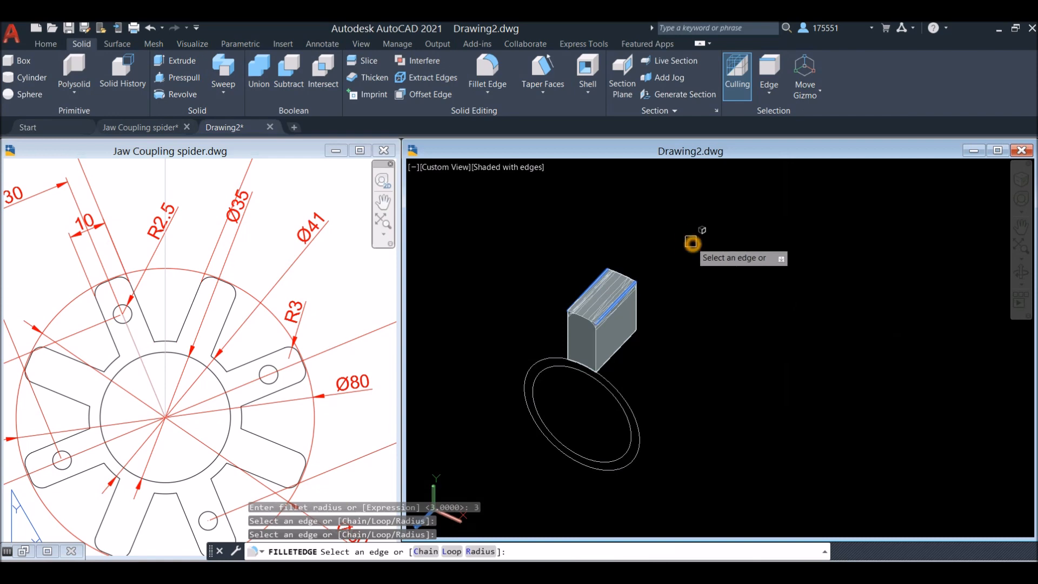
{"action": "left_click", "coordinate": [722, 250]}
{"action": "right_click", "coordinate": [724, 249]}
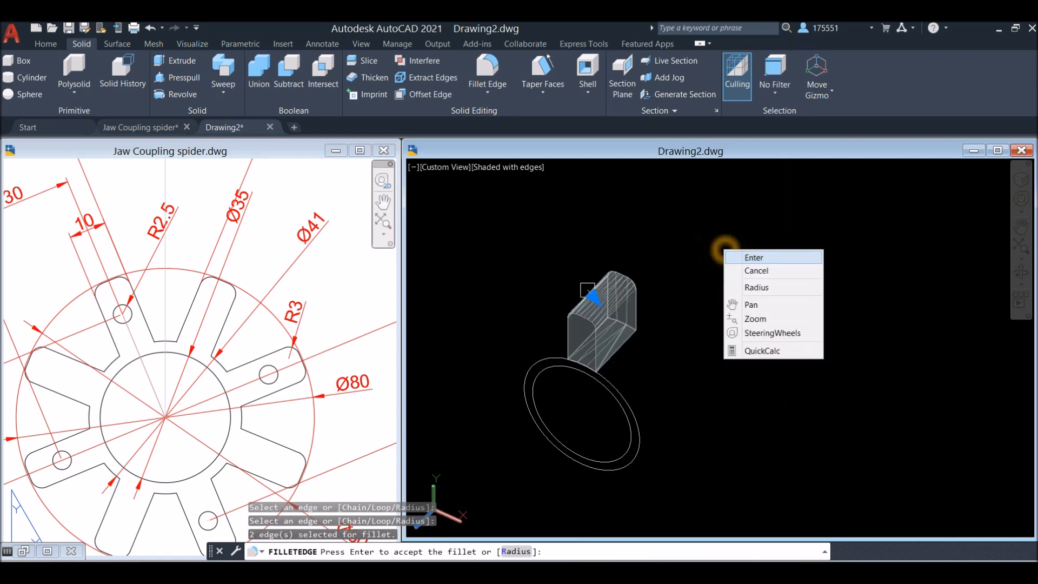
{"action": "left_click", "coordinate": [728, 256]}
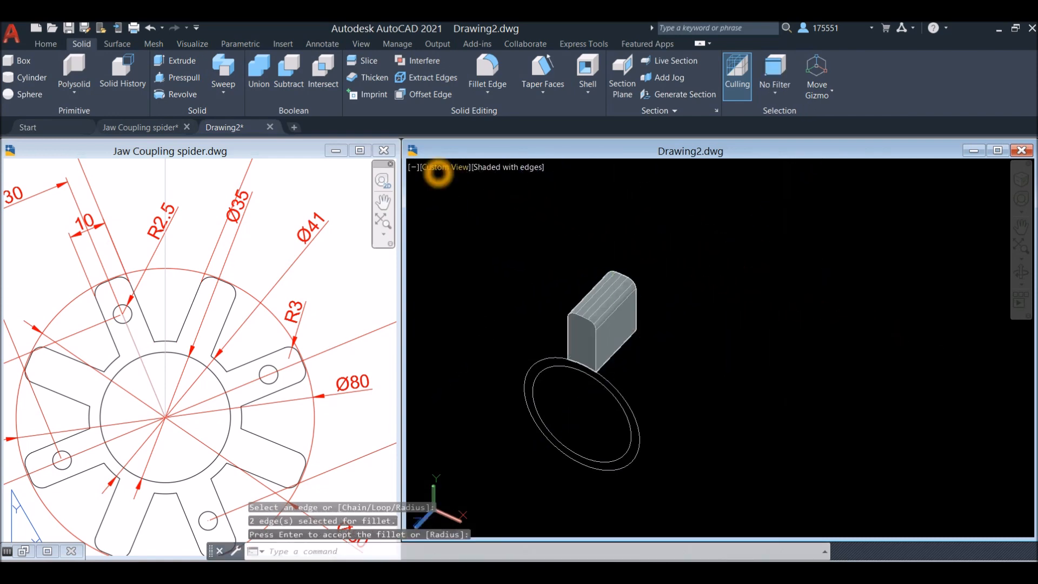
Set the Drawing2 model view to Front, with the arm and both circles in sight
{"action": "left_click", "coordinate": [438, 167]}
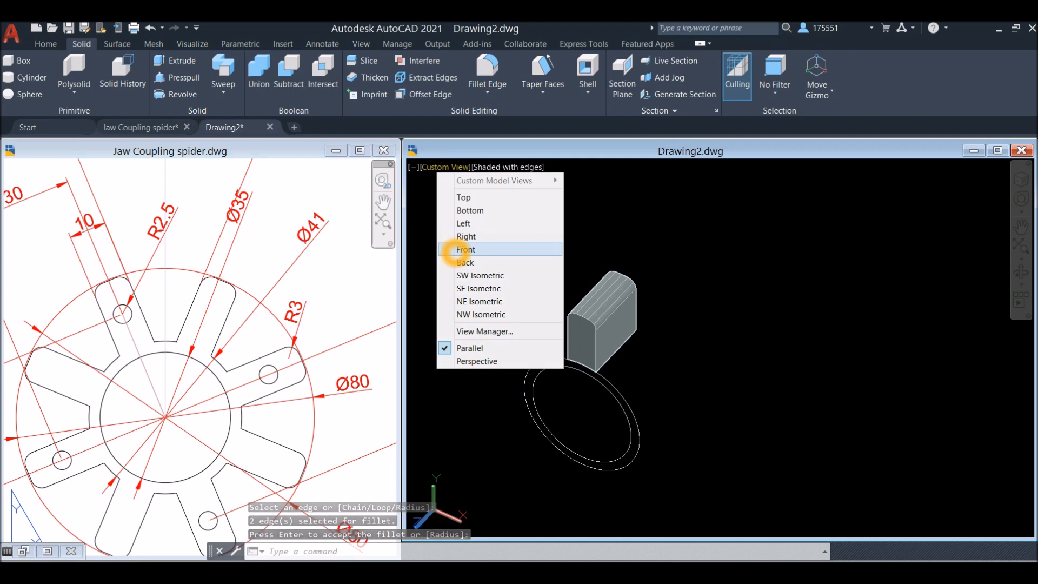
{"action": "left_click", "coordinate": [474, 238]}
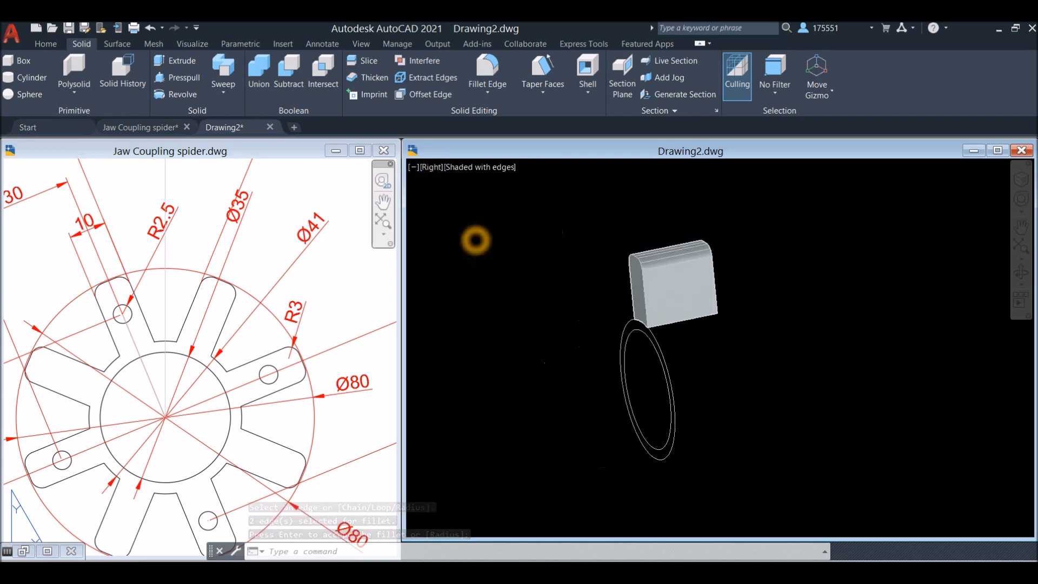
{"action": "left_click", "coordinate": [430, 169]}
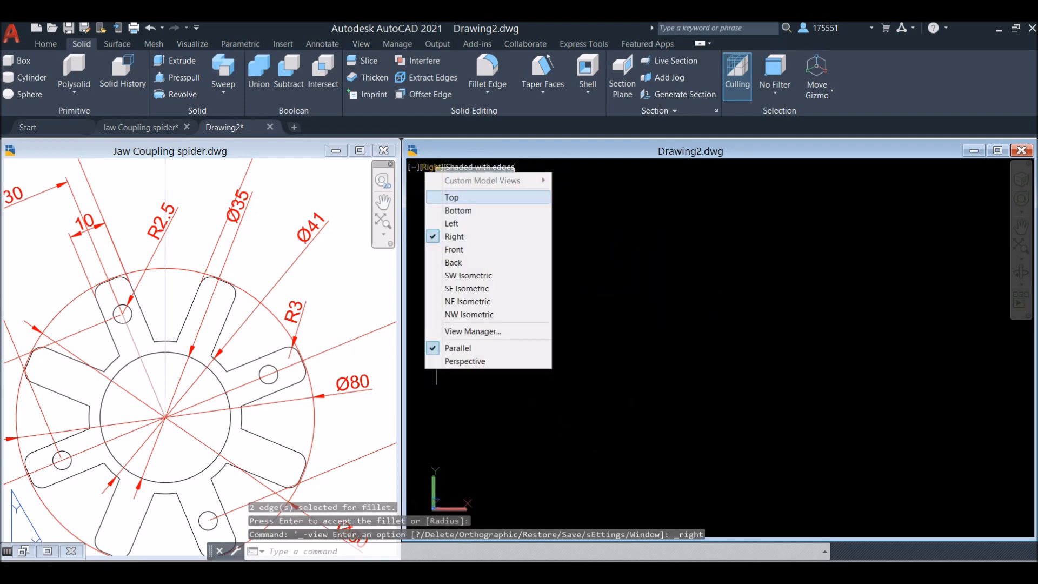
{"action": "left_click", "coordinate": [457, 249]}
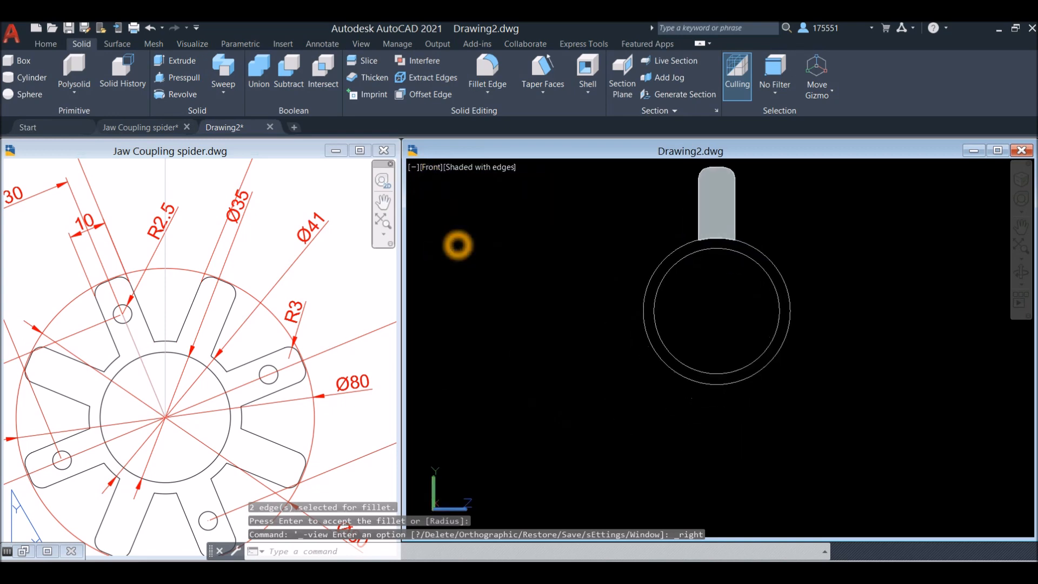
{"action": "middle_click_drag", "start_coordinate": [683, 274], "coordinate": [606, 297]}
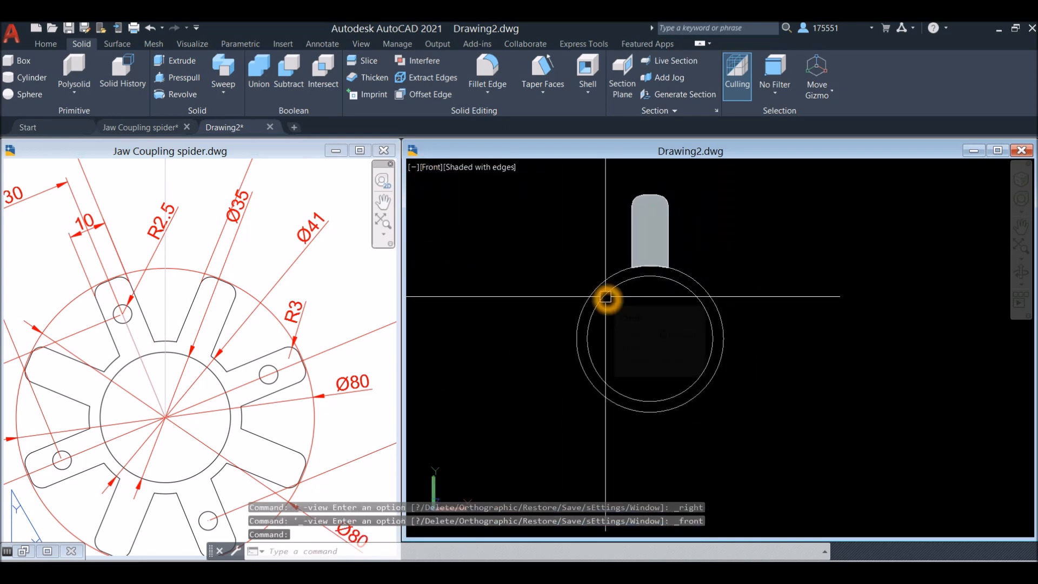
Create a polar array of the filleted arm around the circles' common centre with 8 items
{"action": "type", "text": "r"}
{"action": "left_click", "coordinate": [829, 283]}
{"action": "left_click", "coordinate": [663, 251]}
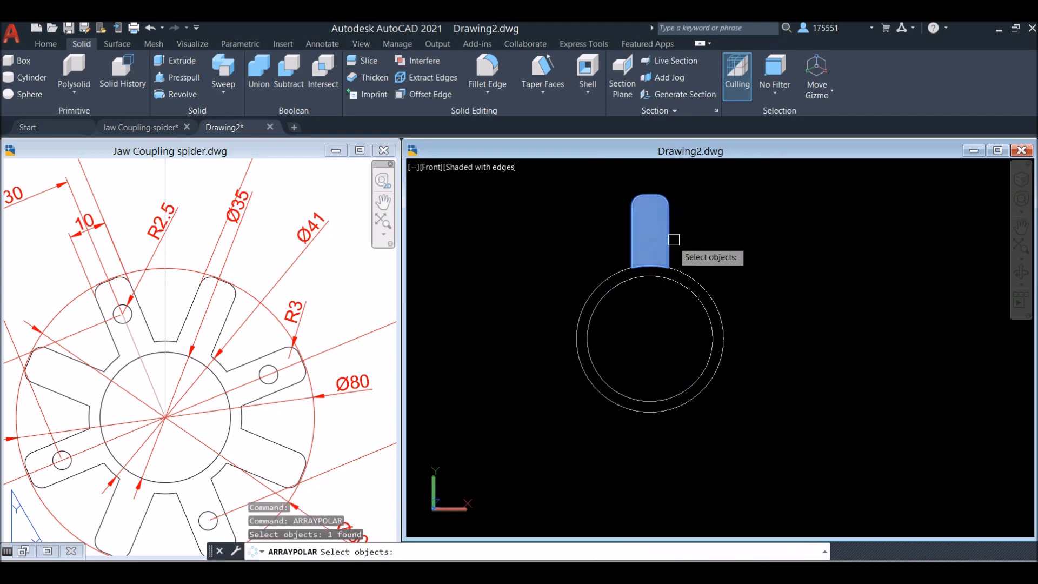
{"action": "right_click", "coordinate": [698, 222]}
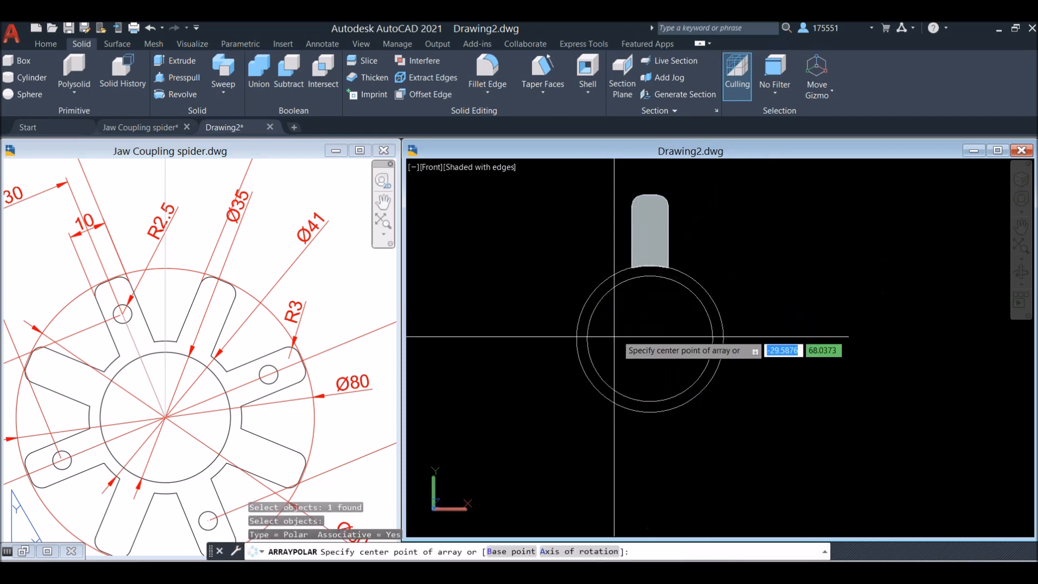
{"action": "left_click", "coordinate": [650, 340]}
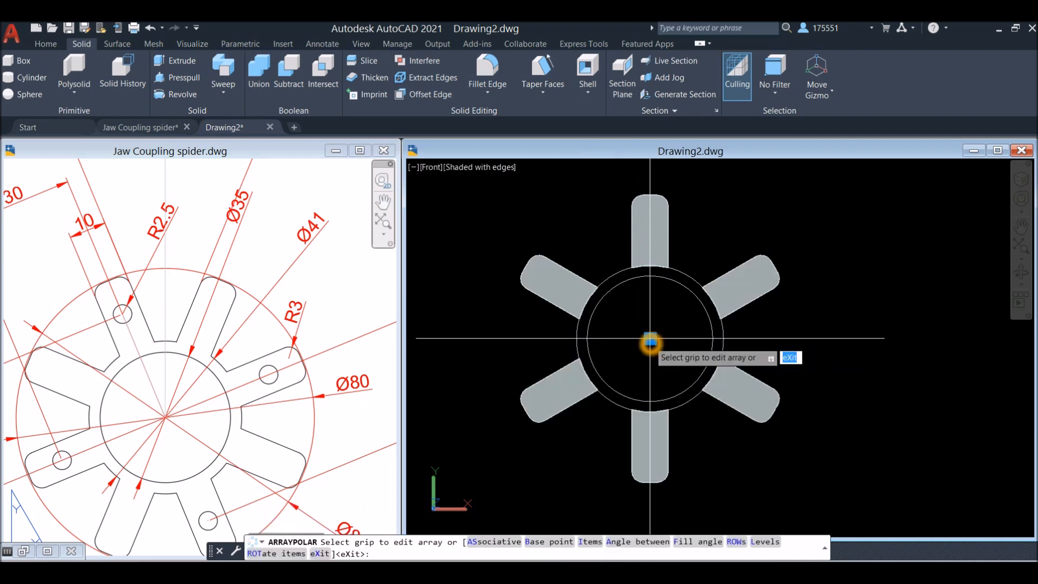
{"action": "right_click", "coordinate": [650, 339]}
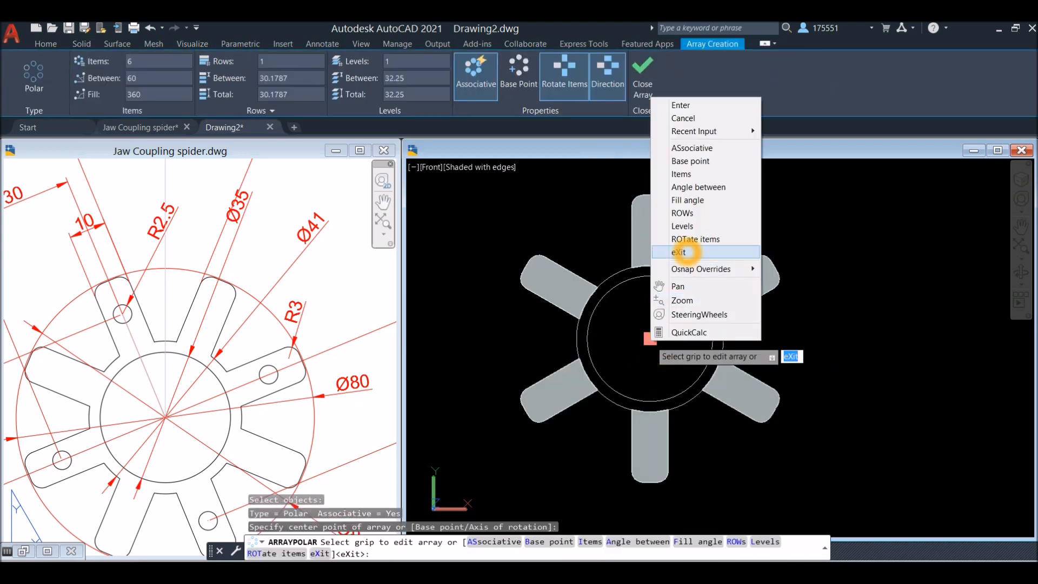
{"action": "left_click", "coordinate": [695, 172]}
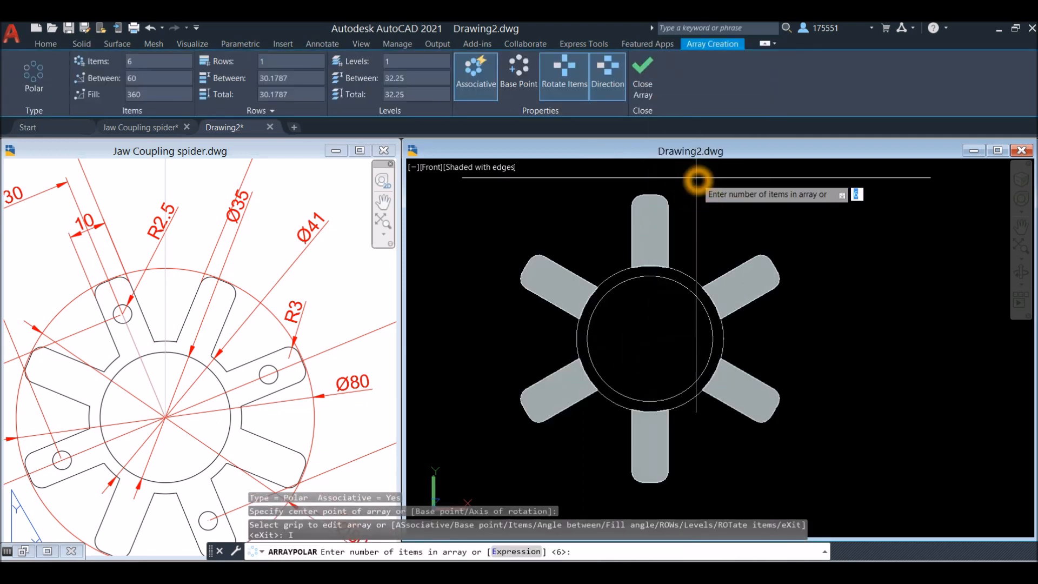
{"action": "type", "text": "8"}
{"action": "key", "text": "Return"}
{"action": "key", "text": "Return"}
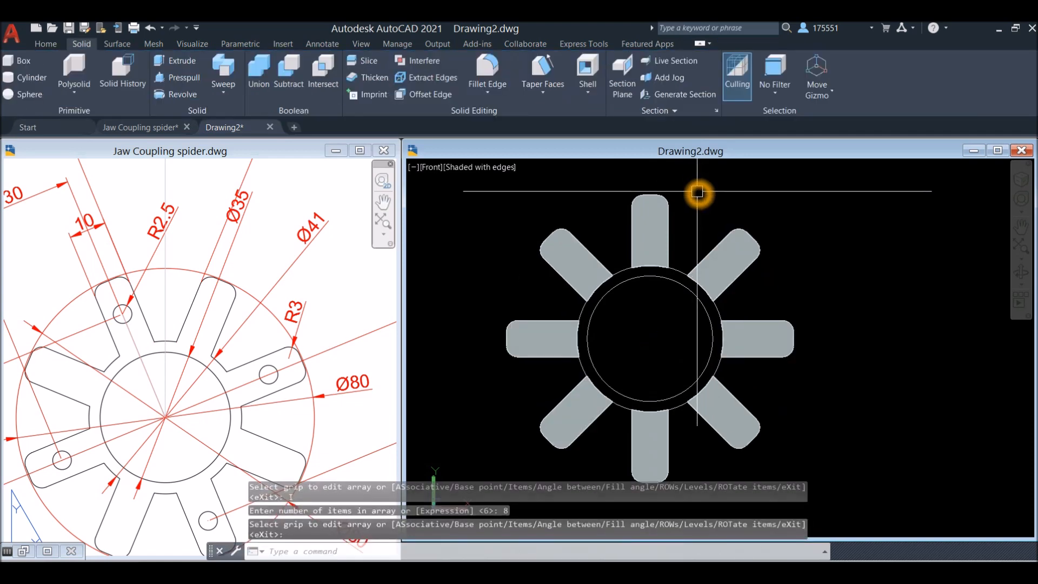
Explode the polar array into separate arms and set the visual style to Wireframe
{"action": "type", "text": "x"}
{"action": "key", "text": "Return"}
{"action": "left_click", "coordinate": [675, 232]}
{"action": "left_click", "coordinate": [680, 230]}
{"action": "left_click", "coordinate": [669, 232]}
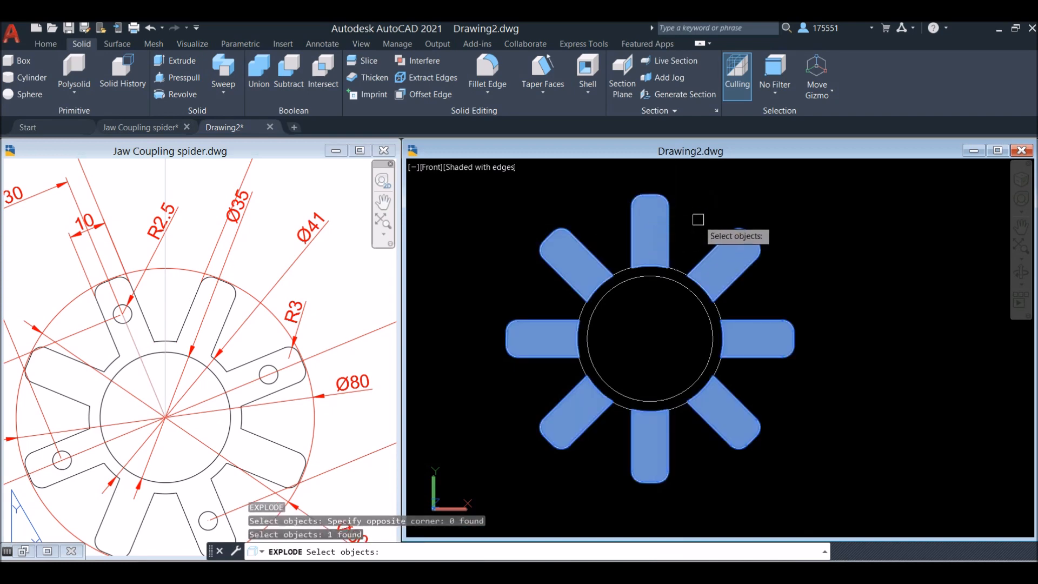
{"action": "right_click", "coordinate": [699, 220]}
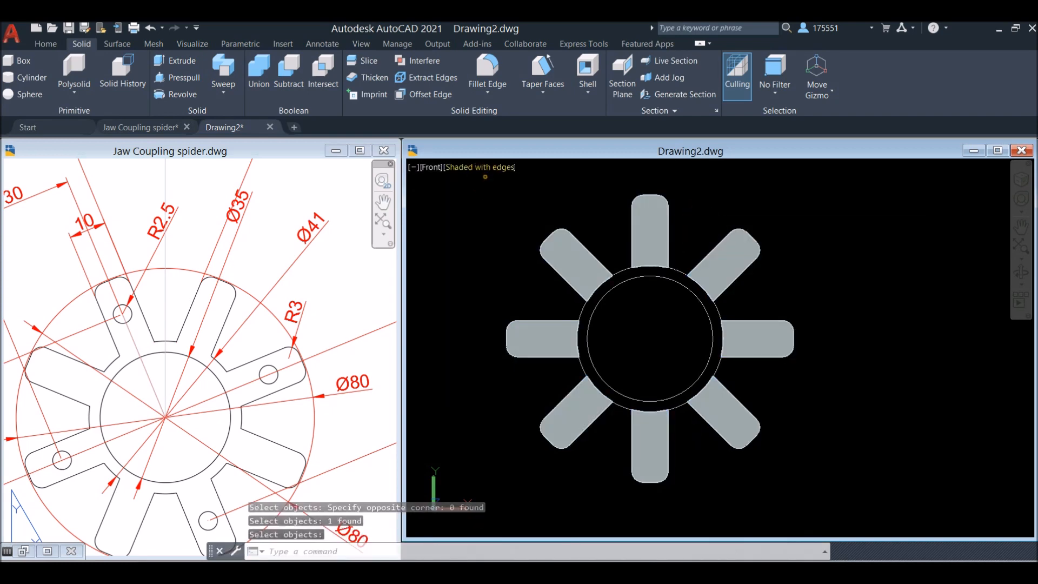
{"action": "left_click", "coordinate": [485, 168]}
{"action": "left_click", "coordinate": [519, 302]}
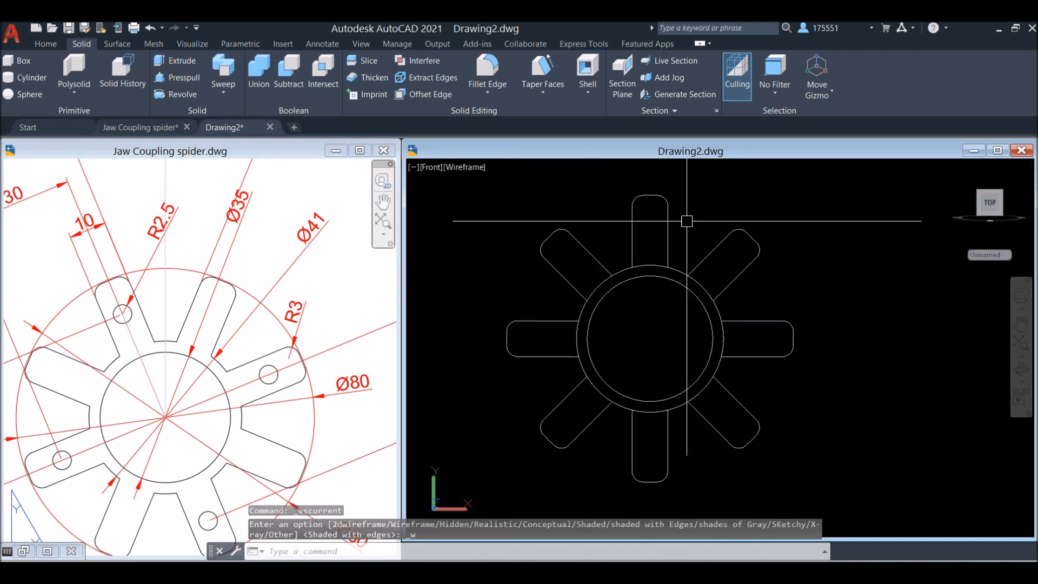
Examine the small R2.5 circles on the arms in the reference drawing's front view, and switch that drawing to model space
{"action": "left_click", "coordinate": [108, 354]}
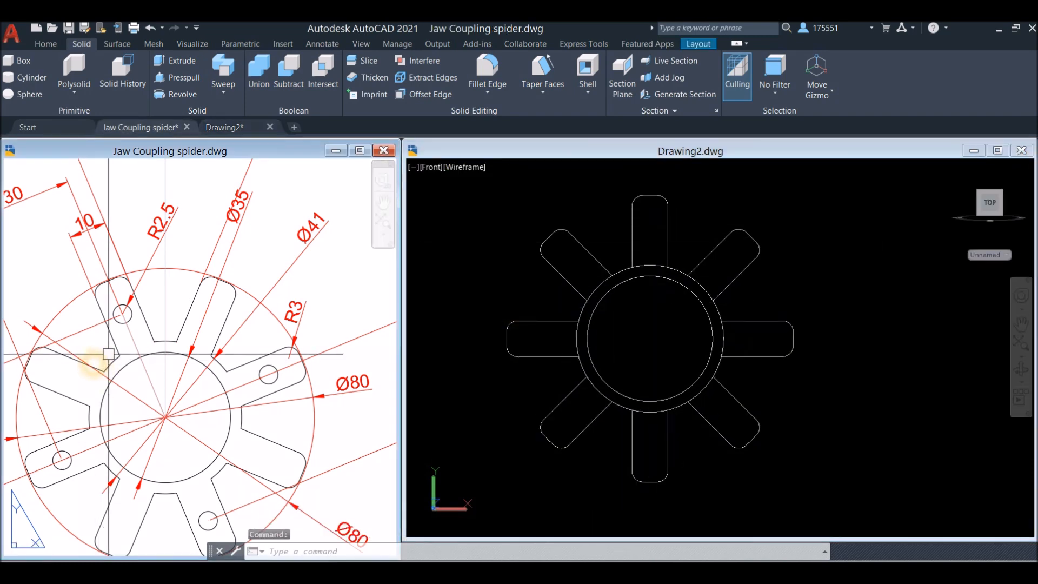
{"action": "scroll", "coordinate": [109, 354], "scroll_direction": "down", "scroll_amount": 2}
{"action": "middle_click_drag", "start_coordinate": [122, 344], "coordinate": [187, 318]}
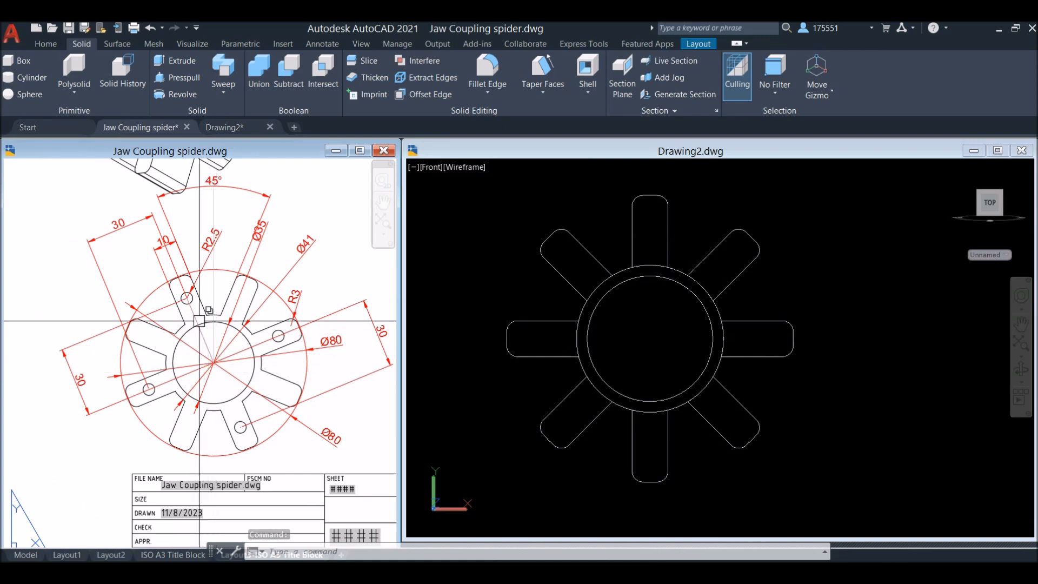
{"action": "scroll", "coordinate": [187, 298], "scroll_direction": "up", "scroll_amount": 6}
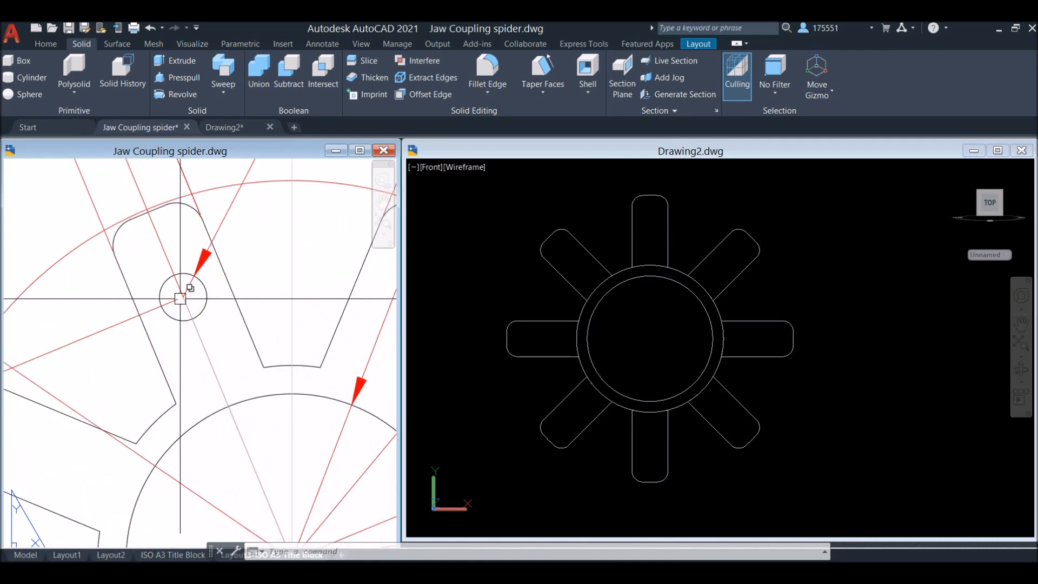
{"action": "scroll", "coordinate": [171, 318], "scroll_direction": "down", "scroll_amount": 8}
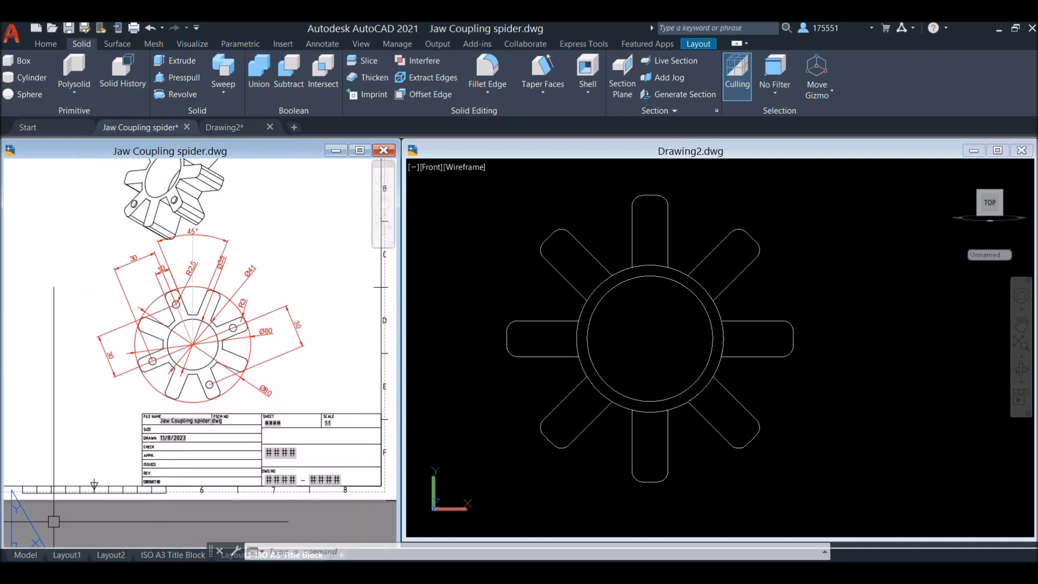
{"action": "left_click", "coordinate": [26, 555]}
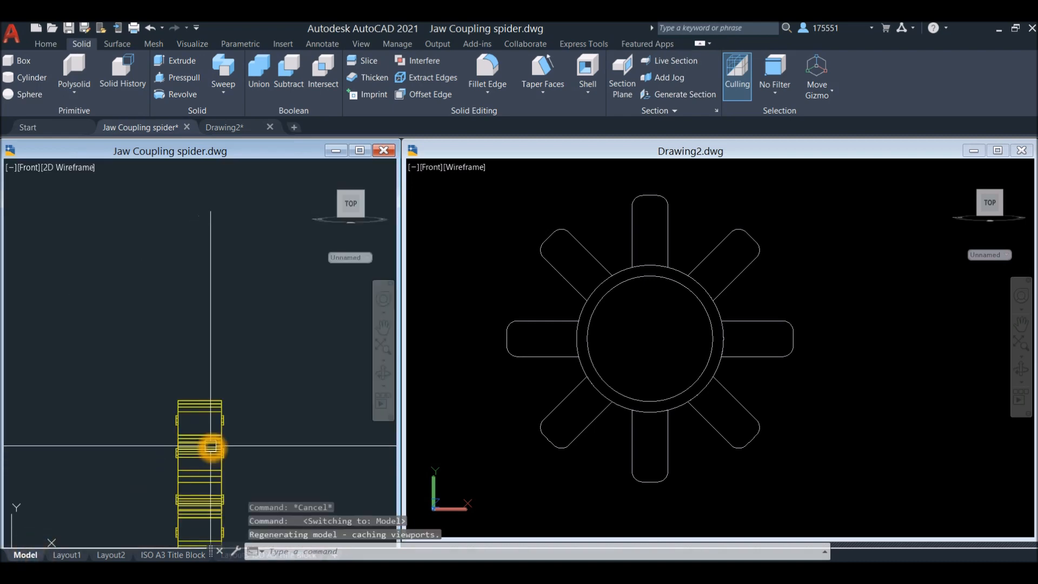
Examine the small pegs on the reference spider in Conceptual style, and bring up the side views on the ISO A3 Title Block layout
{"action": "scroll", "coordinate": [205, 444], "scroll_direction": "up", "scroll_amount": 4}
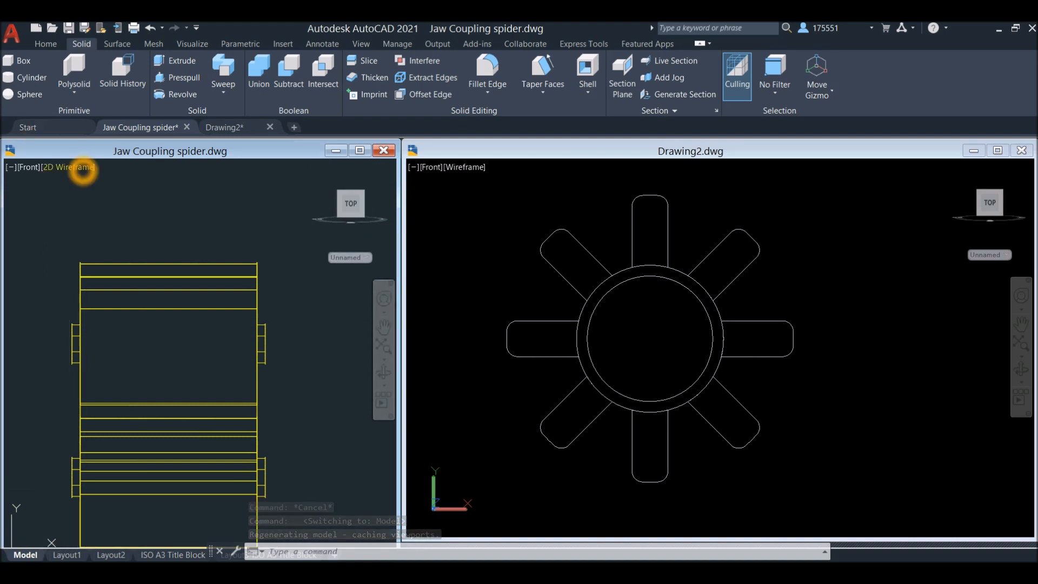
{"action": "left_click", "coordinate": [82, 168]}
{"action": "left_click", "coordinate": [106, 210]}
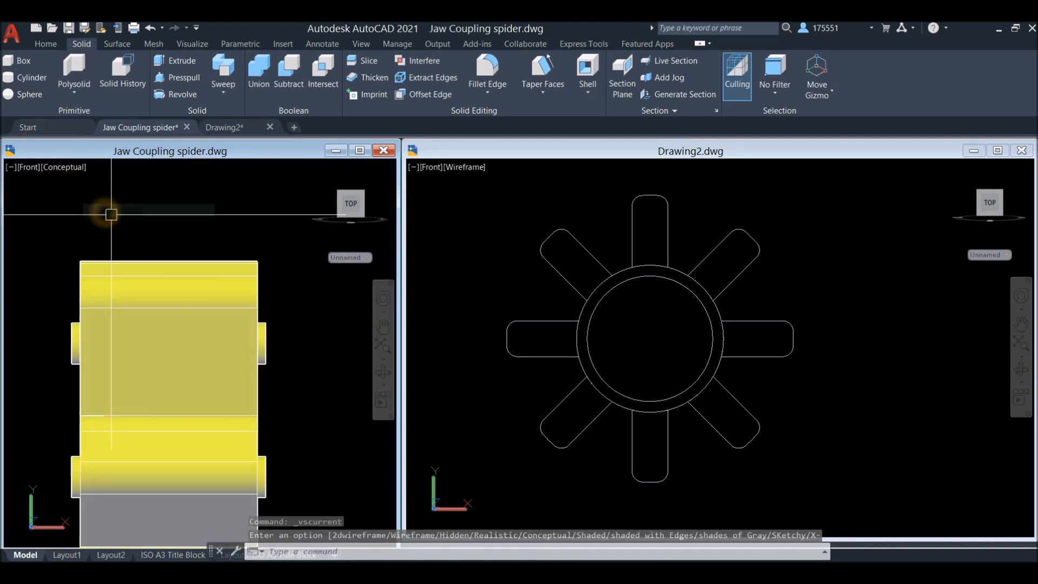
{"action": "middle_click_drag", "start_coordinate": [169, 261], "coordinate": [298, 353], "text": "shift"}
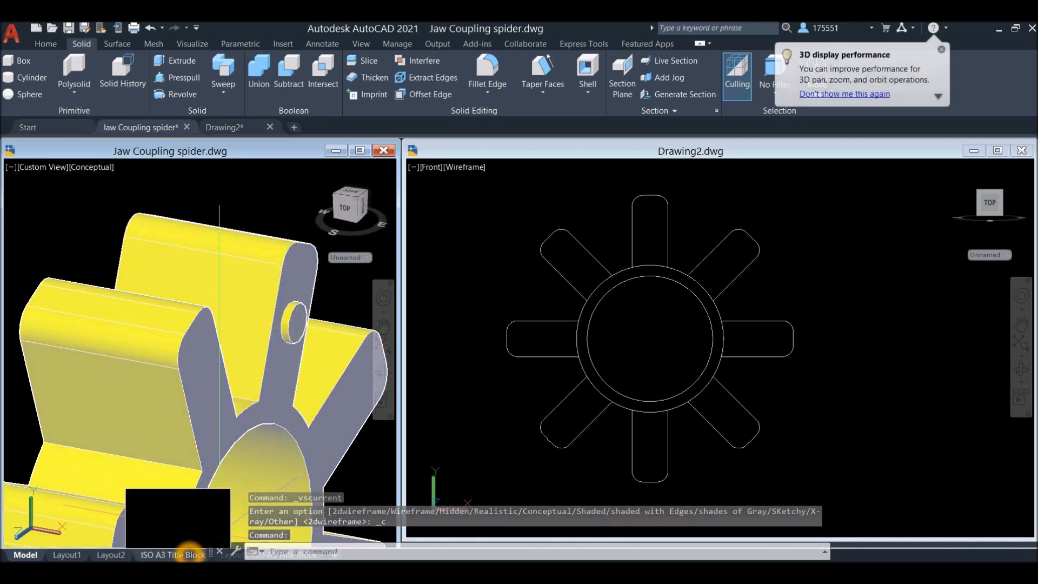
{"action": "left_click", "coordinate": [173, 555]}
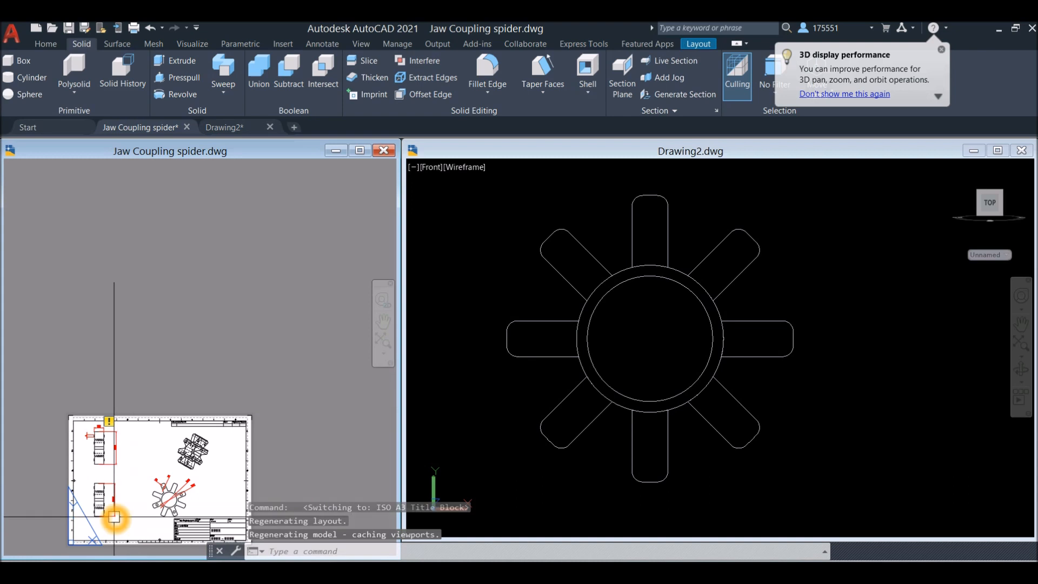
{"action": "left_click", "coordinate": [114, 517]}
{"action": "key", "text": "Escape"}
{"action": "scroll", "coordinate": [101, 519], "scroll_direction": "up", "scroll_amount": 5}
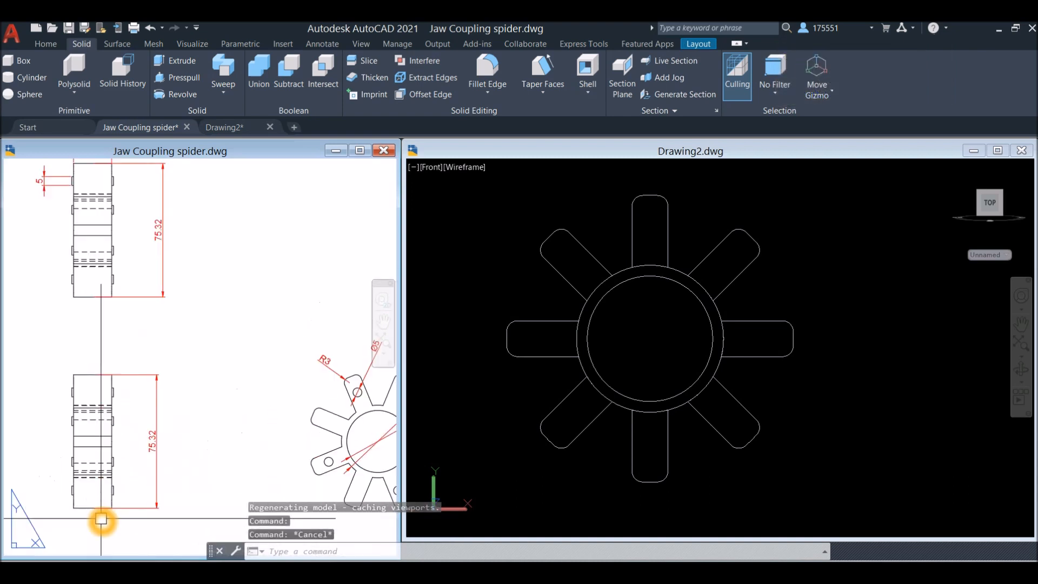
Add a linear dimension to the protrusion of the small peg on the upper arm in the layout's side view
{"action": "left_click", "coordinate": [323, 44]}
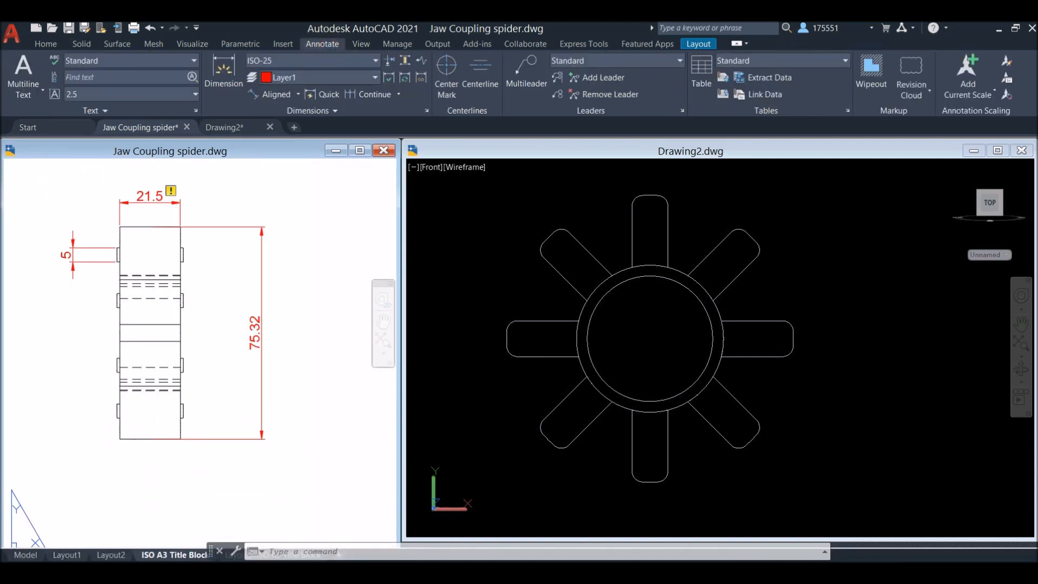
{"action": "left_click", "coordinate": [298, 94]}
{"action": "left_click", "coordinate": [282, 118]}
{"action": "scroll", "coordinate": [128, 232], "scroll_direction": "up", "scroll_amount": 5}
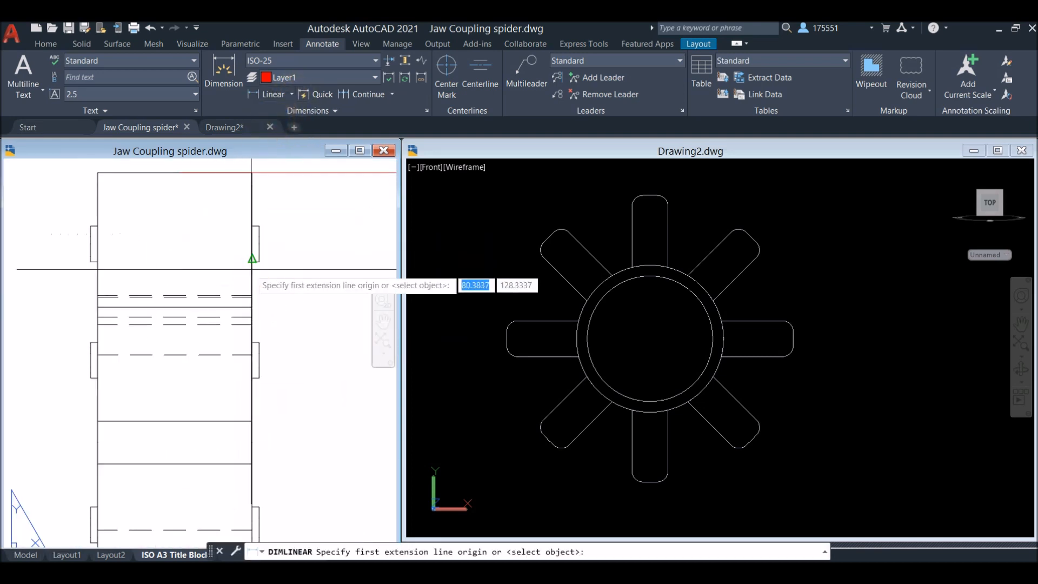
{"action": "left_click", "coordinate": [260, 225]}
{"action": "left_click", "coordinate": [253, 226]}
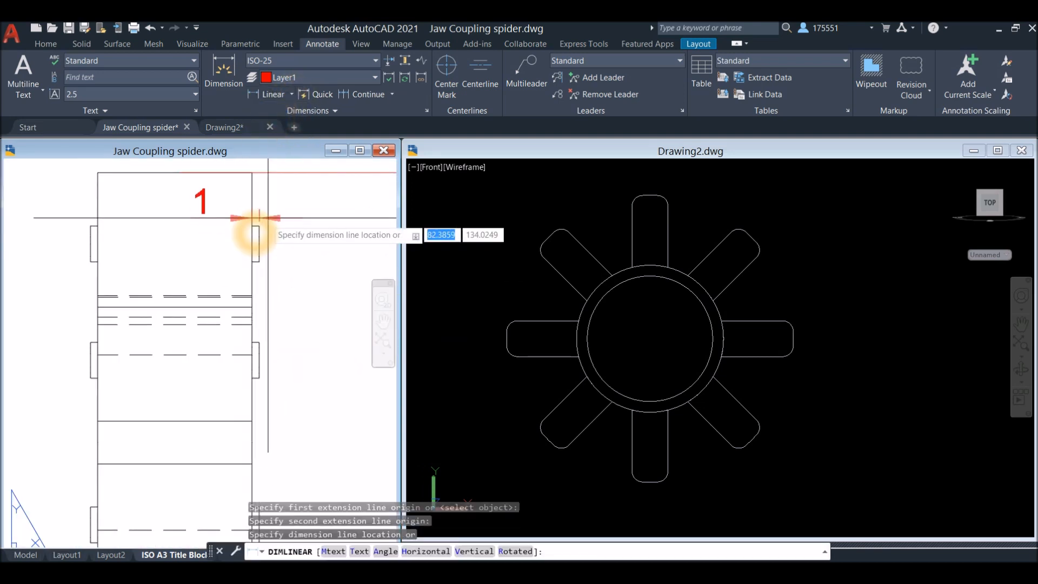
{"action": "middle_click_drag", "start_coordinate": [271, 216], "coordinate": [225, 339]}
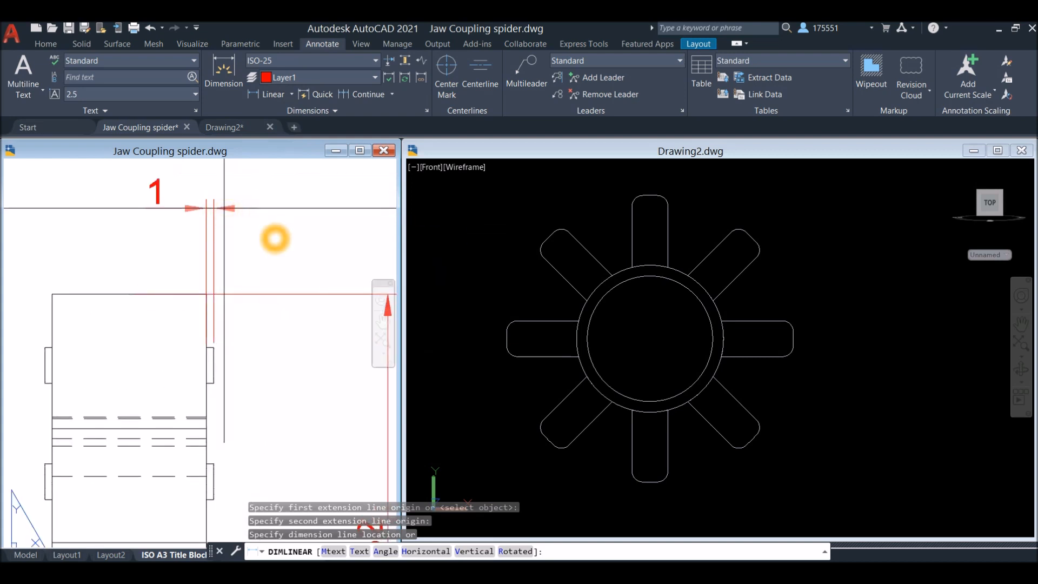
{"action": "left_click", "coordinate": [224, 208]}
{"action": "left_click", "coordinate": [504, 242]}
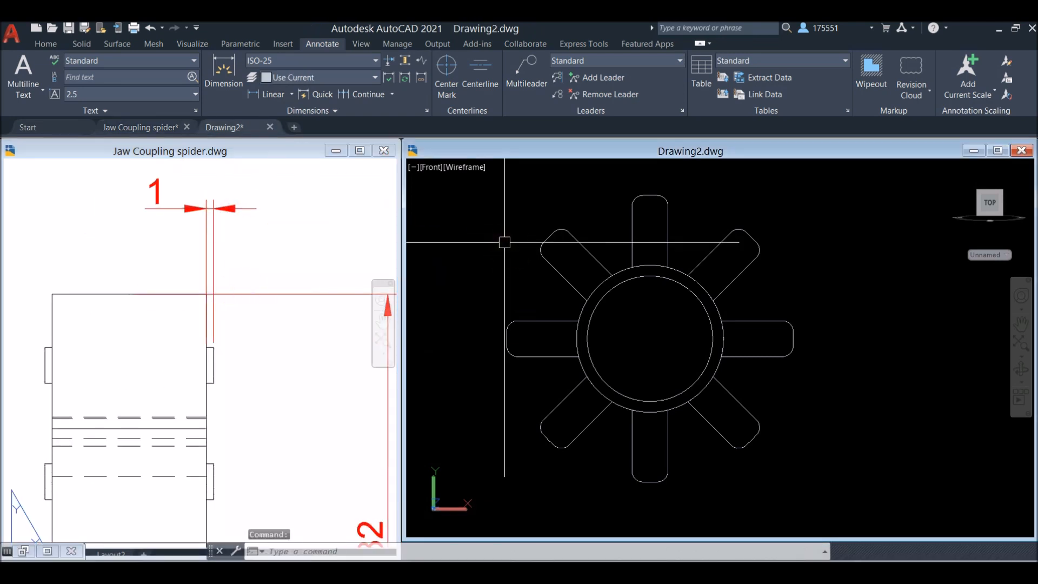
In Drawing2, draw a vertical construction line 30 long from the circles' common centre up into the upper arm, with ortho on
{"action": "left_click", "coordinate": [367, 332]}
{"action": "scroll", "coordinate": [306, 325], "scroll_direction": "down", "scroll_amount": 4}
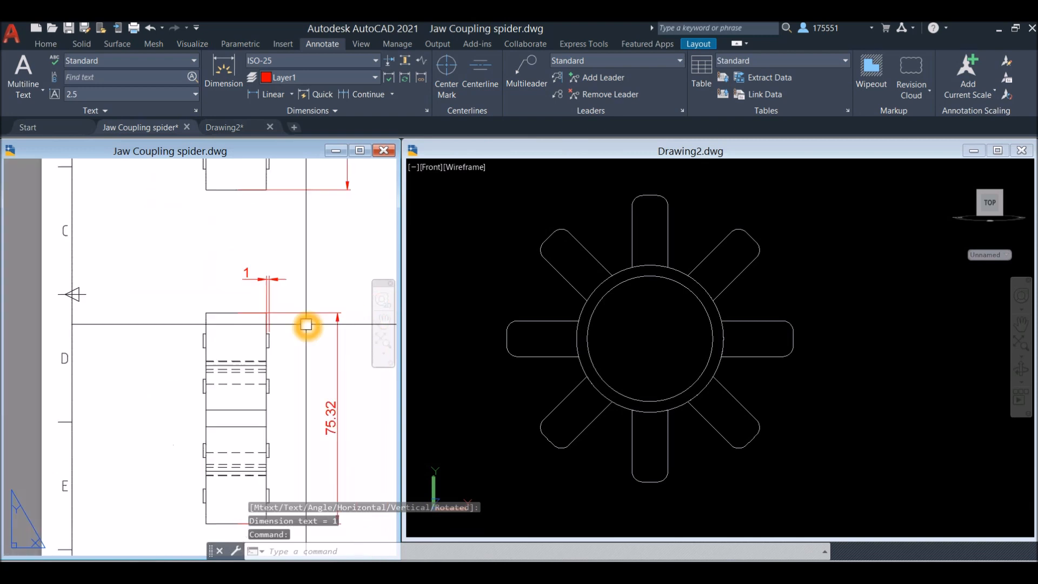
{"action": "middle_click_drag", "start_coordinate": [306, 319], "coordinate": [63, 217]}
{"action": "middle_click_drag", "start_coordinate": [373, 245], "coordinate": [237, 290]}
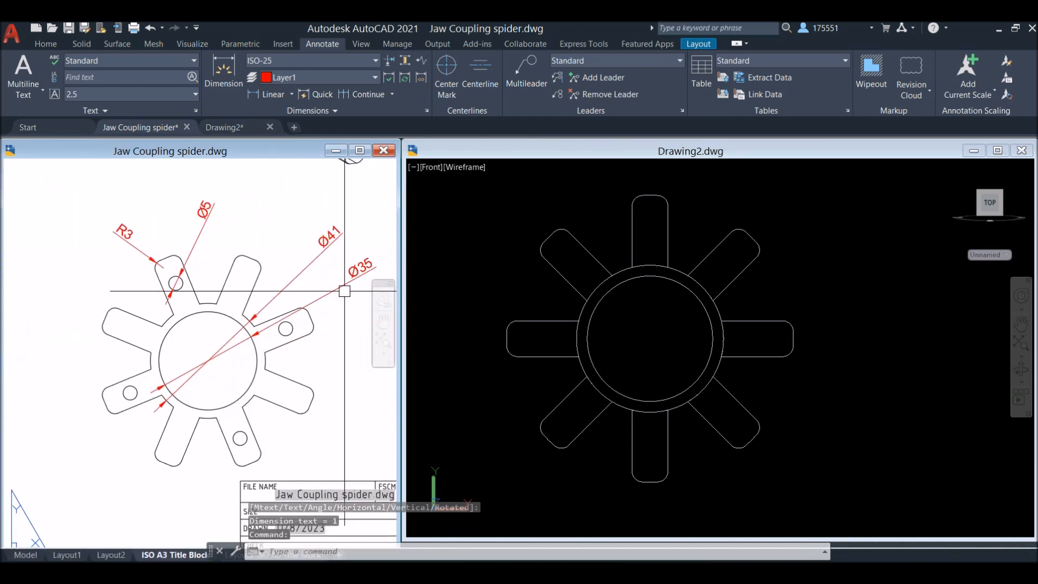
{"action": "left_click", "coordinate": [760, 264]}
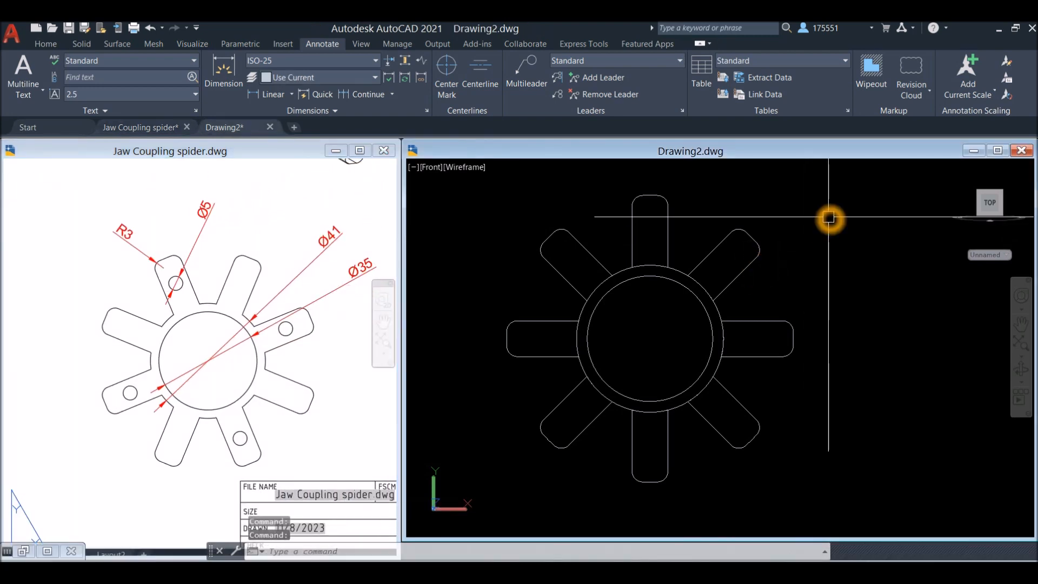
{"action": "type", "text": "l"}
{"action": "key", "text": "Return"}
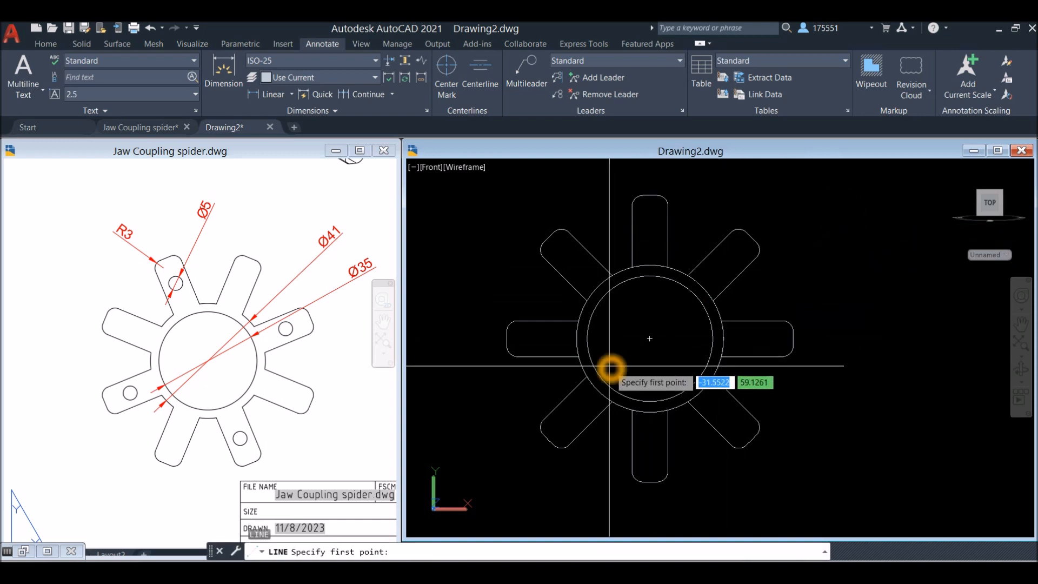
{"action": "left_click", "coordinate": [650, 339]}
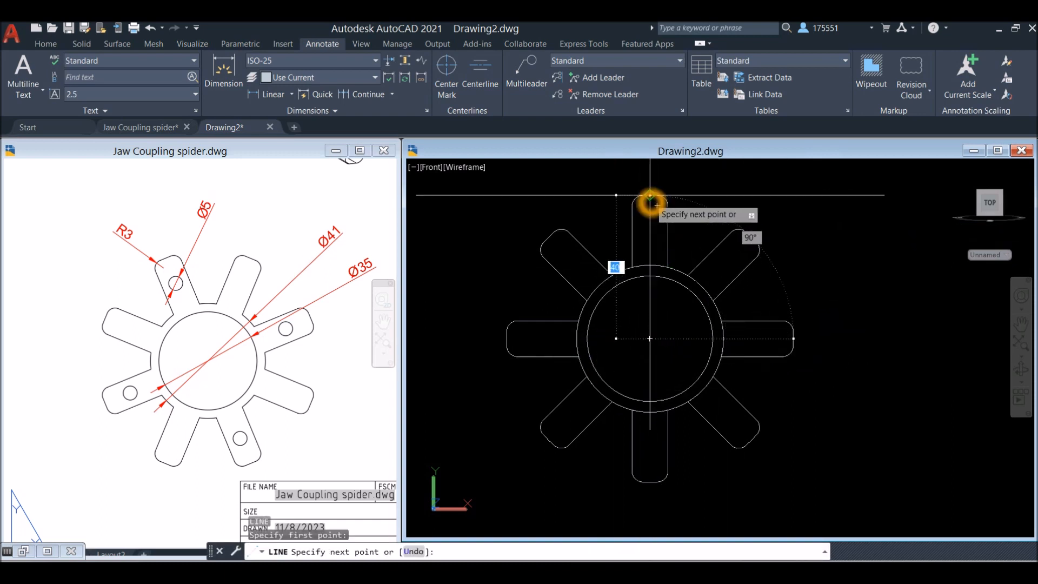
{"action": "scroll", "coordinate": [651, 200], "scroll_direction": "down", "scroll_amount": 1}
{"action": "middle_click_drag", "start_coordinate": [652, 201], "coordinate": [640, 290]}
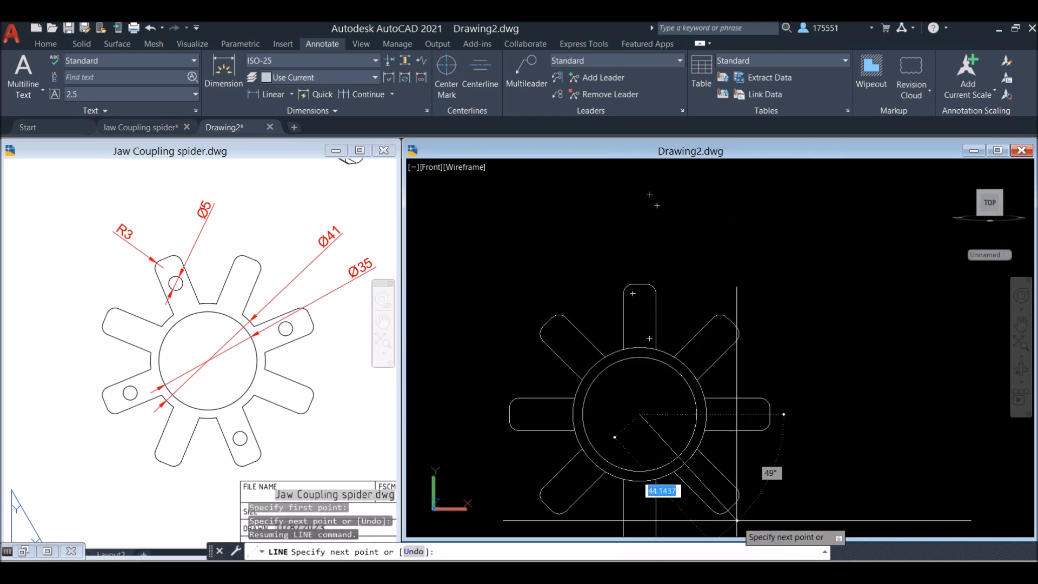
{"action": "key", "text": "F10"}
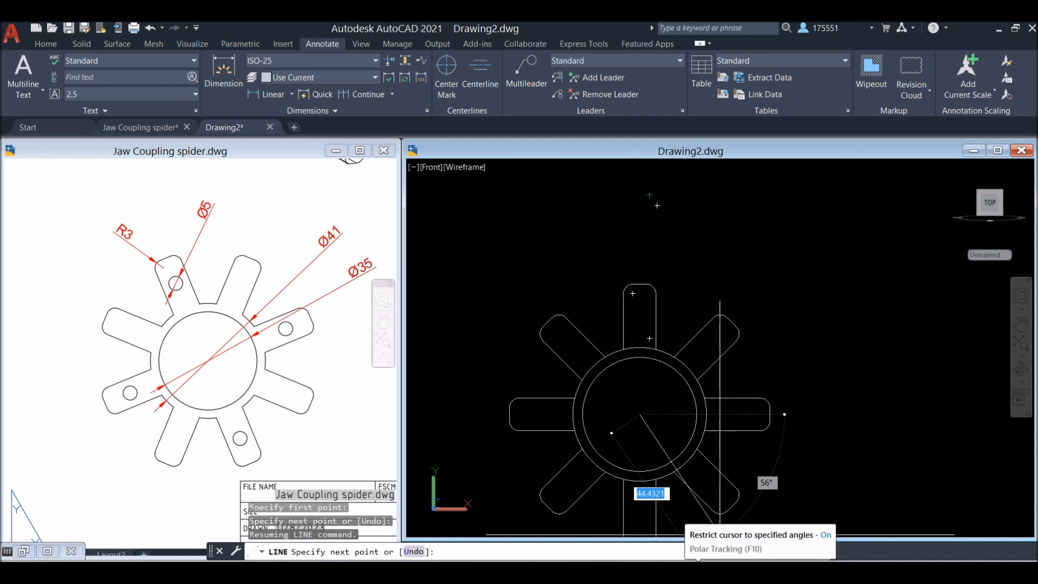
{"action": "key", "text": "F8"}
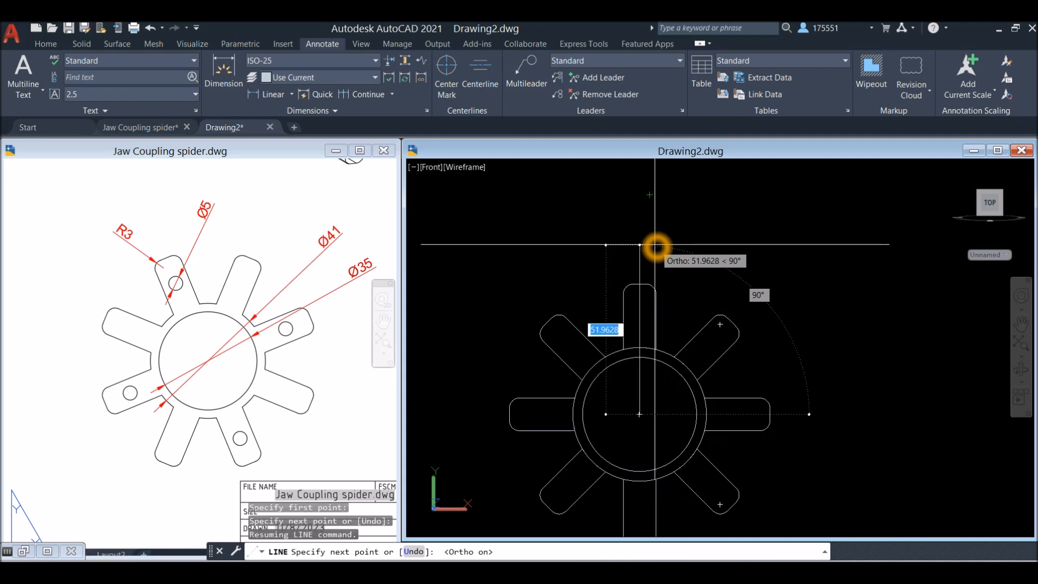
{"action": "key", "text": "Return"}
{"action": "right_click", "coordinate": [682, 242]}
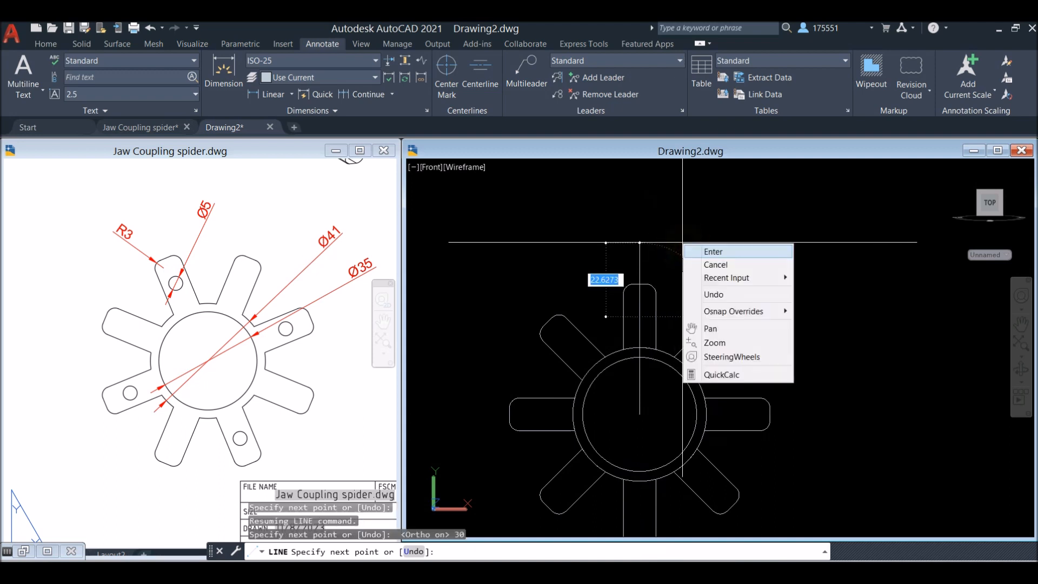
{"action": "left_click", "coordinate": [714, 255]}
Check the reference front view's dimensions and draw a circle of radius 2.5 centred on the upper end of the construction line
{"action": "left_click", "coordinate": [297, 377]}
{"action": "scroll", "coordinate": [300, 378], "scroll_direction": "down", "scroll_amount": 2}
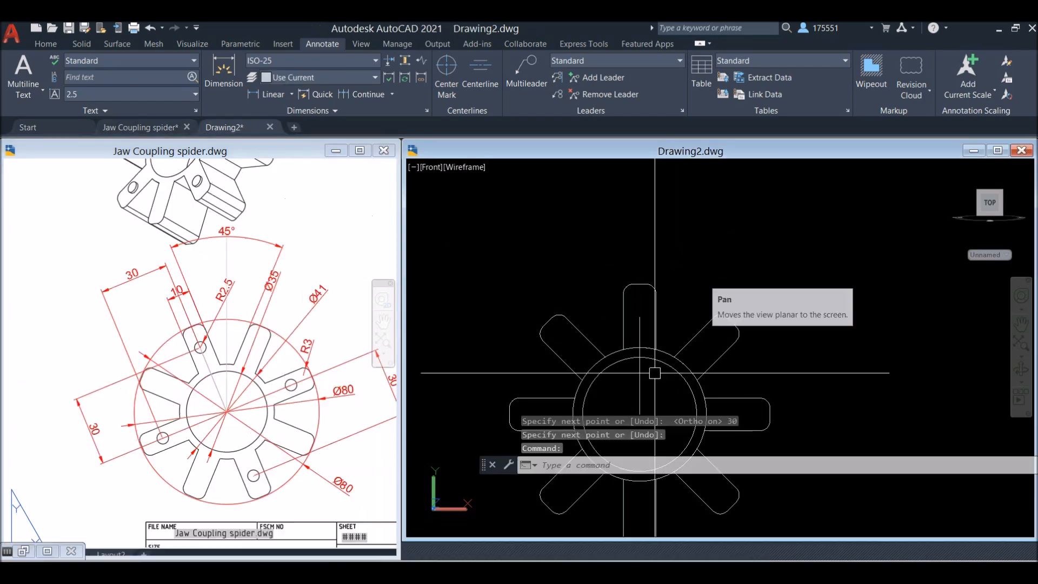
{"action": "left_click", "coordinate": [640, 373]}
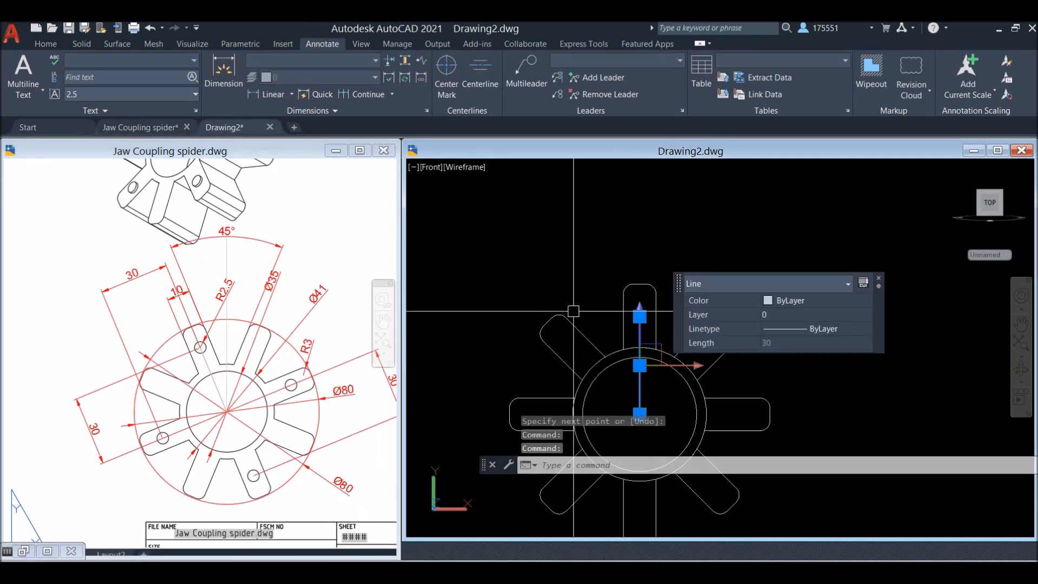
{"action": "key", "text": "Escape"}
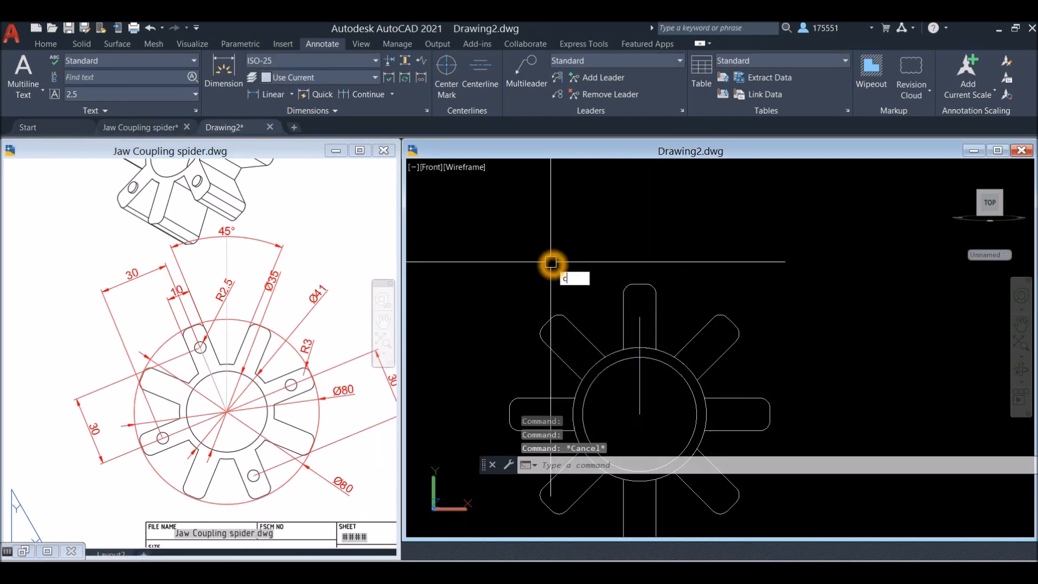
{"action": "type", "text": "c"}
{"action": "key", "text": "Return"}
{"action": "left_click", "coordinate": [640, 316]}
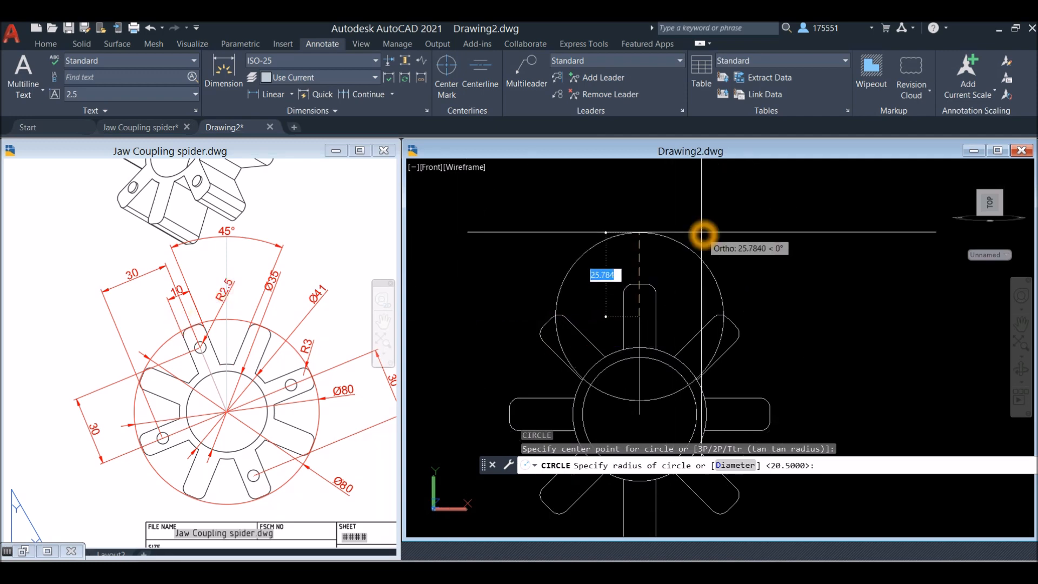
{"action": "left_click", "coordinate": [592, 227]}
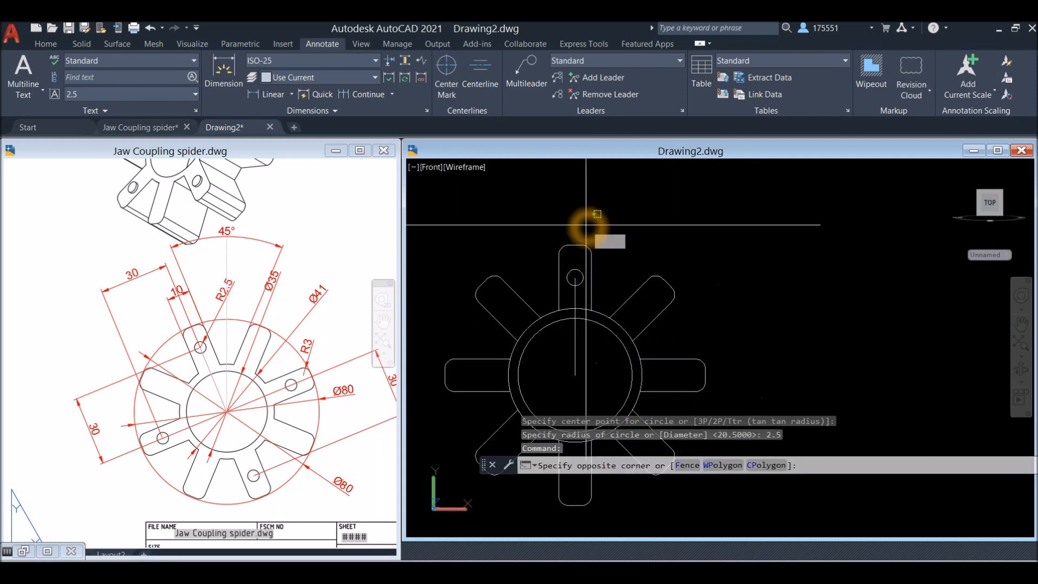
{"action": "left_click", "coordinate": [586, 225]}
Create a polar array of the small circle around the common centre with 4 items, and delete the vertical construction line
{"action": "type", "text": "a"}
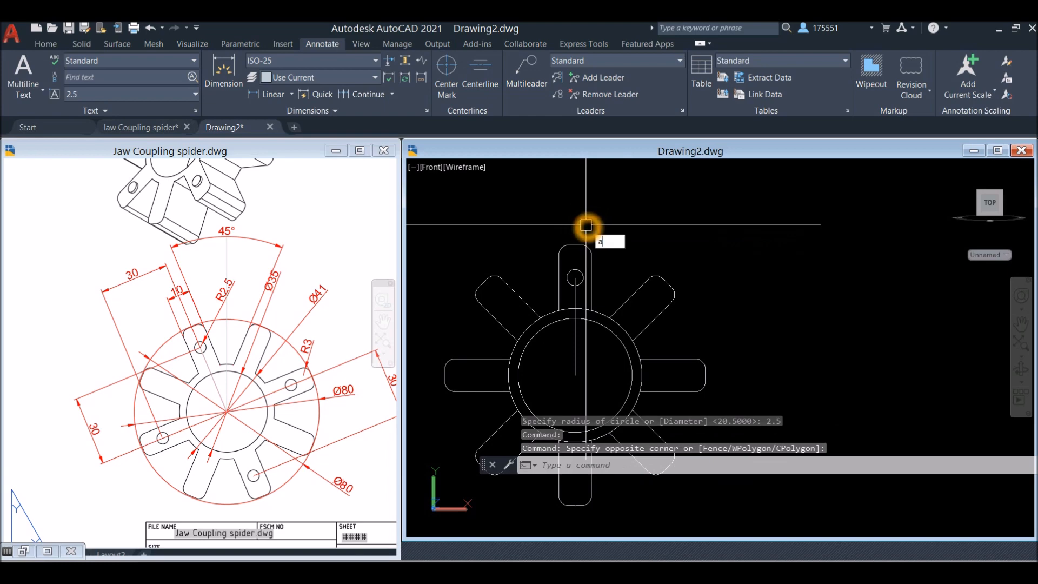
{"action": "type", "text": "r"}
{"action": "key", "text": "Down"}
{"action": "key", "text": "Return"}
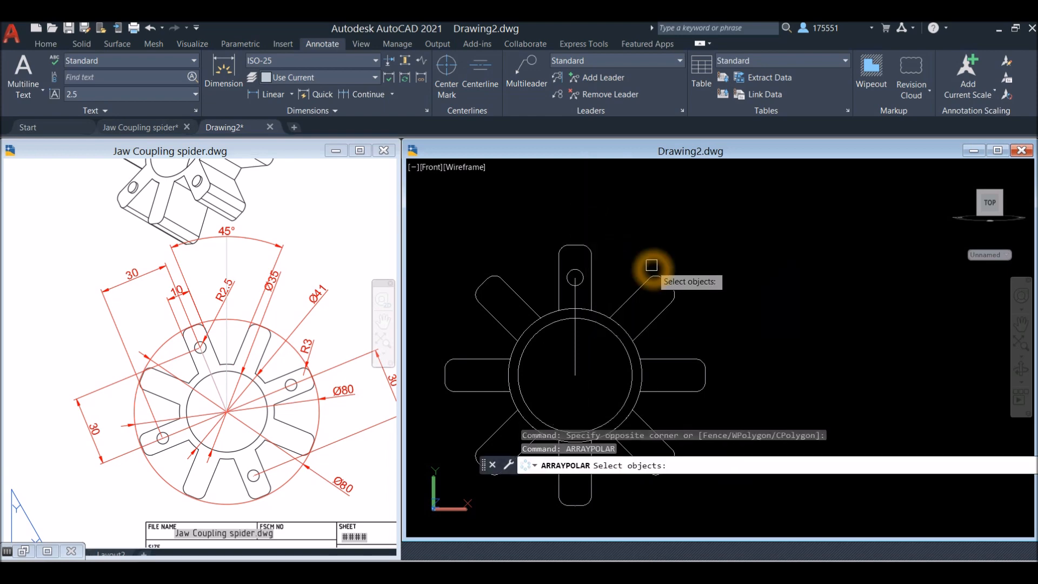
{"action": "scroll", "coordinate": [568, 300], "scroll_direction": "up", "scroll_amount": 3}
{"action": "left_click", "coordinate": [588, 277]}
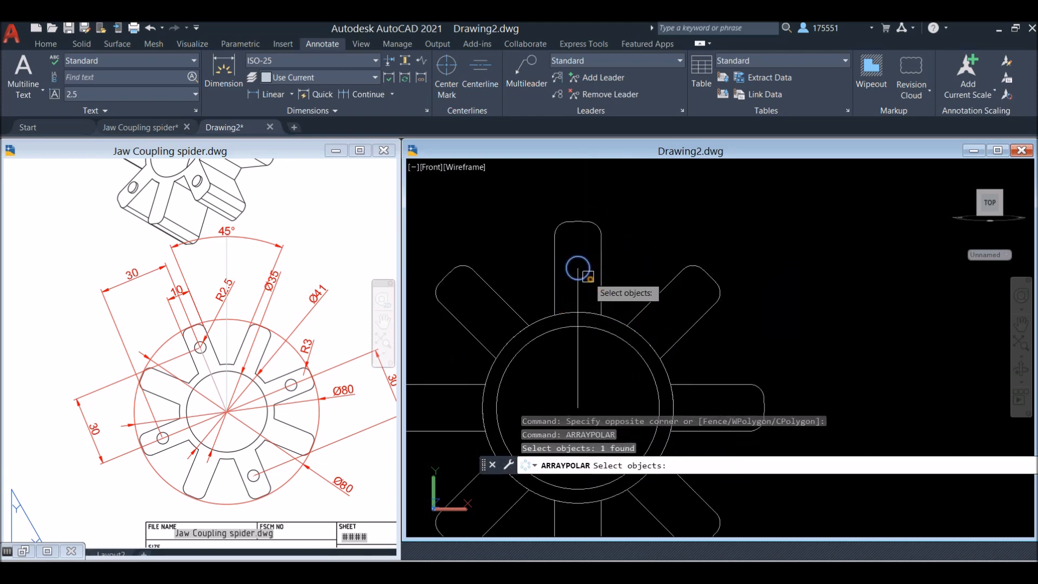
{"action": "key", "text": "Return"}
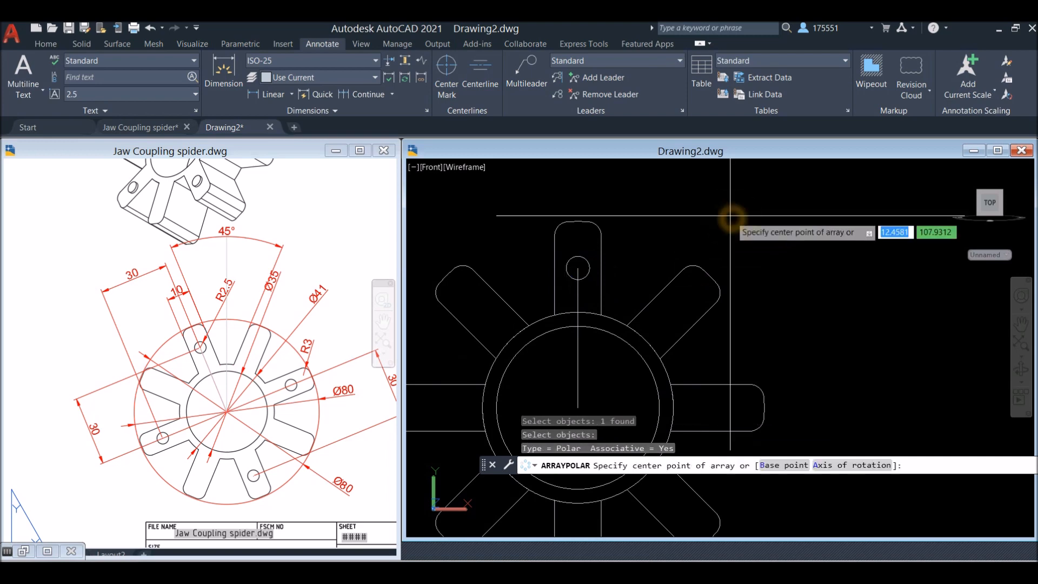
{"action": "left_click", "coordinate": [578, 408]}
{"action": "scroll", "coordinate": [603, 378], "scroll_direction": "down", "scroll_amount": 3}
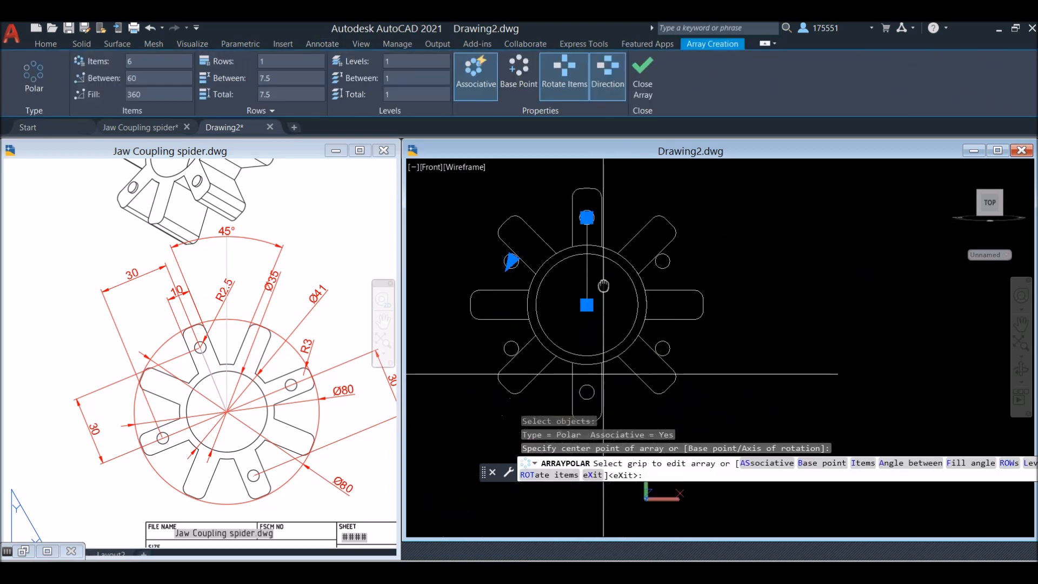
{"action": "right_click", "coordinate": [612, 286]}
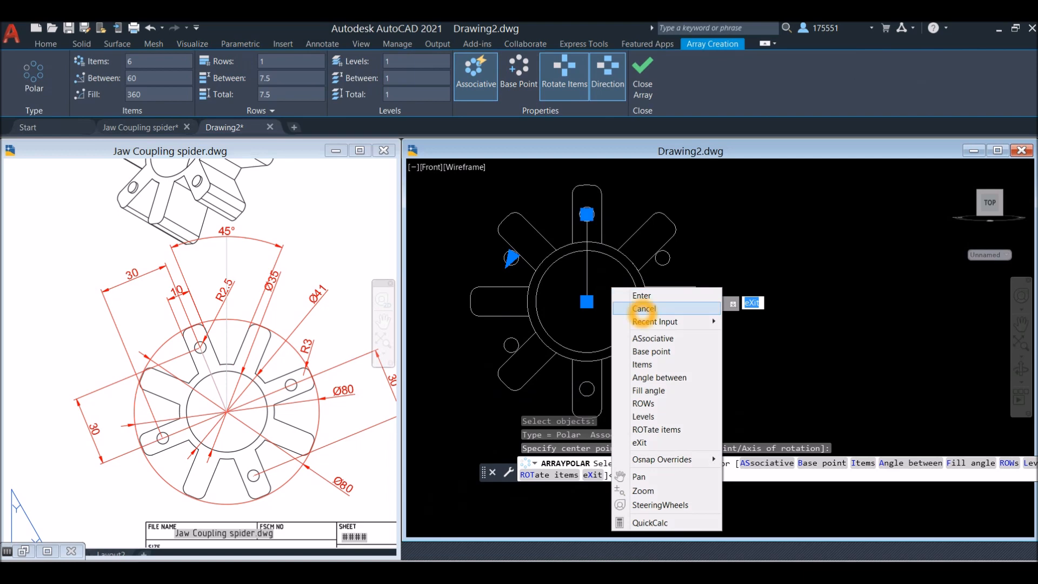
{"action": "left_click", "coordinate": [665, 365]}
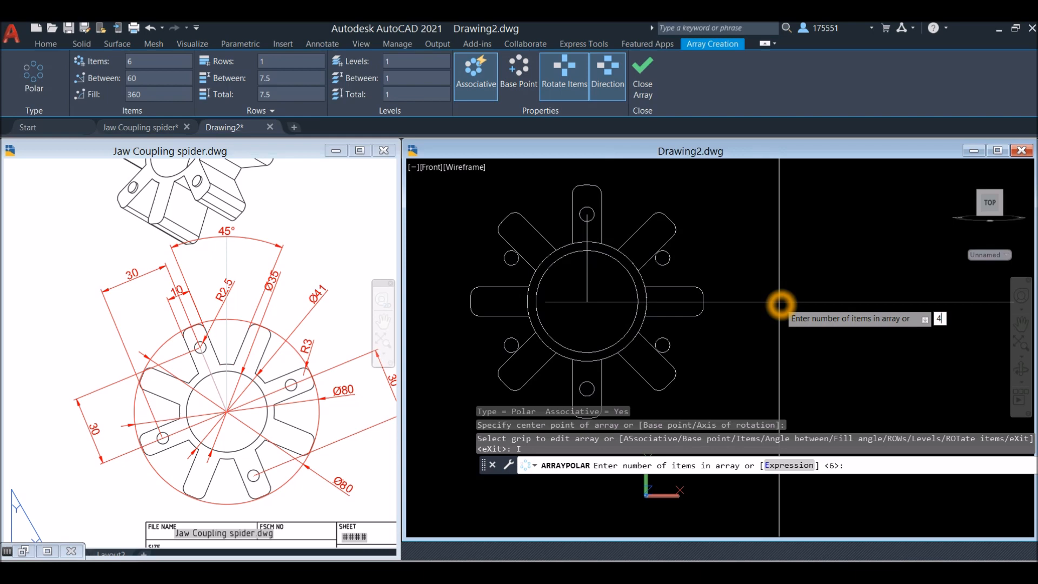
{"action": "key", "text": "Return"}
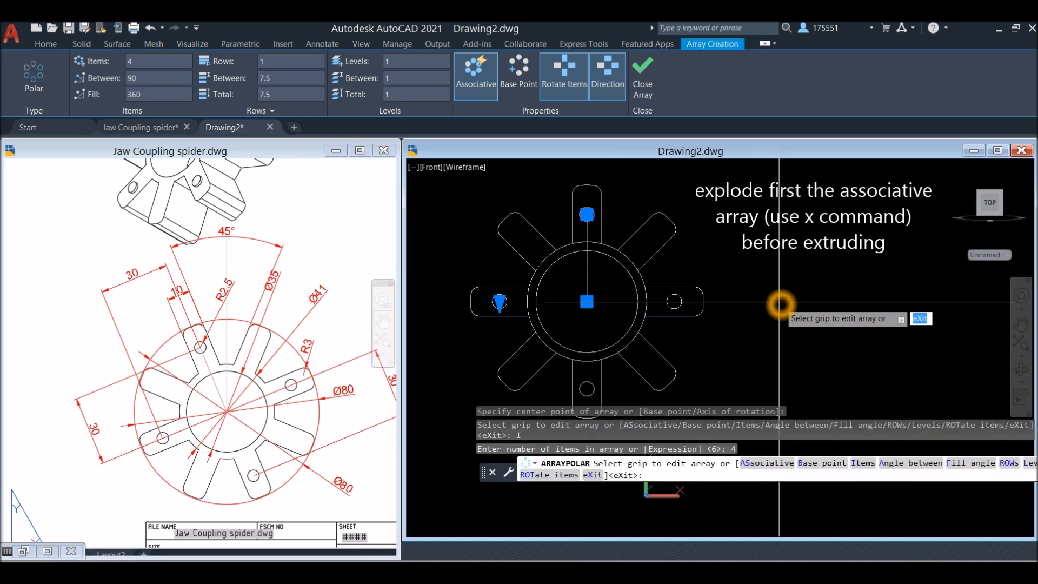
{"action": "key", "text": "Return"}
{"action": "left_click", "coordinate": [586, 287]}
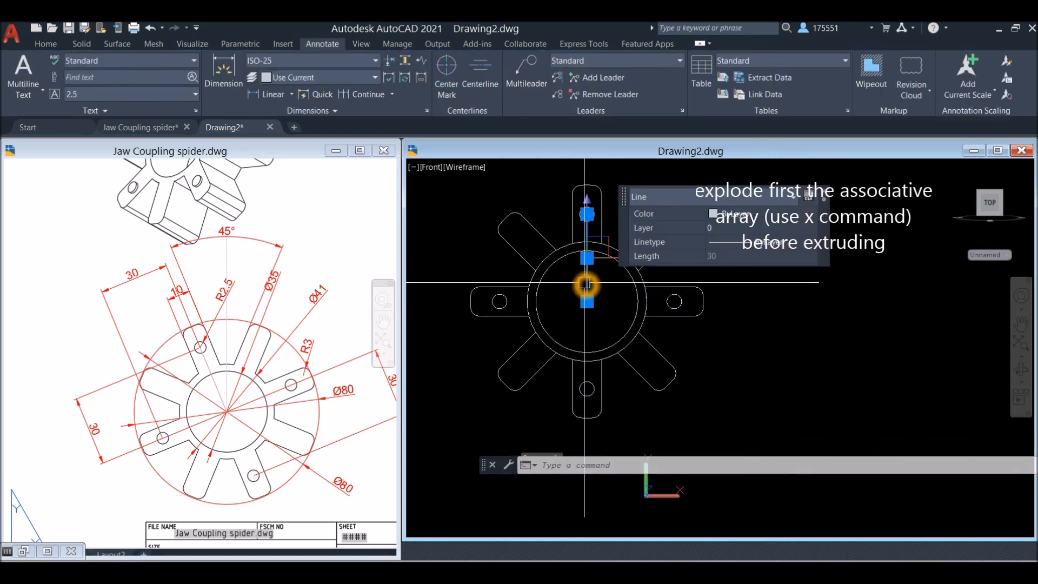
{"action": "key", "text": "Delete"}
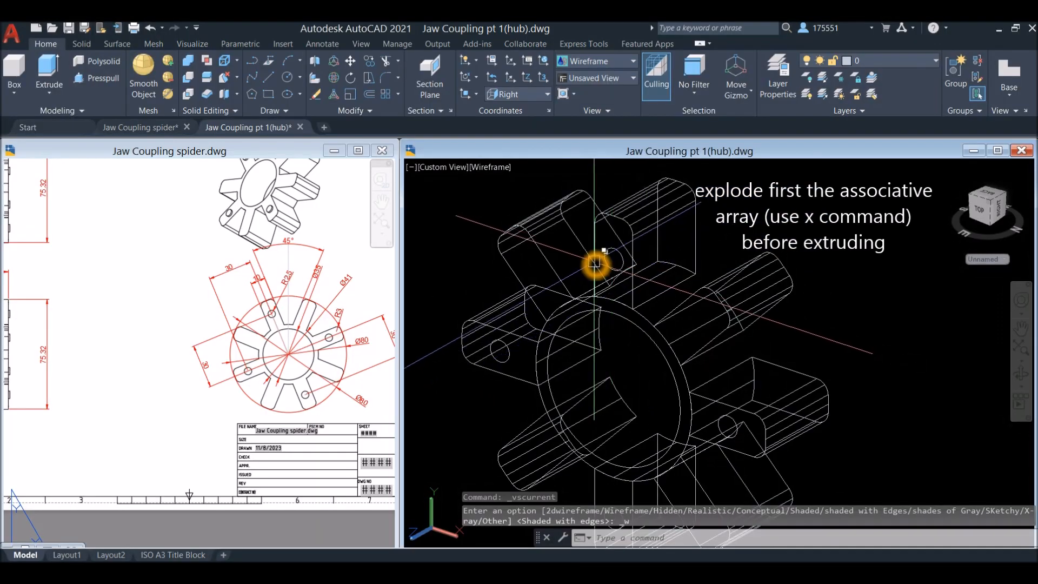
Extrude the four small R2.5 circles on the alternate arms into solid pegs with a height of 1
{"action": "left_click", "coordinate": [608, 256]}
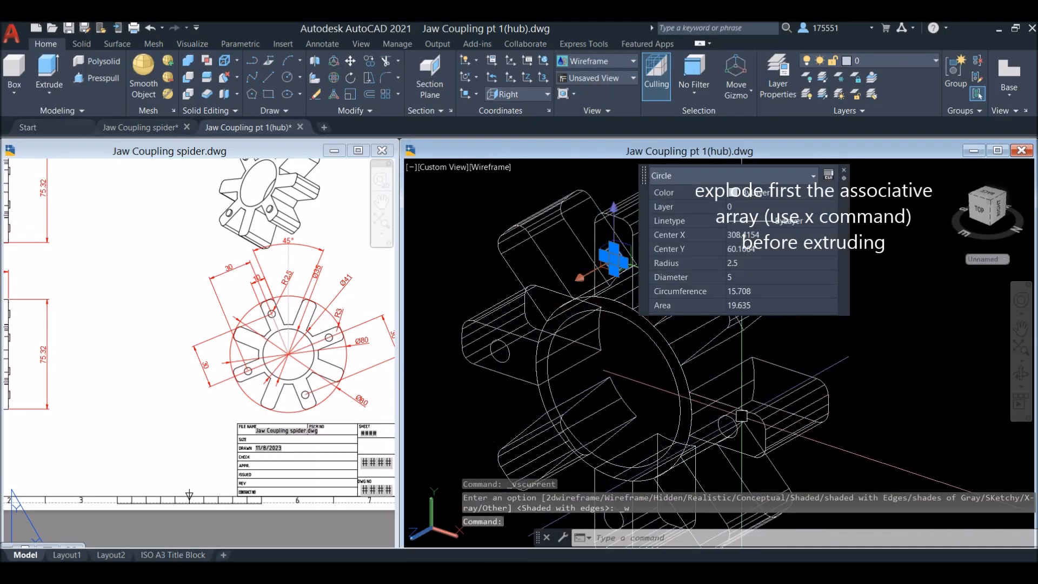
{"action": "left_click", "coordinate": [727, 417]}
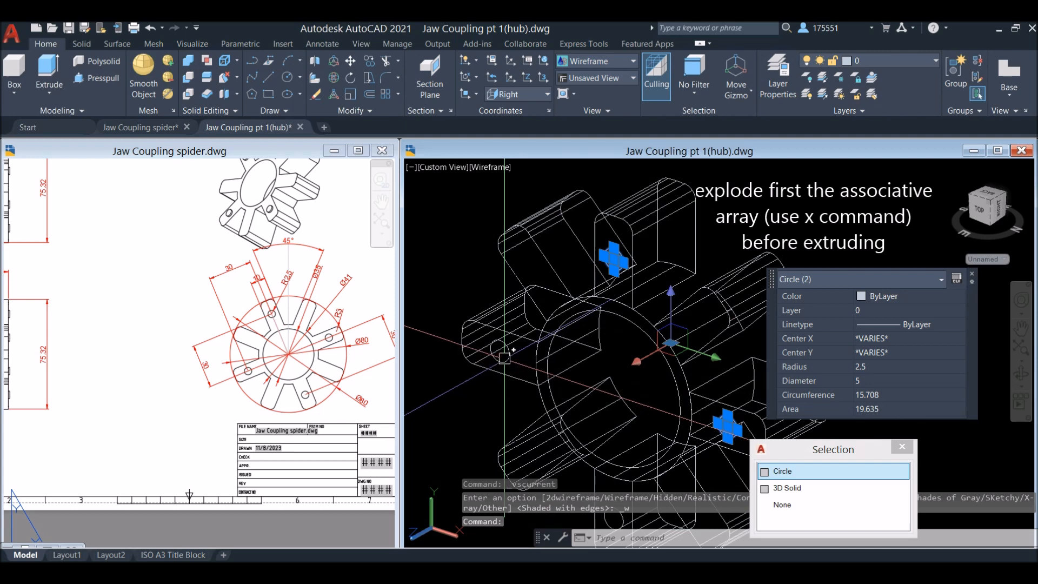
{"action": "left_click", "coordinate": [501, 347]}
{"action": "middle_click_drag", "start_coordinate": [502, 348], "coordinate": [539, 283], "text": "shift"}
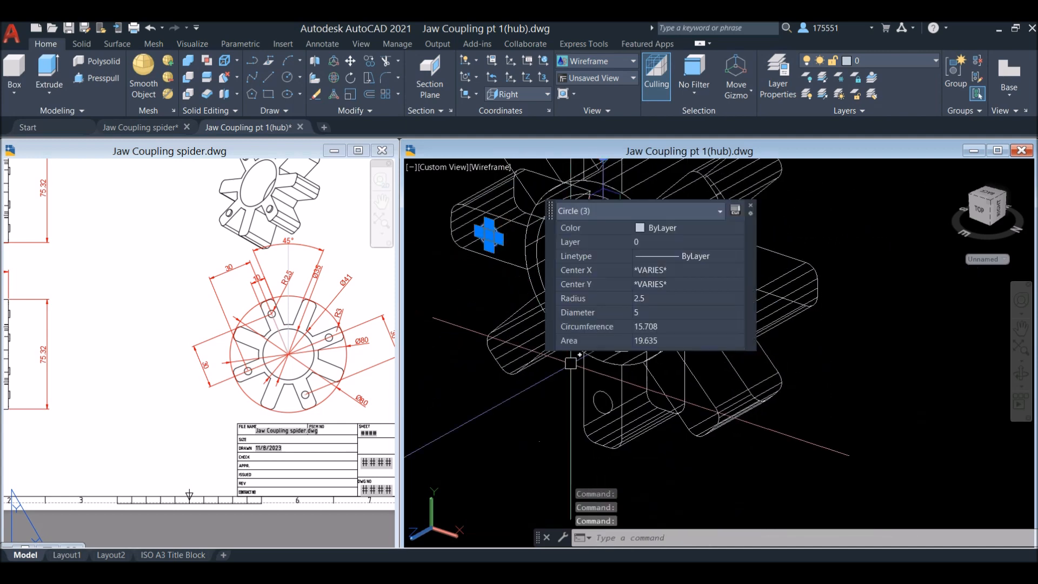
{"action": "middle_click_drag", "start_coordinate": [586, 359], "coordinate": [539, 403], "text": "shift"}
{"action": "left_click", "coordinate": [580, 207]}
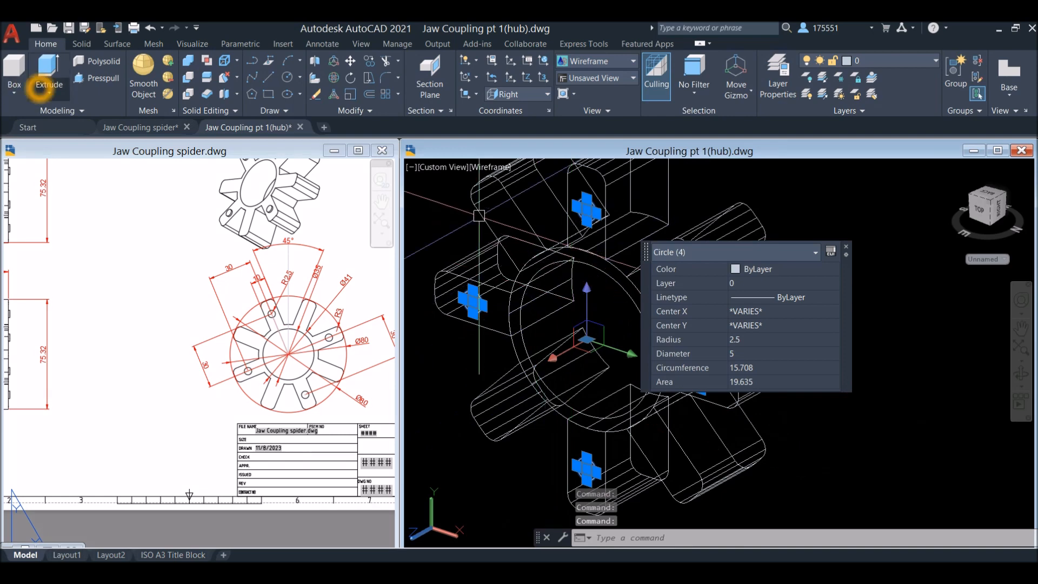
{"action": "left_click", "coordinate": [49, 71]}
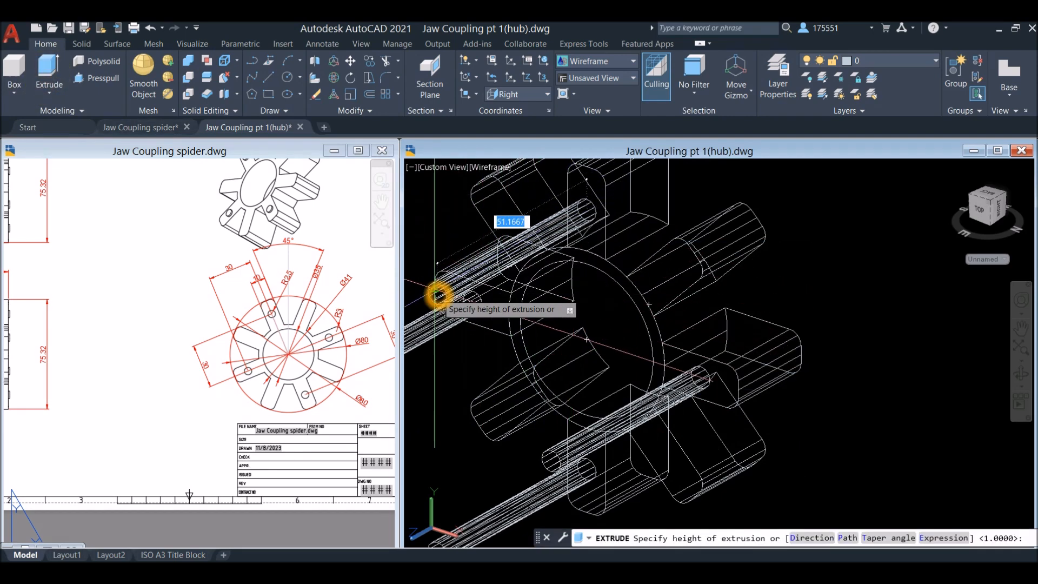
{"action": "scroll", "coordinate": [626, 255], "scroll_direction": "down", "scroll_amount": 4}
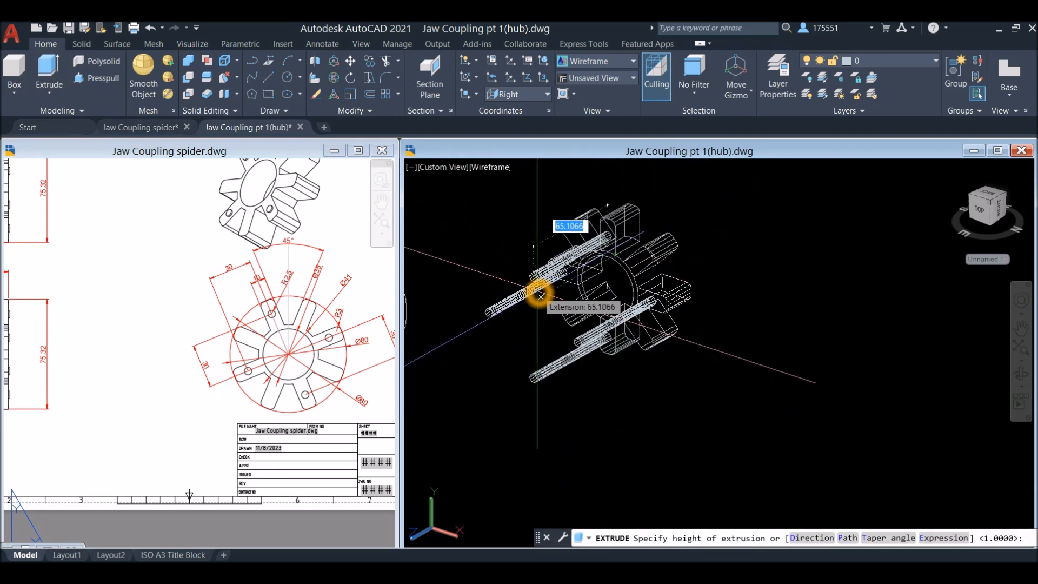
{"action": "key", "text": "Return"}
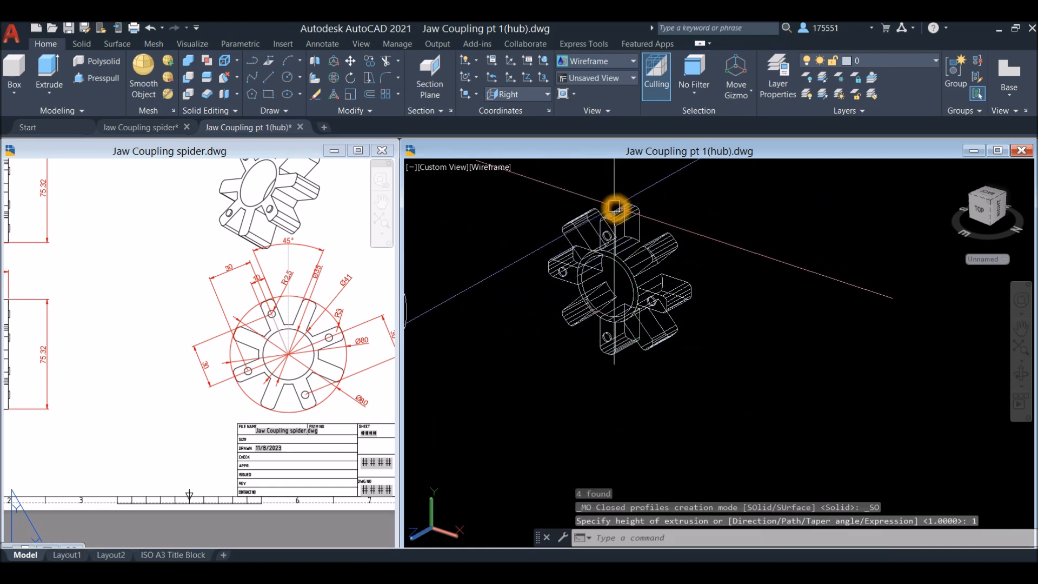
Show the model in the Shaded with edges visual style and set the viewport to the Front view
{"action": "left_click", "coordinate": [491, 167]}
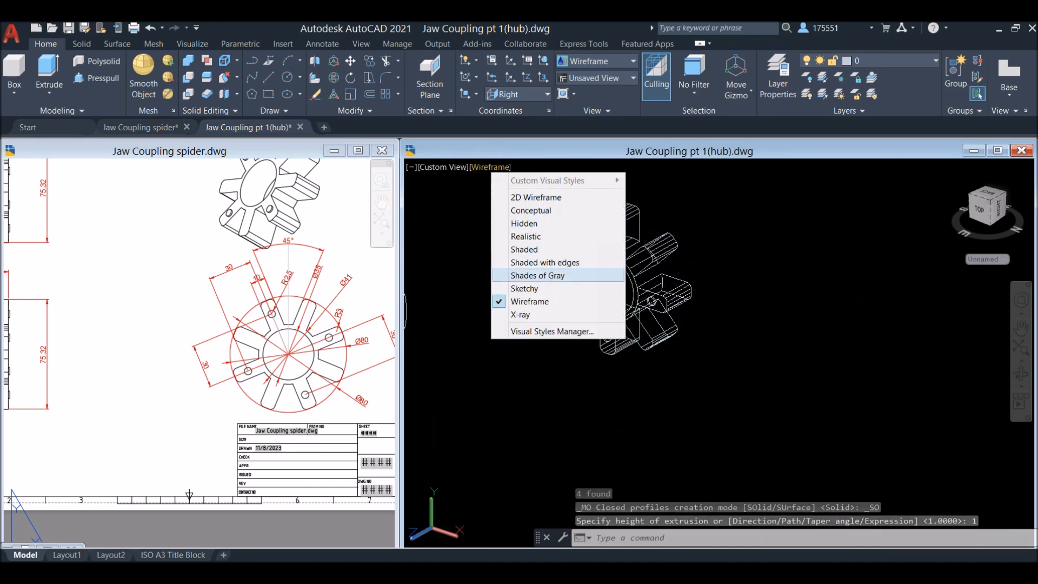
{"action": "left_click", "coordinate": [545, 262]}
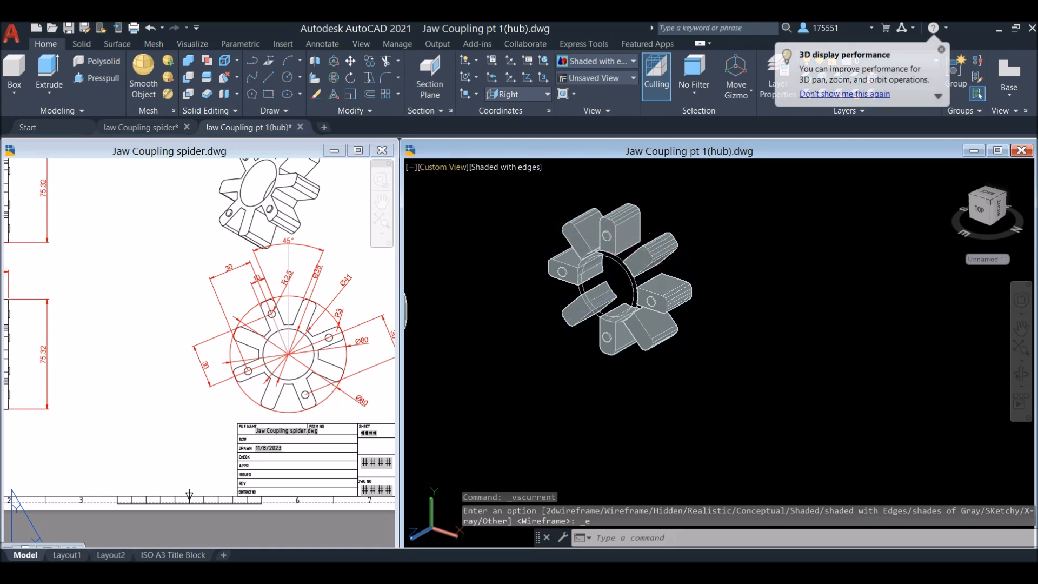
{"action": "left_click", "coordinate": [444, 167]}
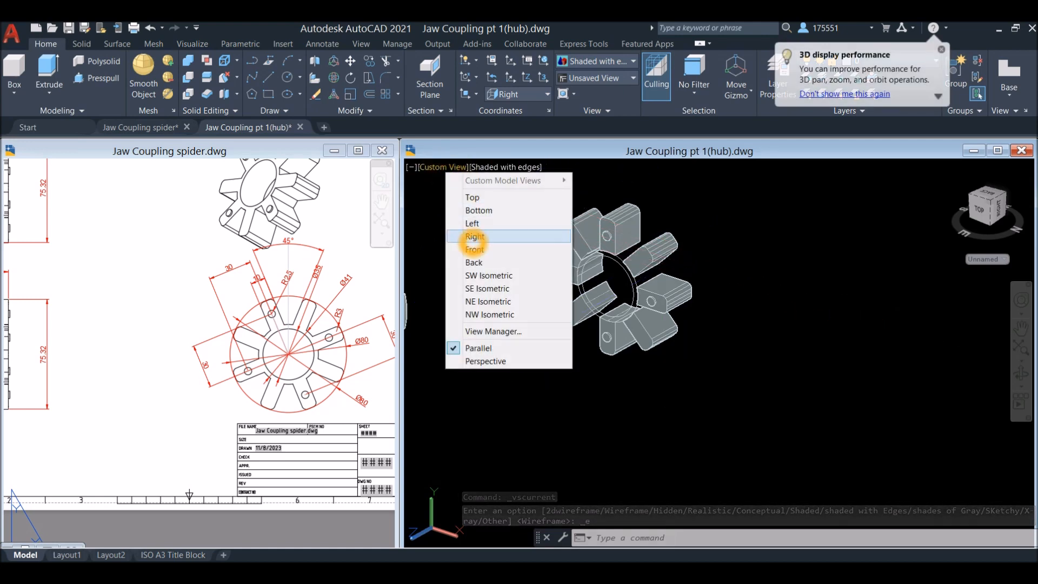
{"action": "left_click", "coordinate": [474, 238]}
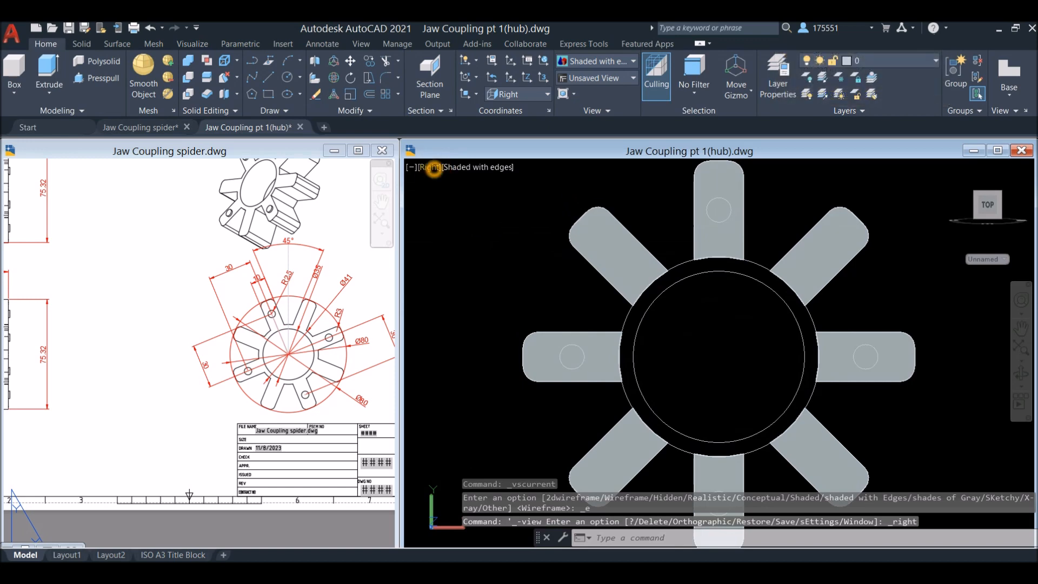
{"action": "left_click", "coordinate": [431, 167]}
{"action": "left_click", "coordinate": [457, 246]}
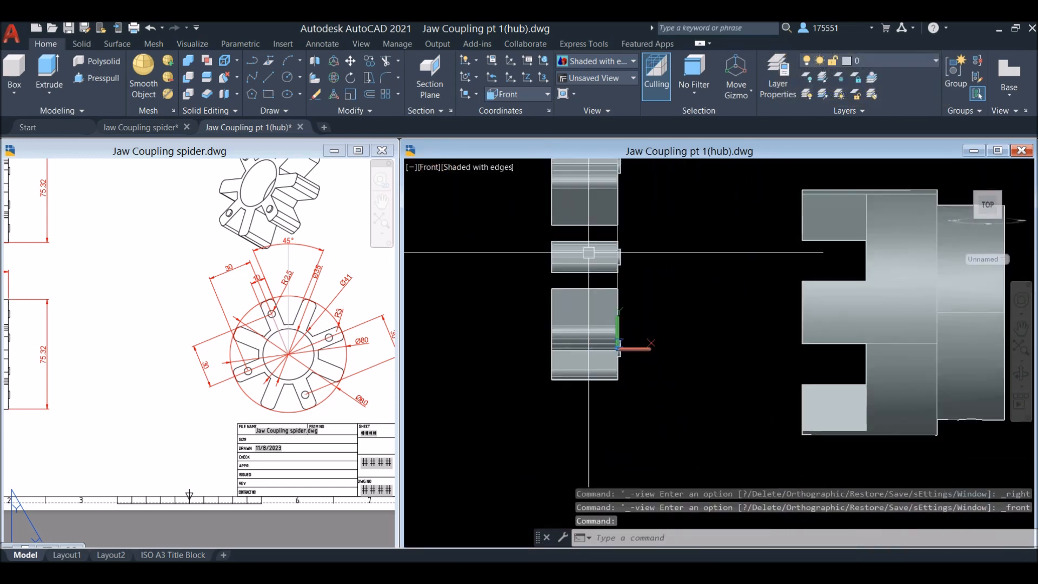
{"action": "left_click", "coordinate": [646, 353]}
{"action": "left_click", "coordinate": [689, 359]}
{"action": "left_click", "coordinate": [656, 347]}
{"action": "left_click", "coordinate": [670, 311]}
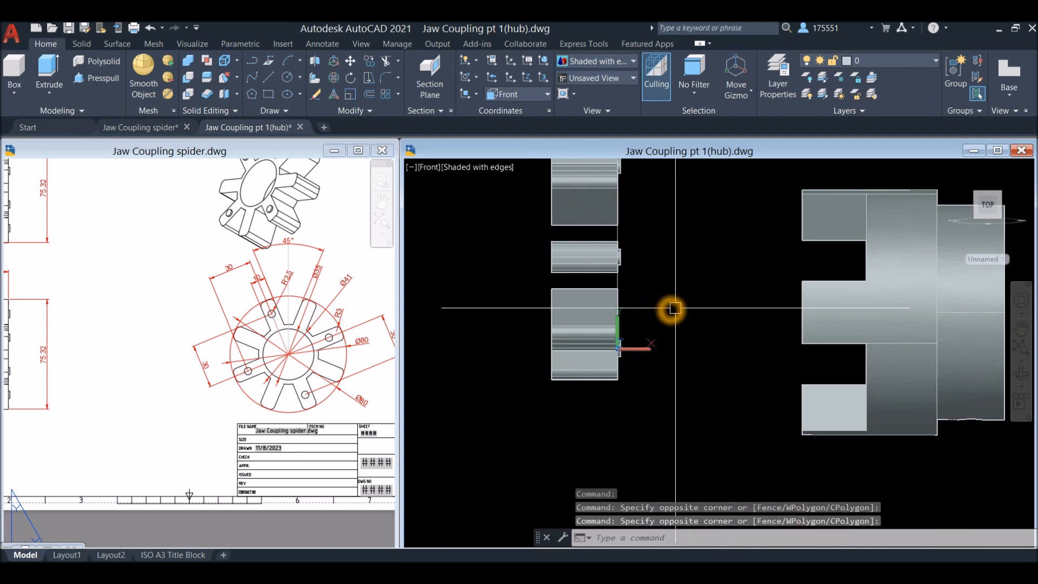
Switch the Front view to the Wireframe visual style, framing the spider's small pegs
{"action": "scroll", "coordinate": [654, 338], "scroll_direction": "up", "scroll_amount": 2}
{"action": "middle_click_drag", "start_coordinate": [612, 278], "coordinate": [594, 363]}
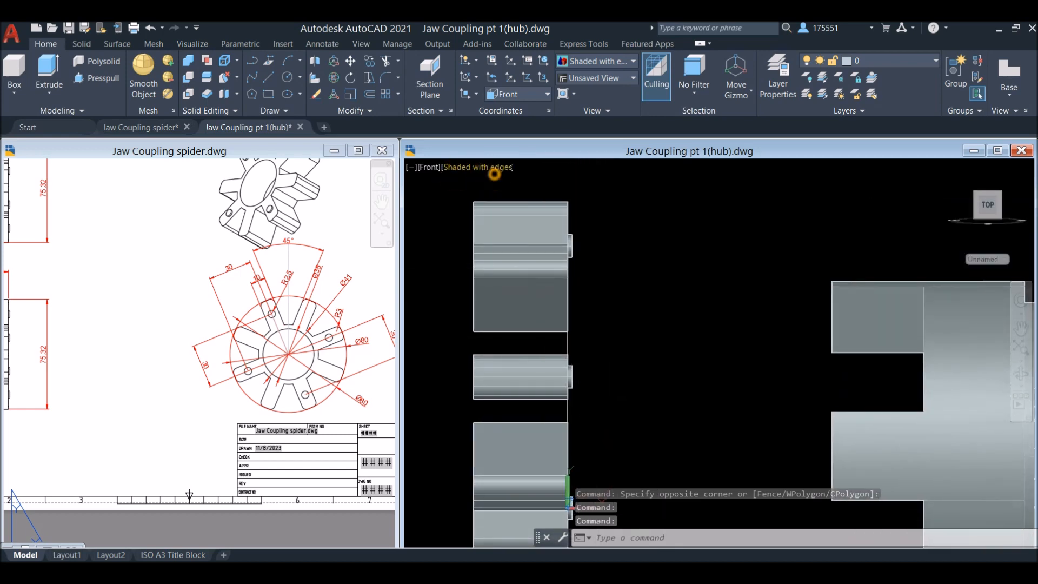
{"action": "left_click", "coordinate": [494, 172]}
{"action": "left_click", "coordinate": [549, 299]}
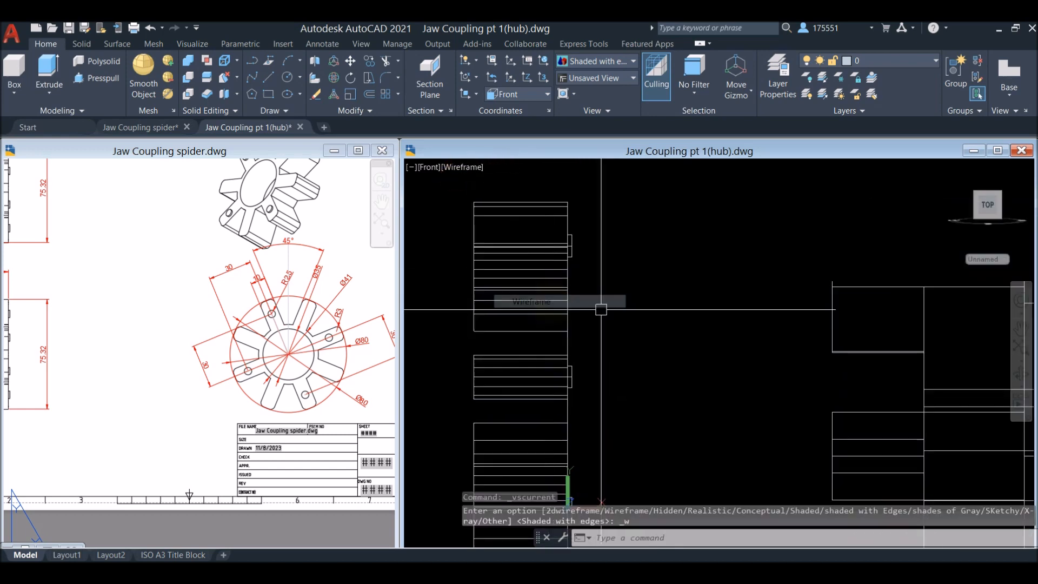
{"action": "scroll", "coordinate": [604, 277], "scroll_direction": "up", "scroll_amount": 2}
Mirror the four small pegs to the spider's opposite face about a vertical line through its mid-thickness, with ortho on, keeping the source pegs
{"action": "type", "text": "mi"}
{"action": "key", "text": "Return"}
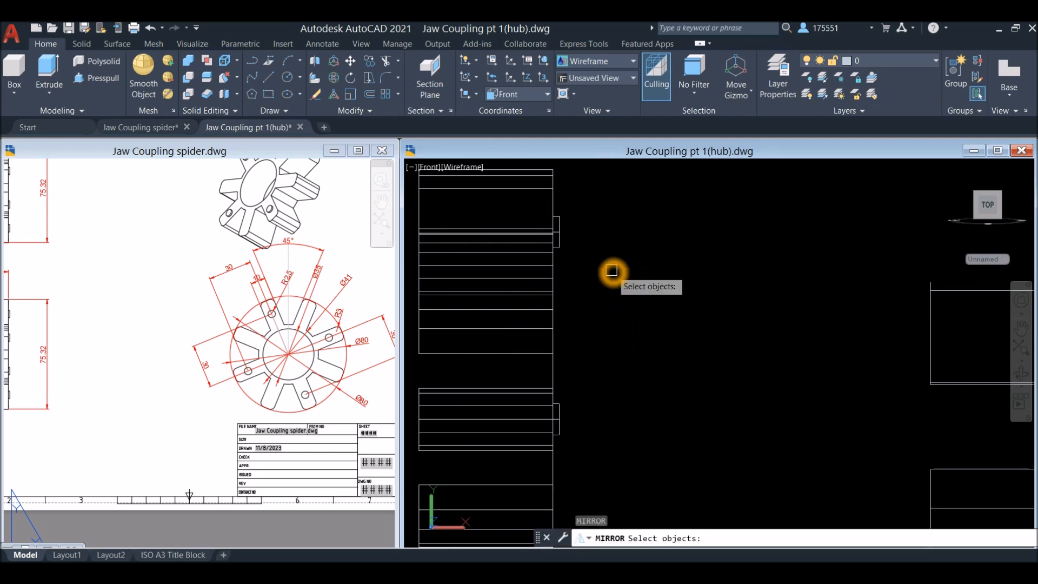
{"action": "left_click", "coordinate": [574, 271]}
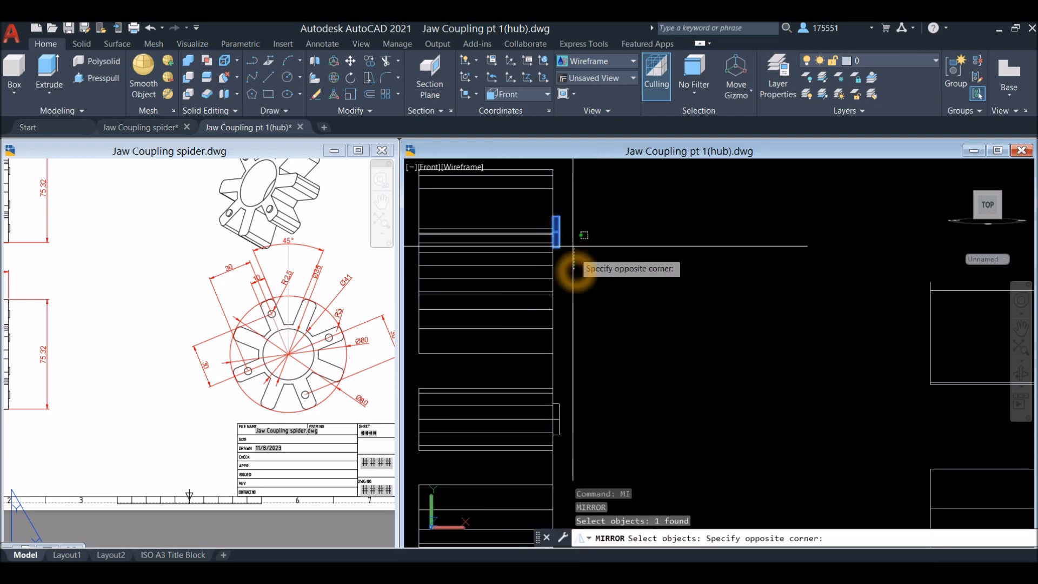
{"action": "left_click", "coordinate": [557, 221]}
{"action": "middle_click_drag", "start_coordinate": [602, 261], "coordinate": [602, 22]}
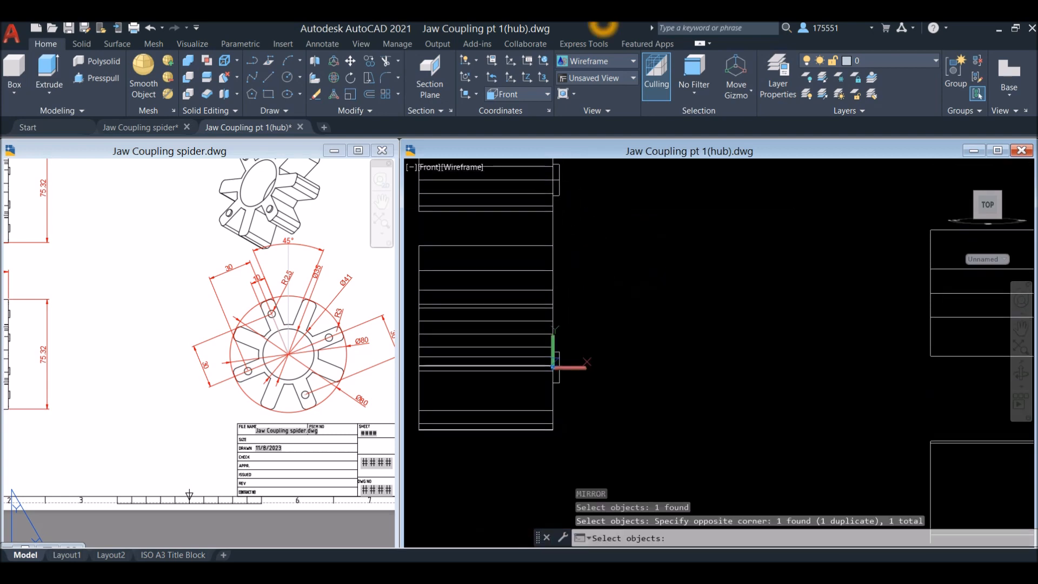
{"action": "left_click", "coordinate": [600, 429]}
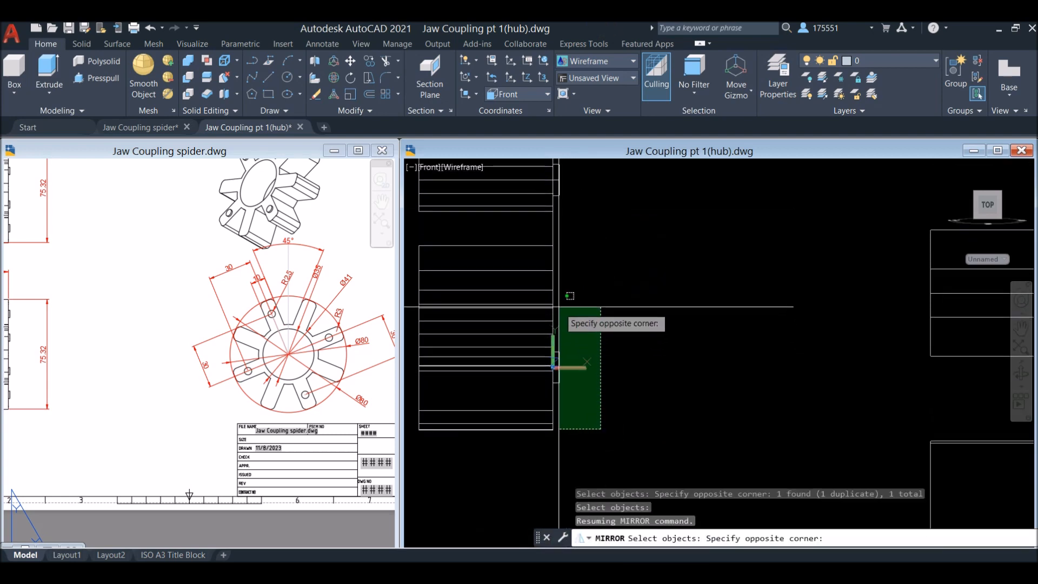
{"action": "middle_click_drag", "start_coordinate": [563, 283], "coordinate": [546, 426]}
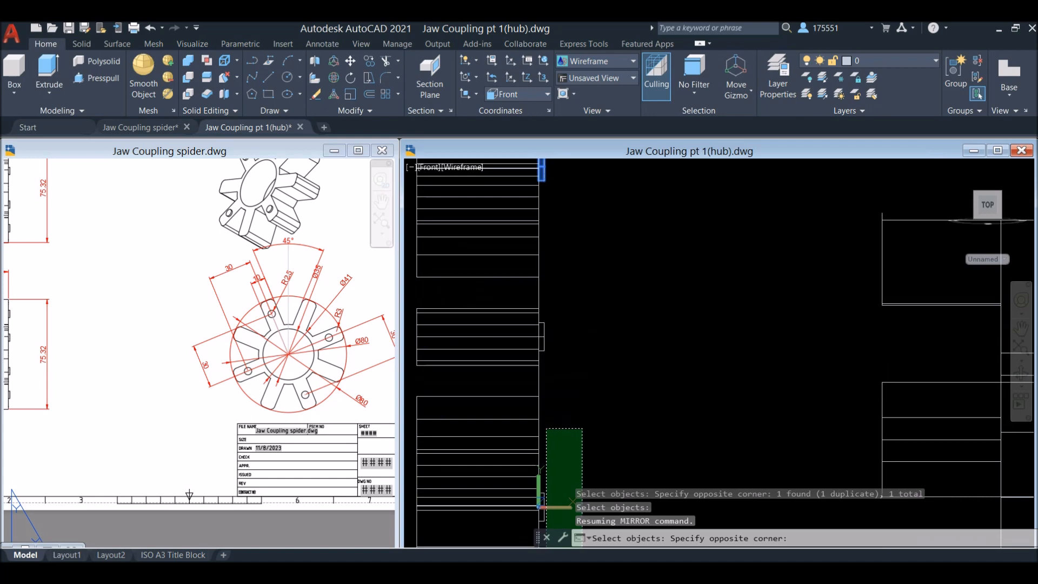
{"action": "middle_click_drag", "start_coordinate": [572, 315], "coordinate": [573, 405]}
{"action": "scroll", "coordinate": [549, 216], "scroll_direction": "up", "scroll_amount": 2}
{"action": "scroll", "coordinate": [550, 215], "scroll_direction": "up", "scroll_amount": 2}
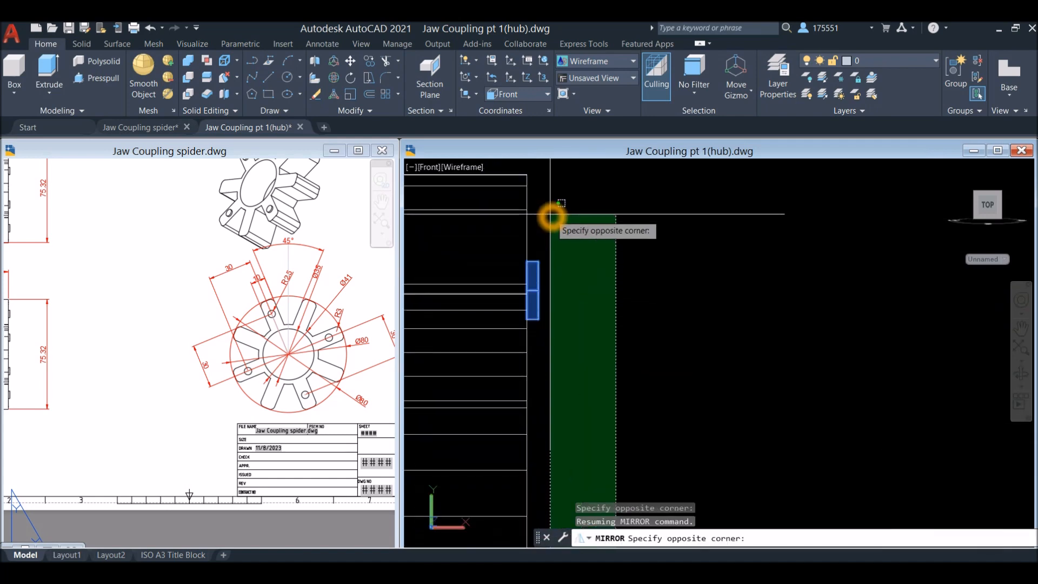
{"action": "left_click", "coordinate": [533, 219]}
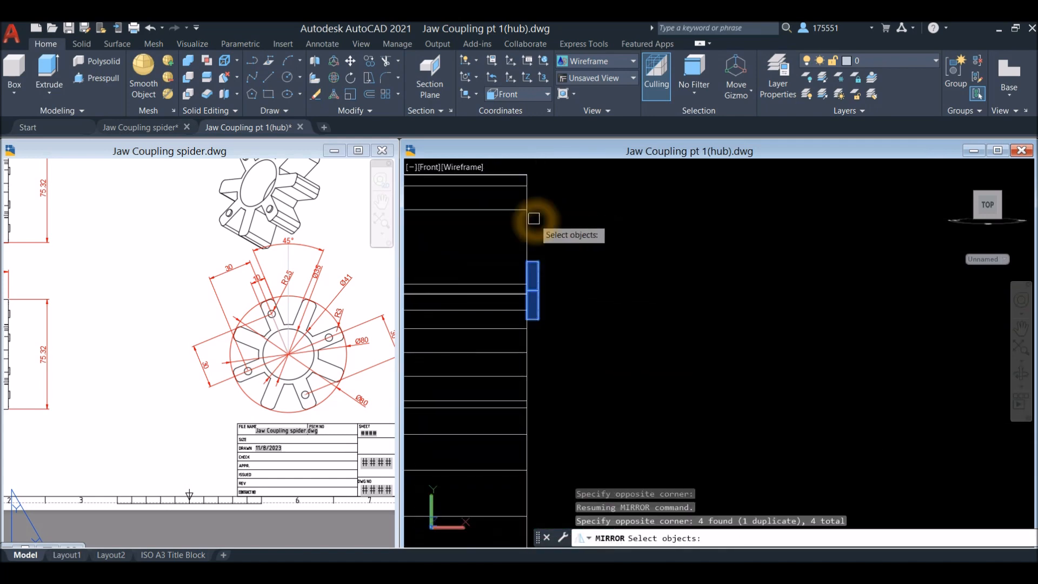
{"action": "scroll", "coordinate": [571, 219], "scroll_direction": "down", "scroll_amount": 3}
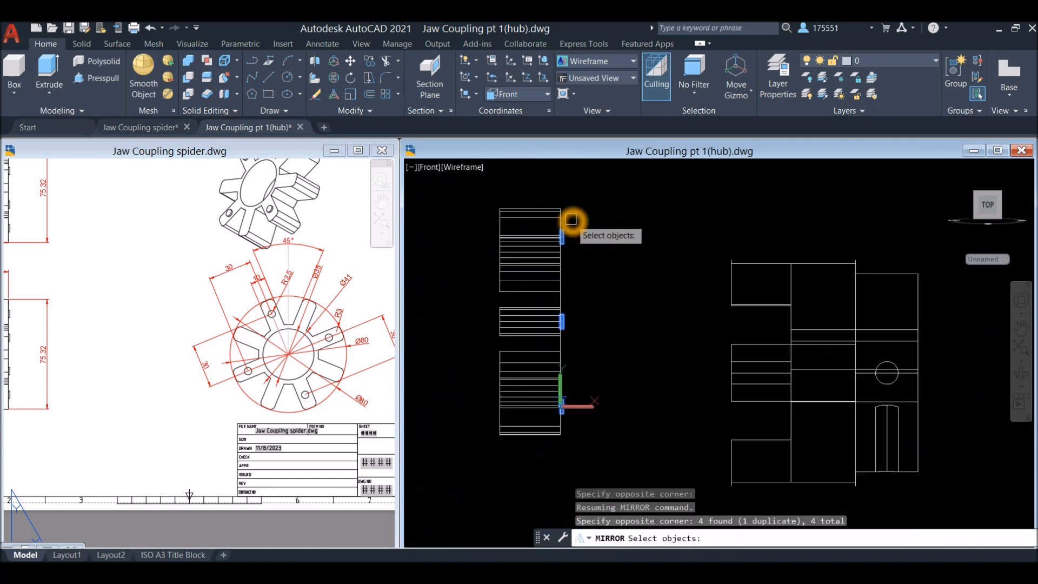
{"action": "right_click", "coordinate": [613, 222]}
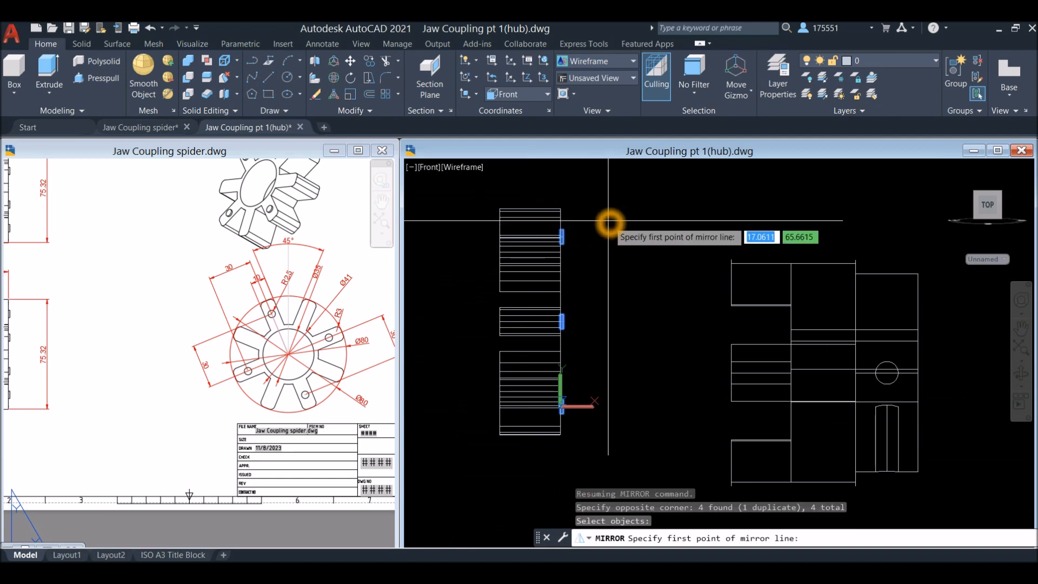
{"action": "scroll", "coordinate": [610, 222], "scroll_direction": "up", "scroll_amount": 1}
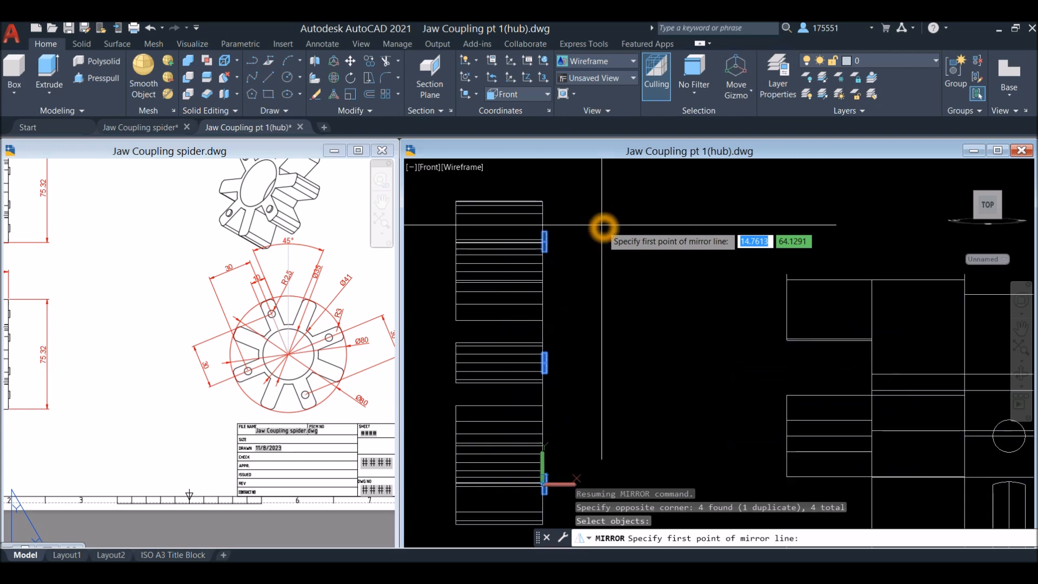
{"action": "left_click", "coordinate": [500, 200]}
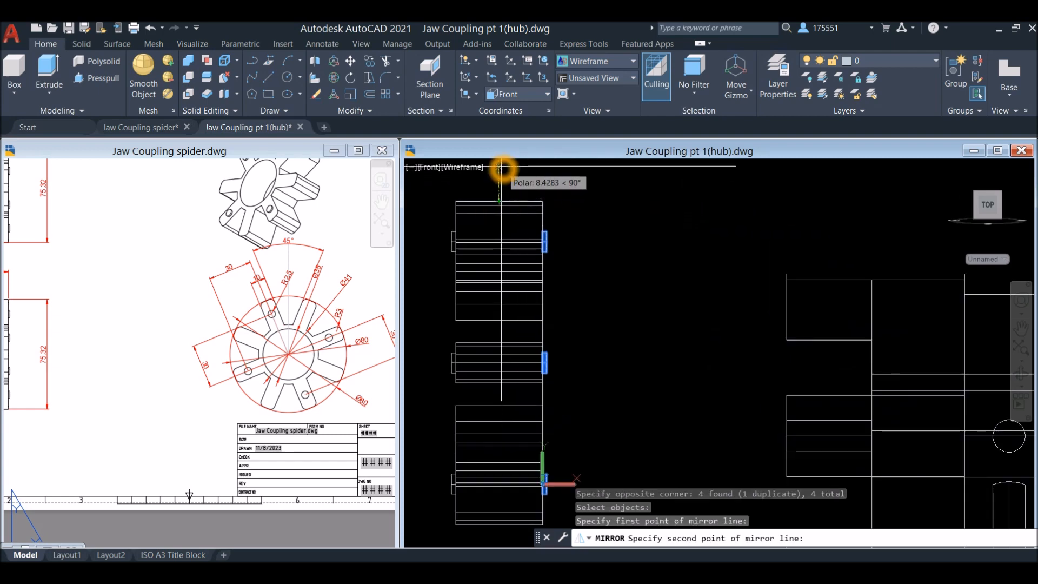
{"action": "middle_click_drag", "start_coordinate": [501, 167], "coordinate": [524, 244]}
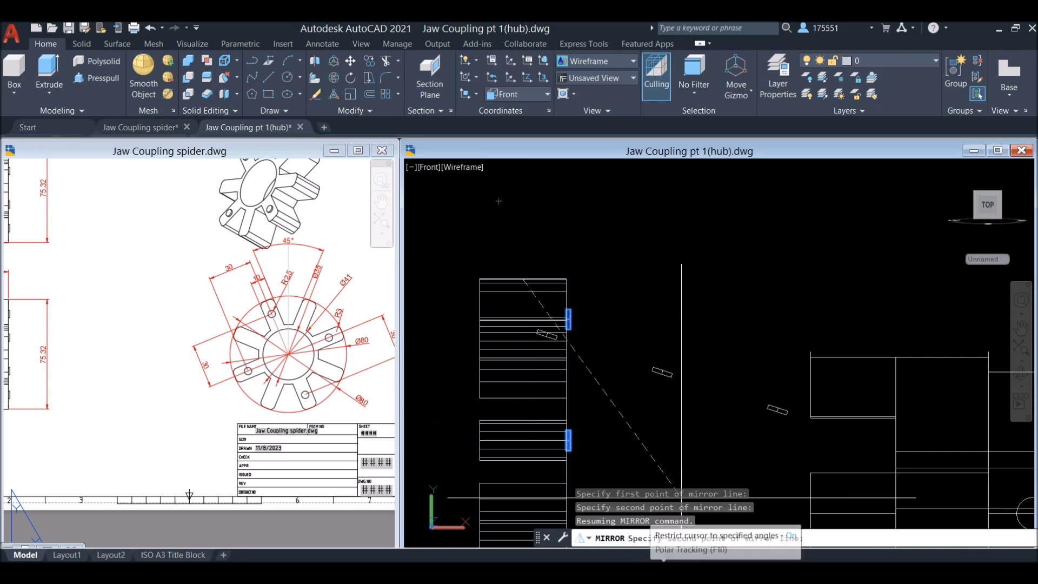
{"action": "left_click", "coordinate": [594, 563]}
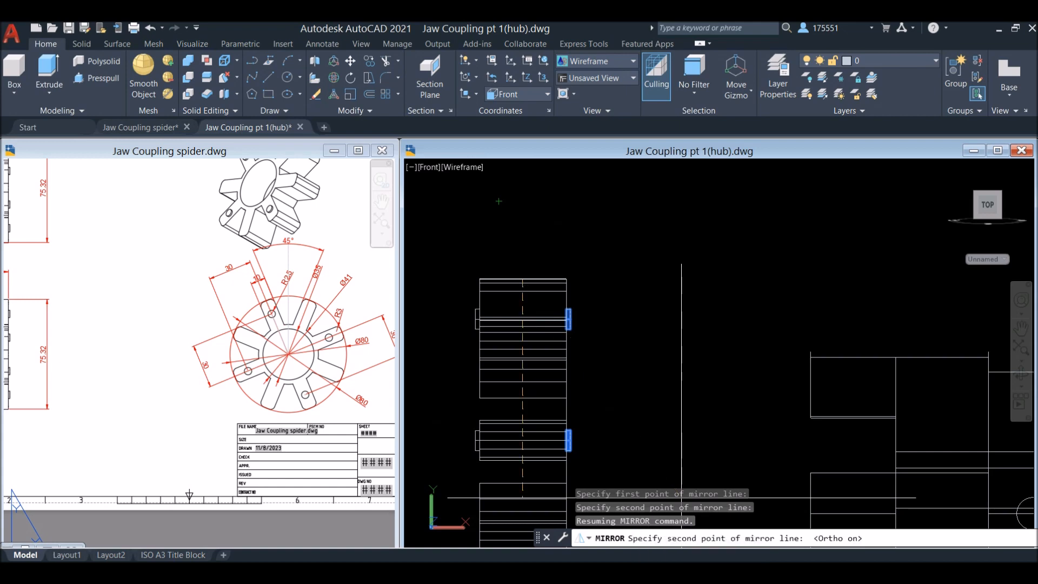
{"action": "left_click", "coordinate": [529, 174]}
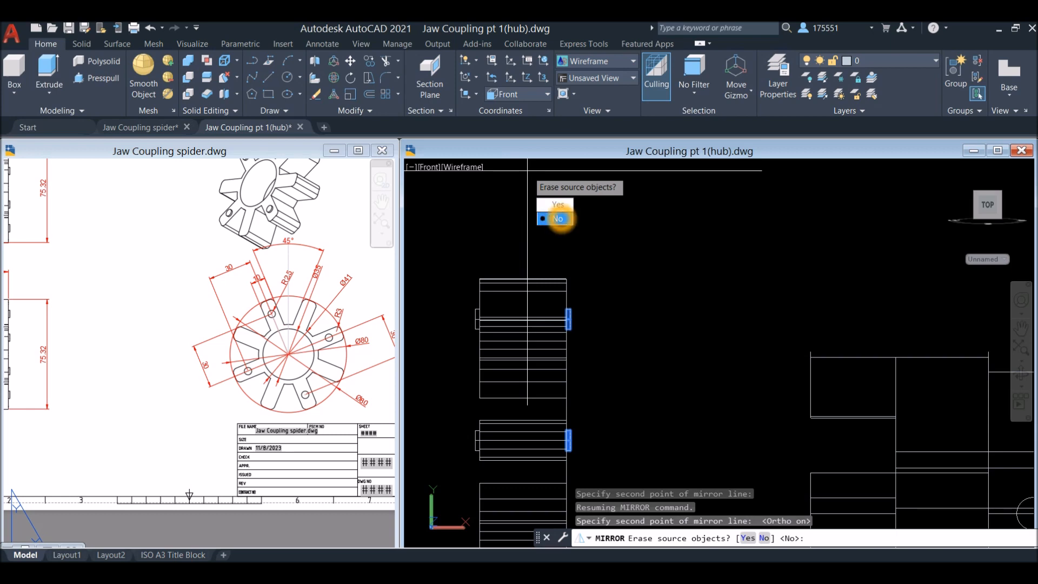
{"action": "left_click", "coordinate": [558, 218]}
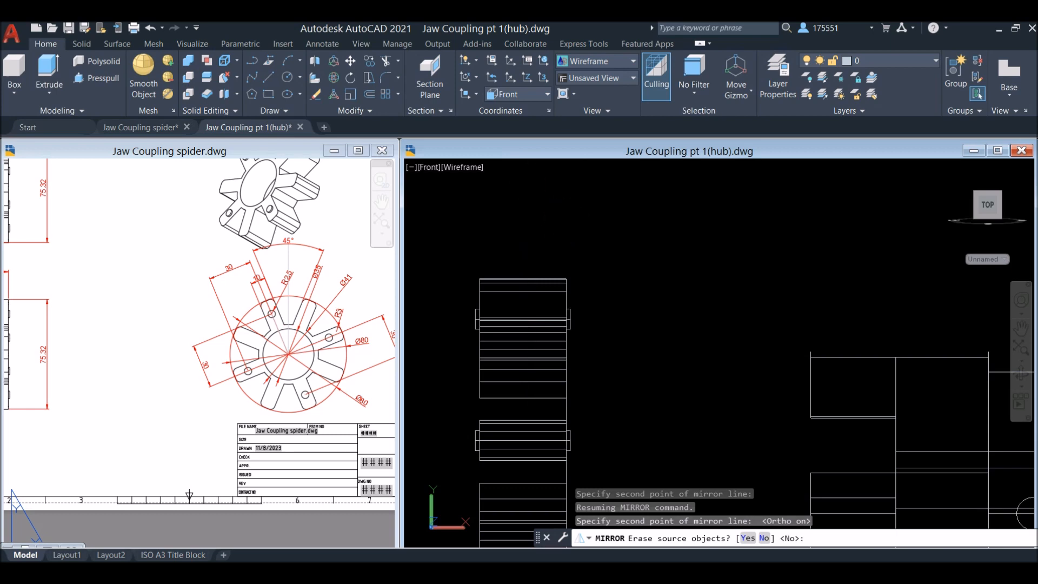
Try the Realistic visual style on the Front view and settle on Shaded with edges
{"action": "scroll", "coordinate": [527, 171], "scroll_direction": "down", "scroll_amount": 2}
{"action": "left_click", "coordinate": [454, 167]}
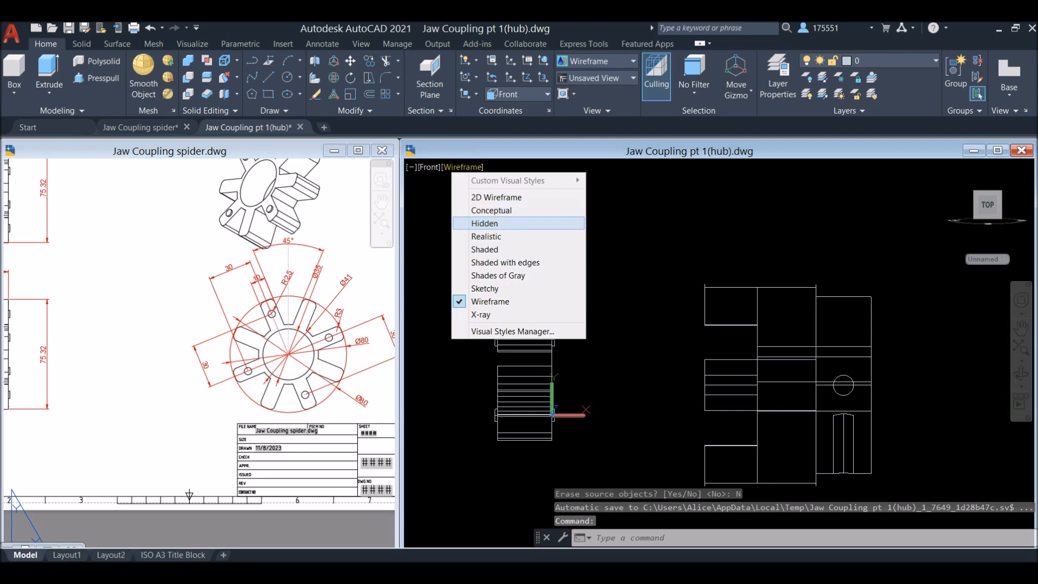
{"action": "left_click", "coordinate": [516, 238]}
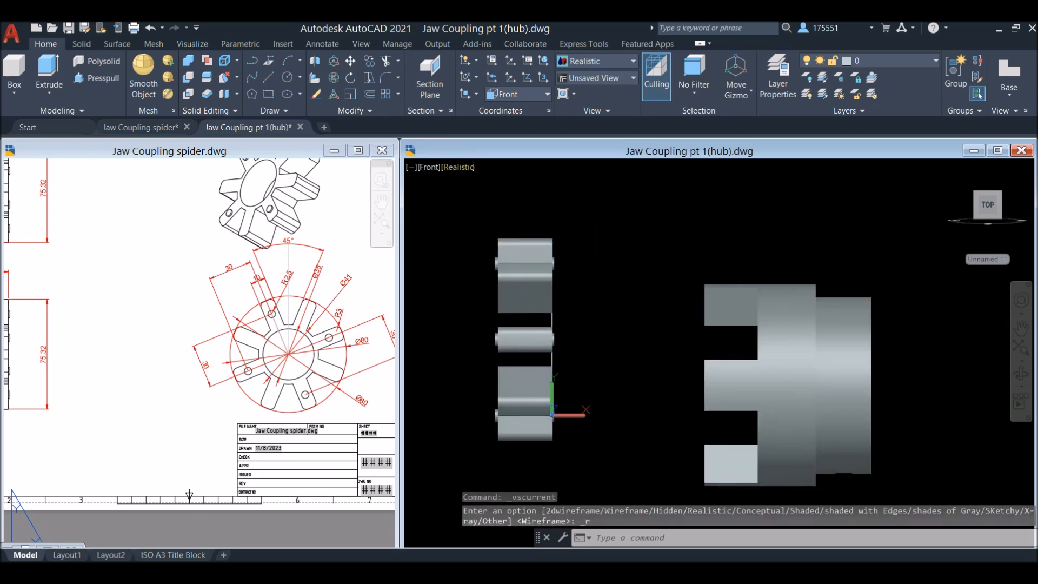
{"action": "left_click", "coordinate": [469, 164]}
{"action": "left_click", "coordinate": [514, 262]}
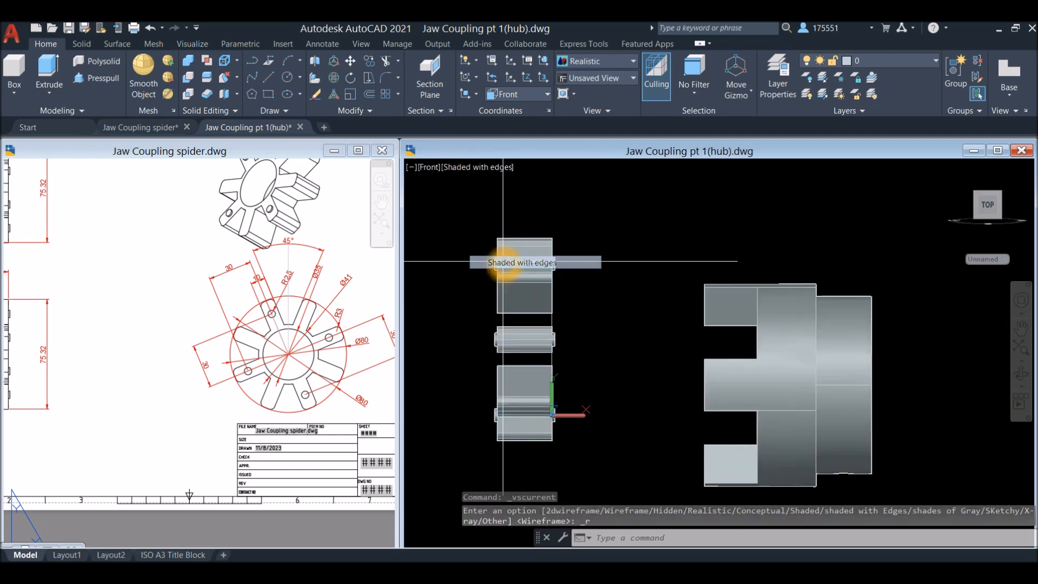
Hide the hub solid so that only the spider parts remain displayed
{"action": "left_click", "coordinate": [808, 294]}
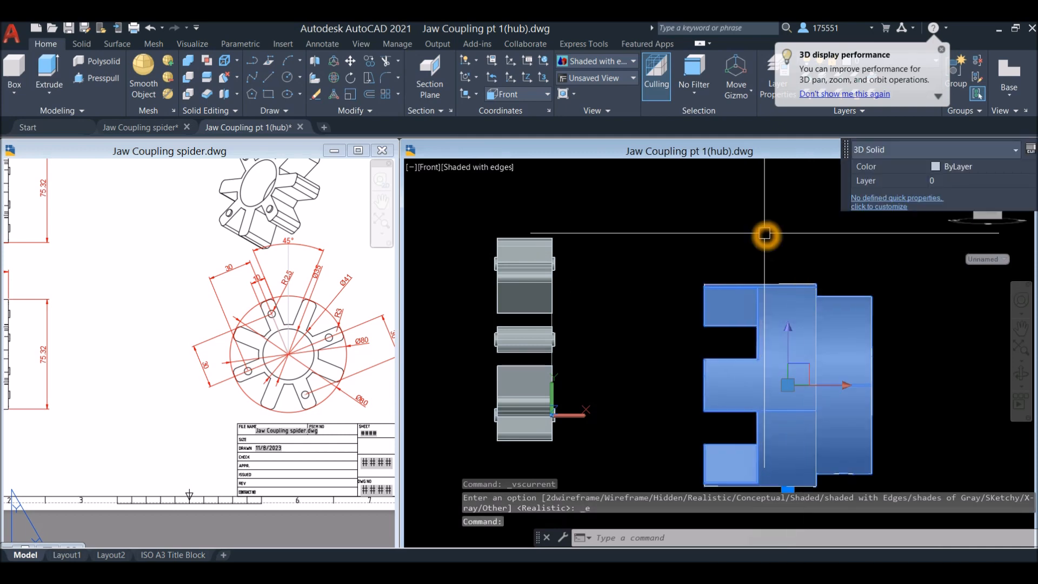
{"action": "right_click", "coordinate": [747, 242]}
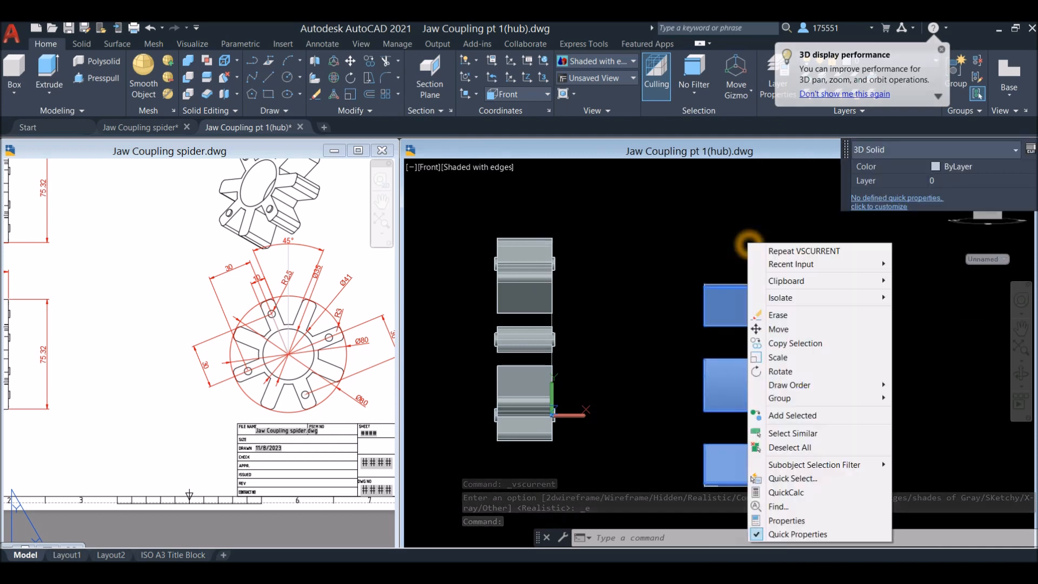
{"action": "mouse_move", "coordinate": [882, 298]}
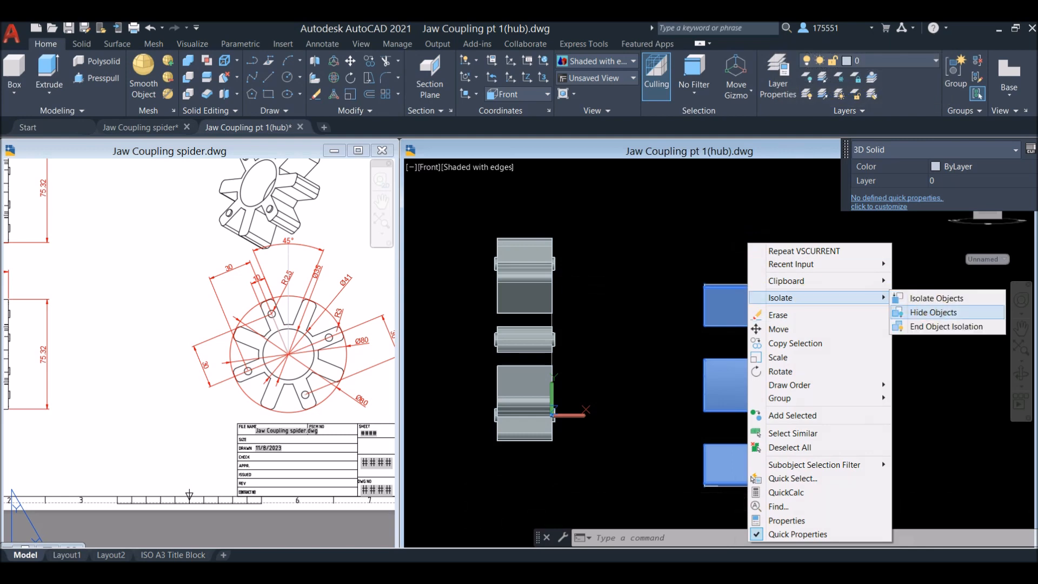
{"action": "left_click", "coordinate": [934, 312]}
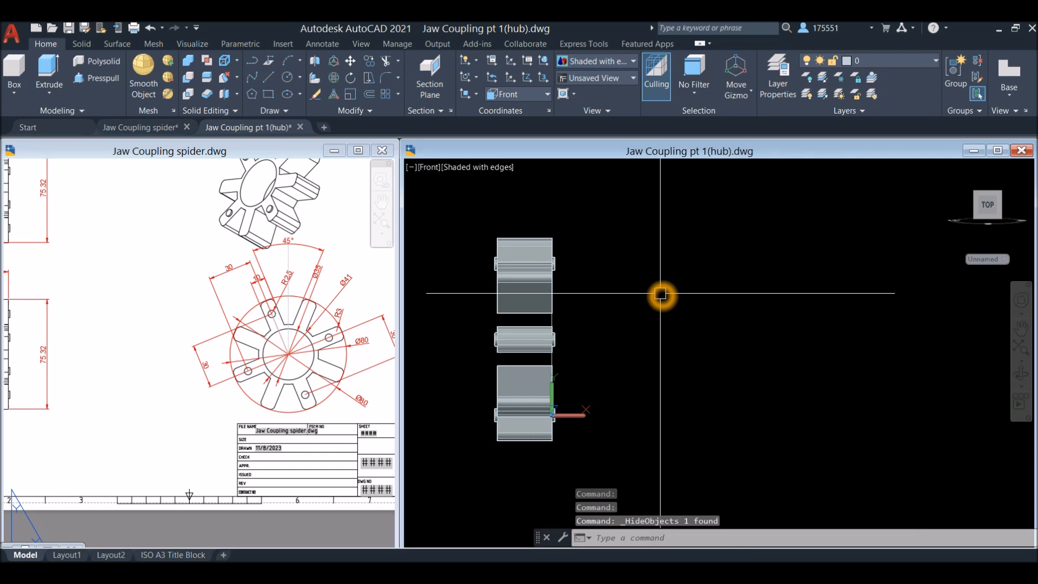
Extrude the spider's two concentric ring circles to the thickness of the arms, taking the height from an arm's corner
{"action": "middle_click_drag", "start_coordinate": [662, 296], "coordinate": [753, 318], "text": "shift"}
{"action": "scroll", "coordinate": [515, 308], "scroll_direction": "up", "scroll_amount": 5}
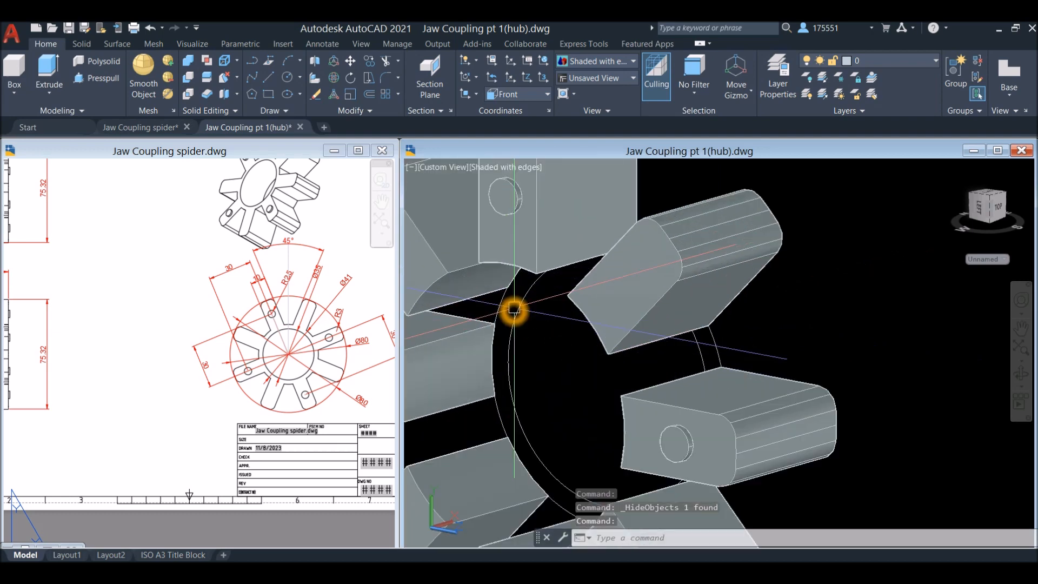
{"action": "left_click", "coordinate": [514, 307]}
{"action": "left_click", "coordinate": [503, 305]}
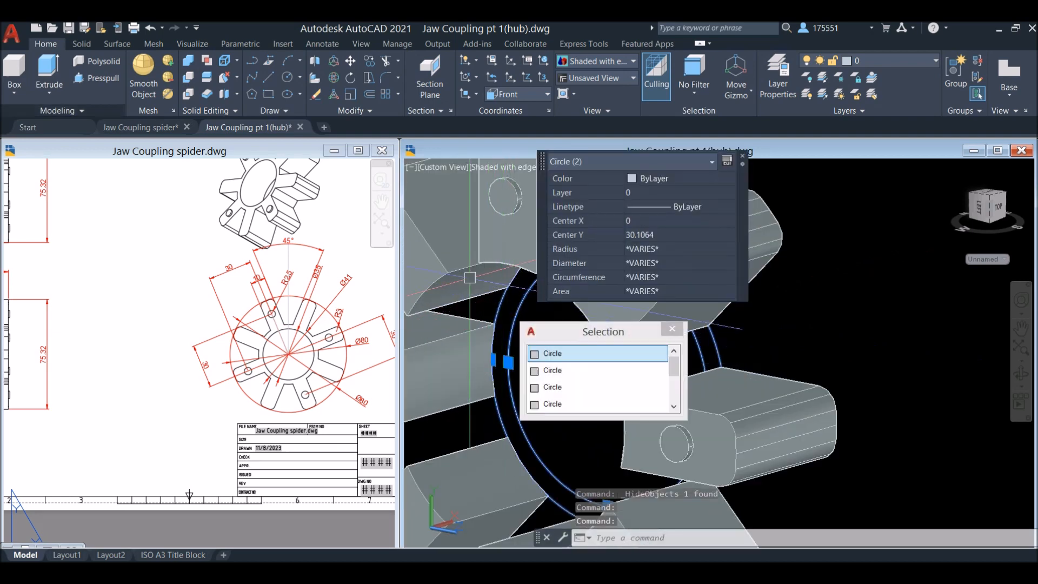
{"action": "left_click", "coordinate": [49, 73]}
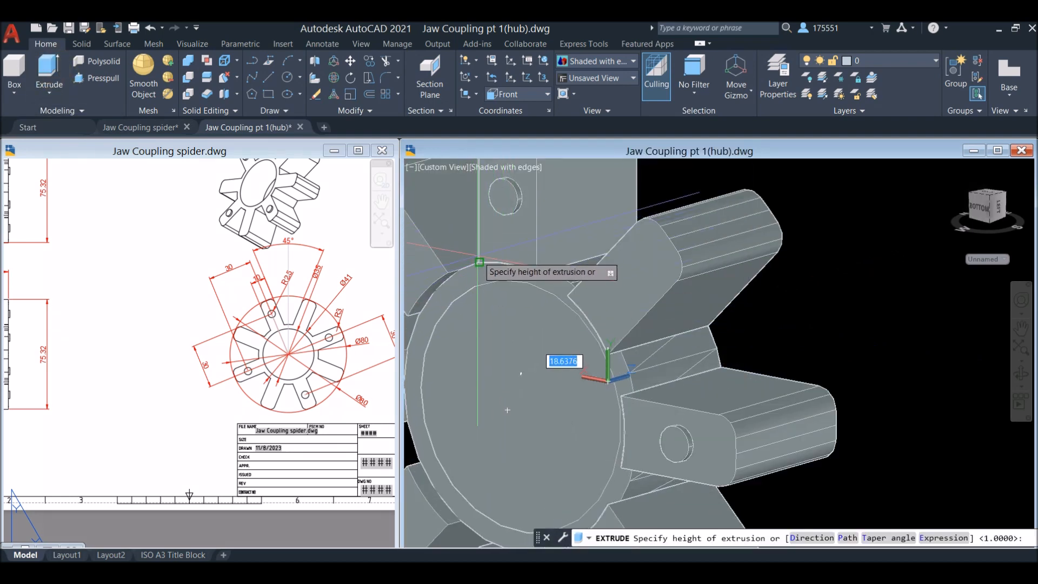
{"action": "left_click", "coordinate": [479, 258]}
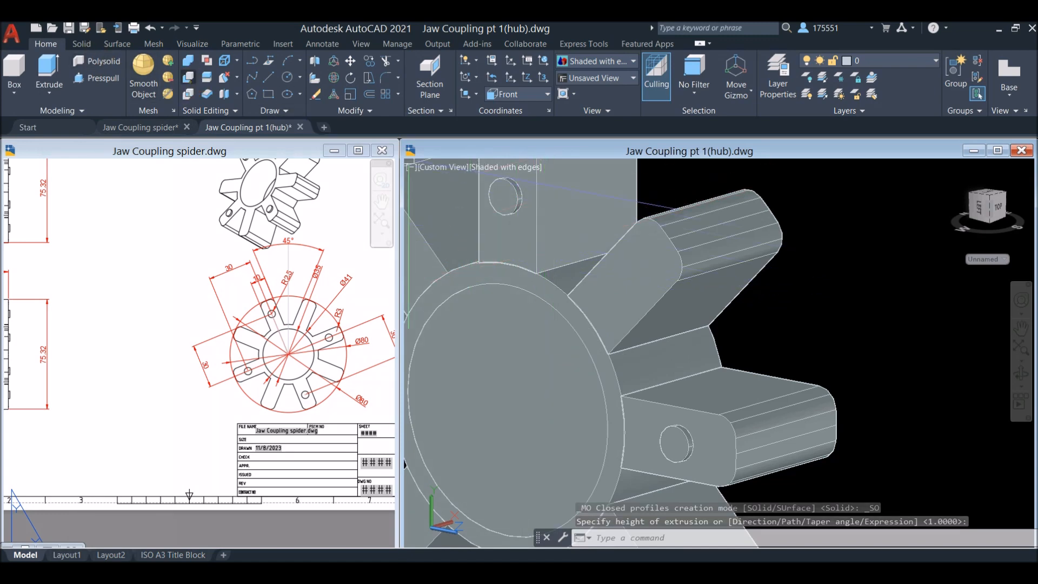
Subtract the inner cylinder from the outer one to open the spider's central bore
{"action": "left_click", "coordinate": [189, 77]}
{"action": "left_click", "coordinate": [549, 292]}
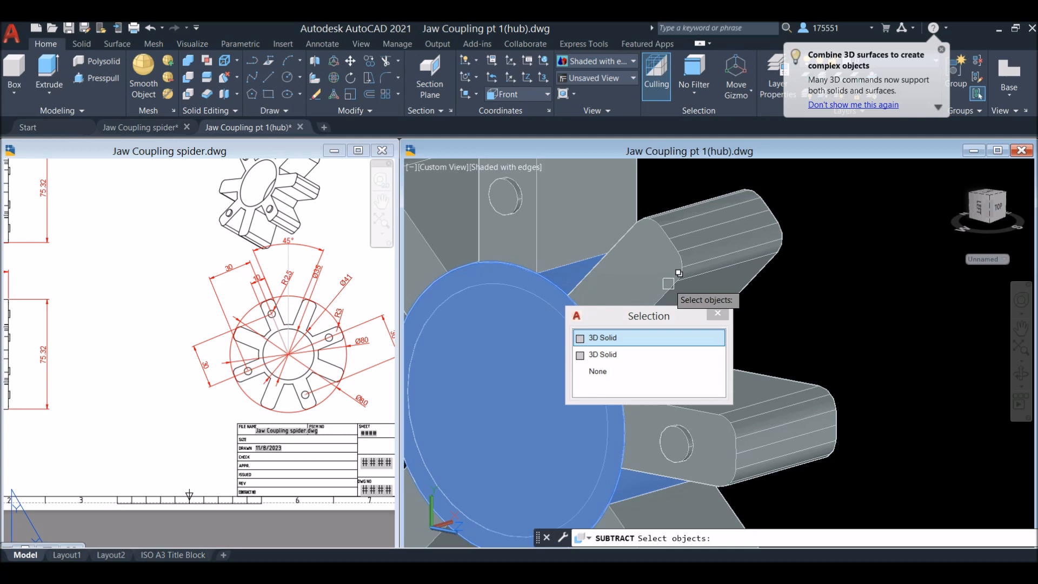
{"action": "right_click", "coordinate": [773, 276]}
{"action": "left_click", "coordinate": [541, 339]}
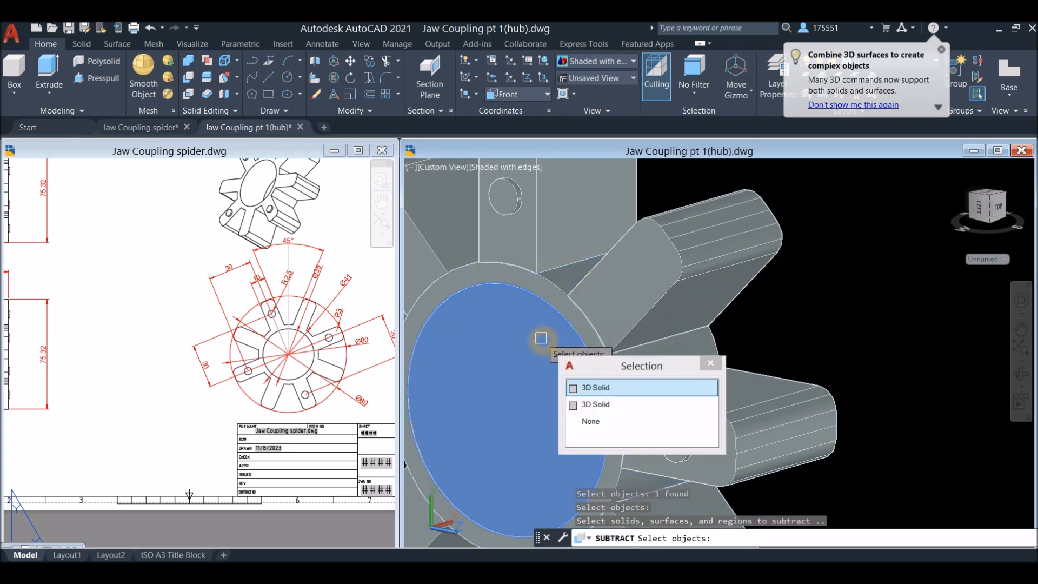
{"action": "right_click", "coordinate": [541, 339]}
{"action": "scroll", "coordinate": [553, 320], "scroll_direction": "down", "scroll_amount": 4}
{"action": "middle_click_drag", "start_coordinate": [553, 320], "coordinate": [613, 346], "text": "shift"}
{"action": "key", "text": "Return"}
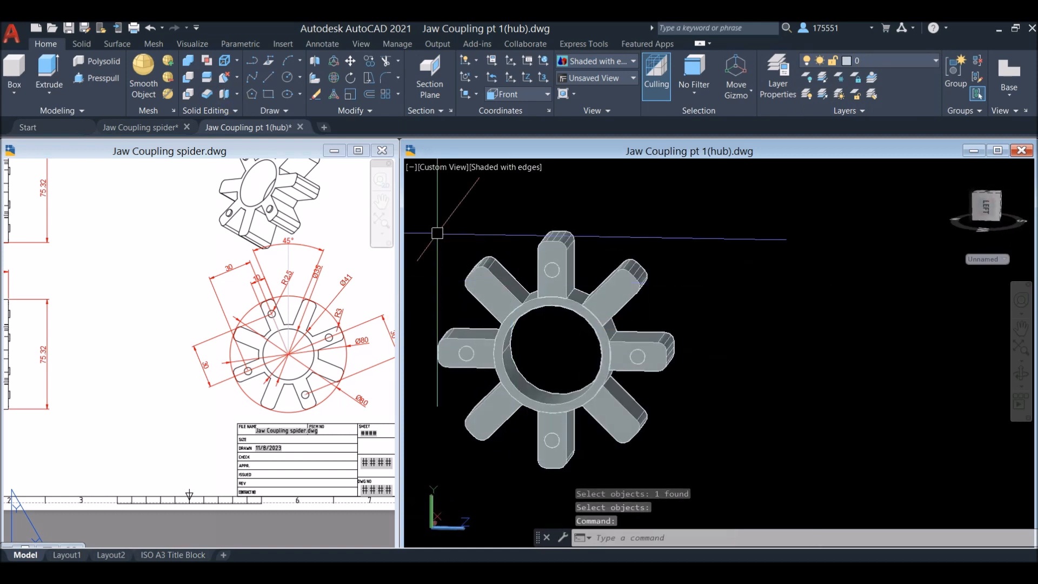
Unite the ring, arms and pegs of the spider into one solid and check it by selecting it
{"action": "left_click", "coordinate": [187, 60]}
{"action": "scroll", "coordinate": [649, 325], "scroll_direction": "down", "scroll_amount": 5}
{"action": "left_click", "coordinate": [670, 386]}
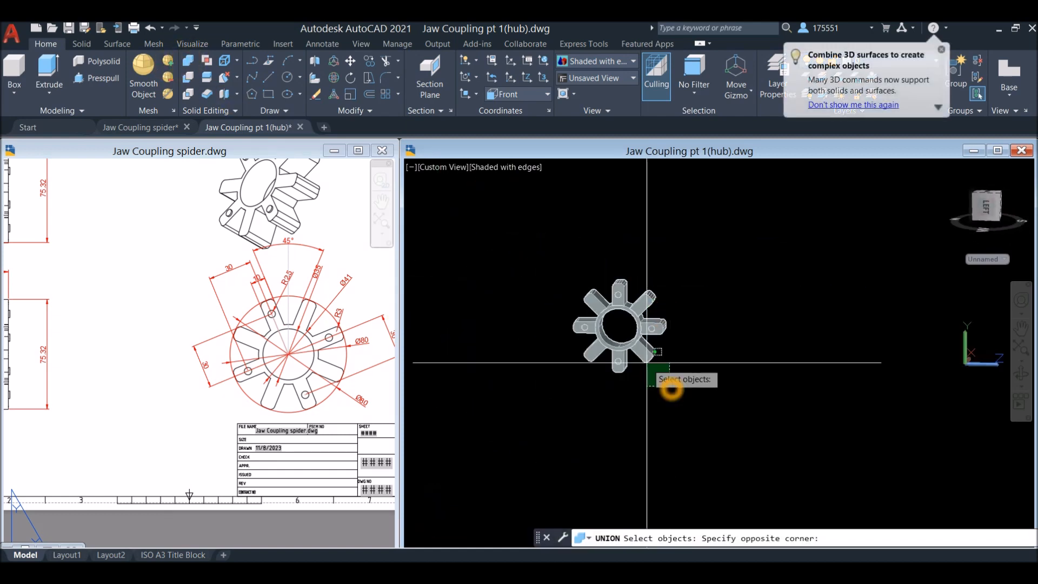
{"action": "left_click", "coordinate": [538, 277]}
{"action": "key", "text": "Return"}
{"action": "left_click", "coordinate": [617, 323]}
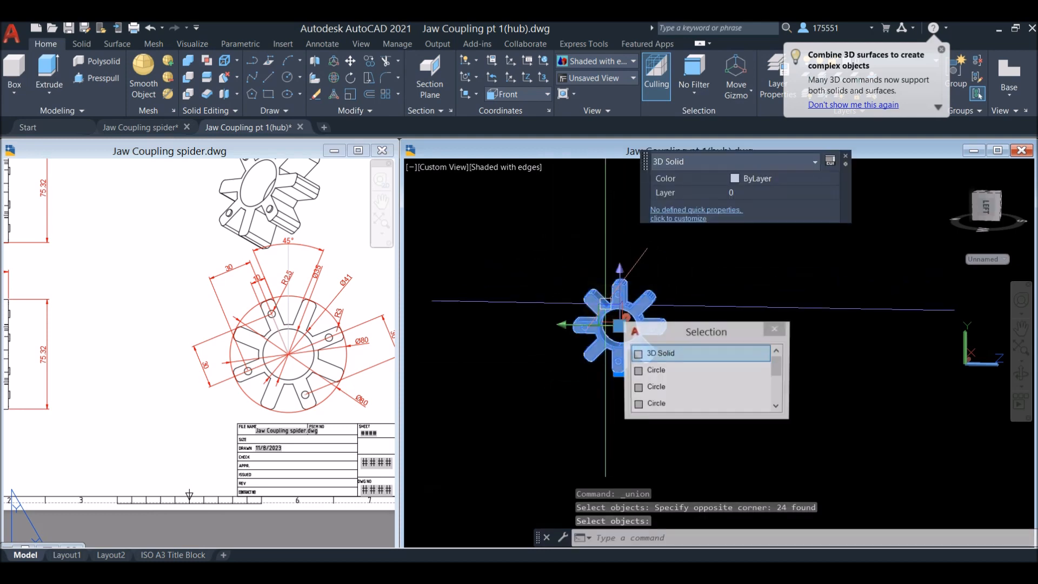
{"action": "key", "text": "Escape"}
Set the model to the Right view and examine the arm spacing angle in the reference drawing
{"action": "left_click", "coordinate": [436, 167]}
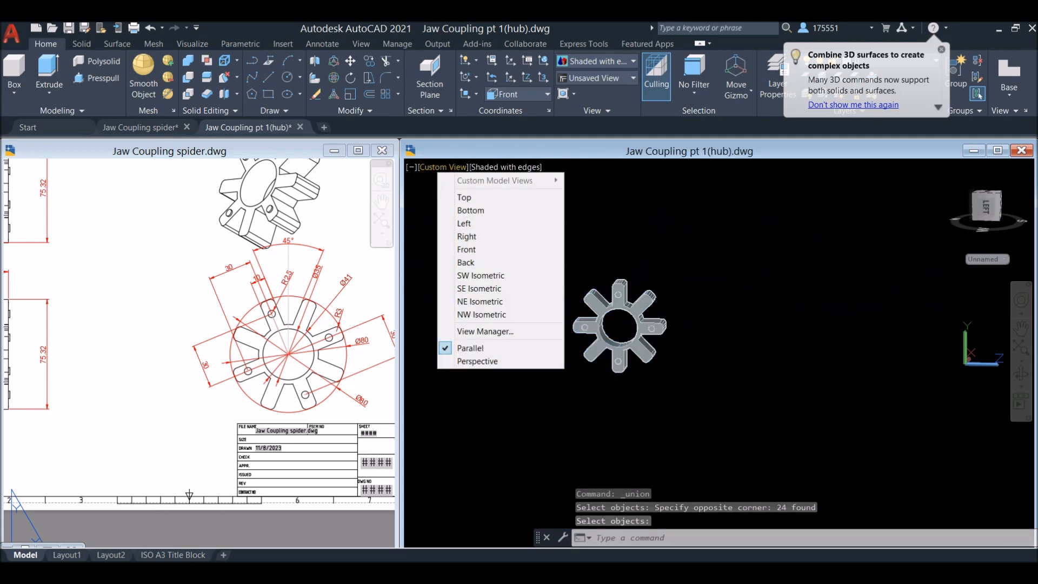
{"action": "left_click", "coordinate": [468, 236]}
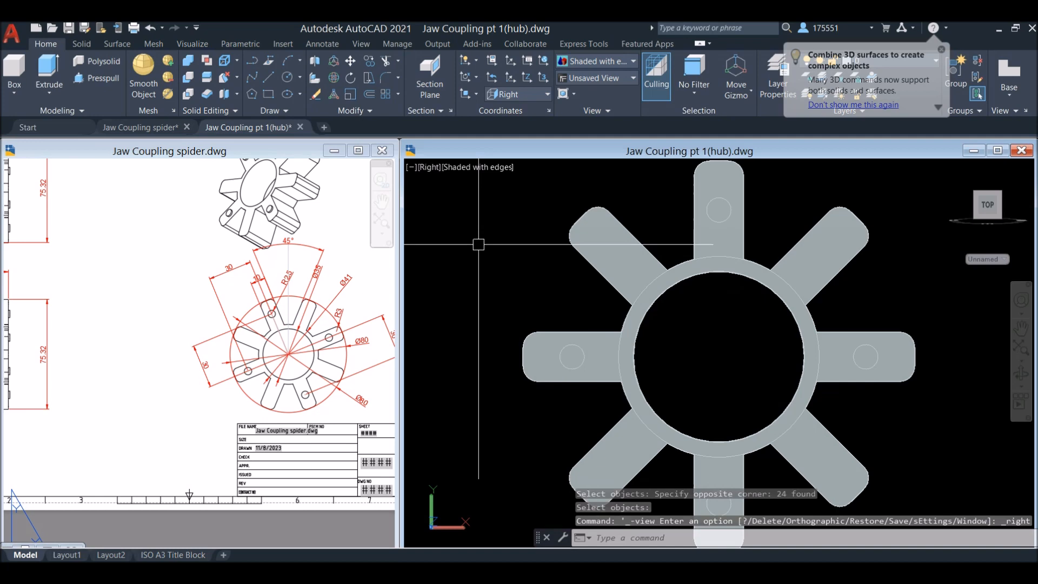
{"action": "scroll", "coordinate": [715, 323], "scroll_direction": "down", "scroll_amount": 2}
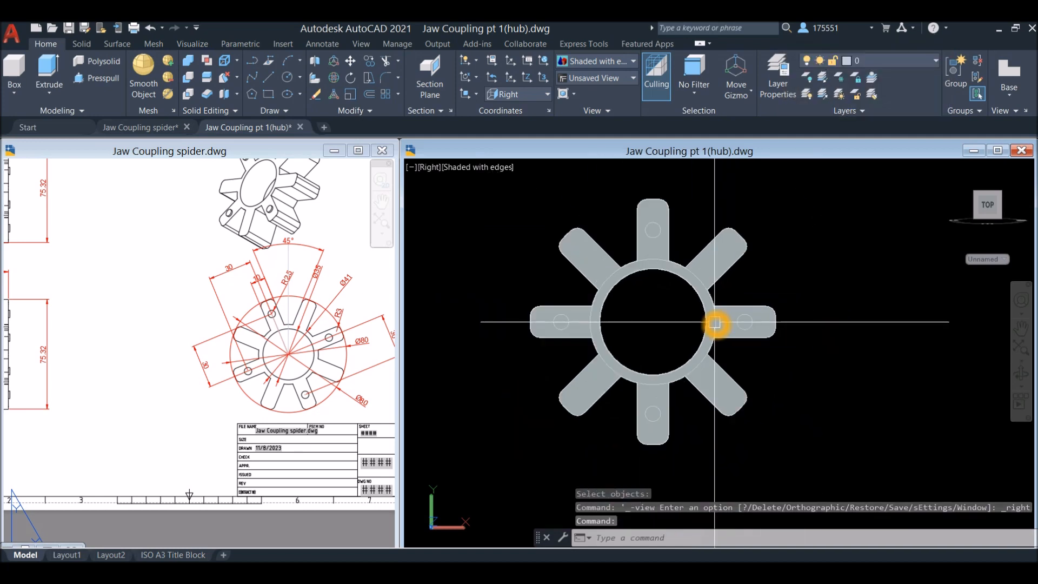
{"action": "left_click", "coordinate": [390, 333]}
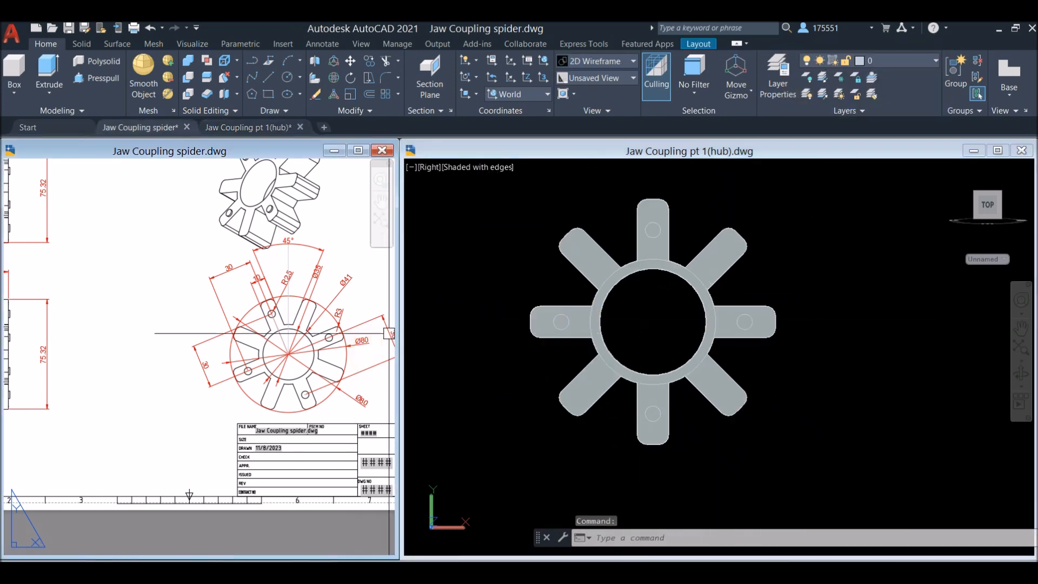
{"action": "scroll", "coordinate": [290, 260], "scroll_direction": "up", "scroll_amount": 4}
{"action": "middle_click_drag", "start_coordinate": [289, 261], "coordinate": [204, 322]}
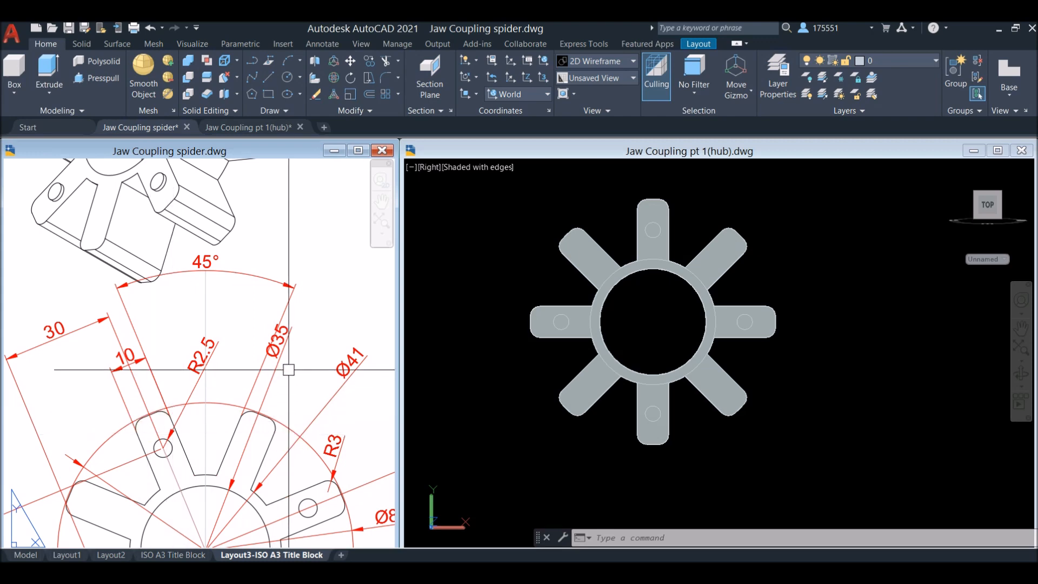
Rotate the spider 22.5 degrees about the centre of its ring, with polar tracking on
{"action": "left_click", "coordinate": [699, 275]}
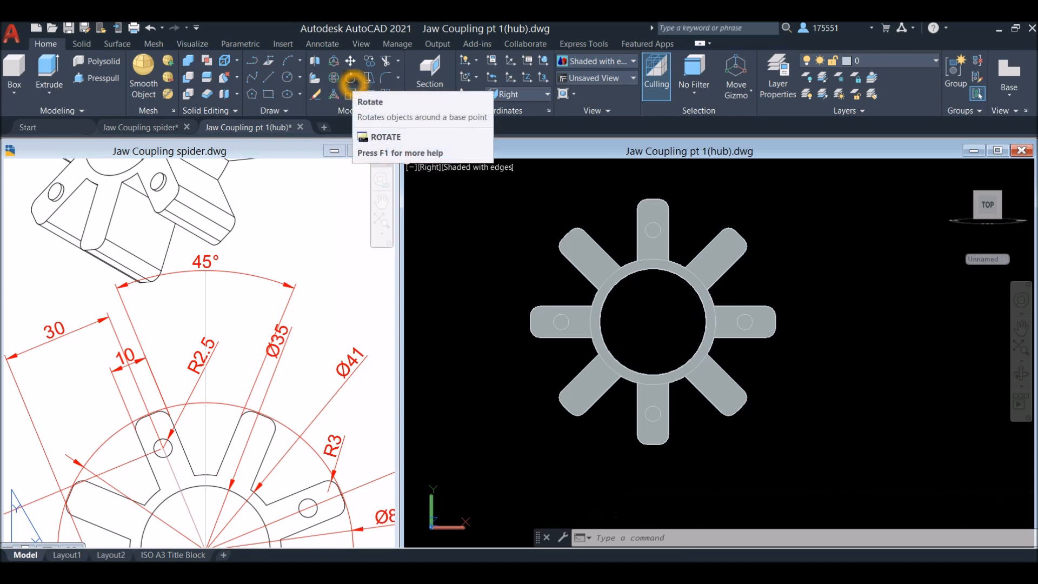
{"action": "left_click", "coordinate": [351, 80]}
{"action": "left_click", "coordinate": [698, 315]}
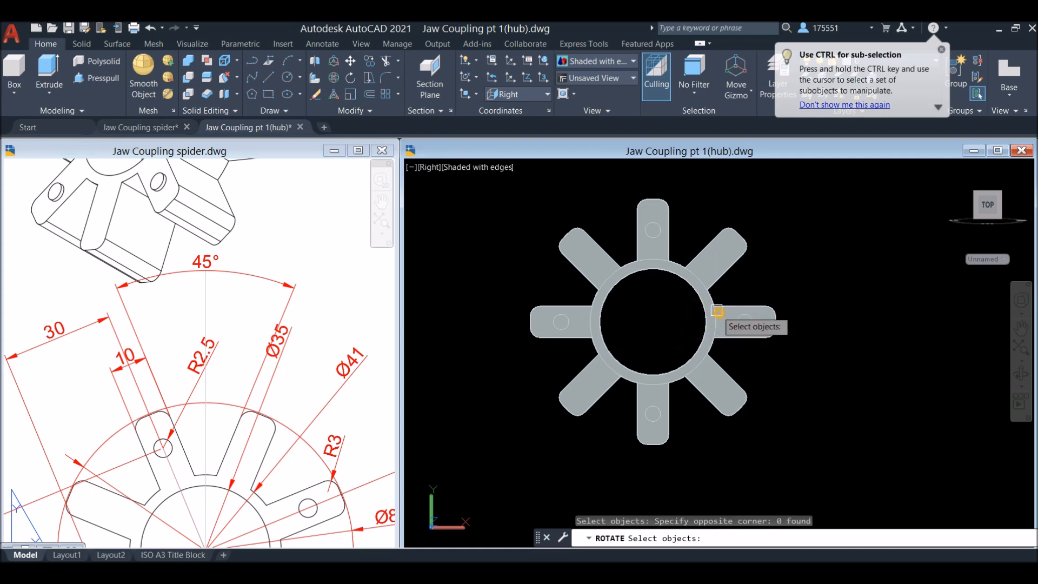
{"action": "left_click", "coordinate": [668, 313]}
{"action": "left_click", "coordinate": [724, 270]}
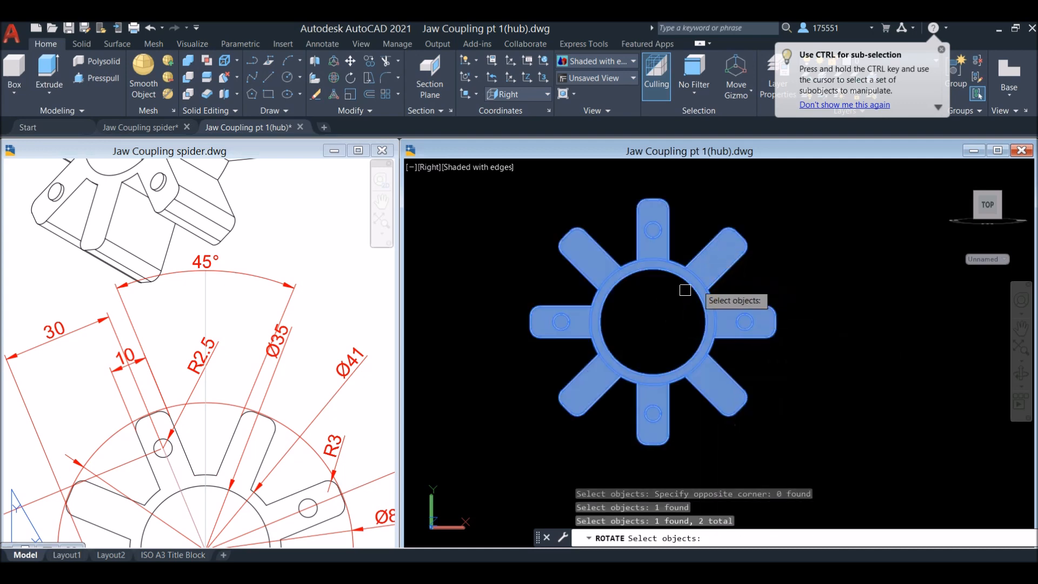
{"action": "right_click", "coordinate": [669, 303]}
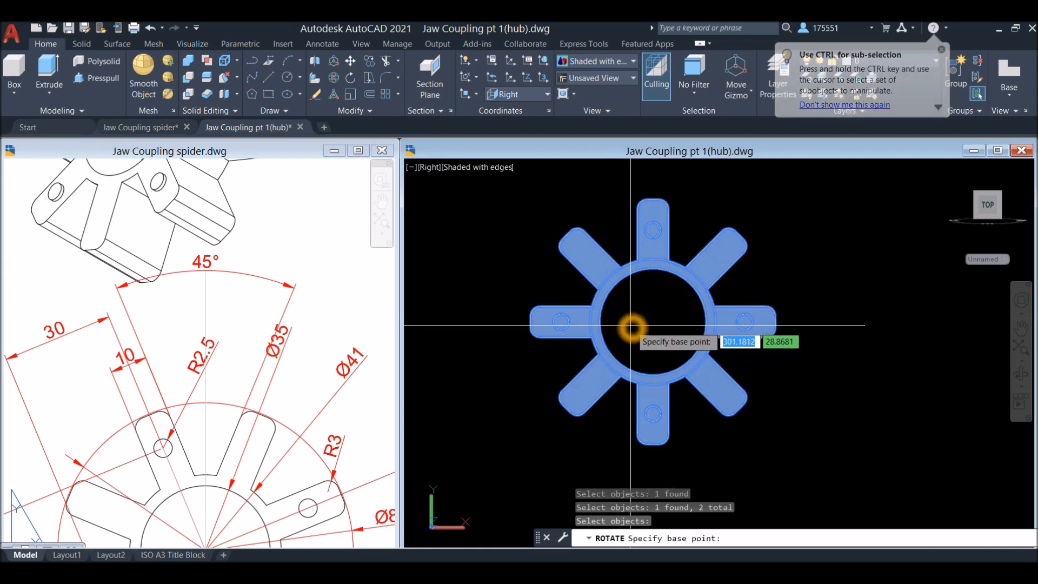
{"action": "left_click", "coordinate": [653, 323]}
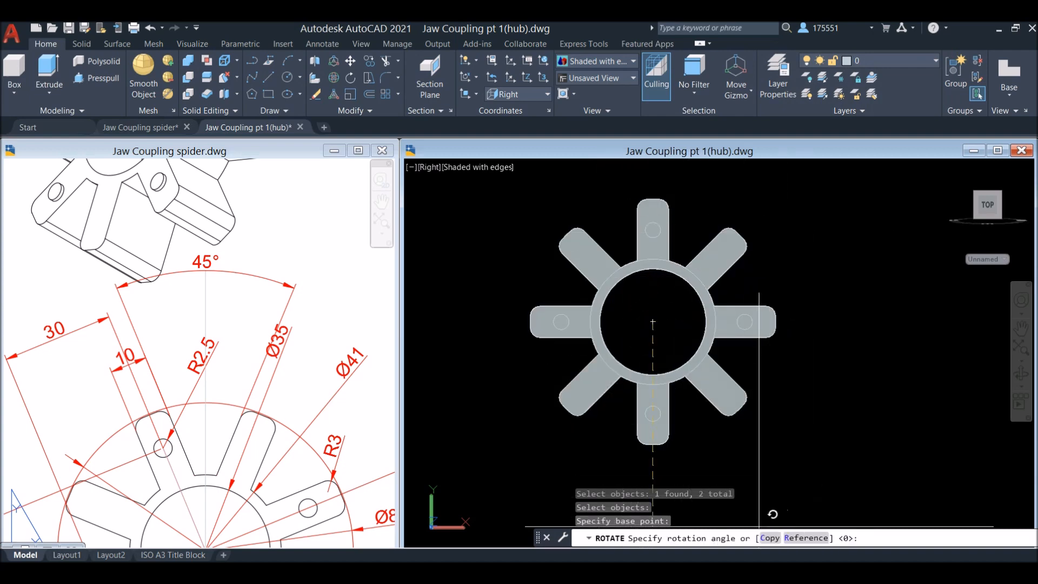
{"action": "left_click", "coordinate": [664, 567]}
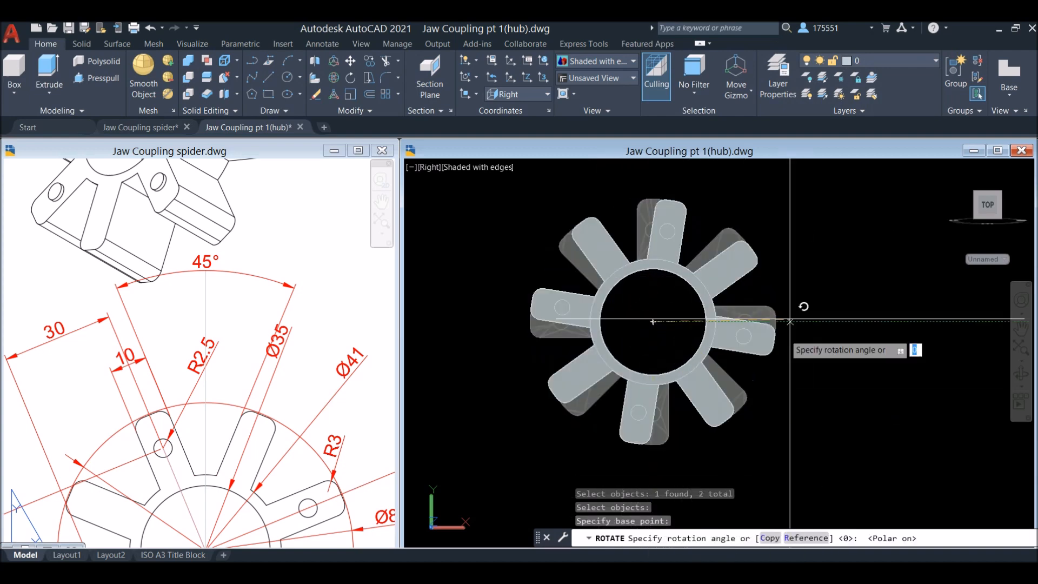
{"action": "left_click", "coordinate": [797, 221]}
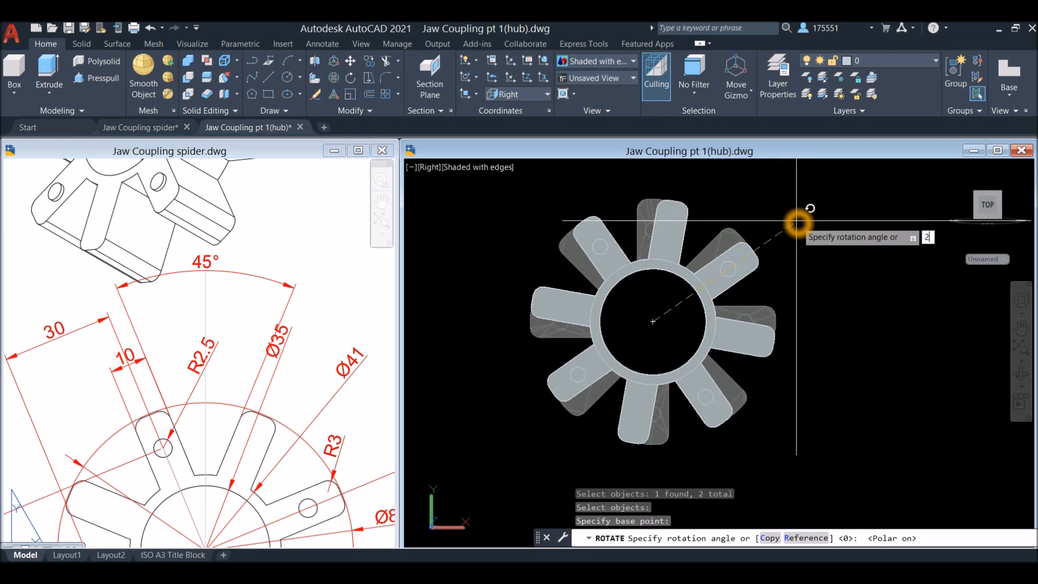
{"action": "key", "text": "Return"}
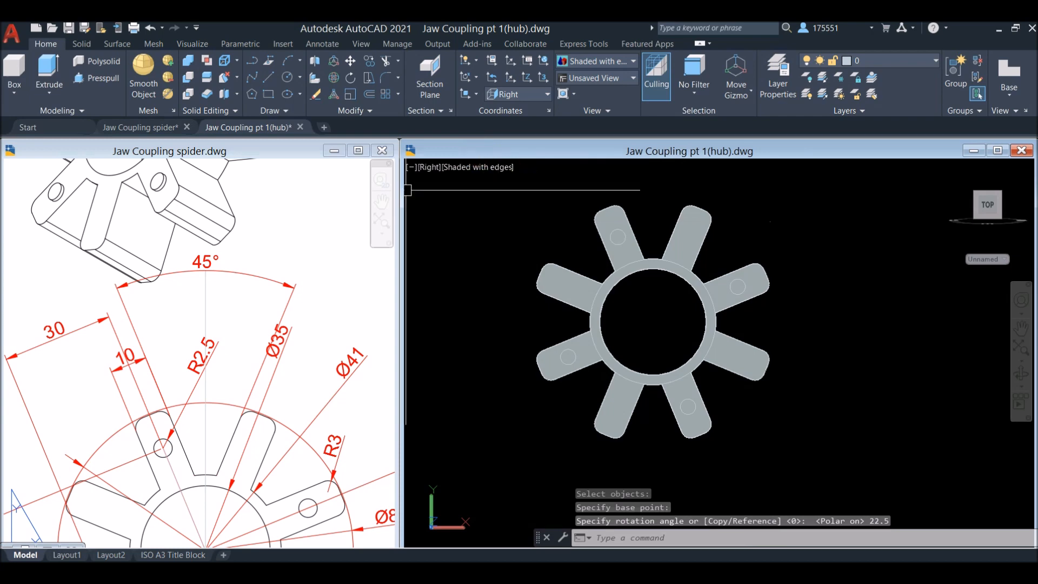
Compare the spider with the reference drawing and end the object isolation to show the hub again
{"action": "left_click", "coordinate": [360, 426]}
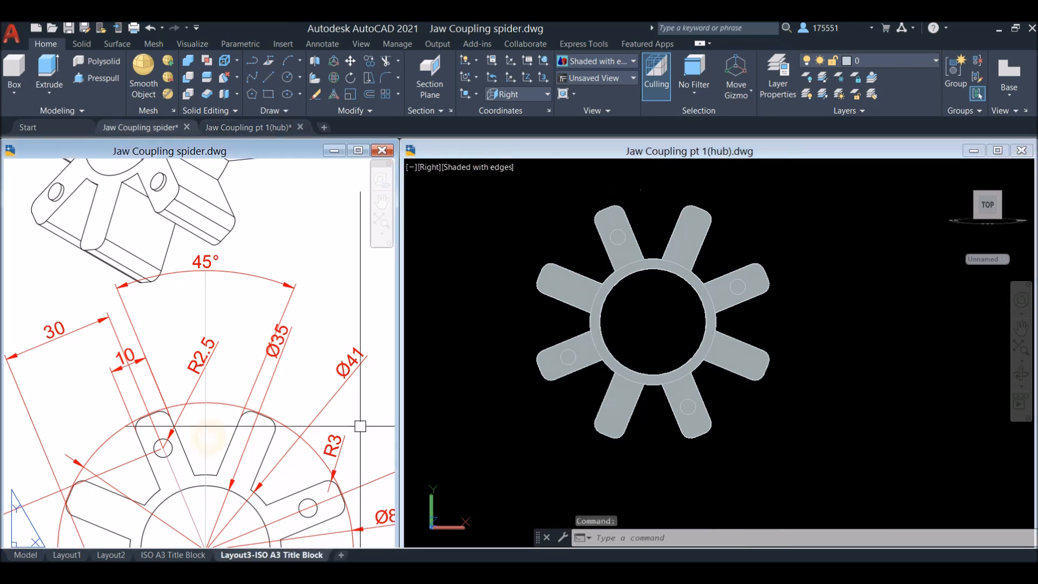
{"action": "left_click", "coordinate": [631, 316]}
{"action": "mouse_move", "coordinate": [644, 313]}
{"action": "middle_mouse_down"}
{"action": "mouse_move", "coordinate": [620, 294]}
{"action": "mouse_move", "coordinate": [629, 306]}
{"action": "middle_mouse_up"}
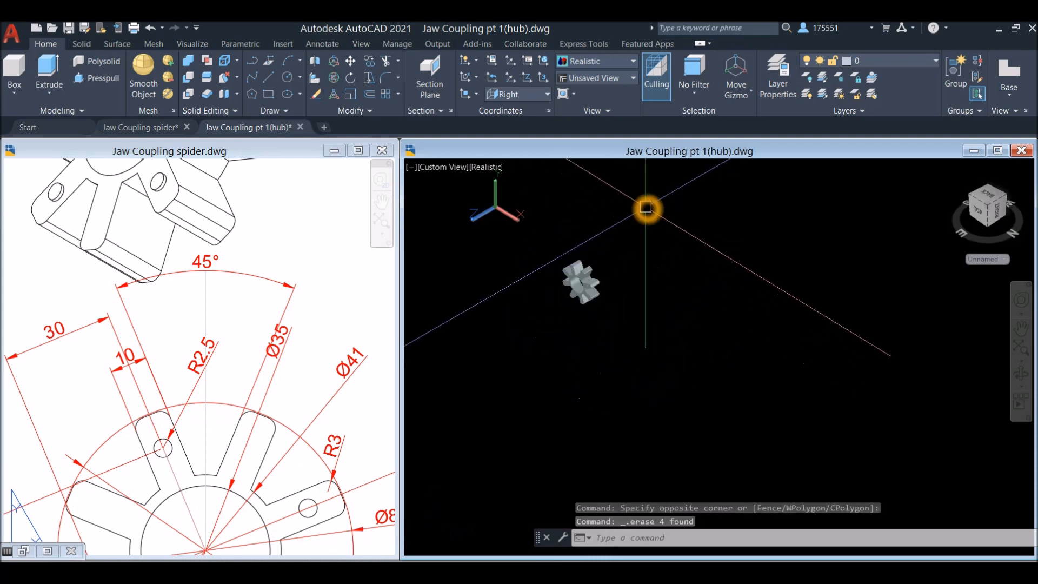
{"action": "right_click", "coordinate": [647, 208]}
{"action": "mouse_move", "coordinate": [679, 262]}
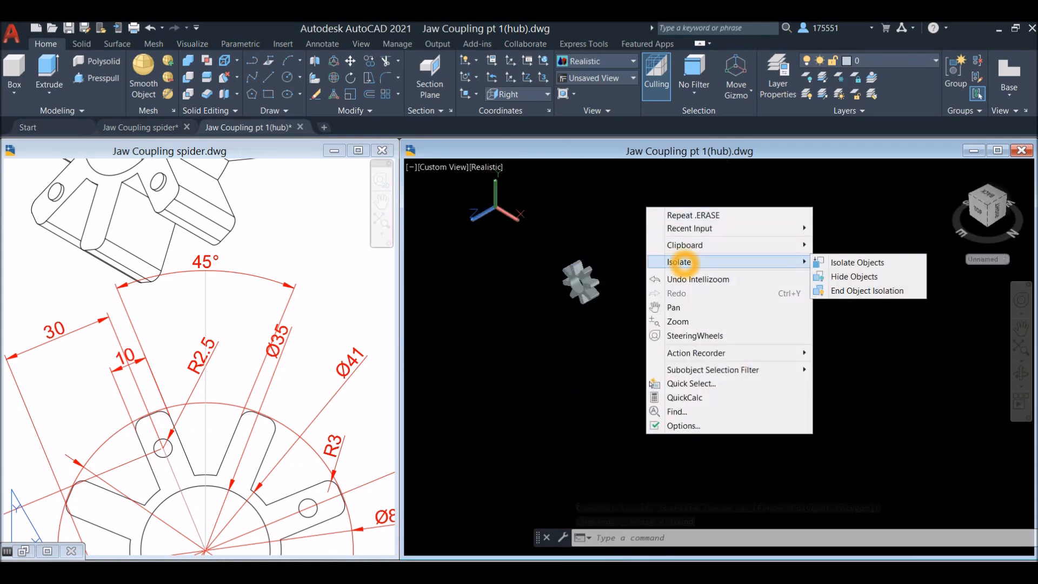
{"action": "left_click", "coordinate": [631, 255]}
{"action": "left_click", "coordinate": [656, 254]}
{"action": "right_click", "coordinate": [677, 211]}
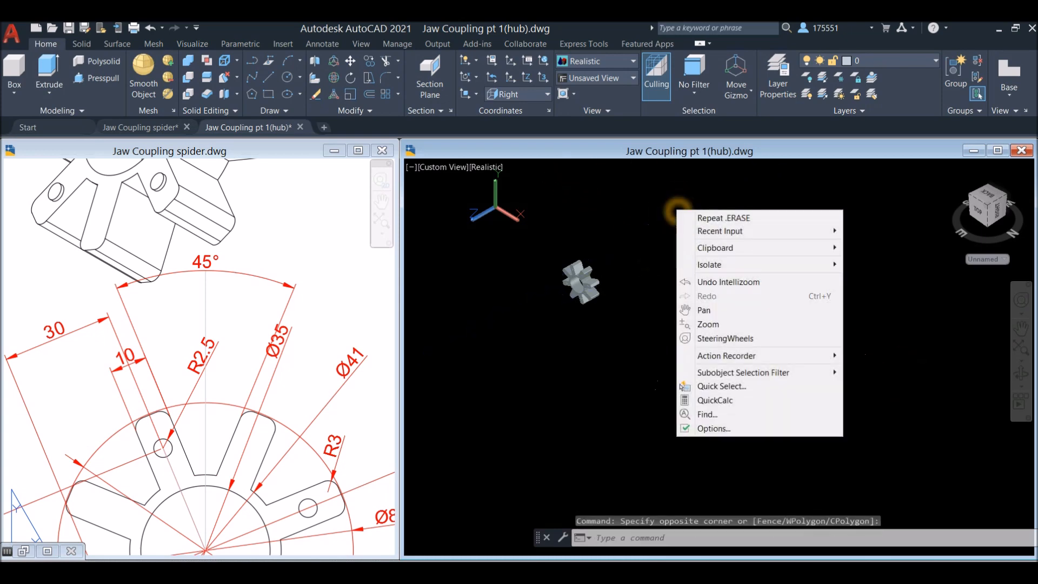
{"action": "mouse_move", "coordinate": [714, 264]}
{"action": "left_click", "coordinate": [887, 293]}
{"action": "scroll", "coordinate": [586, 289], "scroll_direction": "up", "scroll_amount": 3}
{"action": "middle_click_drag", "start_coordinate": [586, 289], "coordinate": [737, 334]}
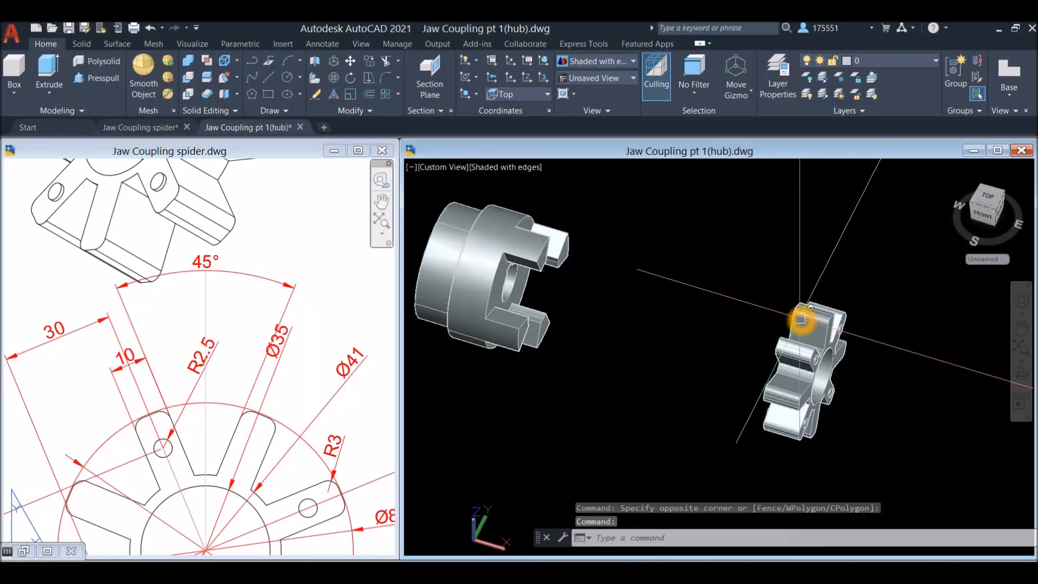
Assign the spider solid to the red Layer1
{"action": "left_click", "coordinate": [801, 319]}
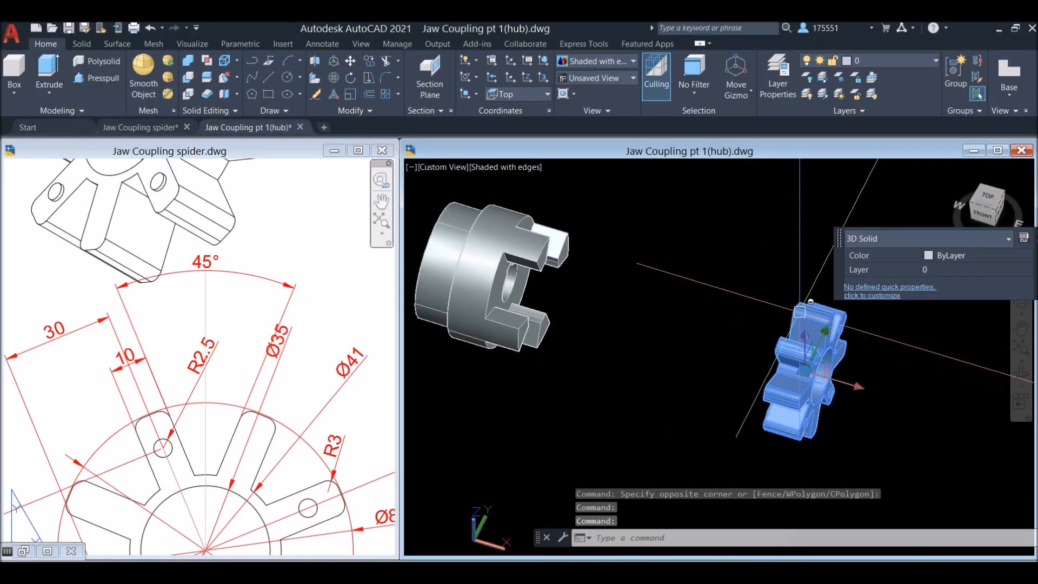
{"action": "middle_click_drag", "start_coordinate": [725, 278], "coordinate": [663, 303]}
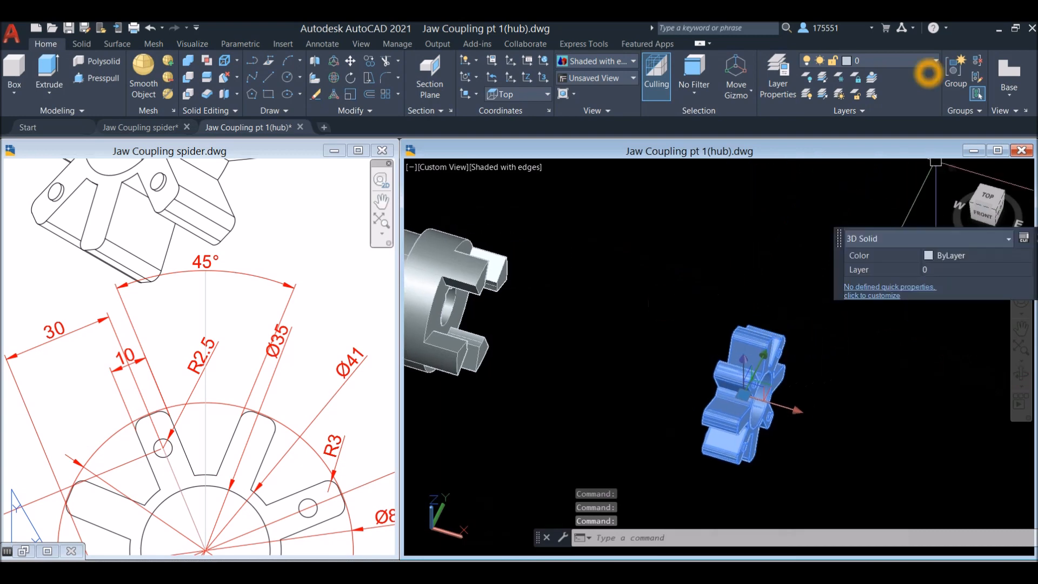
{"action": "left_click", "coordinate": [936, 61]}
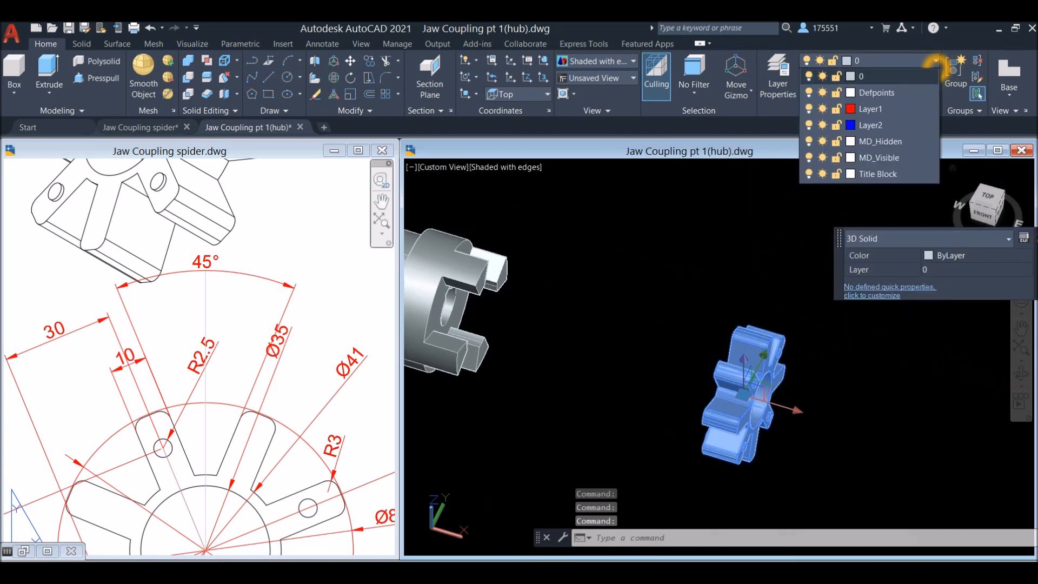
{"action": "left_click", "coordinate": [867, 109]}
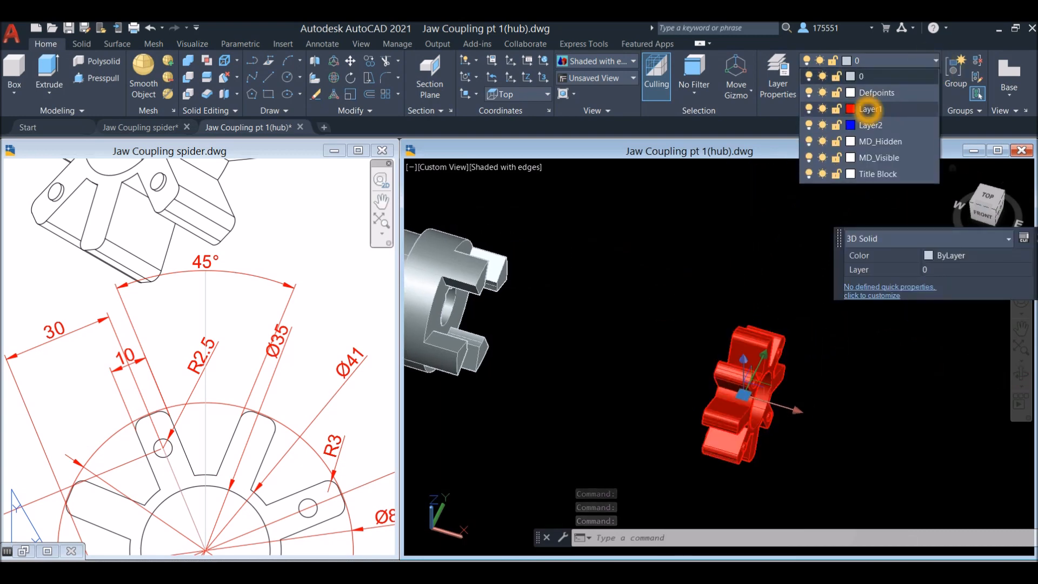
Put the selected spider on Layer1 and clear the selection
{"action": "left_click", "coordinate": [871, 108]}
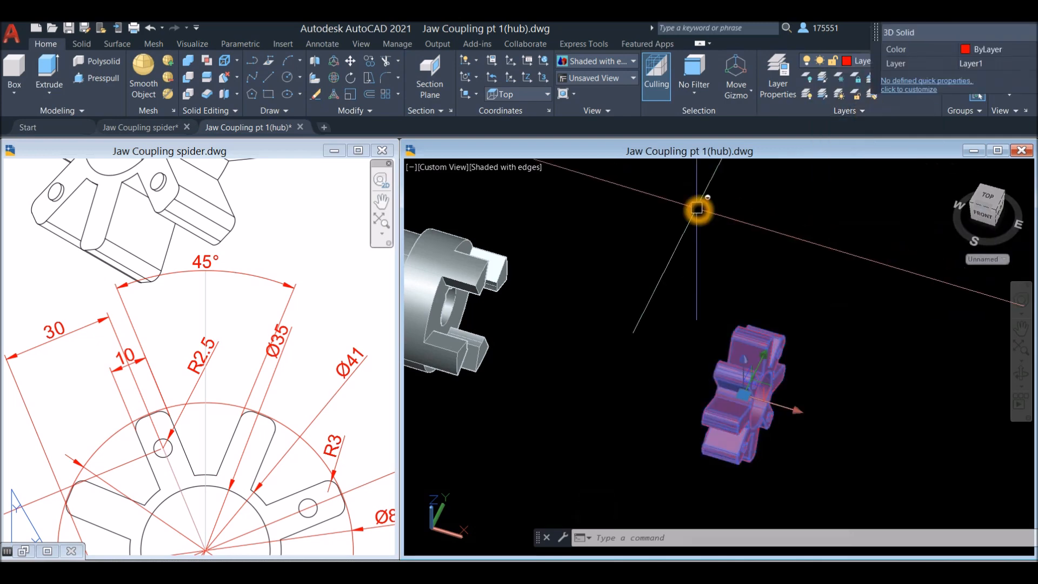
{"action": "key", "text": "Escape"}
{"action": "middle_click_drag", "start_coordinate": [705, 227], "coordinate": [722, 181]}
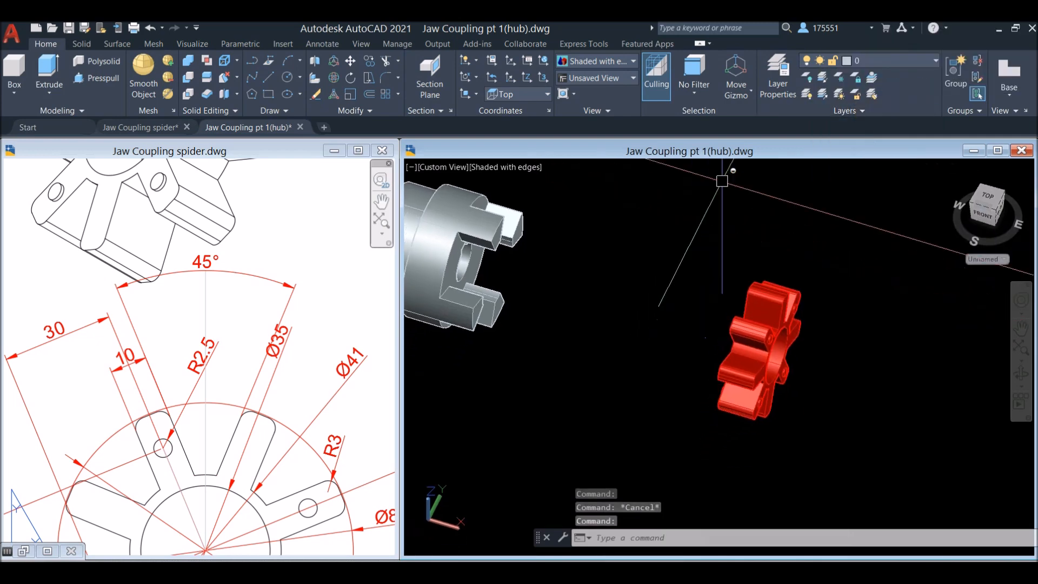
Move the spider by the centre of its ring onto the centre of the hub's inner face, between the jaws
{"action": "left_click", "coordinate": [797, 295]}
{"action": "right_click", "coordinate": [664, 204]}
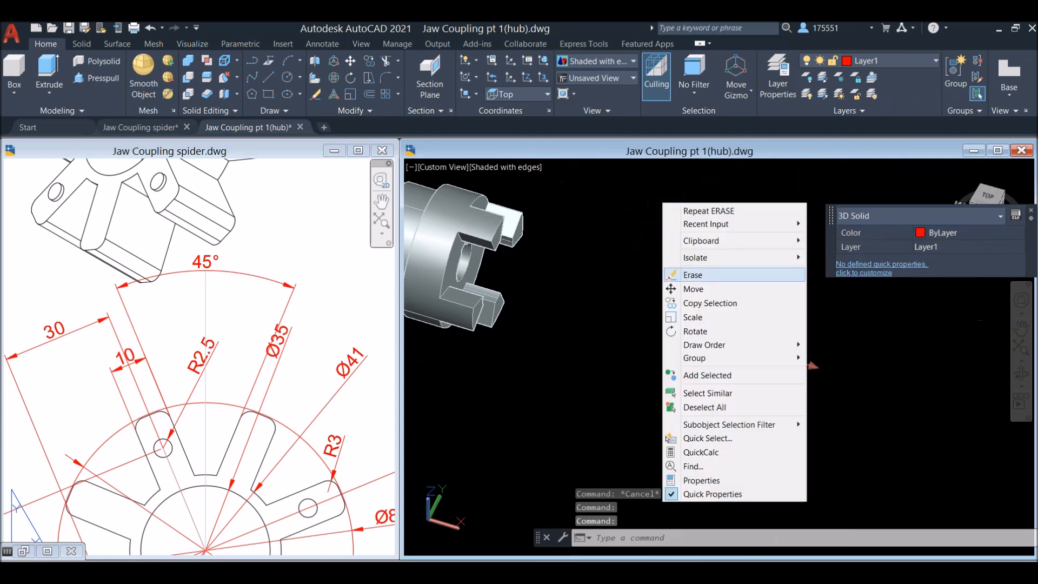
{"action": "left_click", "coordinate": [693, 292]}
{"action": "middle_click_drag", "start_coordinate": [693, 292], "coordinate": [777, 277], "text": "shift"}
{"action": "scroll", "coordinate": [767, 424], "scroll_direction": "up", "scroll_amount": 3}
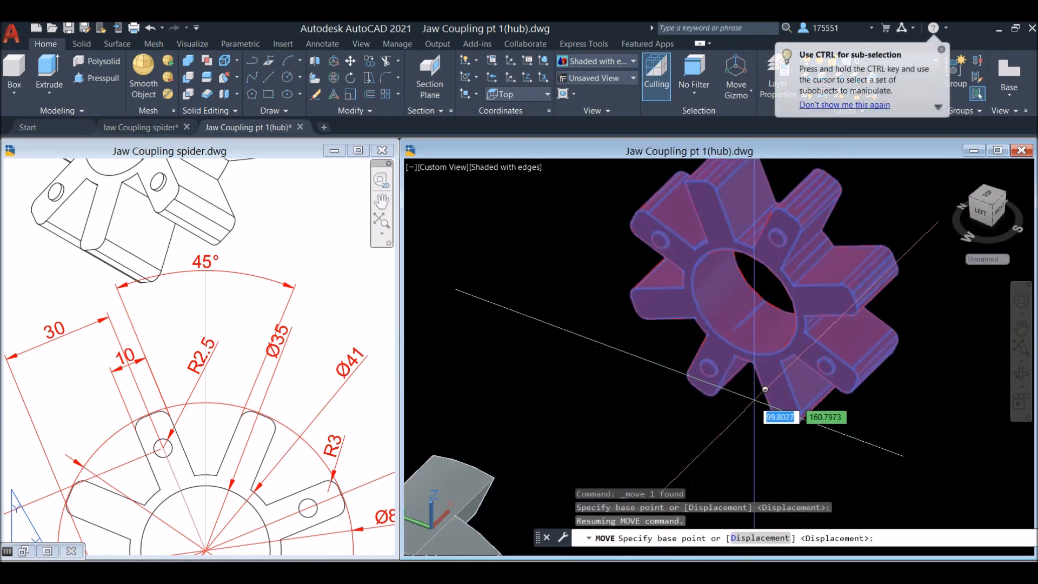
{"action": "left_click", "coordinate": [746, 301]}
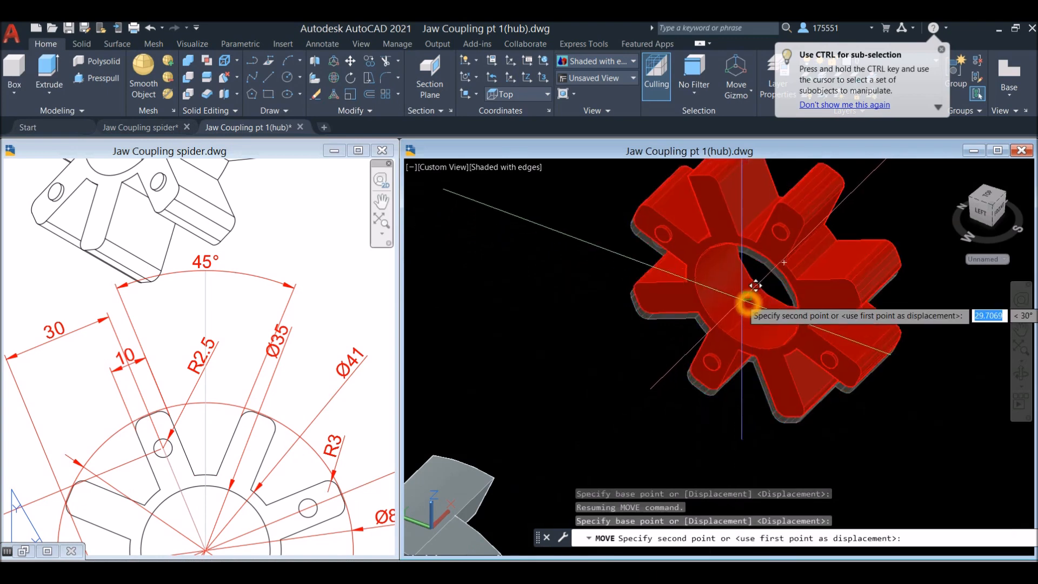
{"action": "middle_click_drag", "start_coordinate": [749, 303], "coordinate": [531, 327], "text": "shift"}
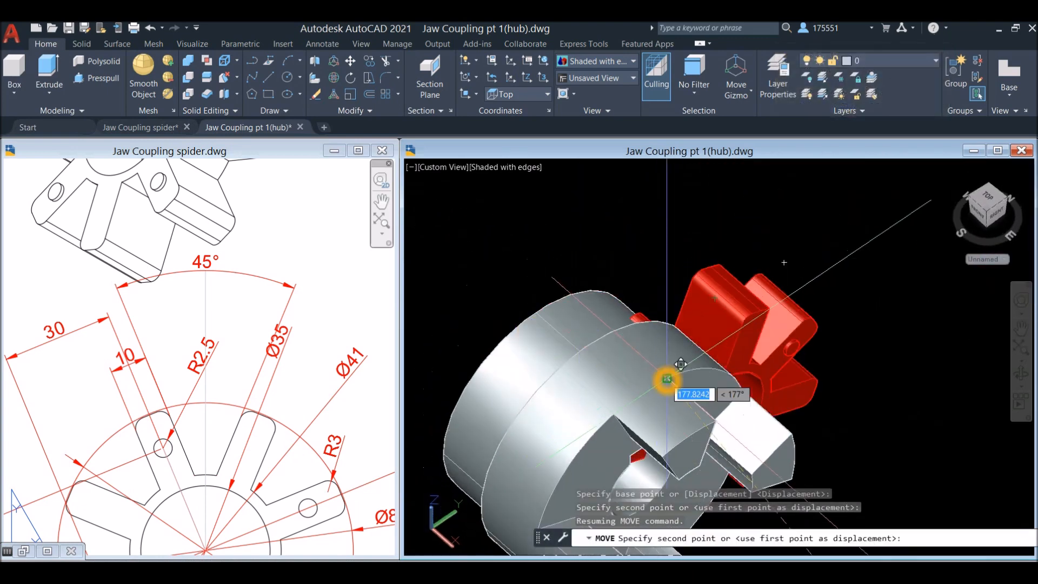
{"action": "middle_click_drag", "start_coordinate": [667, 380], "coordinate": [665, 181]}
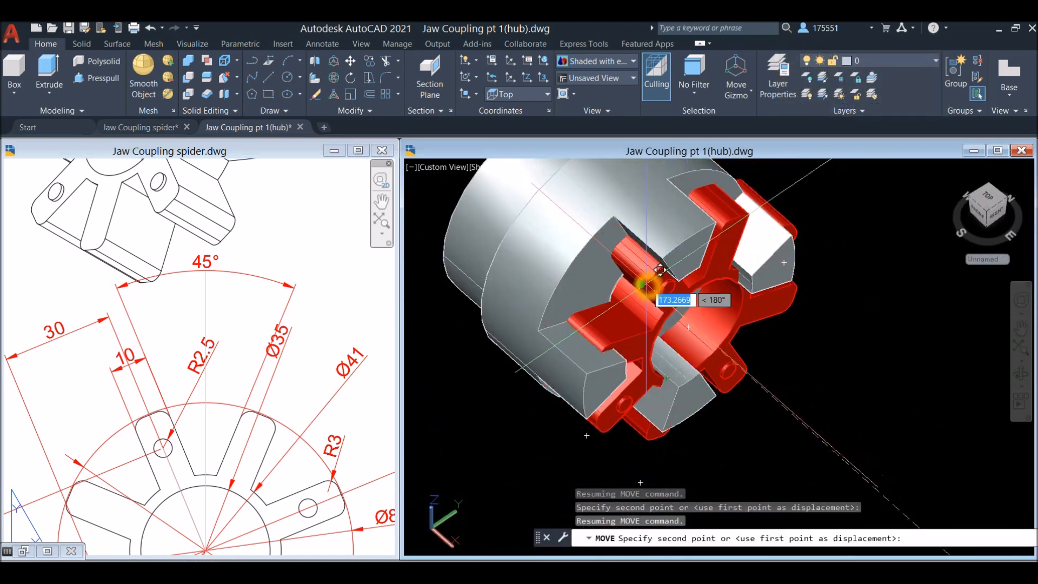
{"action": "left_click", "coordinate": [646, 284]}
{"action": "scroll", "coordinate": [695, 285], "scroll_direction": "down", "scroll_amount": 4}
{"action": "middle_click_drag", "start_coordinate": [698, 283], "coordinate": [633, 204], "text": "shift"}
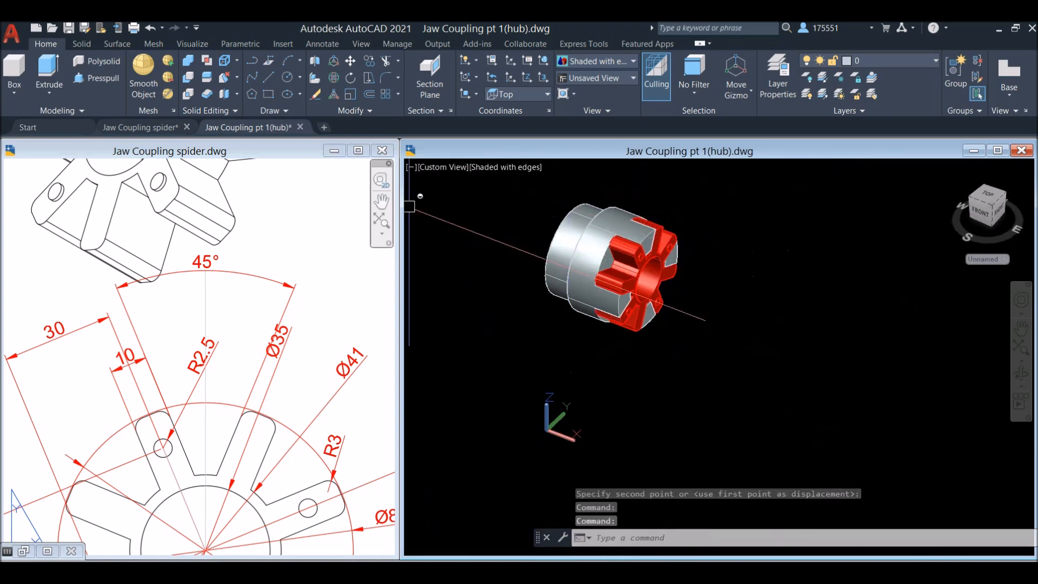
Check the fit of the spider between the hub's jaws from the Right view
{"action": "left_click", "coordinate": [608, 221]}
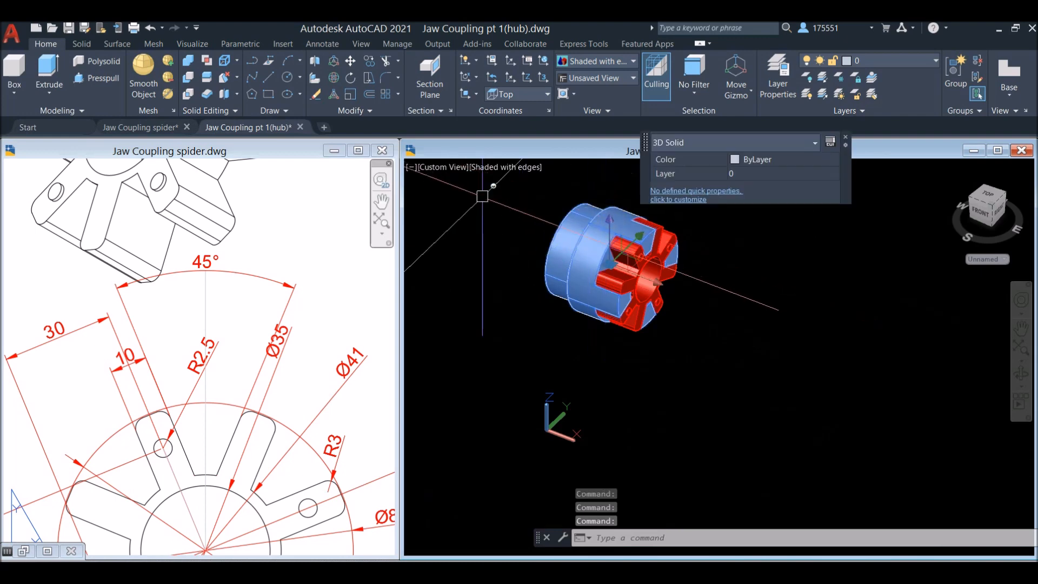
{"action": "key", "text": "Escape"}
{"action": "left_click", "coordinate": [436, 169]}
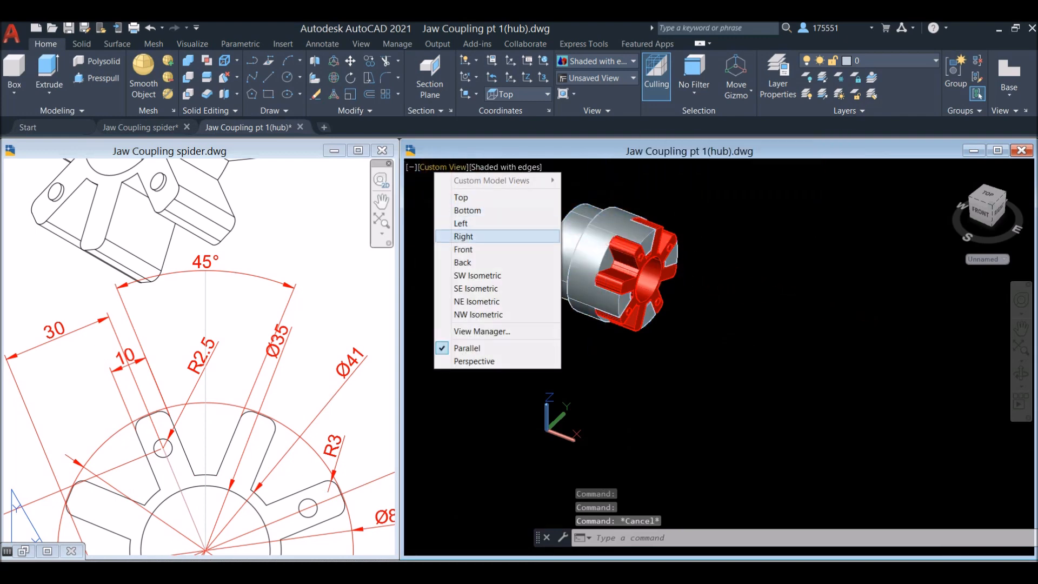
{"action": "left_click", "coordinate": [464, 237]}
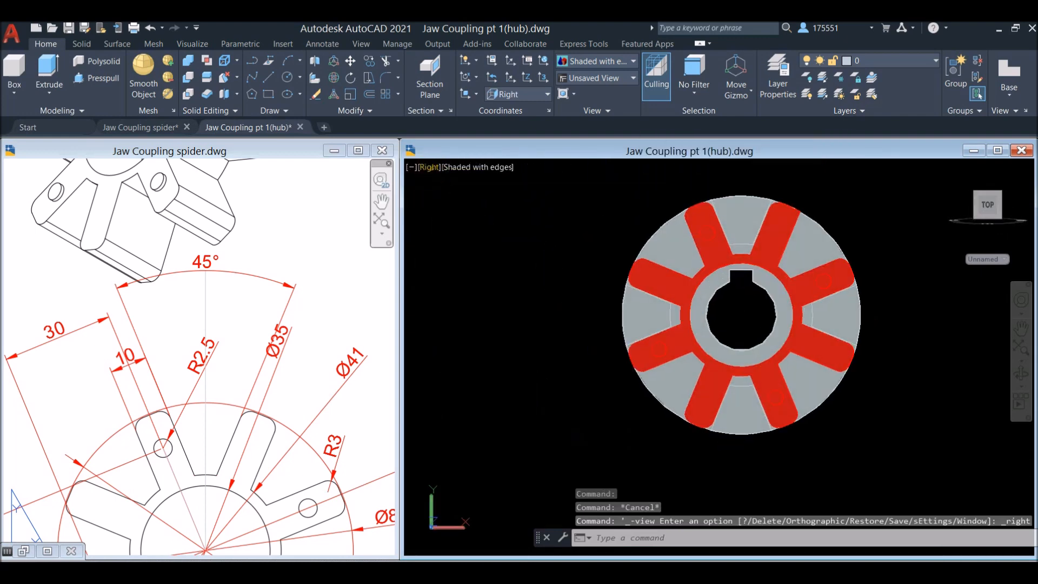
In the Front view, mirror the hub across a vertical line beyond the spider with ortho on, keeping the source object
{"action": "left_click", "coordinate": [429, 167]}
{"action": "left_click", "coordinate": [459, 249]}
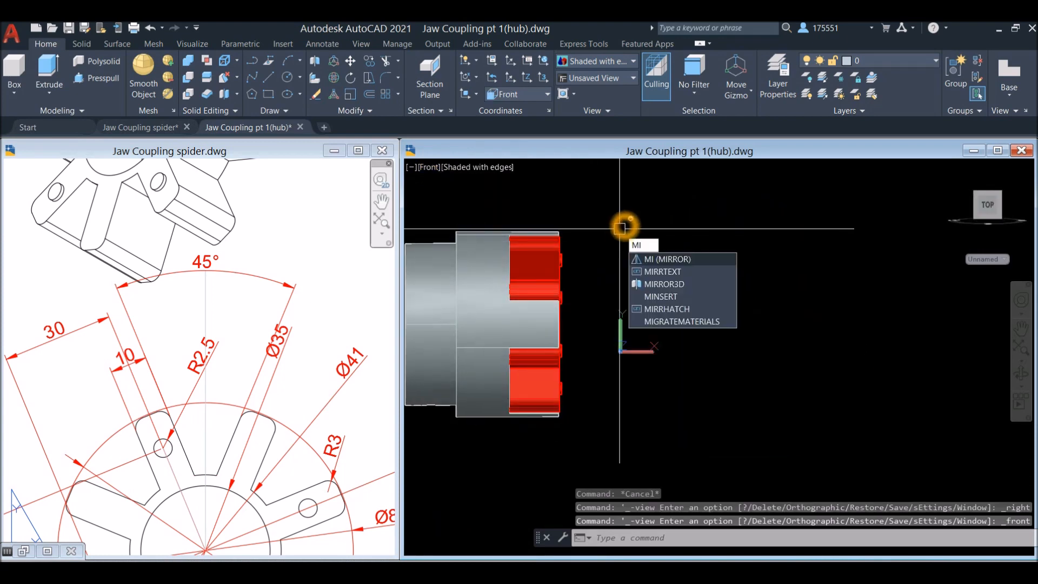
{"action": "key", "text": "Return"}
{"action": "left_click", "coordinate": [458, 257]}
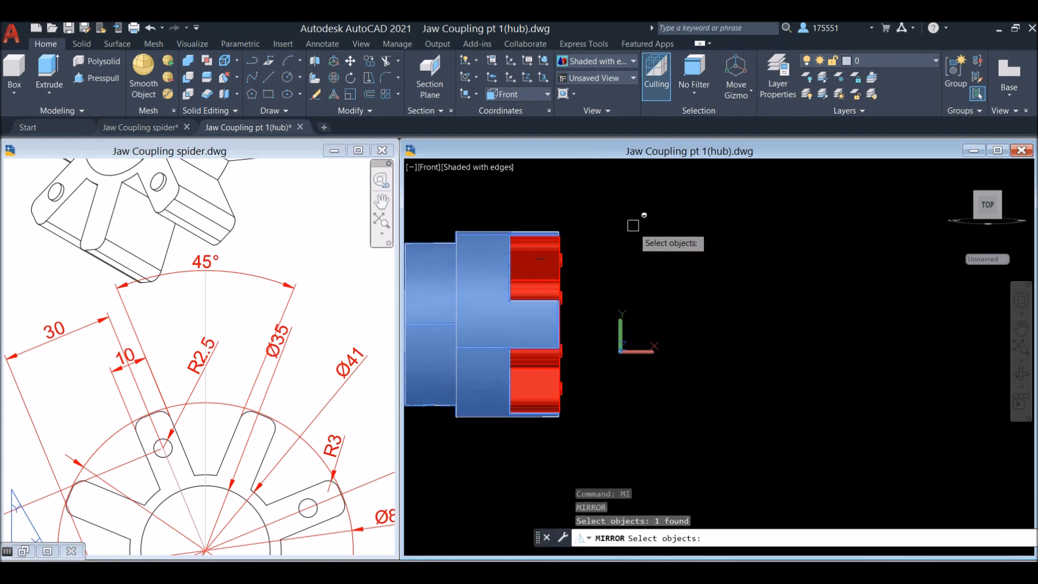
{"action": "key", "text": "Return"}
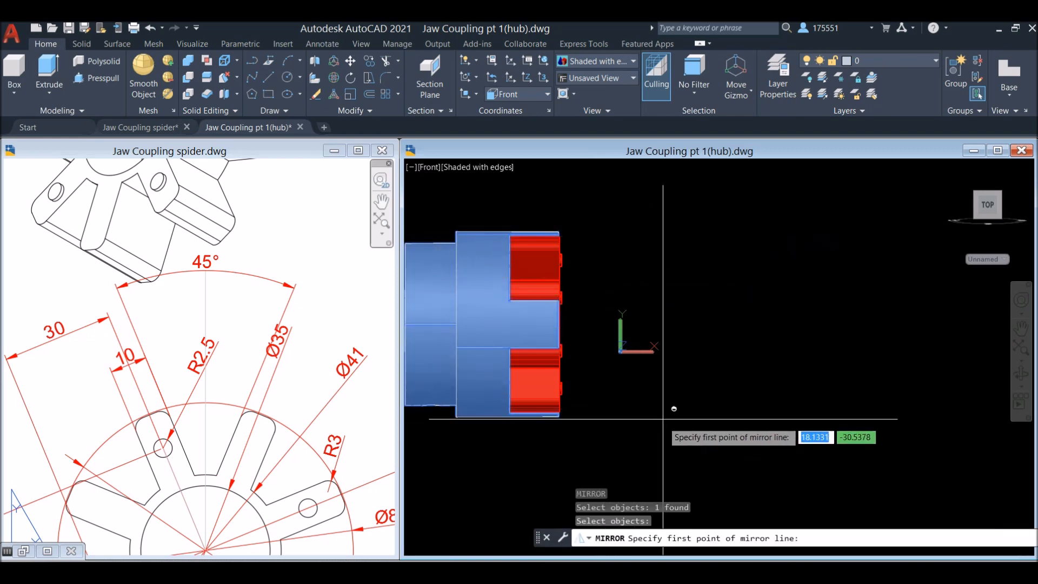
{"action": "left_click", "coordinate": [718, 434]}
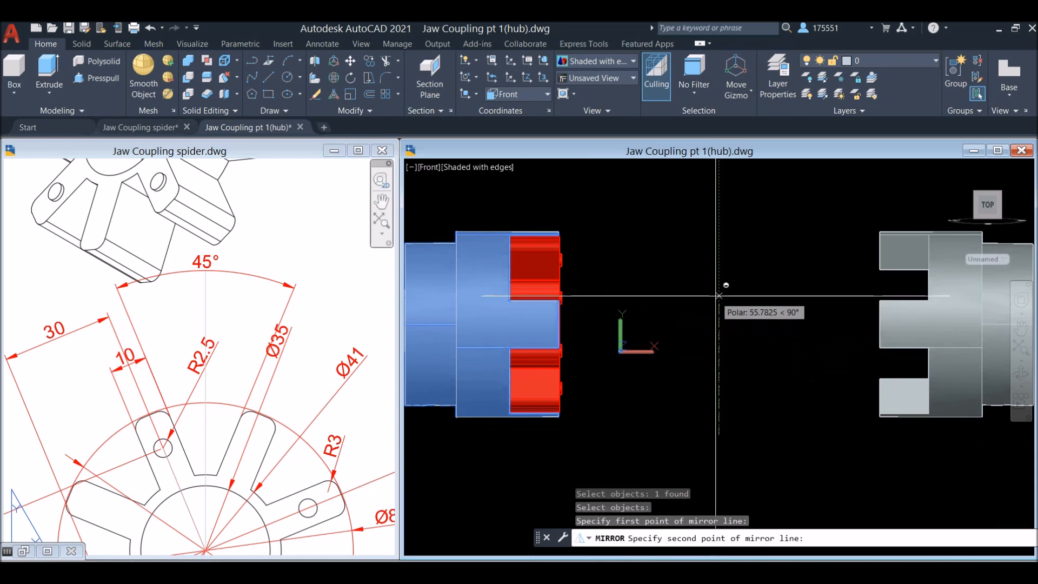
{"action": "left_click", "coordinate": [722, 236]}
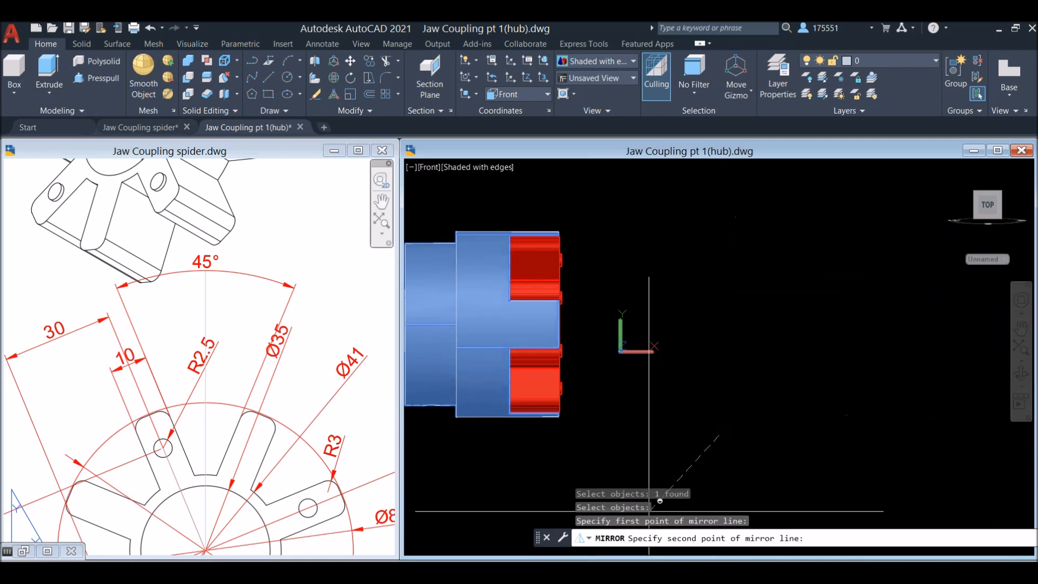
{"action": "key", "text": "F8"}
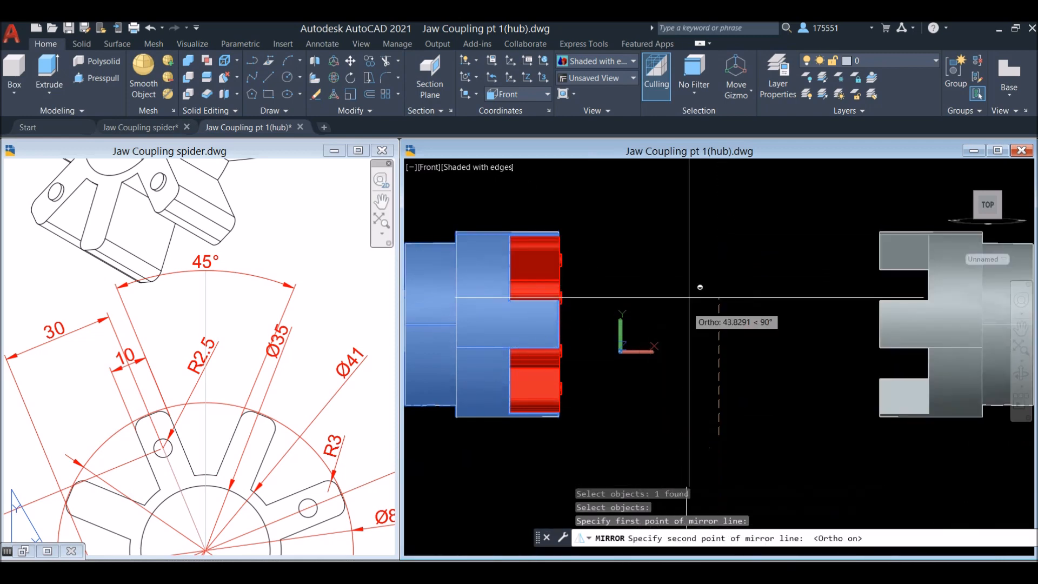
{"action": "left_click", "coordinate": [714, 192]}
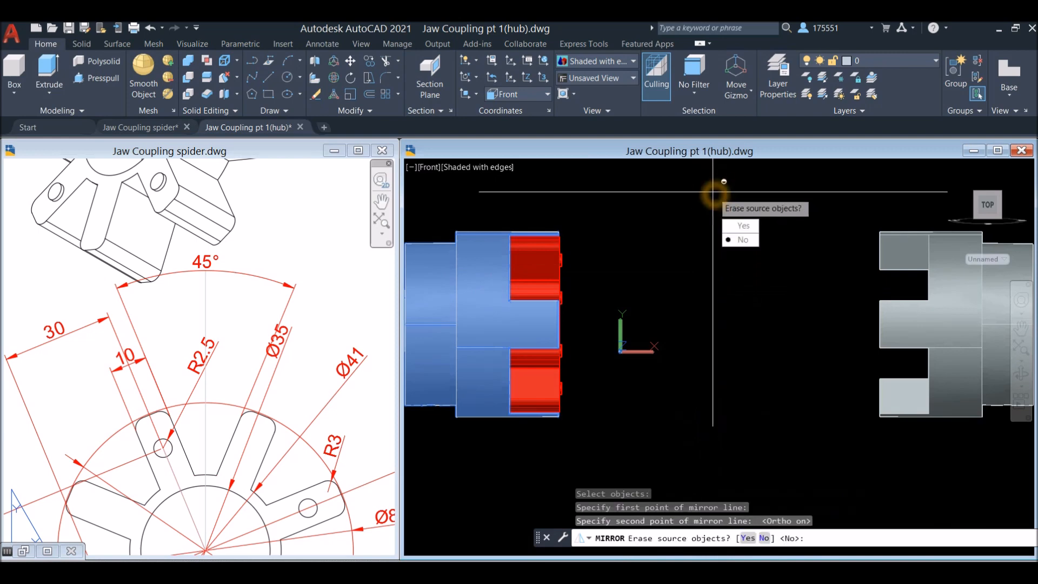
{"action": "left_click", "coordinate": [746, 241]}
Move the mirrored hub by its bore centre onto the centre of the spider's ring, using a Center snap override and polar tracking
{"action": "middle_click_drag", "start_coordinate": [707, 193], "coordinate": [760, 225], "text": "shift"}
{"action": "middle_click_drag", "start_coordinate": [915, 234], "coordinate": [697, 242]}
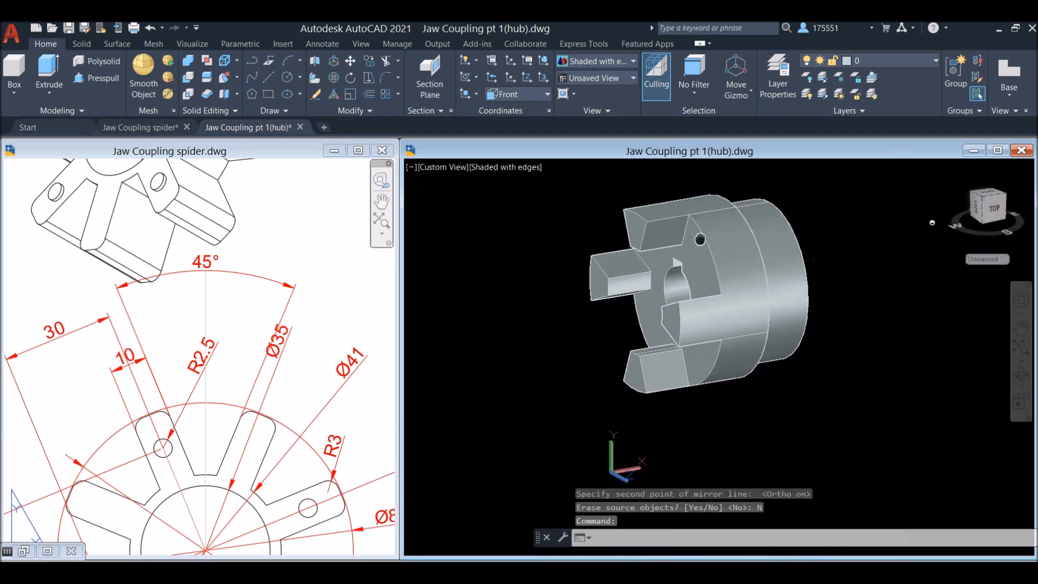
{"action": "left_click", "coordinate": [699, 226]}
{"action": "right_click", "coordinate": [821, 226]}
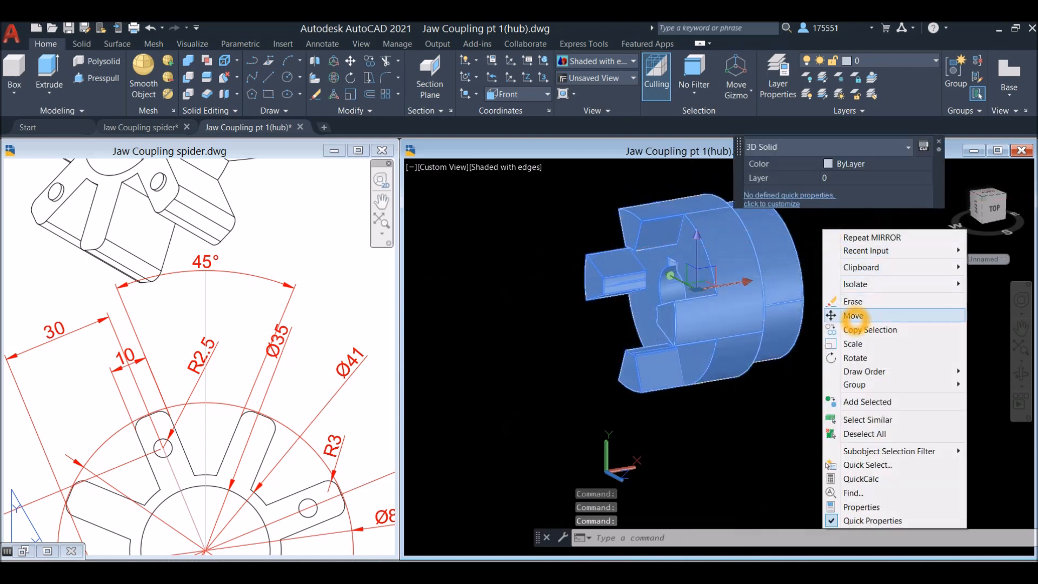
{"action": "left_click", "coordinate": [854, 314]}
{"action": "scroll", "coordinate": [686, 323], "scroll_direction": "up", "scroll_amount": 3}
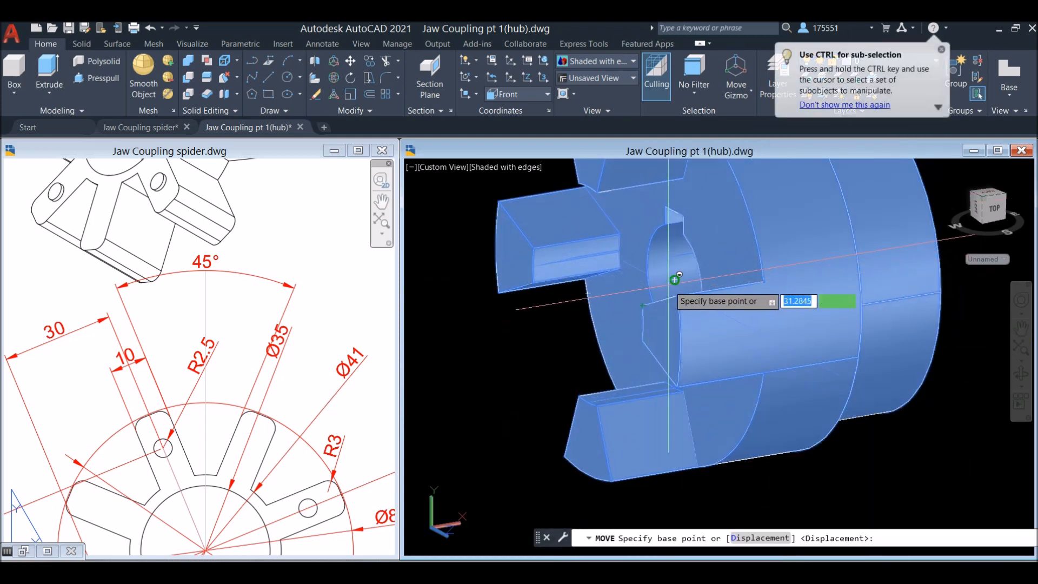
{"action": "left_click", "coordinate": [673, 282]}
{"action": "scroll", "coordinate": [674, 281], "scroll_direction": "down", "scroll_amount": 5}
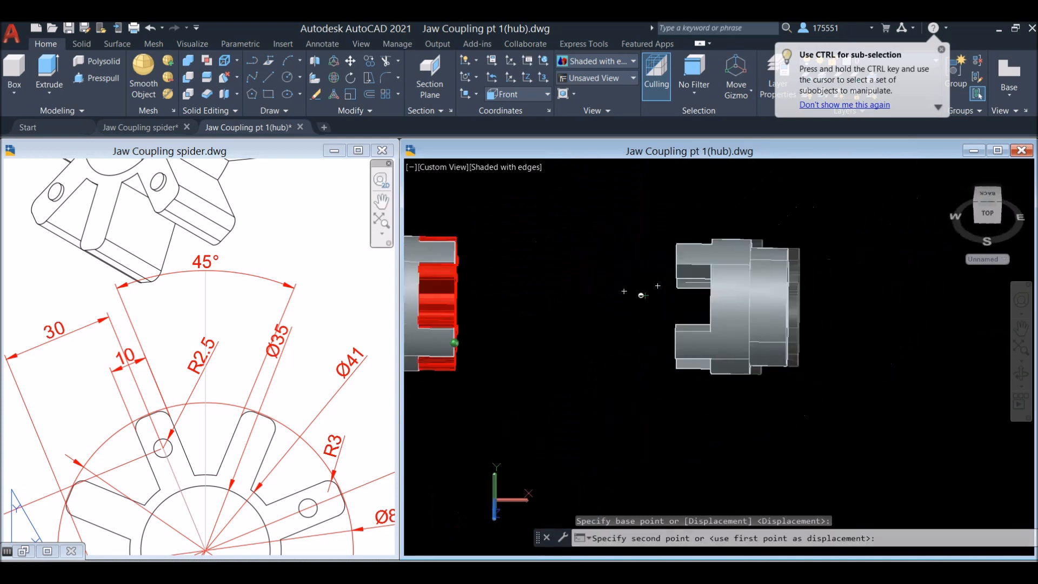
{"action": "scroll", "coordinate": [534, 326], "scroll_direction": "up", "scroll_amount": 2}
{"action": "scroll", "coordinate": [528, 332], "scroll_direction": "up", "scroll_amount": 5}
{"action": "middle_click_drag", "start_coordinate": [671, 342], "coordinate": [811, 312]}
{"action": "right_click", "coordinate": [588, 255], "text": "shift"}
{"action": "left_click", "coordinate": [627, 413]}
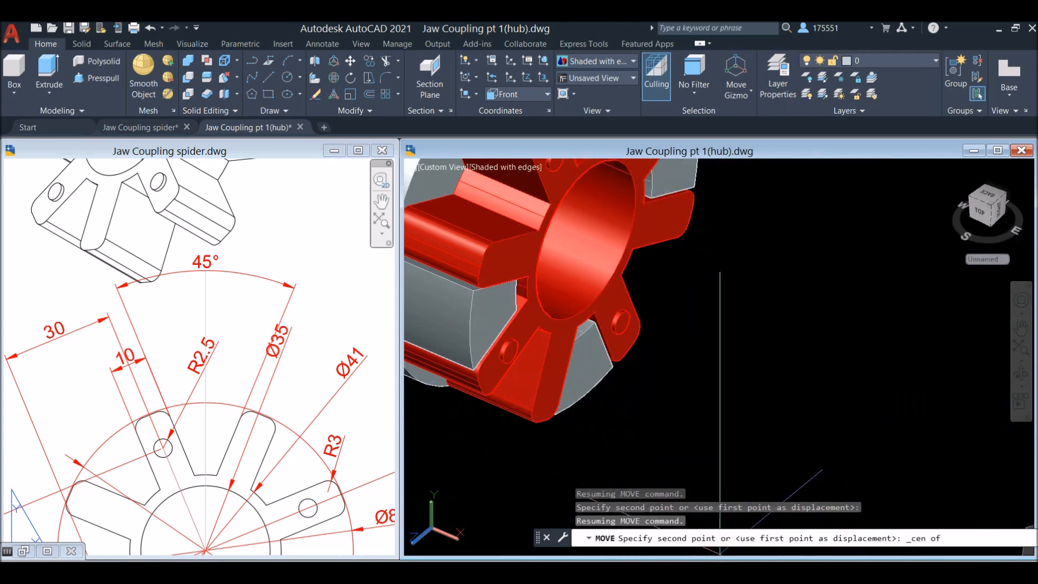
{"action": "left_click", "coordinate": [664, 562]}
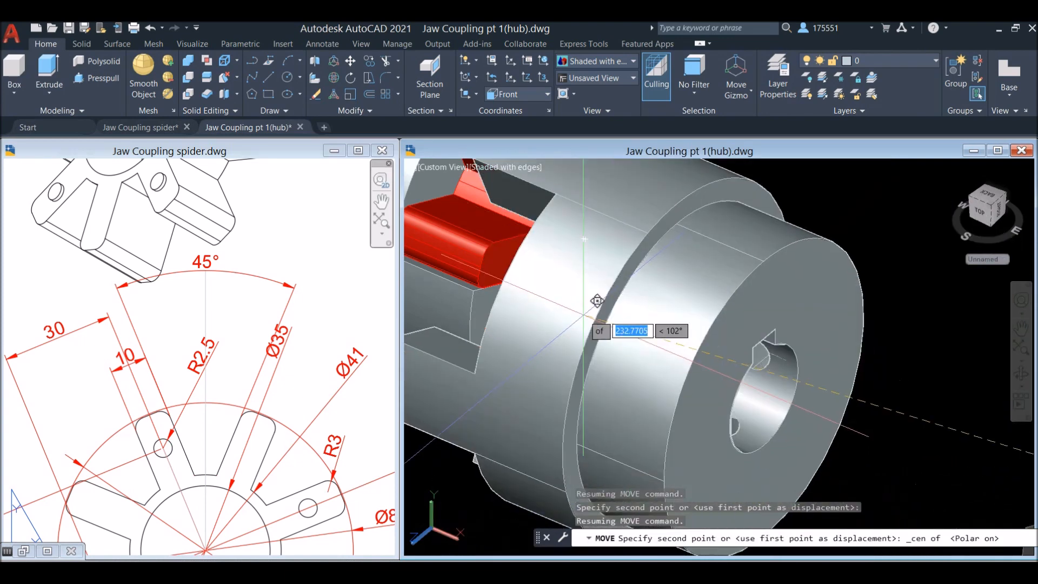
{"action": "left_click", "coordinate": [602, 289]}
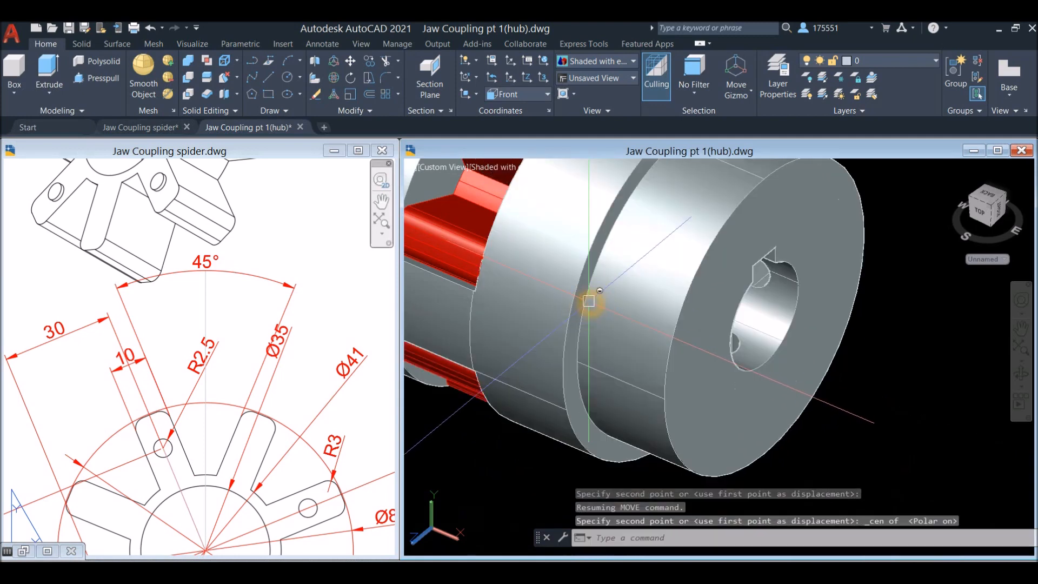
Examine the joined coupling from the mirrored hub's end and set the model to the Right view
{"action": "scroll", "coordinate": [589, 302], "scroll_direction": "down", "scroll_amount": 2}
{"action": "middle_click_drag", "start_coordinate": [591, 304], "coordinate": [538, 271], "text": "shift"}
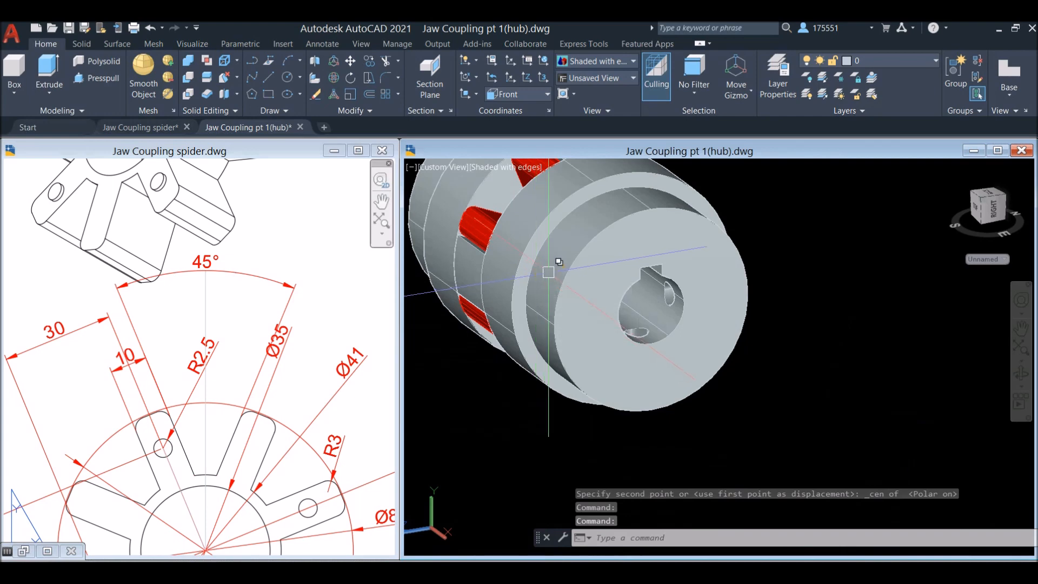
{"action": "left_click", "coordinate": [440, 169]}
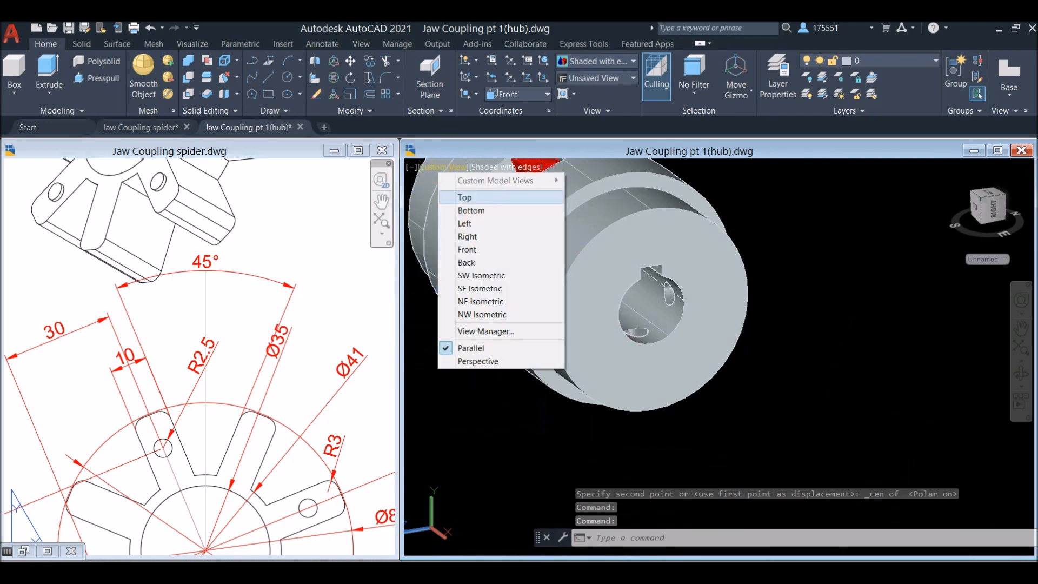
{"action": "left_click", "coordinate": [468, 237]}
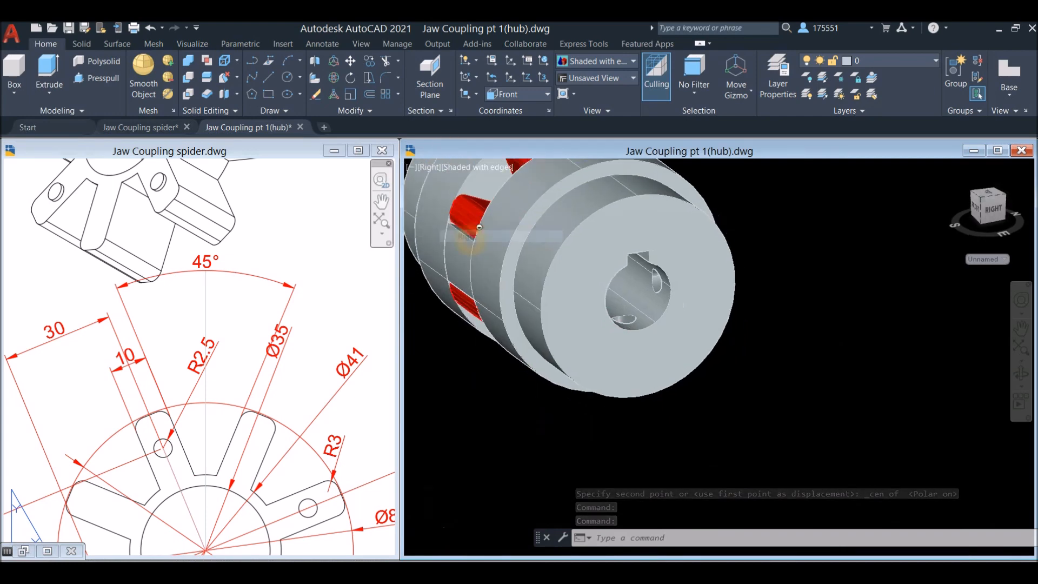
{"action": "left_click", "coordinate": [647, 242]}
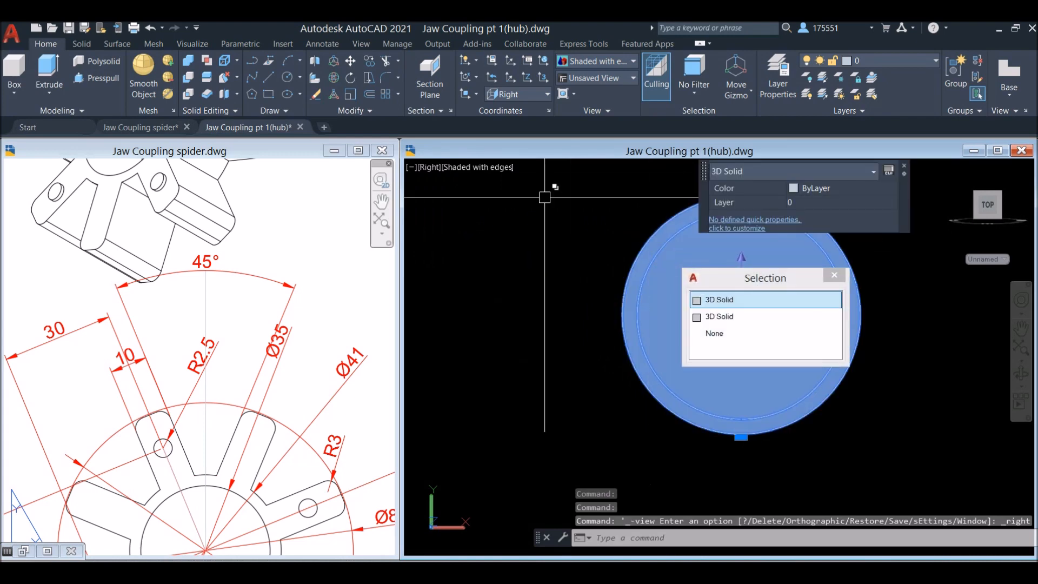
{"action": "left_click", "coordinate": [351, 78]}
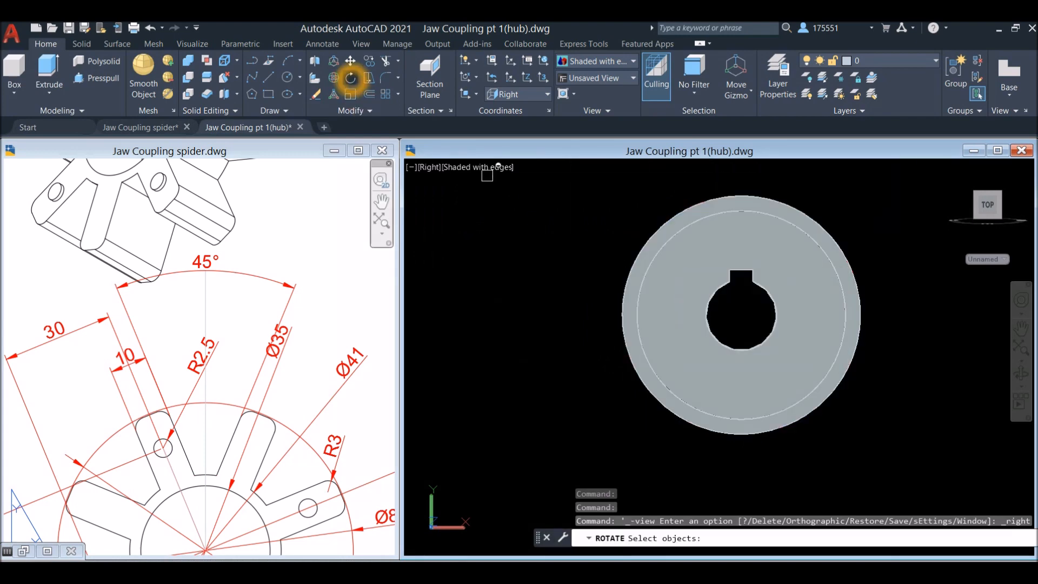
{"action": "left_click", "coordinate": [763, 258]}
{"action": "left_click", "coordinate": [634, 226]}
{"action": "right_click", "coordinate": [635, 225]}
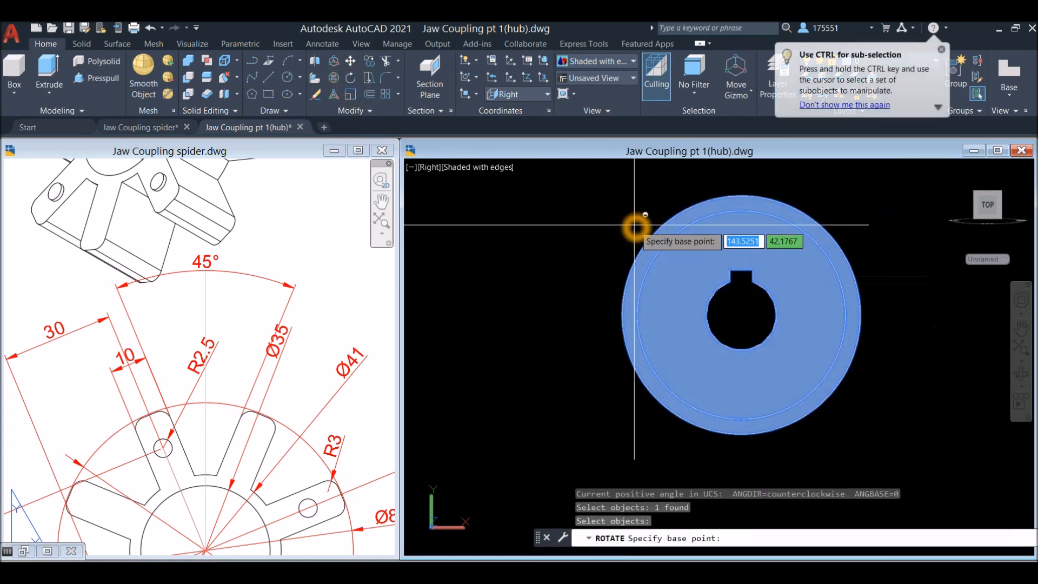
{"action": "left_click", "coordinate": [741, 314]}
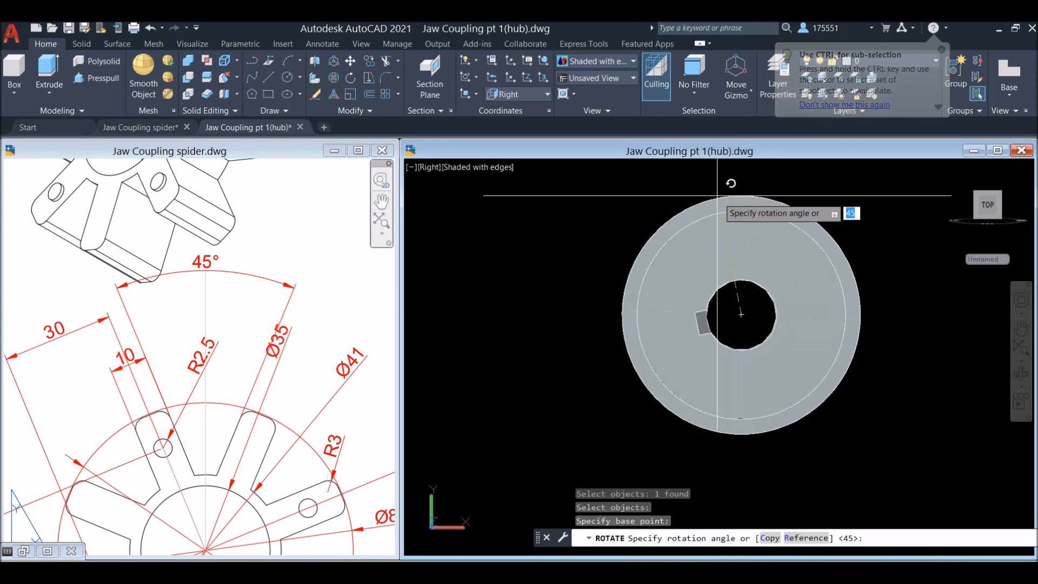
{"action": "left_click", "coordinate": [677, 192]}
{"action": "key", "text": "Escape"}
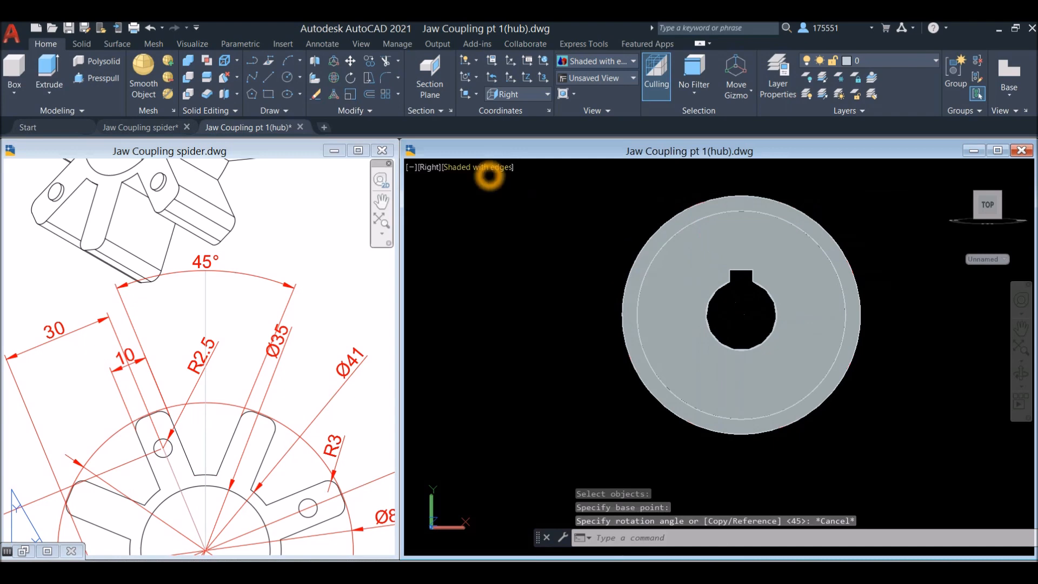
In X-Ray style, rotate the hub facing the Right view by 45° about its bore centre
{"action": "left_click", "coordinate": [490, 169]}
{"action": "left_click", "coordinate": [519, 314]}
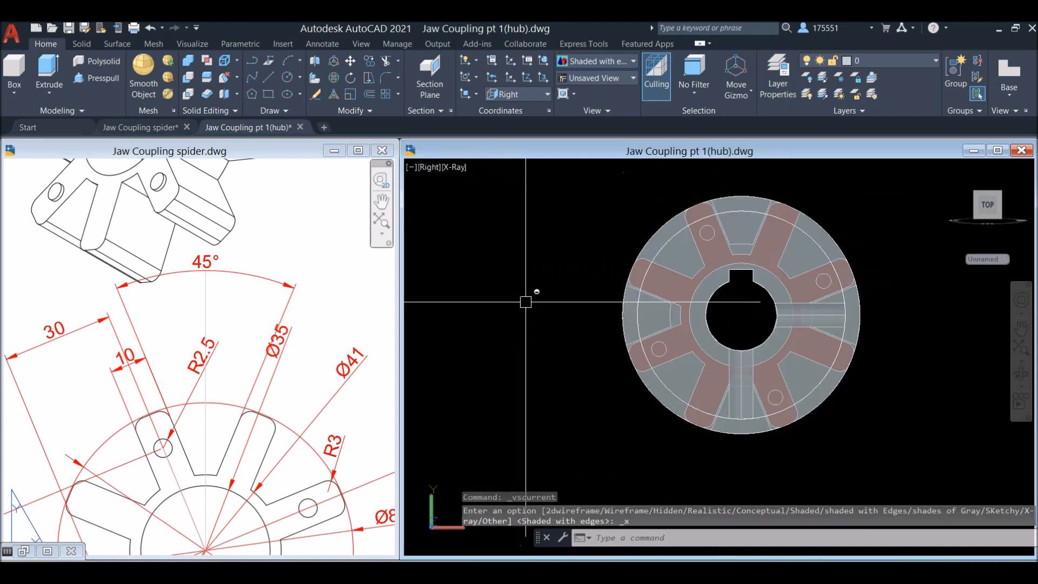
{"action": "left_click", "coordinate": [667, 259]}
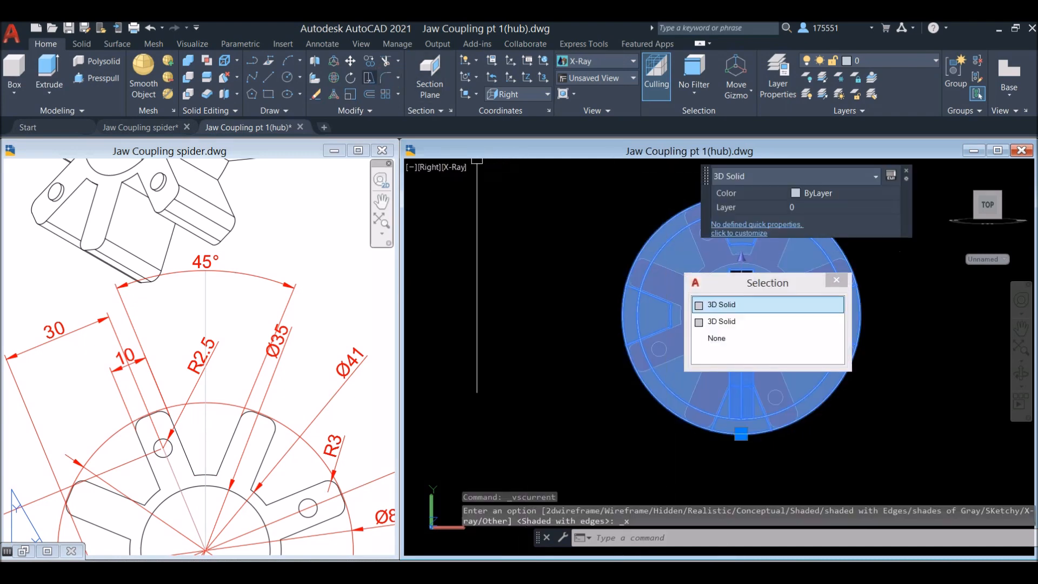
{"action": "left_click", "coordinate": [353, 79]}
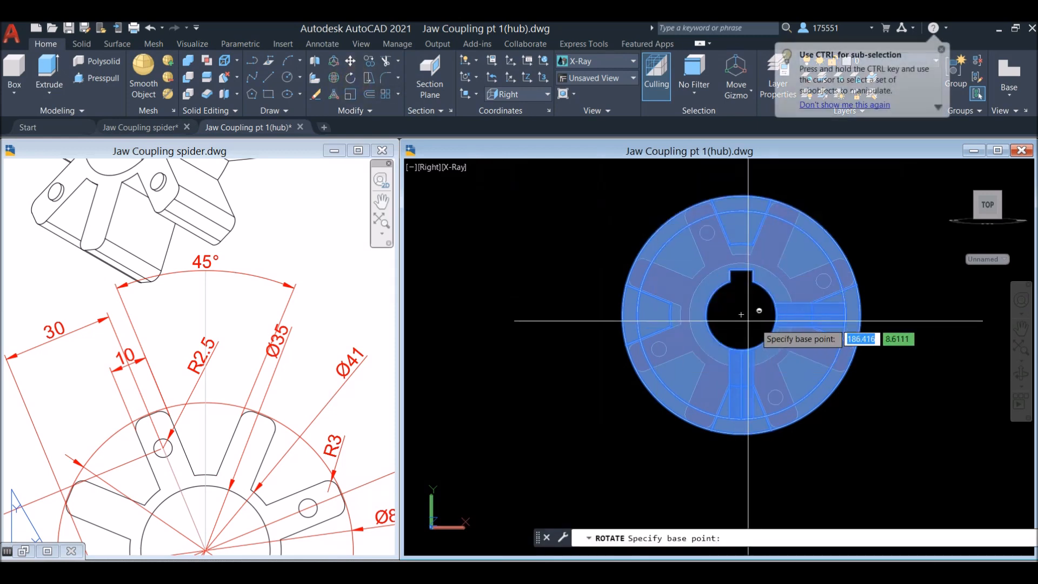
{"action": "left_click", "coordinate": [742, 315]}
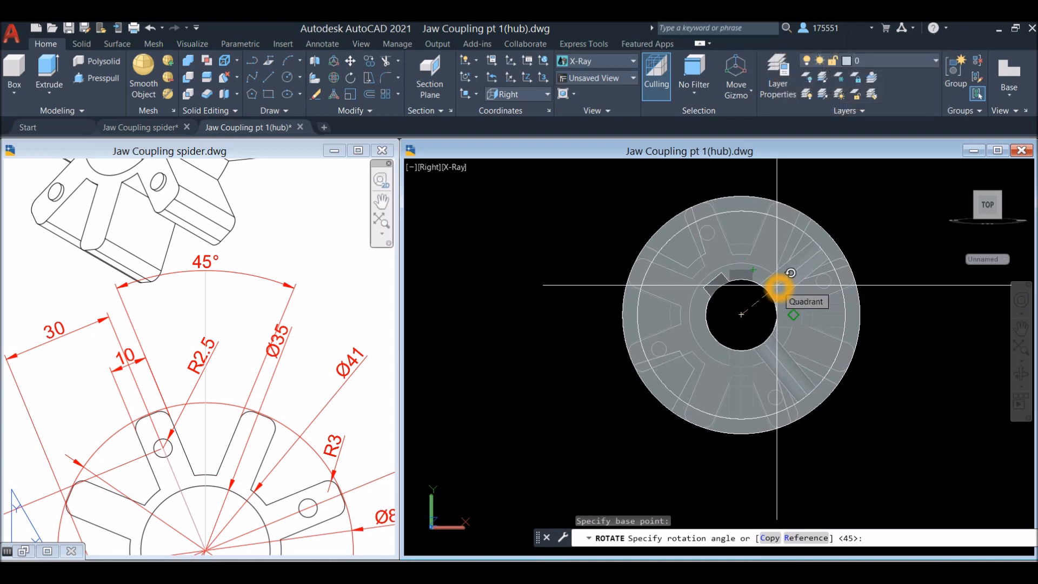
{"action": "key", "text": "Return"}
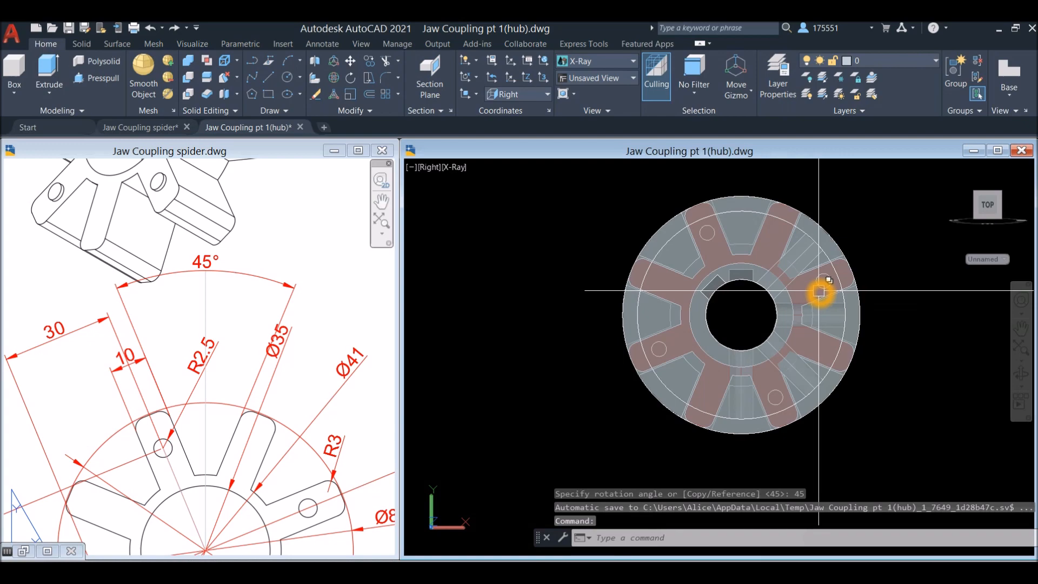
Run an interference check on both hubs and the spider together as a single set, closing the check when done
{"action": "scroll", "coordinate": [819, 292], "scroll_direction": "up", "scroll_amount": 2}
{"action": "mouse_move", "coordinate": [828, 285]}
{"action": "middle_mouse_down", "text": "shift"}
{"action": "mouse_move", "coordinate": [830, 322]}
{"action": "mouse_move", "coordinate": [827, 267]}
{"action": "mouse_move", "coordinate": [860, 292]}
{"action": "mouse_move", "coordinate": [895, 298]}
{"action": "mouse_move", "coordinate": [736, 288]}
{"action": "mouse_move", "coordinate": [760, 306]}
{"action": "middle_mouse_up", "text": "shift"}
{"action": "scroll", "coordinate": [886, 298], "scroll_direction": "down", "scroll_amount": 3}
{"action": "scroll", "coordinate": [737, 288], "scroll_direction": "down", "scroll_amount": 3}
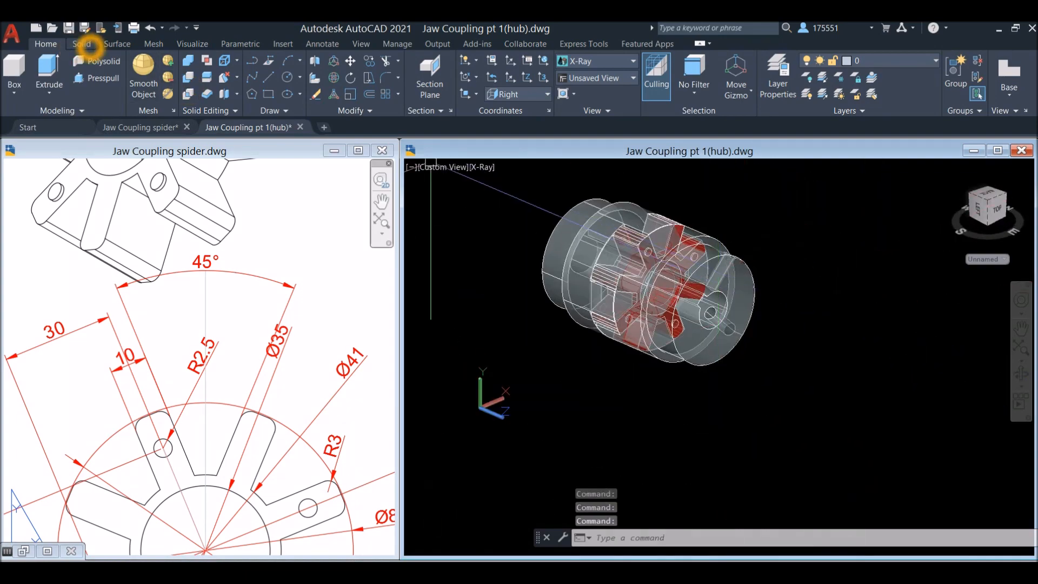
{"action": "left_click", "coordinate": [82, 44]}
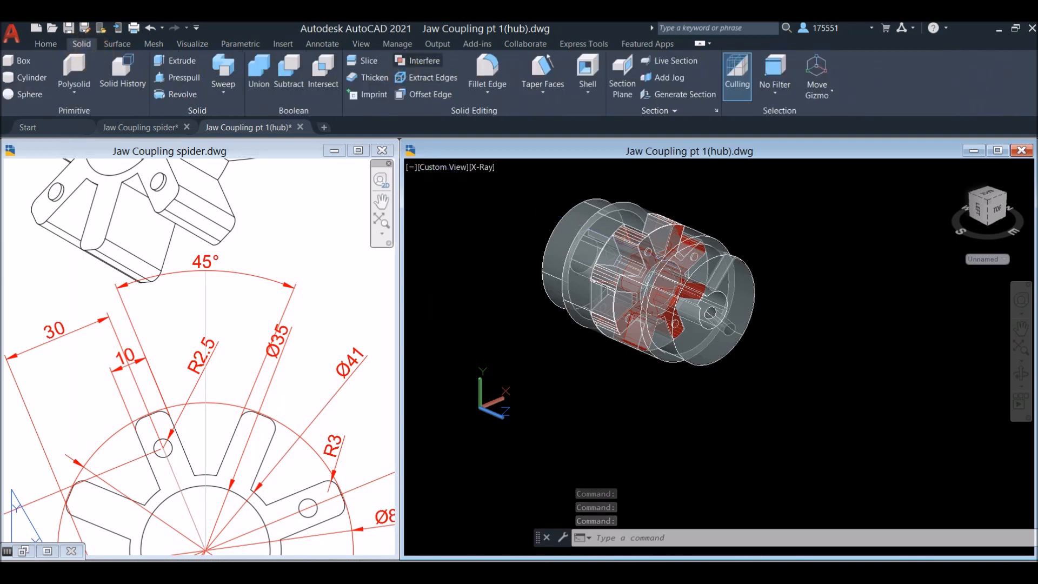
{"action": "left_click", "coordinate": [417, 61]}
{"action": "left_click", "coordinate": [784, 417]}
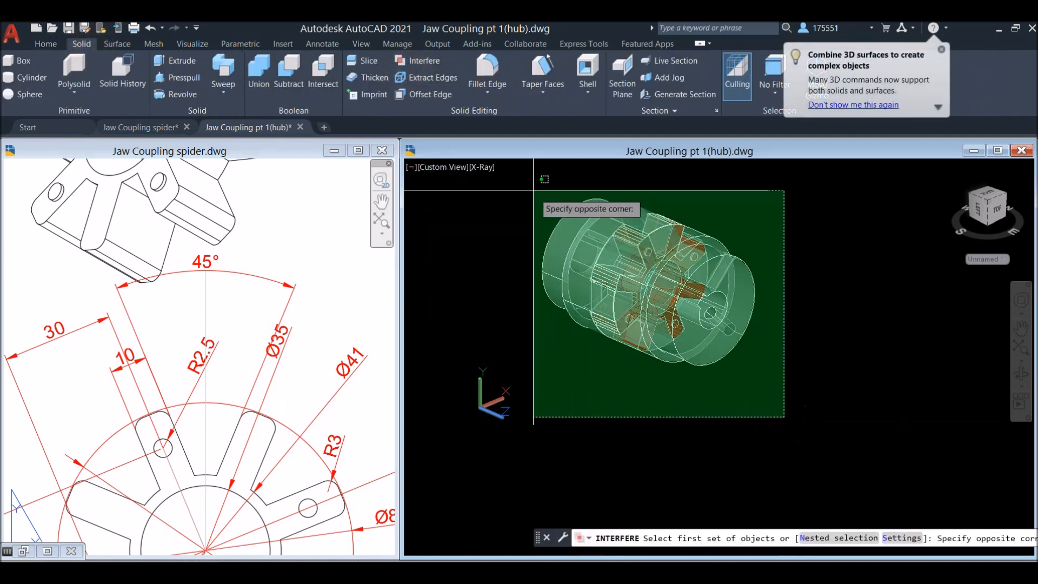
{"action": "left_click", "coordinate": [534, 191]}
{"action": "right_click", "coordinate": [718, 205]}
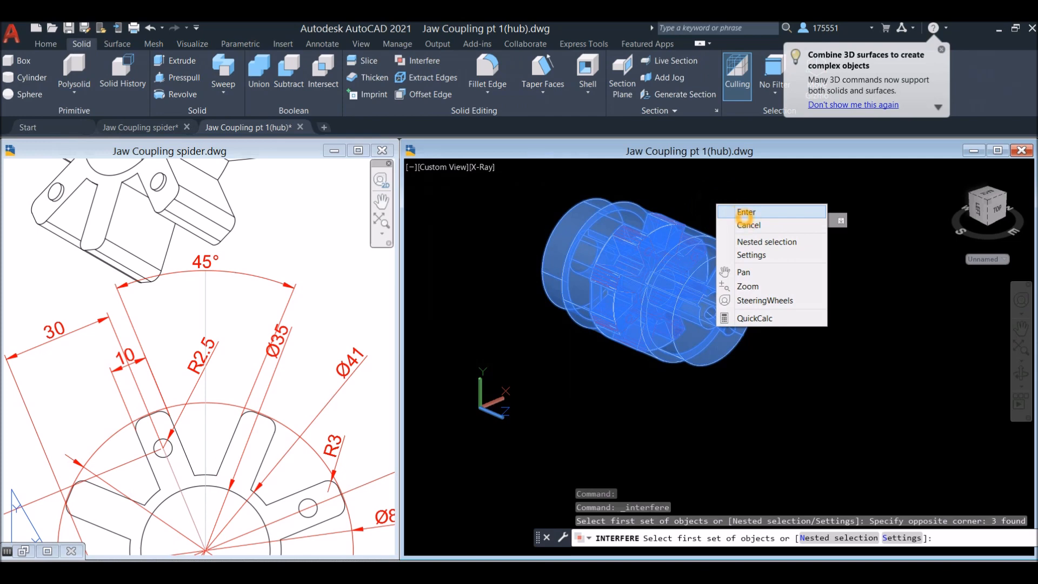
{"action": "left_click", "coordinate": [747, 212]}
{"action": "right_click", "coordinate": [738, 215]}
{"action": "left_click", "coordinate": [749, 223]}
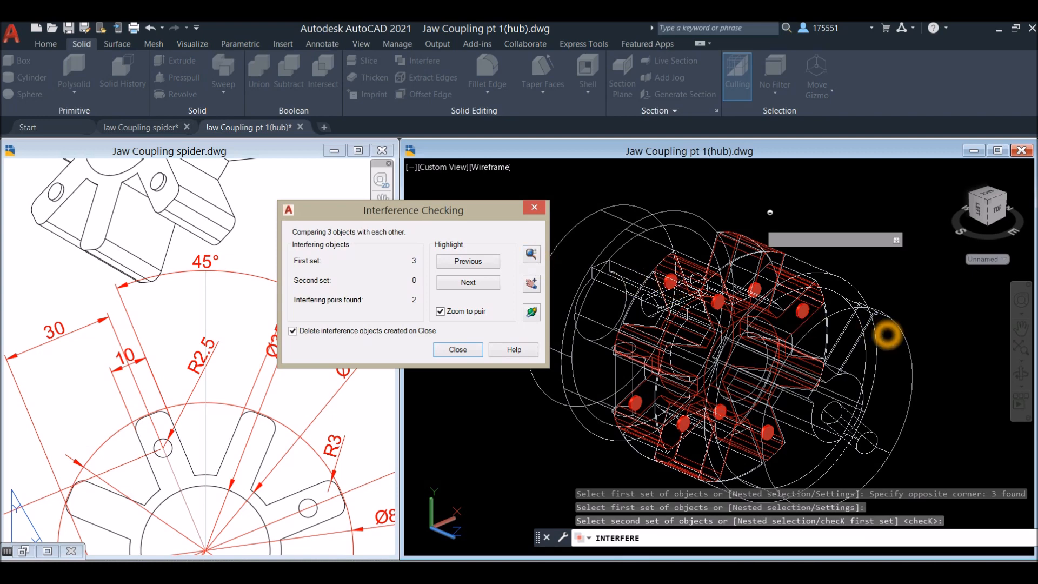
{"action": "left_click", "coordinate": [535, 207]}
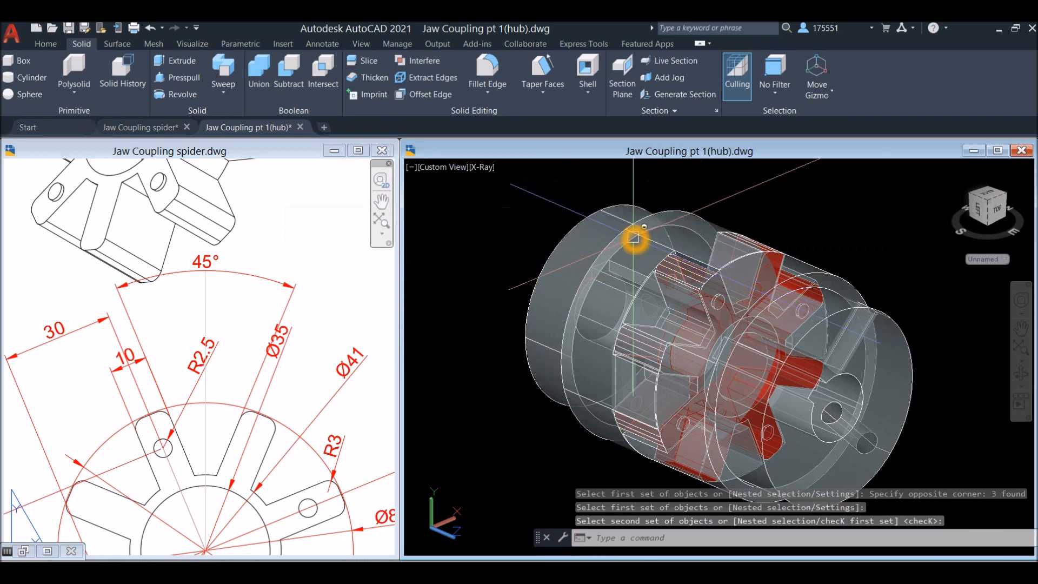
Examine the coupling from the side and the spider drawing's side views for how far the small pads protrude
{"action": "middle_click_drag", "start_coordinate": [636, 240], "coordinate": [708, 253], "text": "shift"}
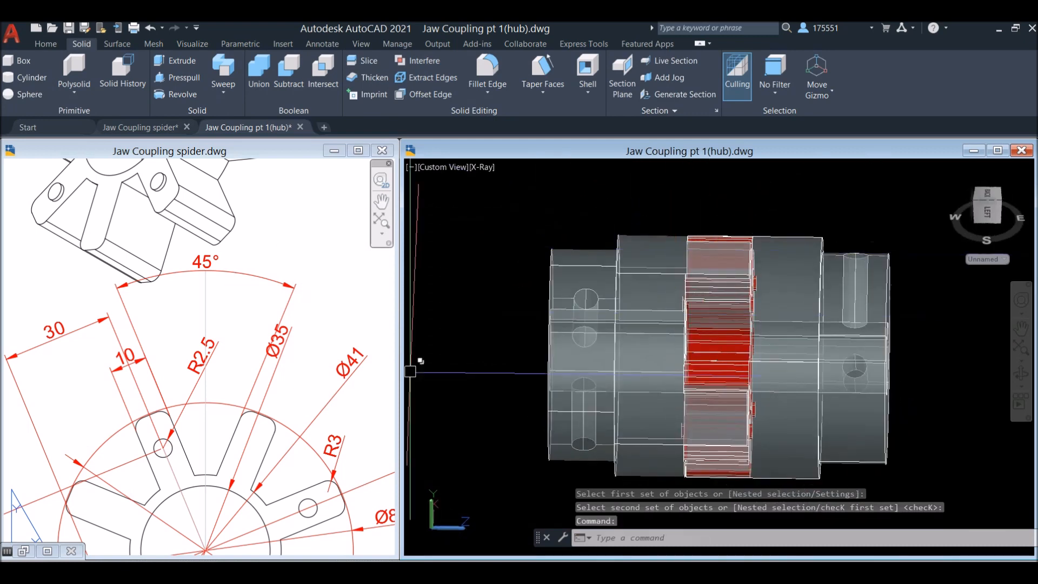
{"action": "left_click", "coordinate": [292, 402]}
{"action": "scroll", "coordinate": [303, 382], "scroll_direction": "down", "scroll_amount": 4}
{"action": "scroll", "coordinate": [304, 382], "scroll_direction": "down", "scroll_amount": 3}
{"action": "middle_click_drag", "start_coordinate": [304, 382], "coordinate": [383, 320]}
{"action": "scroll", "coordinate": [182, 329], "scroll_direction": "up", "scroll_amount": 5}
{"action": "middle_click_drag", "start_coordinate": [189, 308], "coordinate": [193, 430]}
{"action": "left_click", "coordinate": [800, 318]}
In the Front view, move the rotated hub 1 unit horizontally away from the spider
{"action": "left_click", "coordinate": [444, 167]}
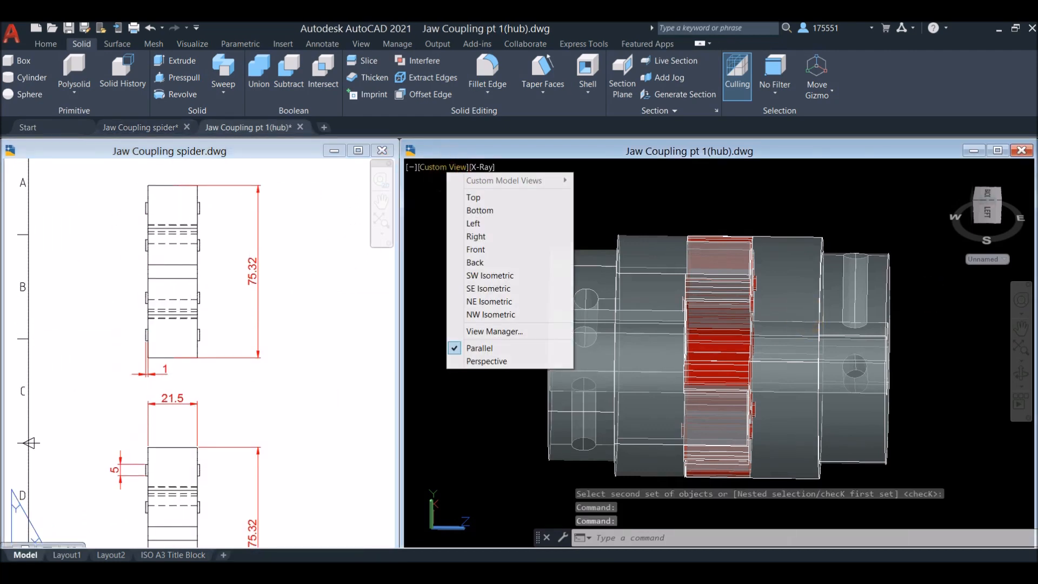
{"action": "left_click", "coordinate": [476, 236]}
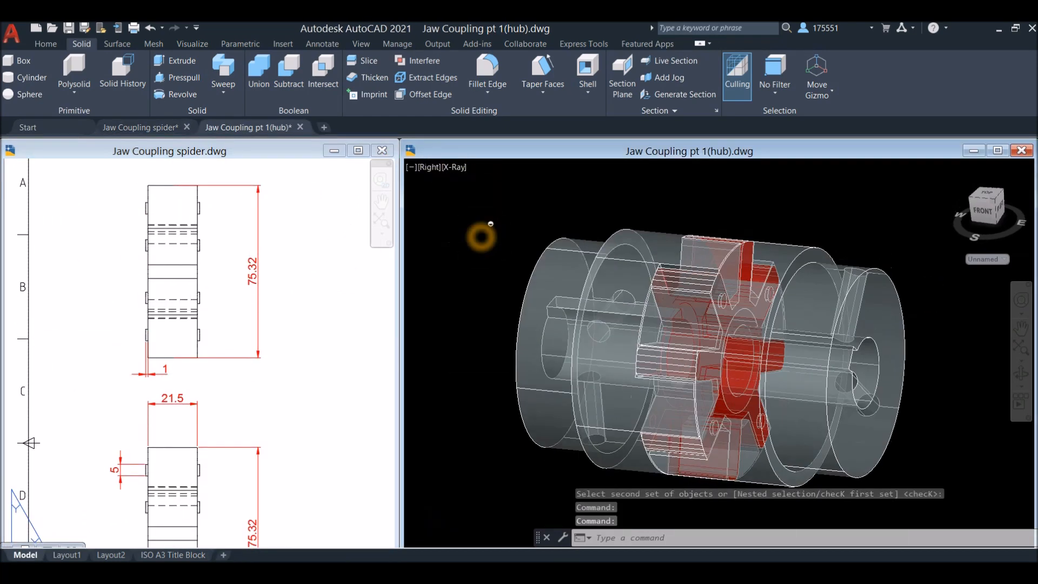
{"action": "left_click", "coordinate": [432, 168]}
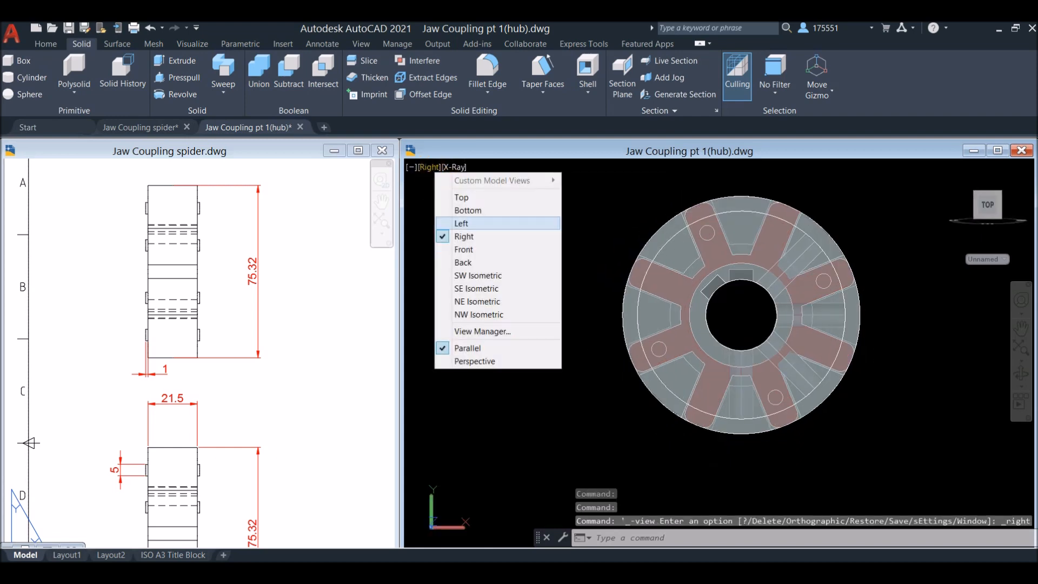
{"action": "left_click", "coordinate": [463, 249]}
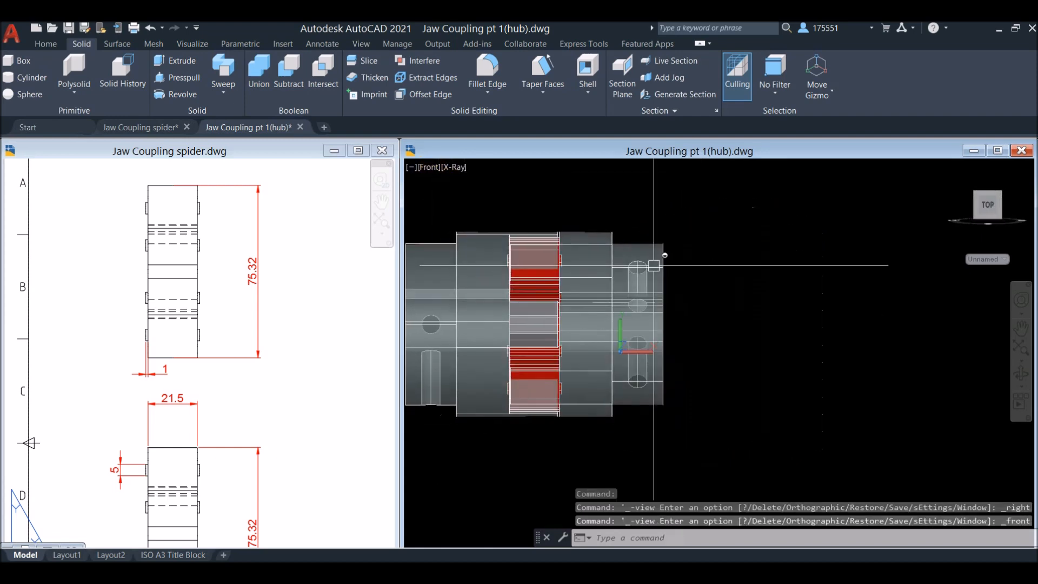
{"action": "left_click", "coordinate": [638, 252]}
{"action": "right_click", "coordinate": [709, 265]}
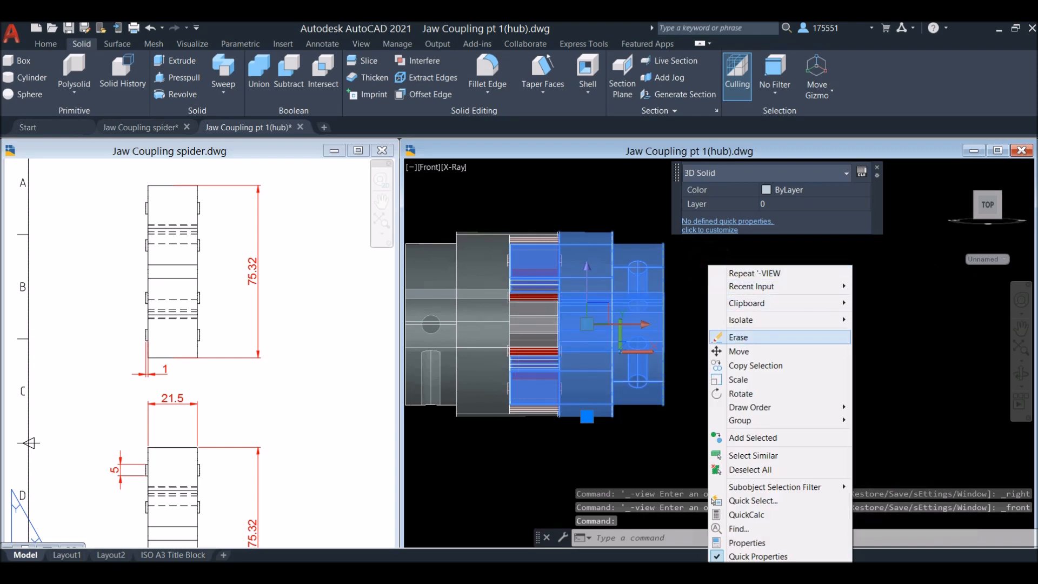
{"action": "left_click", "coordinate": [749, 353]}
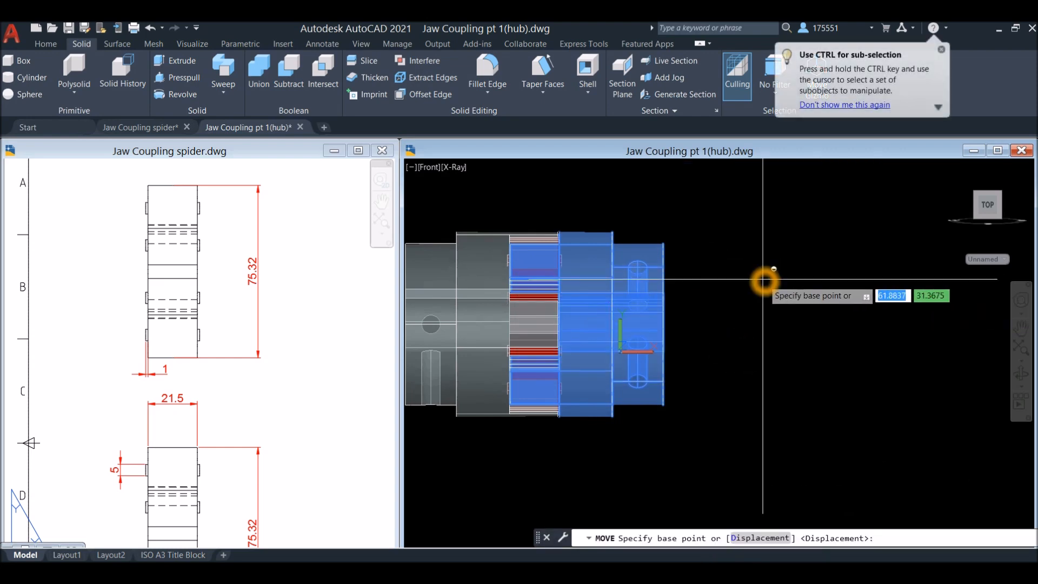
{"action": "left_click", "coordinate": [765, 280]}
{"action": "left_click", "coordinate": [781, 280]}
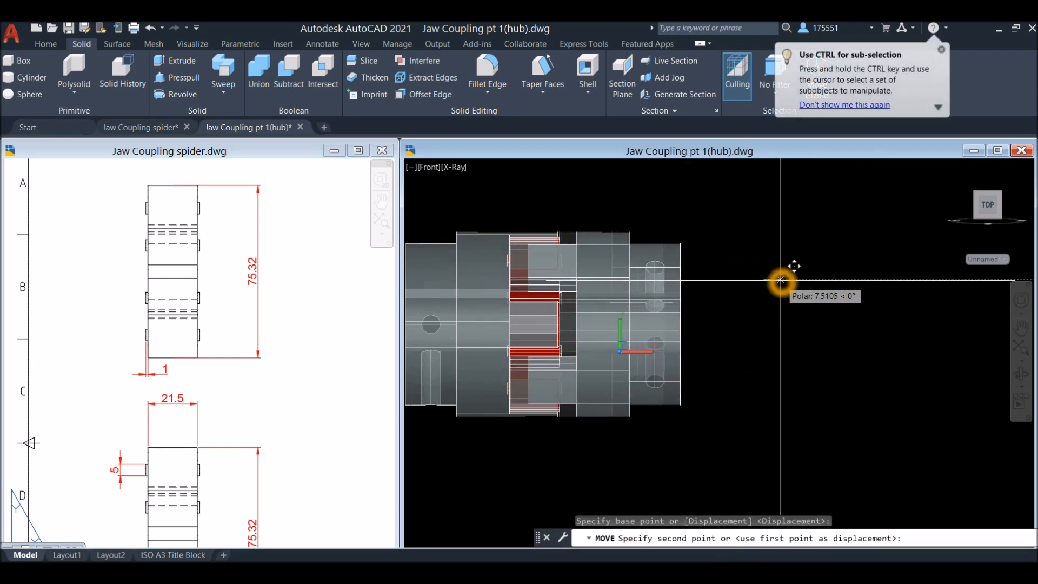
{"action": "type", "text": "1"}
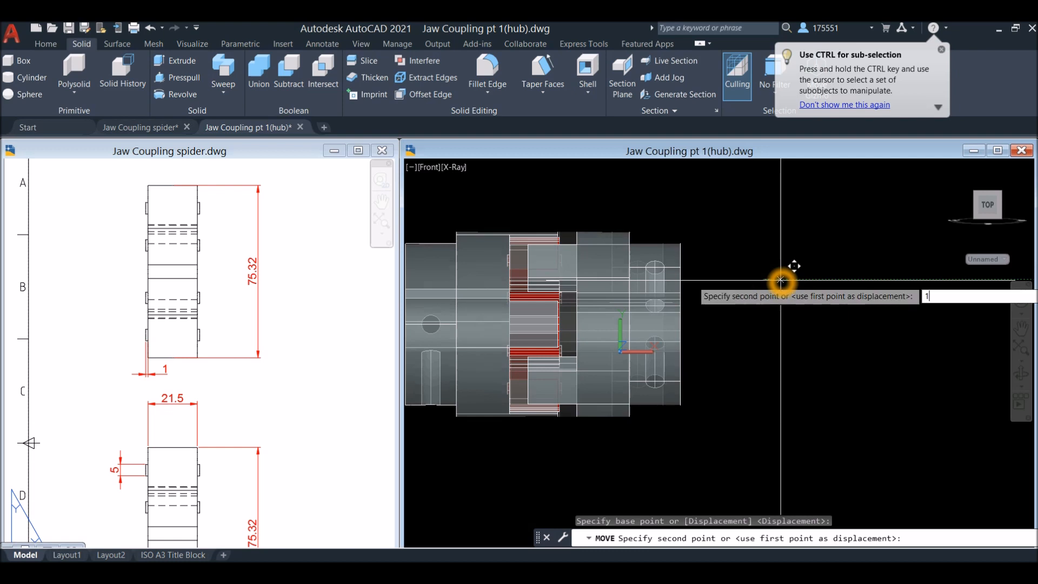
{"action": "key", "text": "Return"}
Move the opposite, unrotated hub 1 unit horizontally outward from the spider
{"action": "middle_click_drag", "start_coordinate": [695, 284], "coordinate": [790, 248]}
{"action": "left_click", "coordinate": [561, 239]}
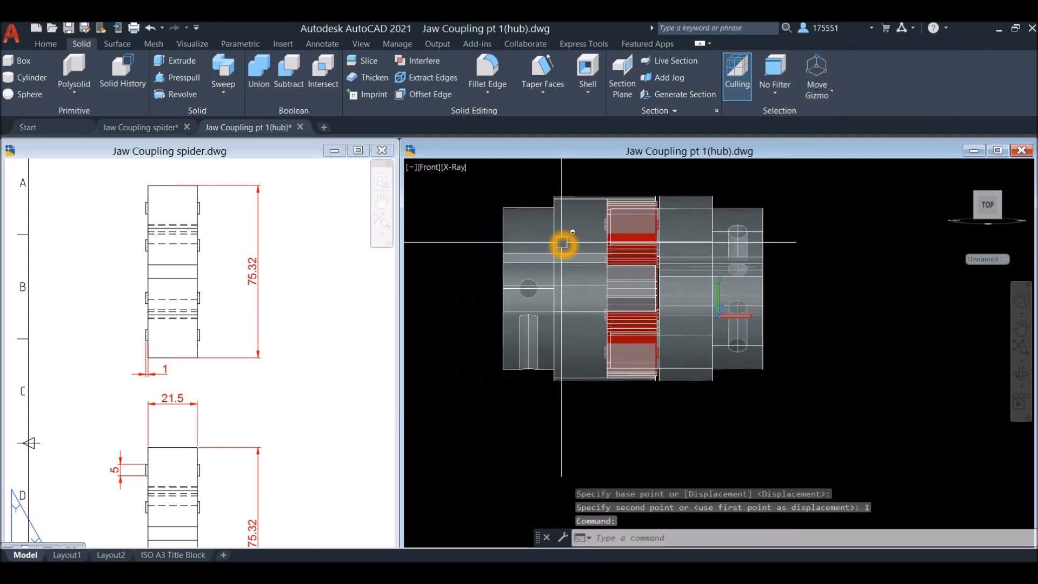
{"action": "right_click", "coordinate": [823, 247]}
{"action": "left_click", "coordinate": [853, 332]}
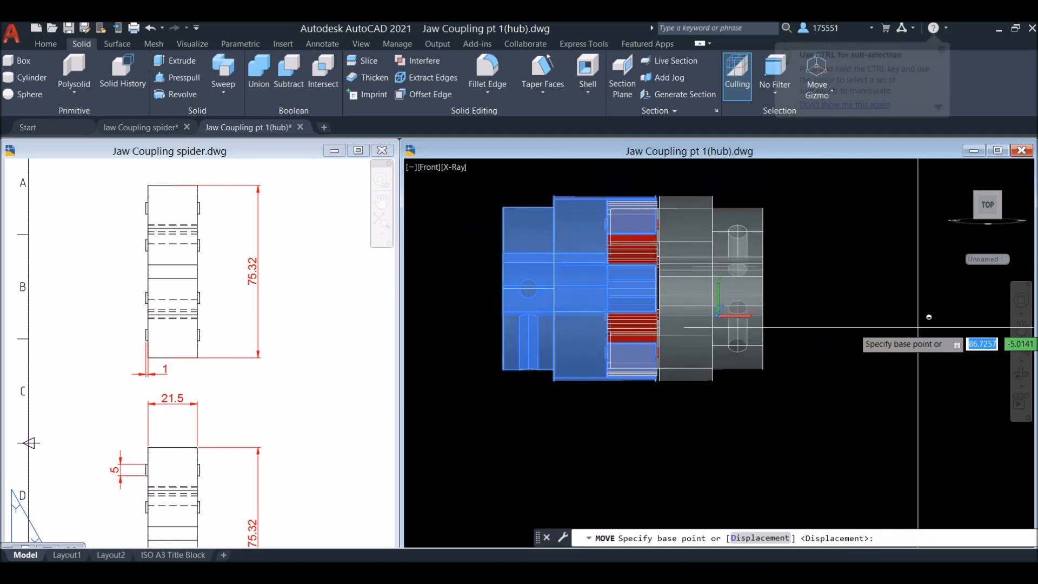
{"action": "left_click", "coordinate": [920, 329]}
{"action": "type", "text": "1"}
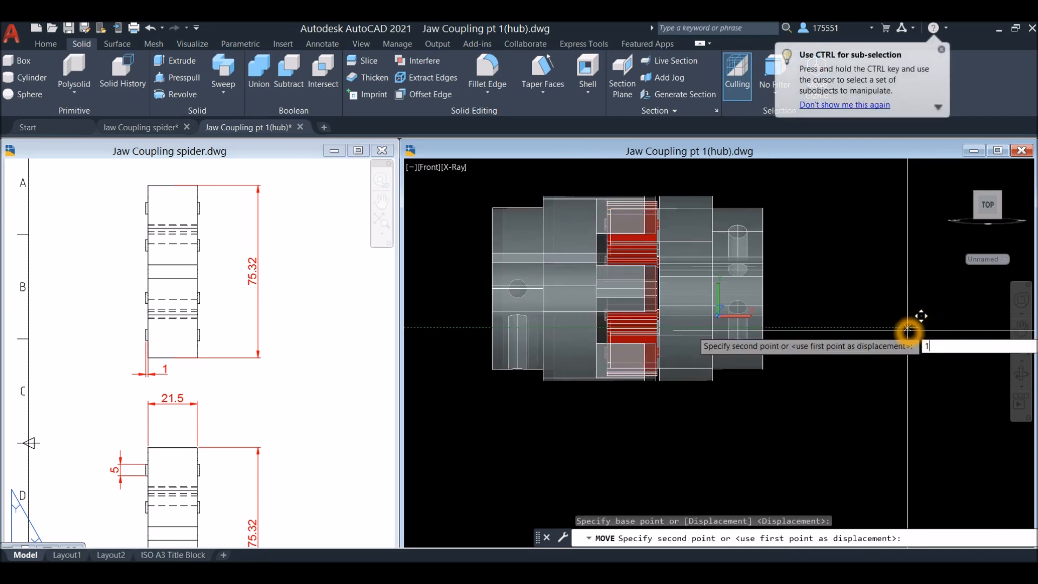
{"action": "key", "text": "Return"}
Set the visual style to Shaded with edges and examine the gap between the spider's pads and the hub faces
{"action": "middle_click_drag", "start_coordinate": [905, 328], "coordinate": [866, 373], "text": "shift"}
{"action": "left_click", "coordinate": [483, 167]}
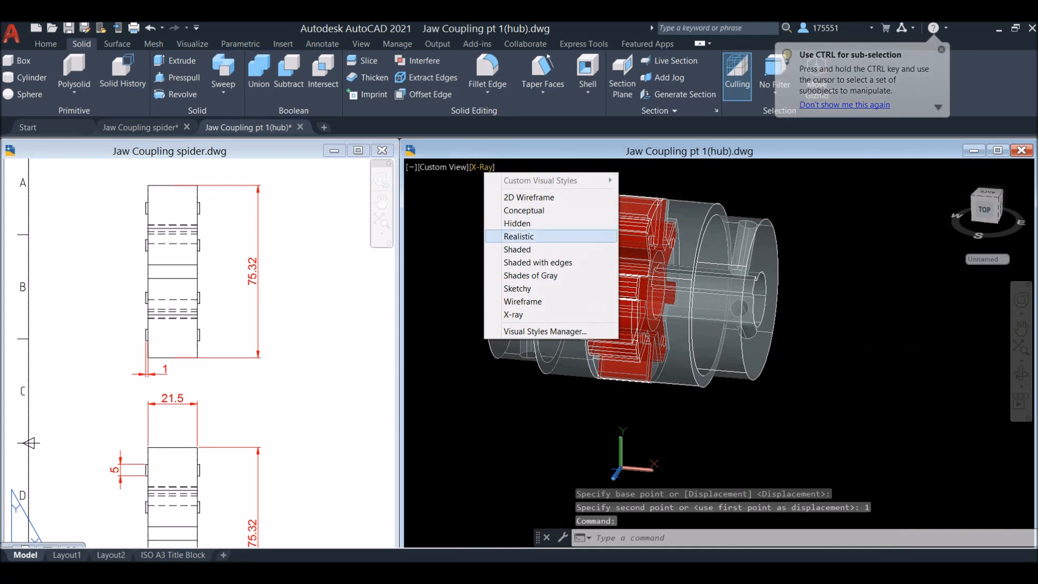
{"action": "left_click", "coordinate": [541, 262]}
{"action": "middle_click_drag", "start_coordinate": [560, 240], "coordinate": [596, 360], "text": "shift"}
{"action": "scroll", "coordinate": [656, 274], "scroll_direction": "up", "scroll_amount": 8}
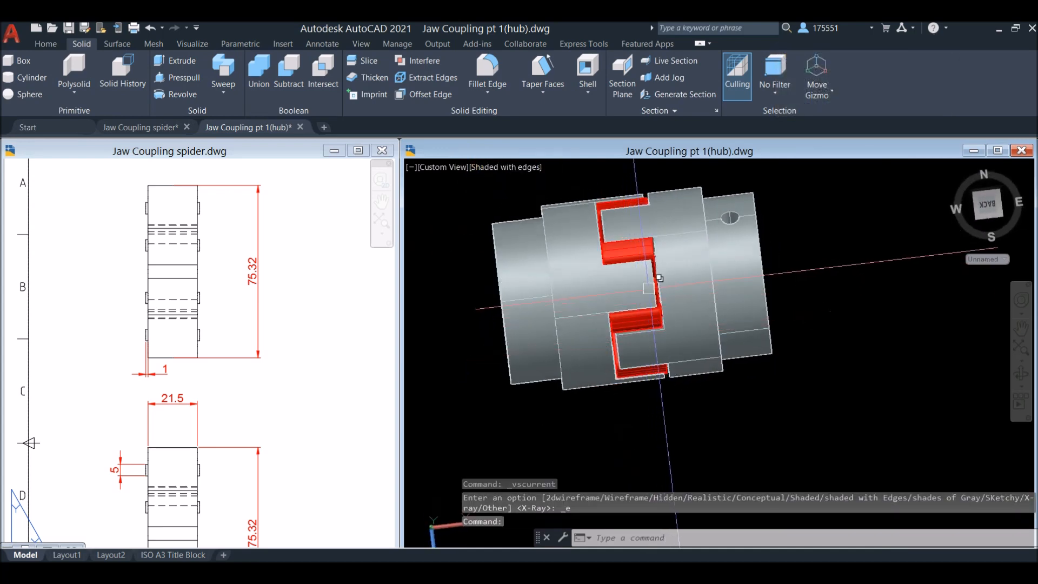
{"action": "scroll", "coordinate": [680, 308], "scroll_direction": "down", "scroll_amount": 2}
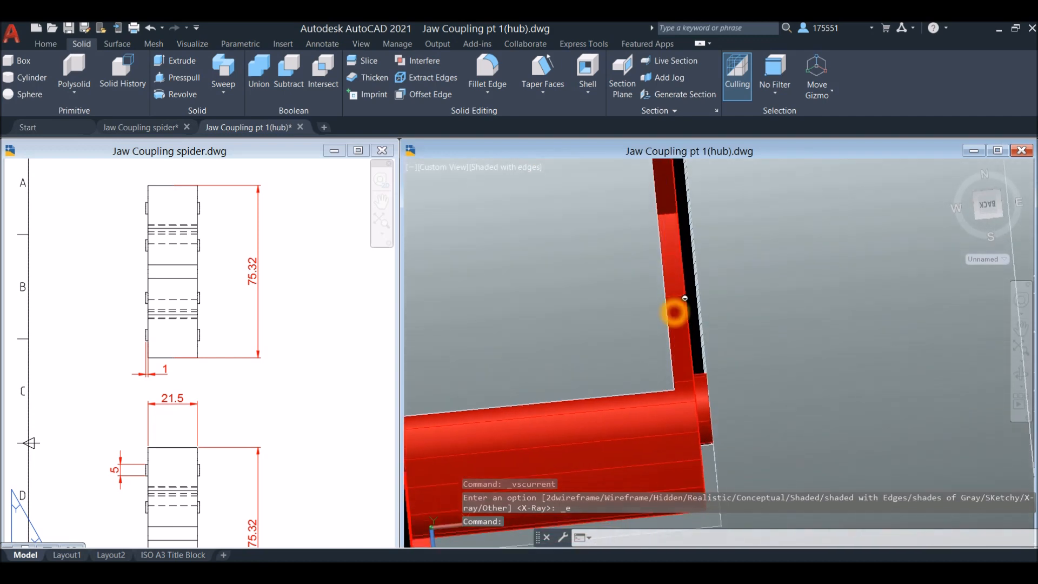
{"action": "scroll", "coordinate": [684, 295], "scroll_direction": "down", "scroll_amount": 3}
{"action": "mouse_move", "coordinate": [688, 278]}
{"action": "middle_mouse_down", "text": "shift"}
{"action": "mouse_move", "coordinate": [670, 294]}
{"action": "mouse_move", "coordinate": [686, 258]}
{"action": "mouse_move", "coordinate": [686, 276]}
{"action": "middle_mouse_up", "text": "shift"}
{"action": "scroll", "coordinate": [688, 278], "scroll_direction": "up", "scroll_amount": 5}
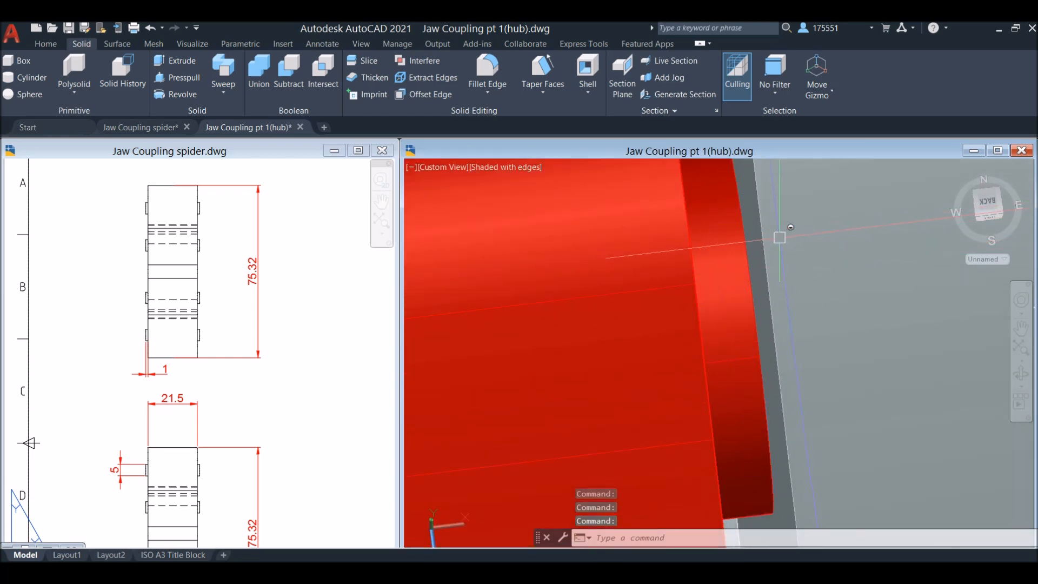
{"action": "scroll", "coordinate": [776, 239], "scroll_direction": "down", "scroll_amount": 2}
{"action": "scroll", "coordinate": [787, 231], "scroll_direction": "down", "scroll_amount": 3}
{"action": "mouse_move", "coordinate": [788, 231]}
{"action": "middle_mouse_down", "text": "shift"}
{"action": "mouse_move", "coordinate": [726, 243]}
{"action": "mouse_move", "coordinate": [788, 234]}
{"action": "middle_mouse_up", "text": "shift"}
{"action": "scroll", "coordinate": [768, 251], "scroll_direction": "up", "scroll_amount": 4}
{"action": "scroll", "coordinate": [787, 236], "scroll_direction": "down", "scroll_amount": 5}
{"action": "scroll", "coordinate": [798, 221], "scroll_direction": "down", "scroll_amount": 4}
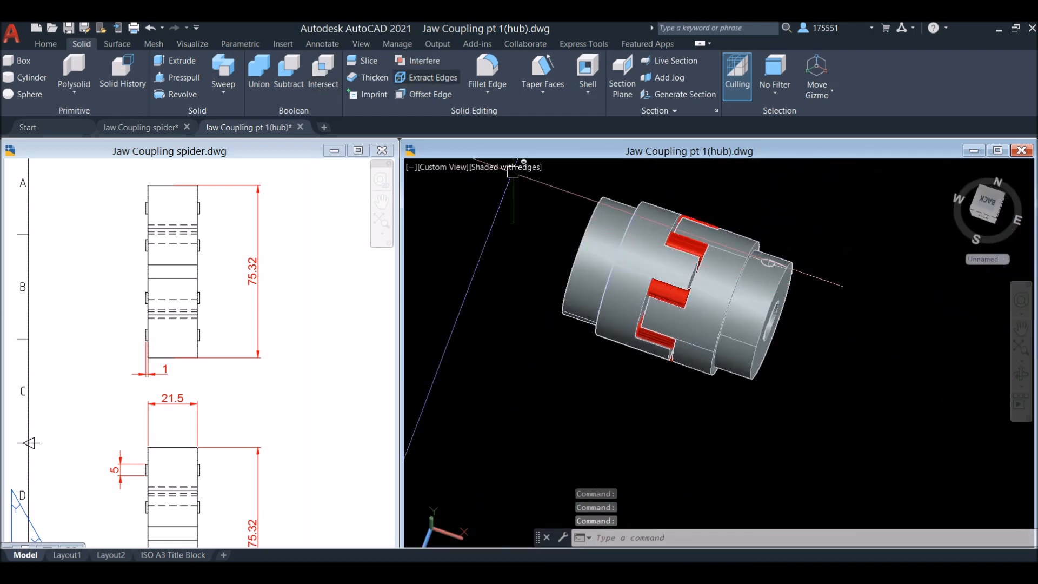
Repeat the interference check on all three coupling solids as one set after the hub moves
{"action": "left_click", "coordinate": [423, 61]}
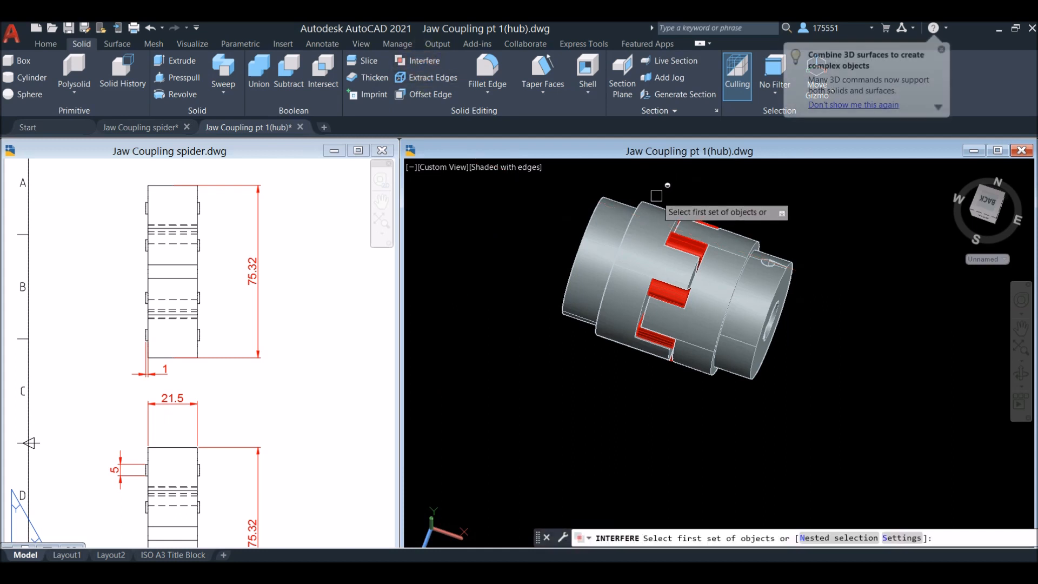
{"action": "left_click", "coordinate": [835, 439]}
{"action": "left_click", "coordinate": [564, 191]}
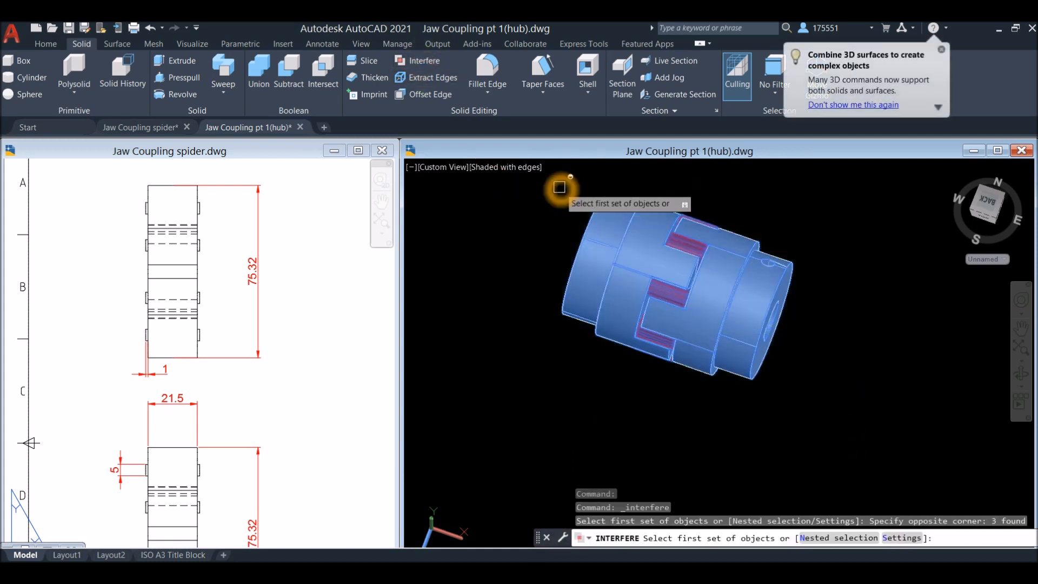
{"action": "right_click", "coordinate": [753, 195]}
{"action": "left_click", "coordinate": [782, 200]}
{"action": "right_click", "coordinate": [766, 185]}
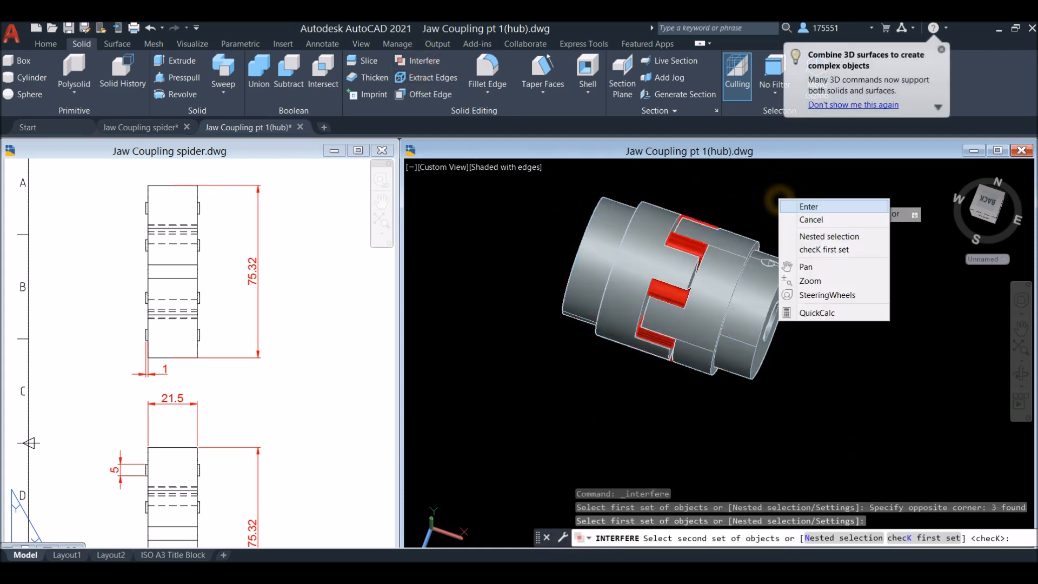
{"action": "left_click", "coordinate": [781, 194]}
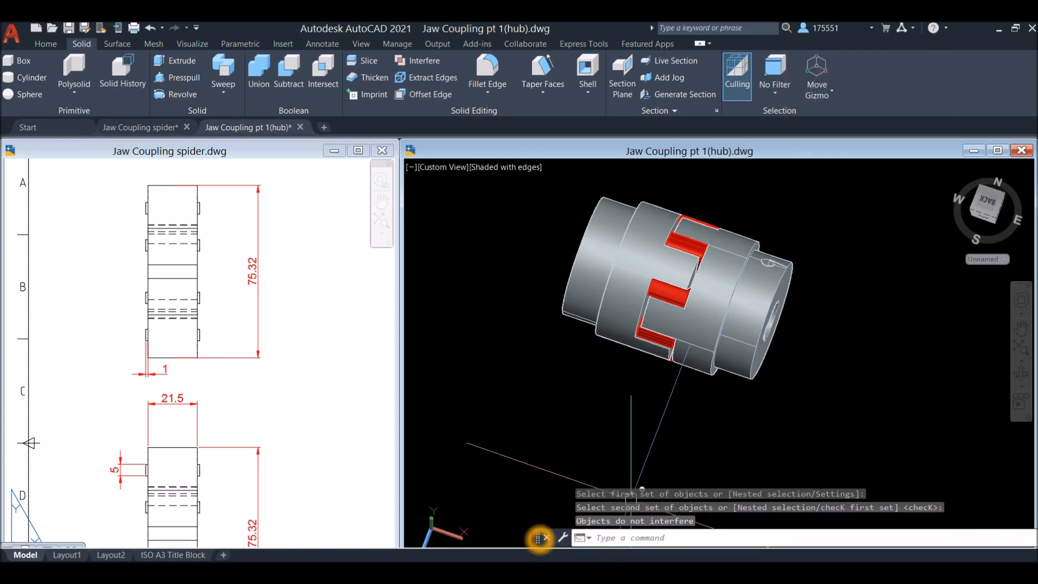
{"action": "left_click", "coordinate": [602, 529]}
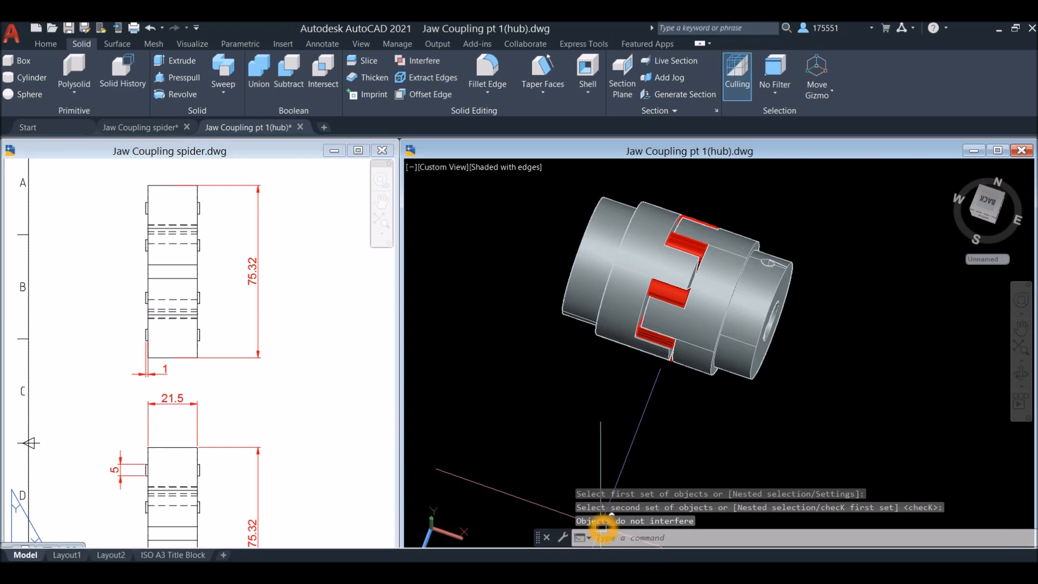
Examine the assembled coupling from several sides, including the hub end with its keyway and set-screw hole
{"action": "scroll", "coordinate": [568, 336], "scroll_direction": "down", "scroll_amount": 3}
{"action": "middle_click_drag", "start_coordinate": [568, 337], "coordinate": [563, 292], "text": "shift"}
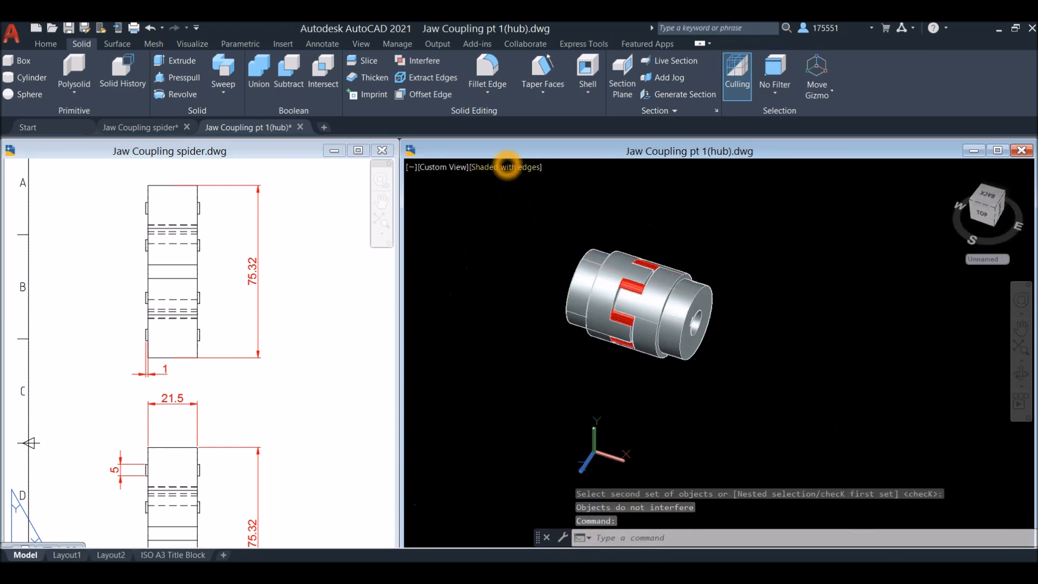
{"action": "scroll", "coordinate": [638, 232], "scroll_direction": "up", "scroll_amount": 3}
{"action": "middle_click_drag", "start_coordinate": [614, 235], "coordinate": [489, 267], "text": "shift"}
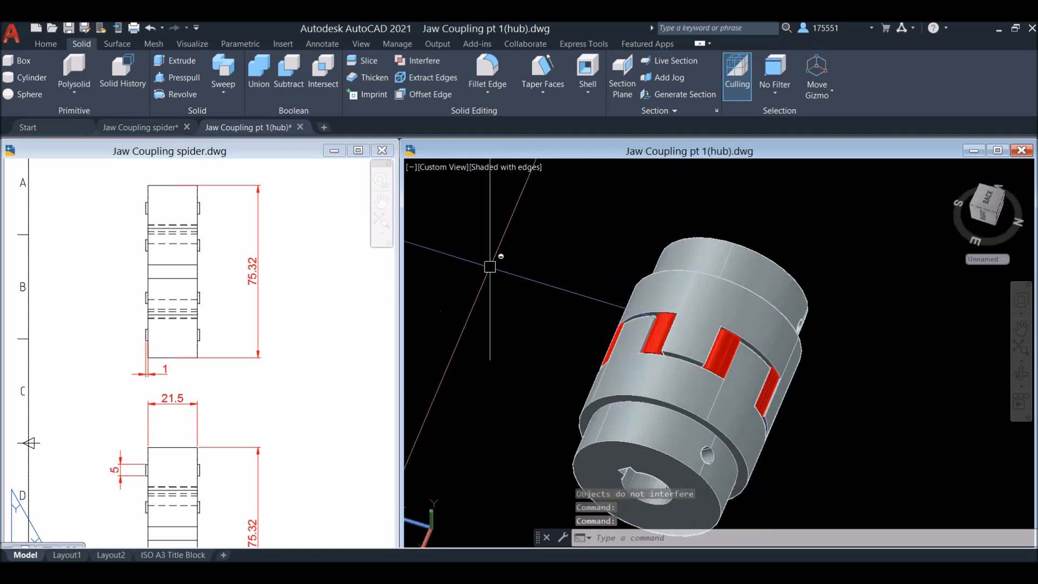
Fillet one outer lengthwise edge of a red spider leg, next to the hub jaw, with a radius of 3
{"action": "scroll", "coordinate": [742, 297], "scroll_direction": "up", "scroll_amount": 5}
{"action": "middle_click_drag", "start_coordinate": [753, 327], "coordinate": [661, 294], "text": "shift"}
{"action": "middle_click_drag", "start_coordinate": [695, 219], "coordinate": [649, 273]}
{"action": "scroll", "coordinate": [672, 290], "scroll_direction": "up", "scroll_amount": 5}
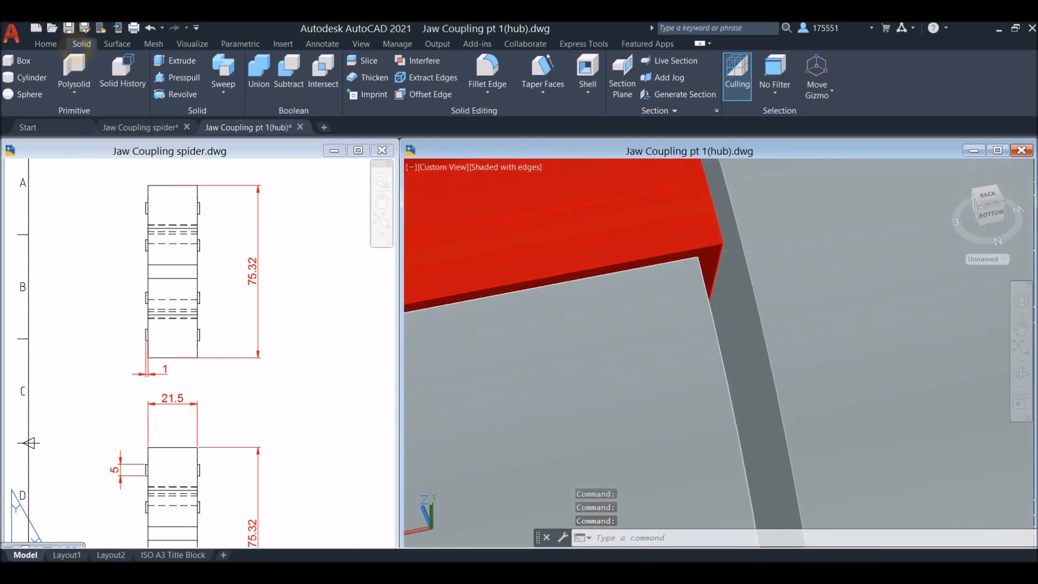
{"action": "left_click", "coordinate": [488, 66]}
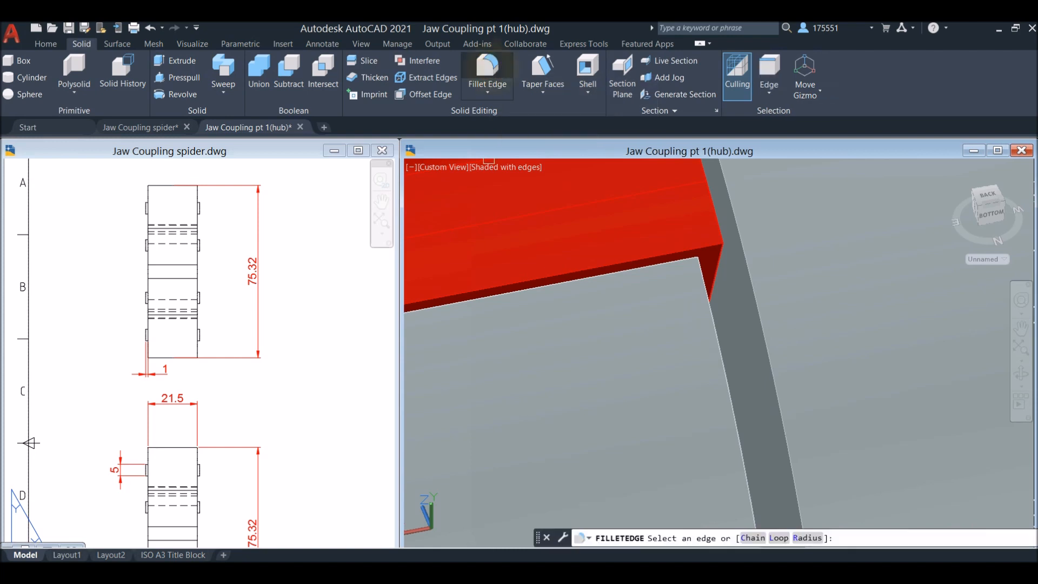
{"action": "right_click", "coordinate": [697, 215]}
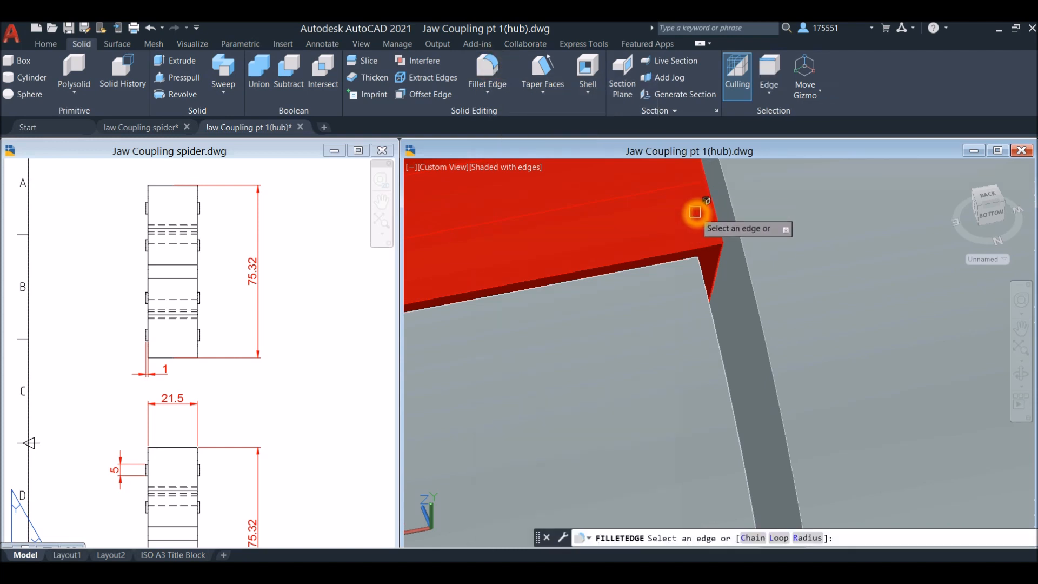
{"action": "left_click", "coordinate": [736, 289]}
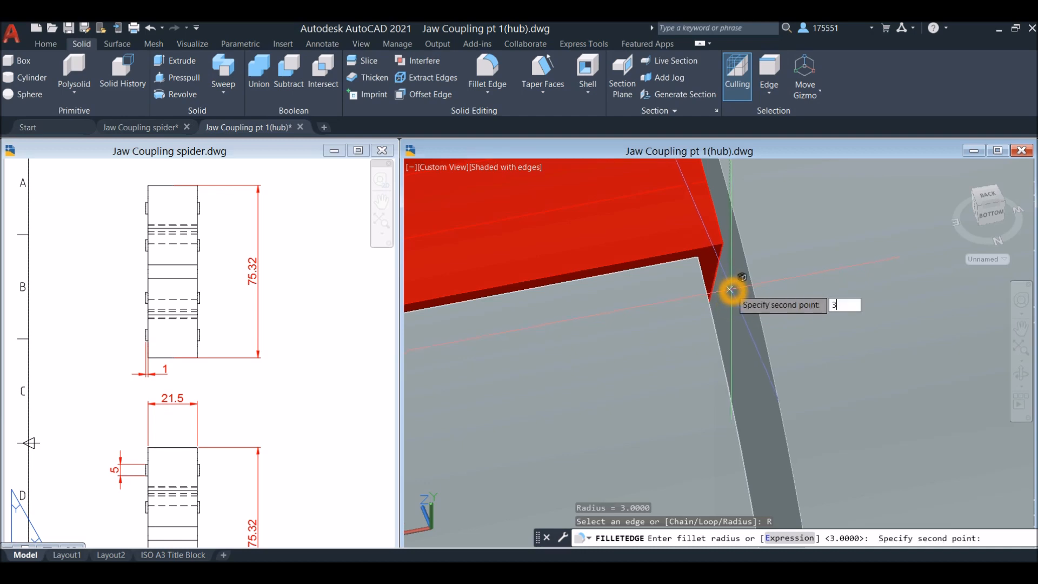
{"action": "key", "text": "Return"}
{"action": "left_click", "coordinate": [713, 247]}
{"action": "right_click", "coordinate": [667, 204]}
{"action": "left_click", "coordinate": [689, 208]}
{"action": "right_click", "coordinate": [708, 213]}
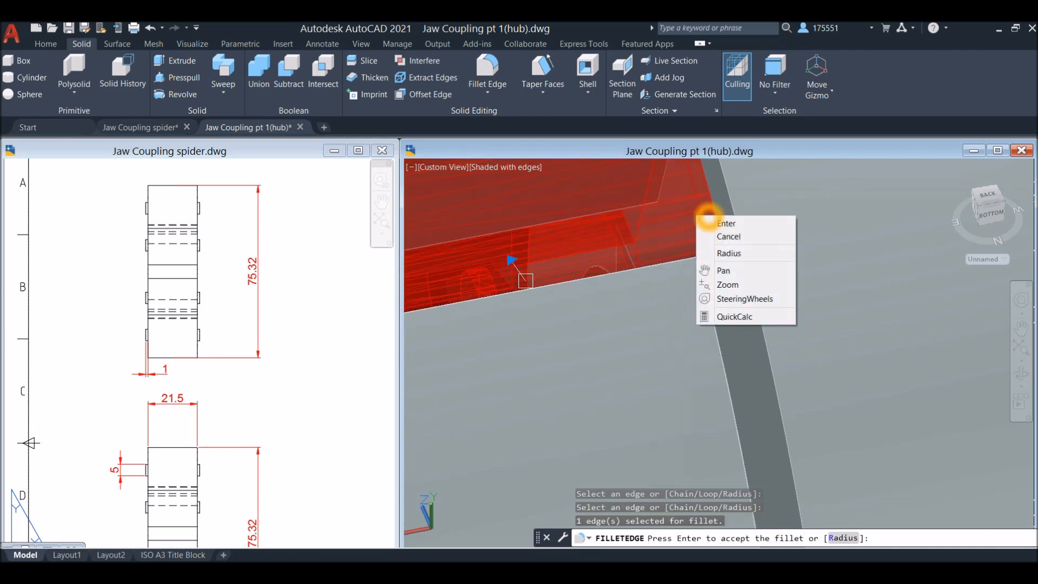
{"action": "left_click", "coordinate": [714, 221]}
Minimize the spider drawing and maximize the coupling assembly drawing so it fills the workspace
{"action": "scroll", "coordinate": [713, 234], "scroll_direction": "down", "scroll_amount": 5}
{"action": "middle_click_drag", "start_coordinate": [712, 237], "coordinate": [741, 221], "text": "shift"}
{"action": "scroll", "coordinate": [685, 243], "scroll_direction": "down", "scroll_amount": 4}
{"action": "scroll", "coordinate": [686, 244], "scroll_direction": "down", "scroll_amount": 3}
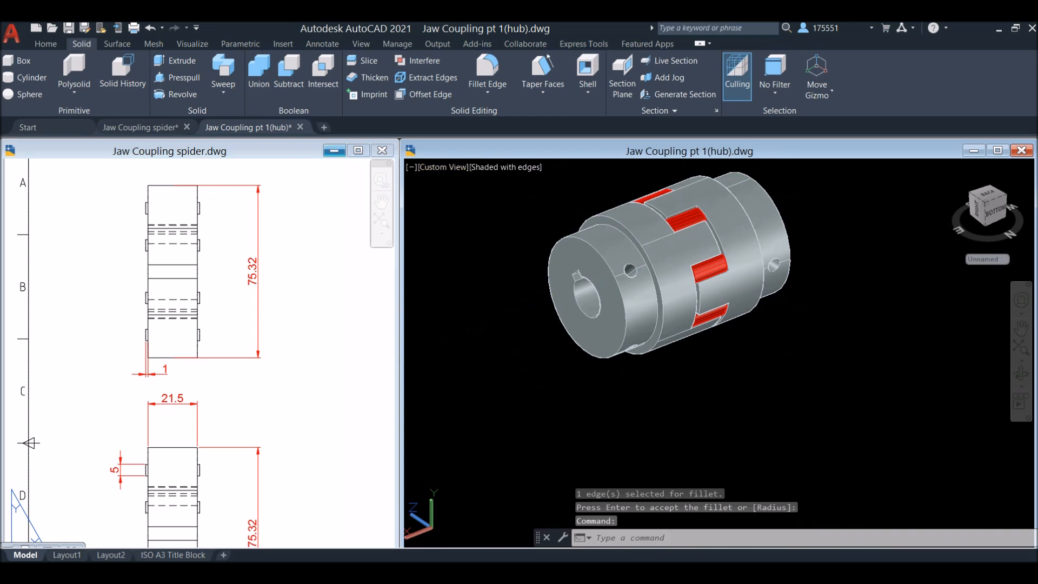
{"action": "left_click", "coordinate": [335, 151]}
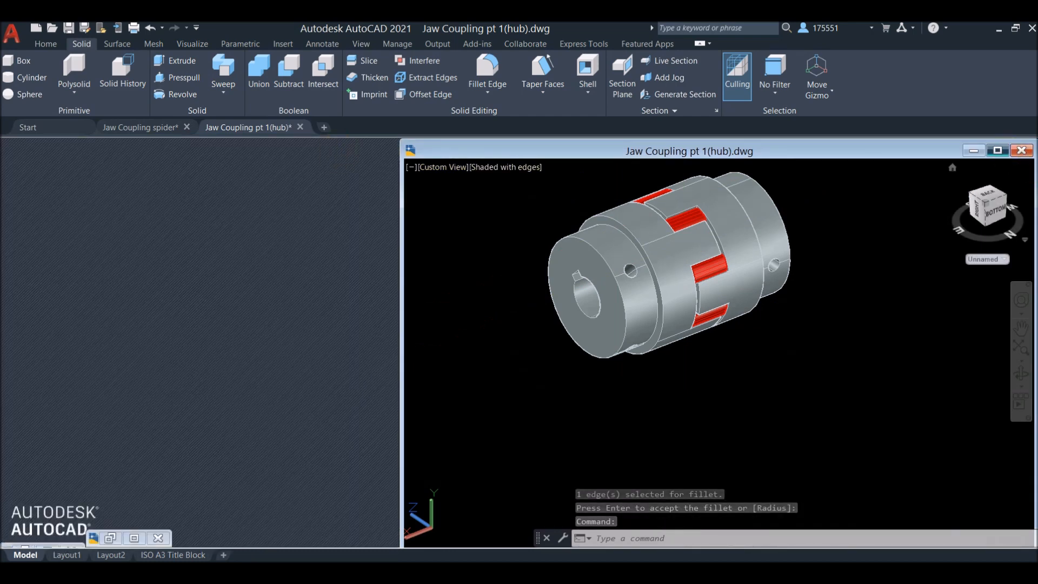
{"action": "left_click", "coordinate": [998, 150]}
Set the coupling's visual style to Realistic and open the Materials Browser
{"action": "left_click", "coordinate": [100, 145]}
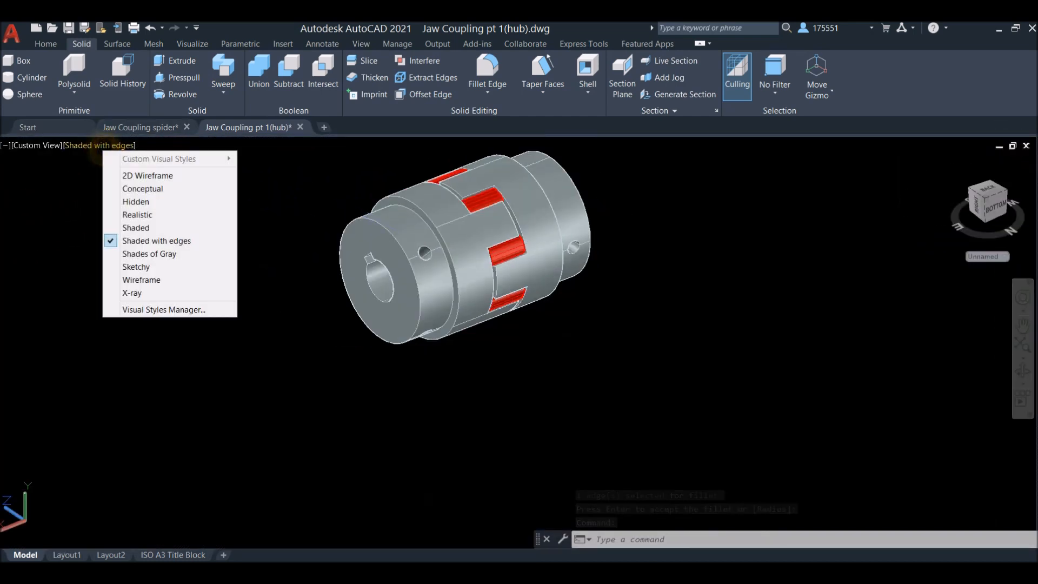
{"action": "left_click", "coordinate": [137, 214]}
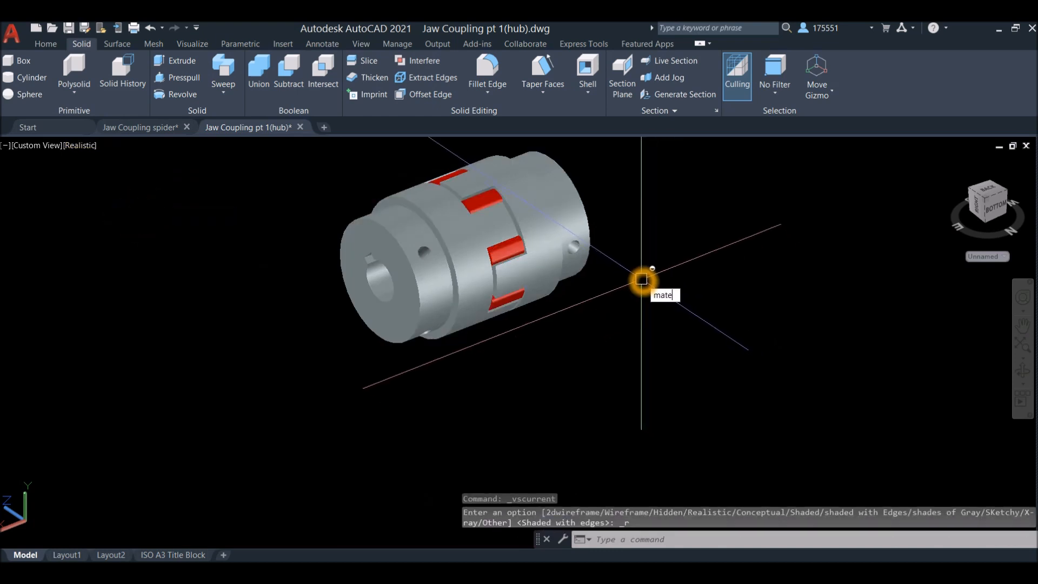
{"action": "type", "text": "materials"}
{"action": "key", "text": "Return"}
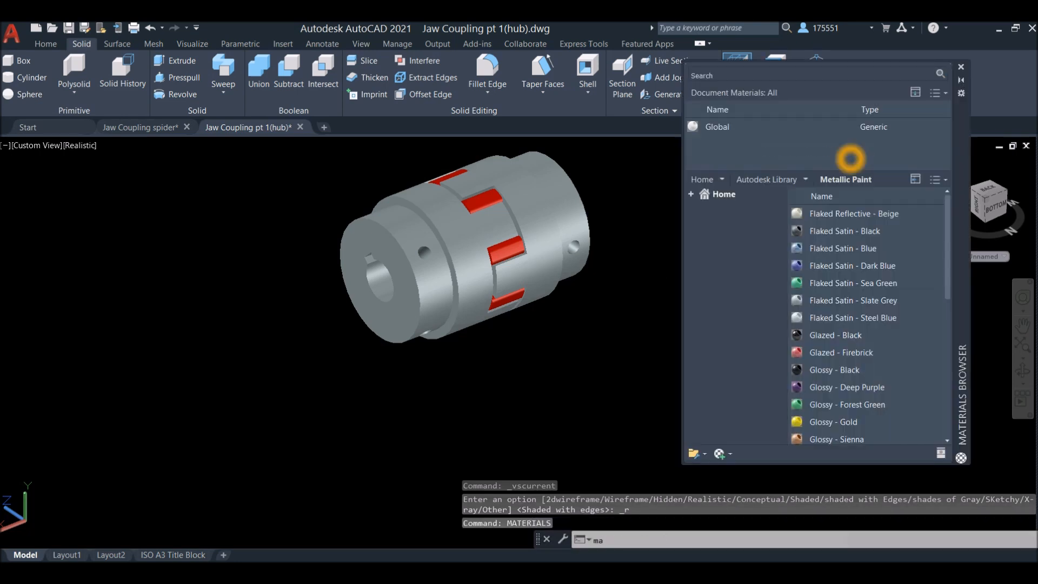
{"action": "type", "text": "MA"}
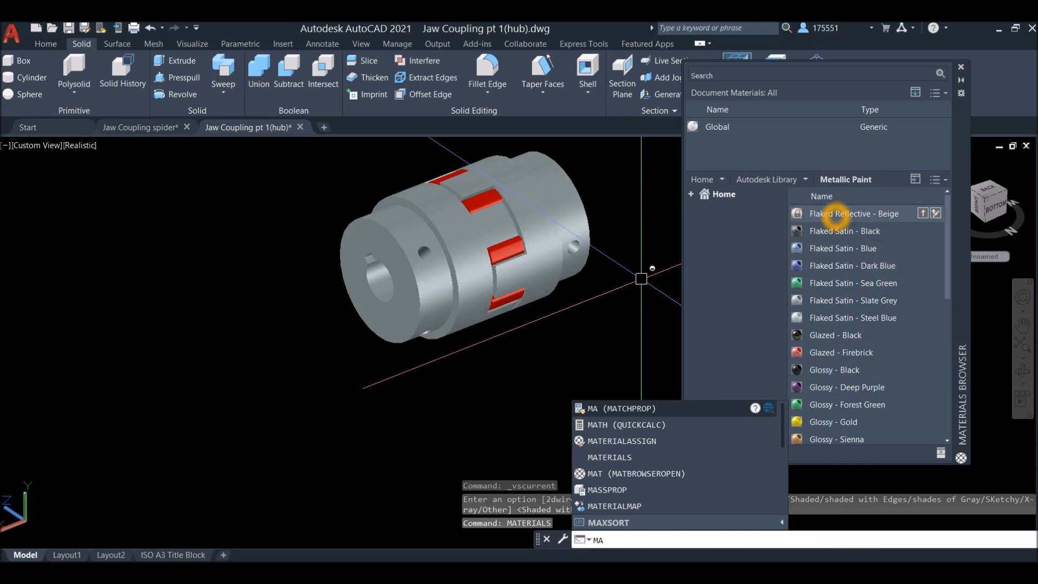
Assign the metallic paint material Flaked Reflective - Beige to both hubs of the coupling
{"action": "left_click", "coordinate": [838, 214]}
{"action": "left_click_drag", "start_coordinate": [578, 222], "coordinate": [580, 217]}
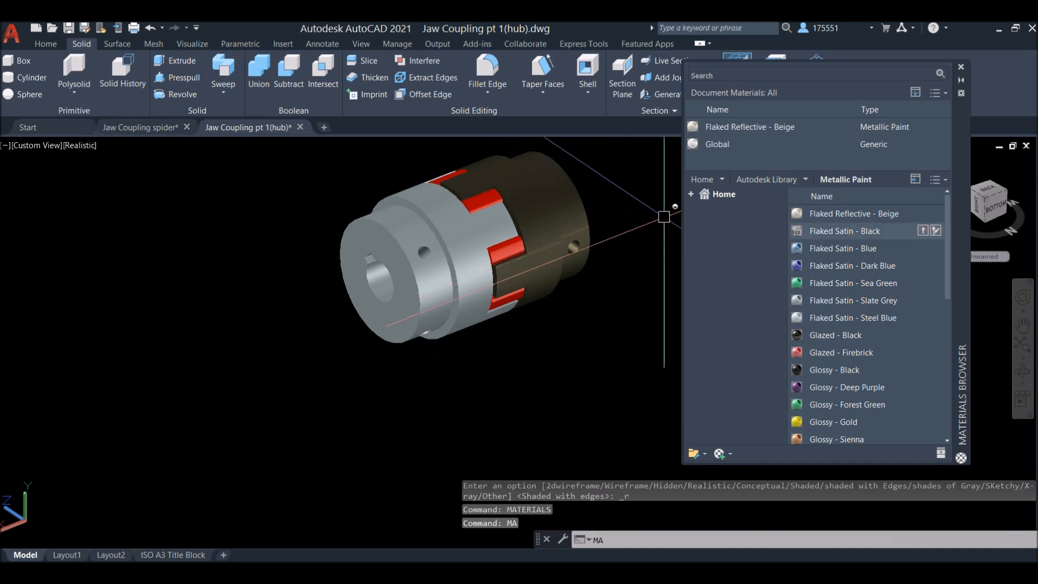
{"action": "left_click_drag", "start_coordinate": [878, 214], "coordinate": [454, 243]}
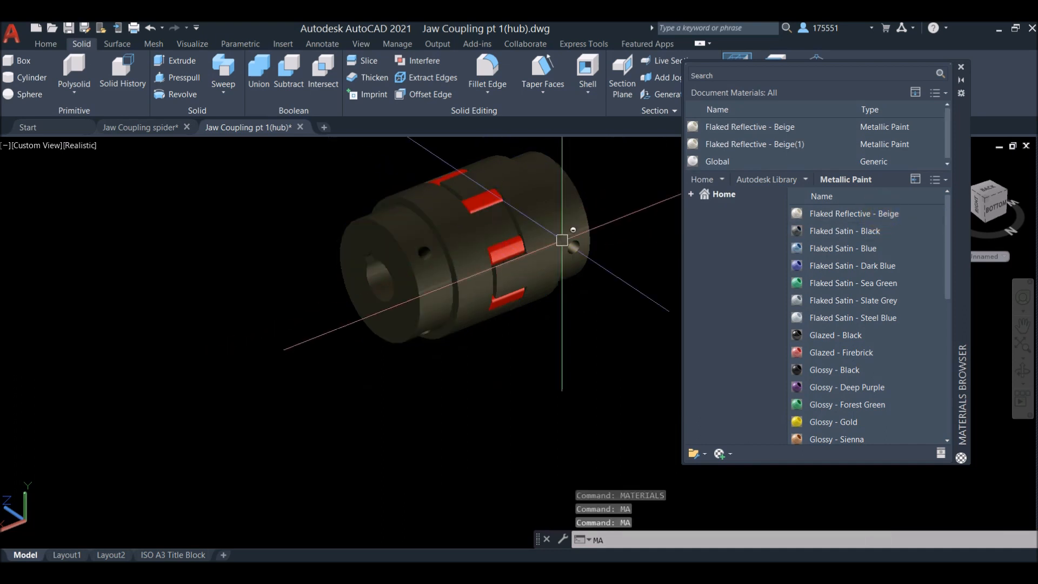
Undo the slice of the coupling together with the last view change
{"action": "scroll", "coordinate": [584, 228], "scroll_direction": "up", "scroll_amount": 5}
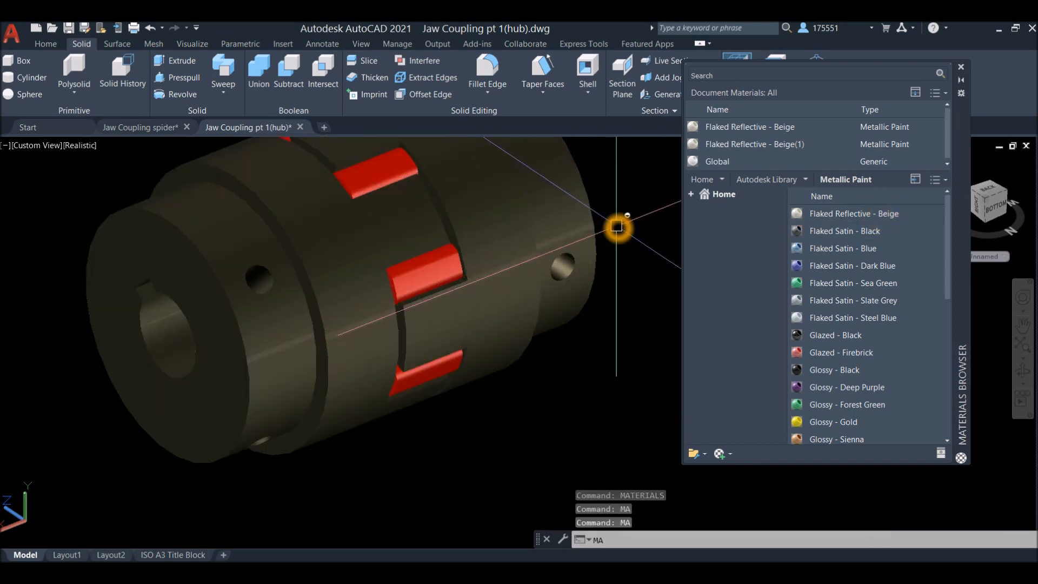
{"action": "middle_click_drag", "start_coordinate": [617, 226], "coordinate": [602, 233], "text": "shift"}
{"action": "middle_click_drag", "start_coordinate": [530, 248], "coordinate": [603, 193], "text": "shift"}
{"action": "key", "text": "ctrl+z"}
{"action": "key", "text": "ctrl+z"}
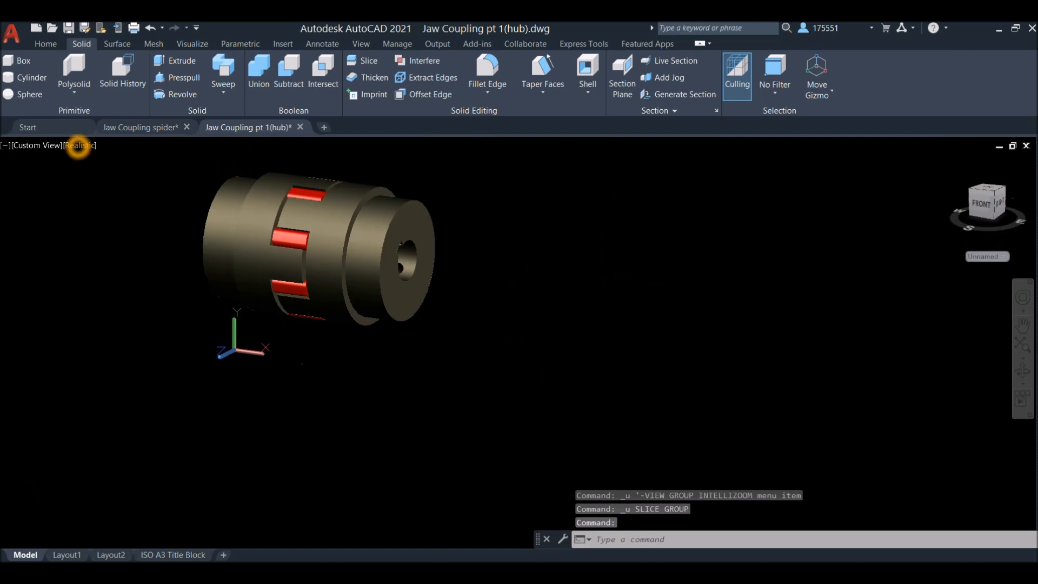
Look at the coupling's interior in the Wireframe visual style, and set the style to X-Ray to examine the spider between the hubs
{"action": "left_click", "coordinate": [80, 145]}
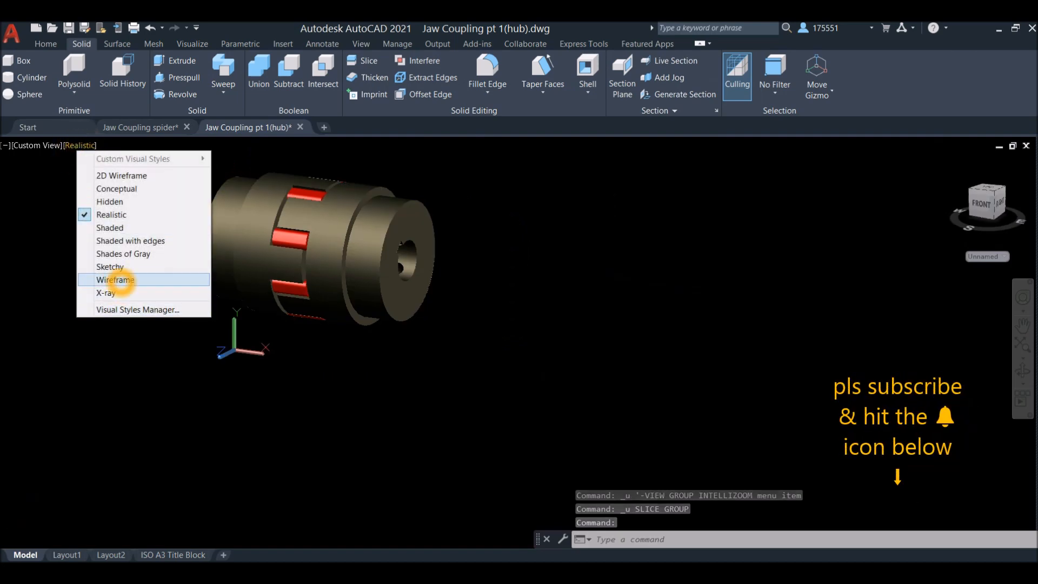
{"action": "left_click", "coordinate": [120, 279]}
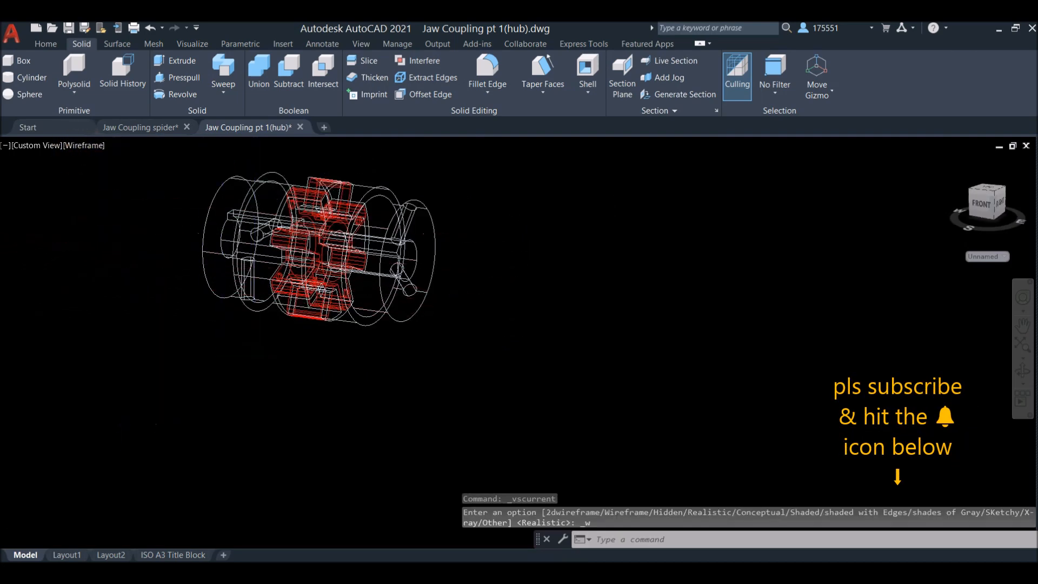
{"action": "scroll", "coordinate": [336, 208], "scroll_direction": "up", "scroll_amount": 5}
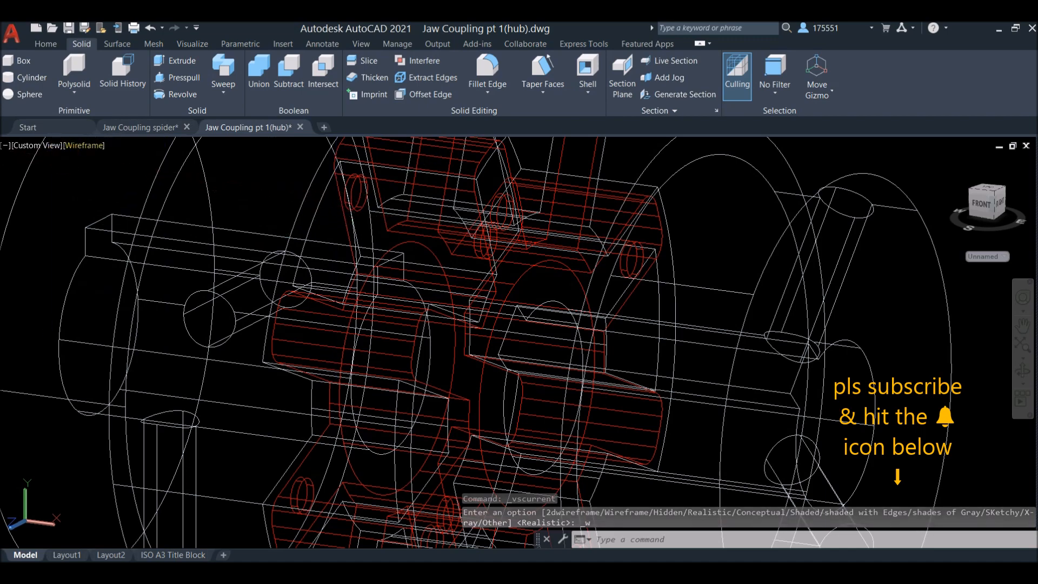
{"action": "left_click", "coordinate": [84, 145]}
{"action": "left_click", "coordinate": [108, 293]}
{"action": "scroll", "coordinate": [115, 290], "scroll_direction": "down", "scroll_amount": 5}
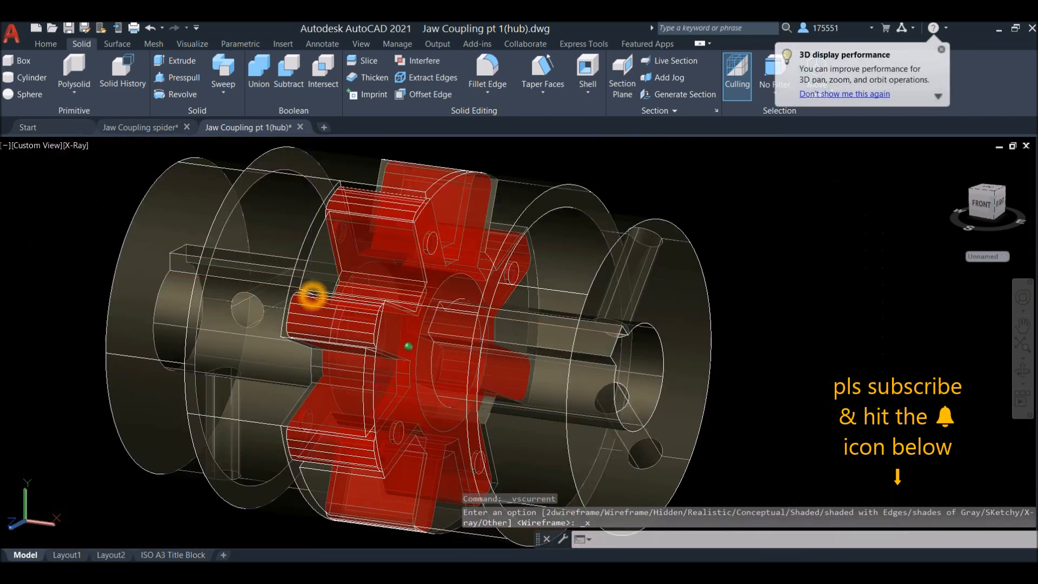
{"action": "middle_click_drag", "start_coordinate": [312, 295], "coordinate": [674, 285], "text": "shift"}
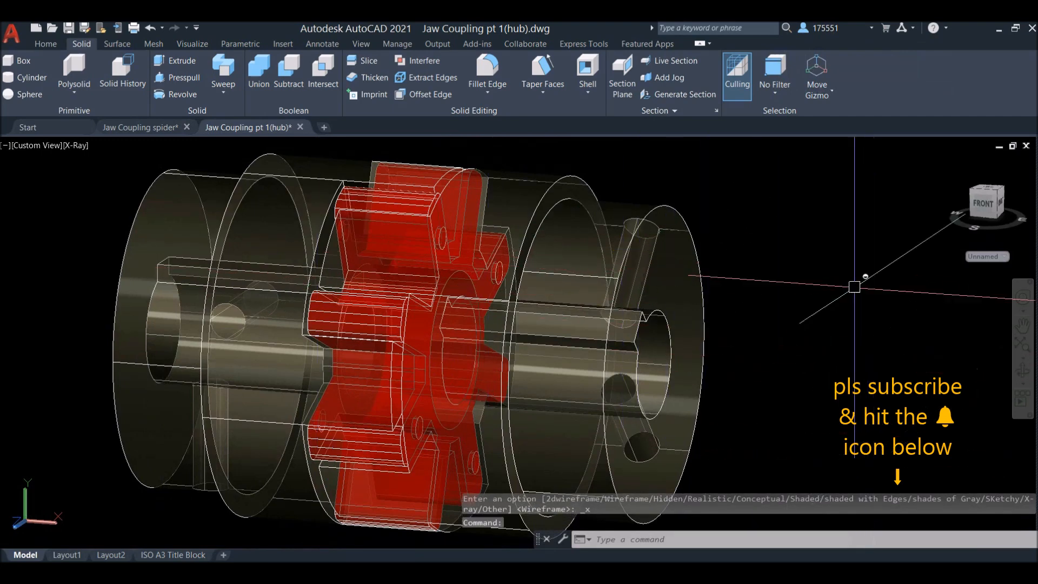